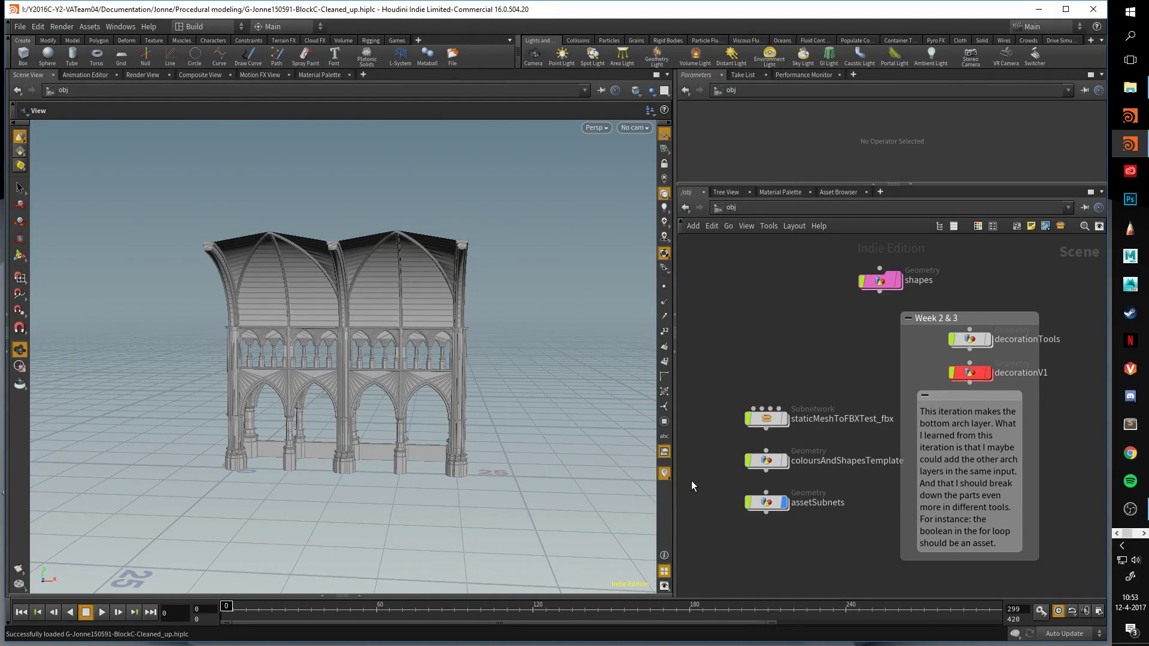
Open the V2 subnetwork inside proof_of_concept_visuals of the assetSubnets geometry.
double_click(766, 502)
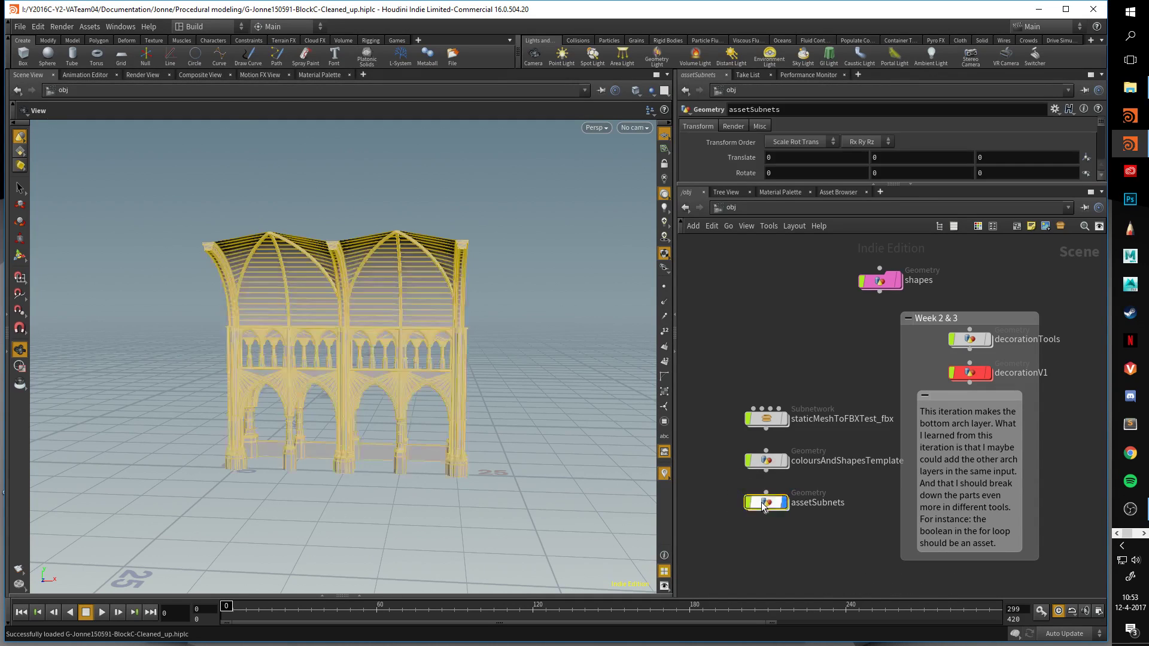
middle_click_drag(986, 524, 847, 505)
right_click_drag(849, 504, 871, 496)
left_click_drag(458, 362, 479, 377)
double_click(862, 459)
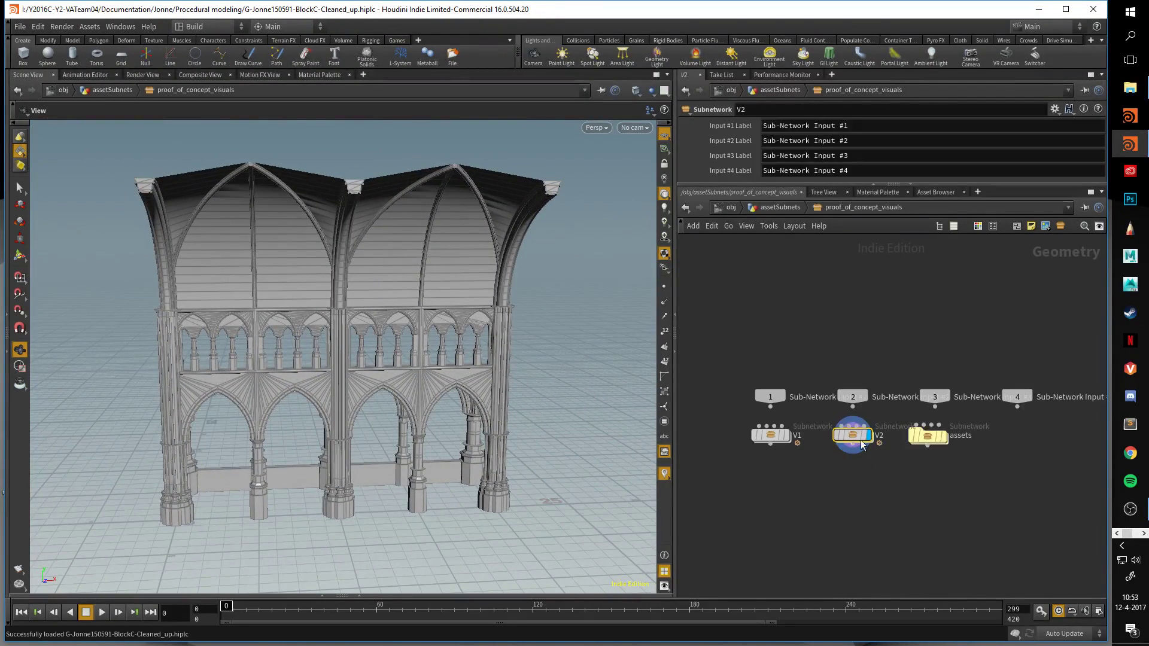
double_click(854, 435)
Examine the V2 arcade model from several angles and its node network down to the merge1 node.
middle_click_drag(808, 401, 759, 442)
scroll(755, 435, "down", 1)
middle_click_drag(749, 401, 729, 421)
scroll(716, 423, "down", 2)
mouse_move(477, 374)
left_mouse_down()
mouse_move(428, 375)
mouse_move(475, 357)
left_mouse_up()
middle_click_drag(870, 326, 885, 333)
left_click_drag(576, 315, 455, 300)
scroll(405, 361, "up", 1)
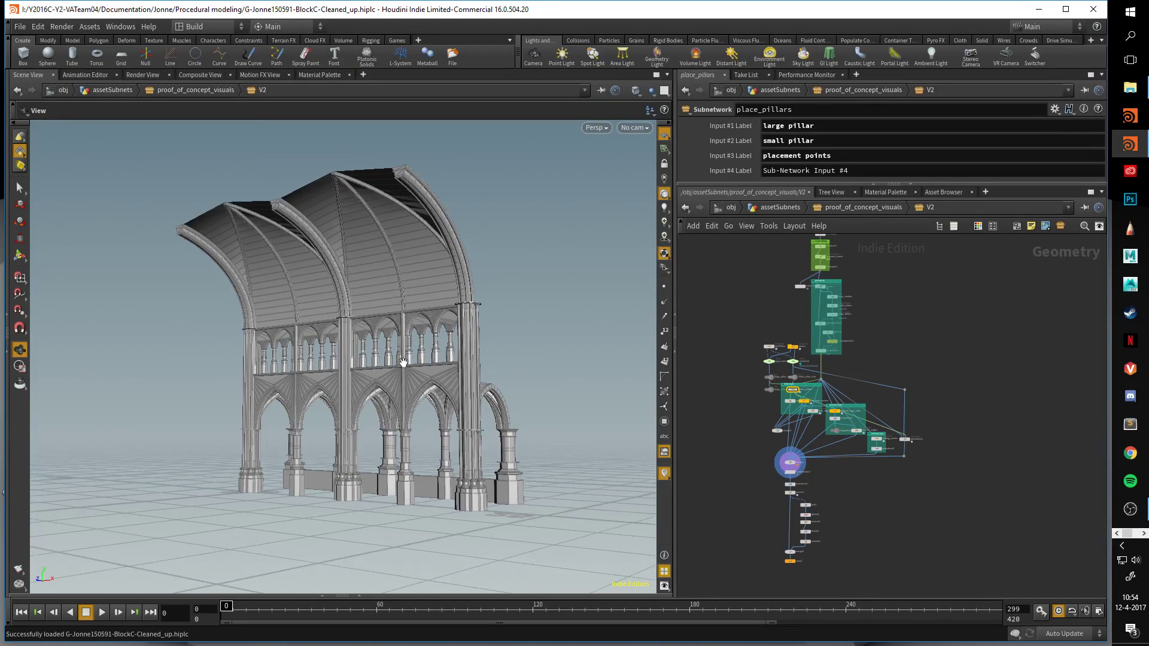
scroll(466, 383, "up", 1)
scroll(466, 383, "up", 1)
scroll(468, 384, "up", 1)
left_click_drag(467, 385, 525, 399)
scroll(740, 482, "up", 5)
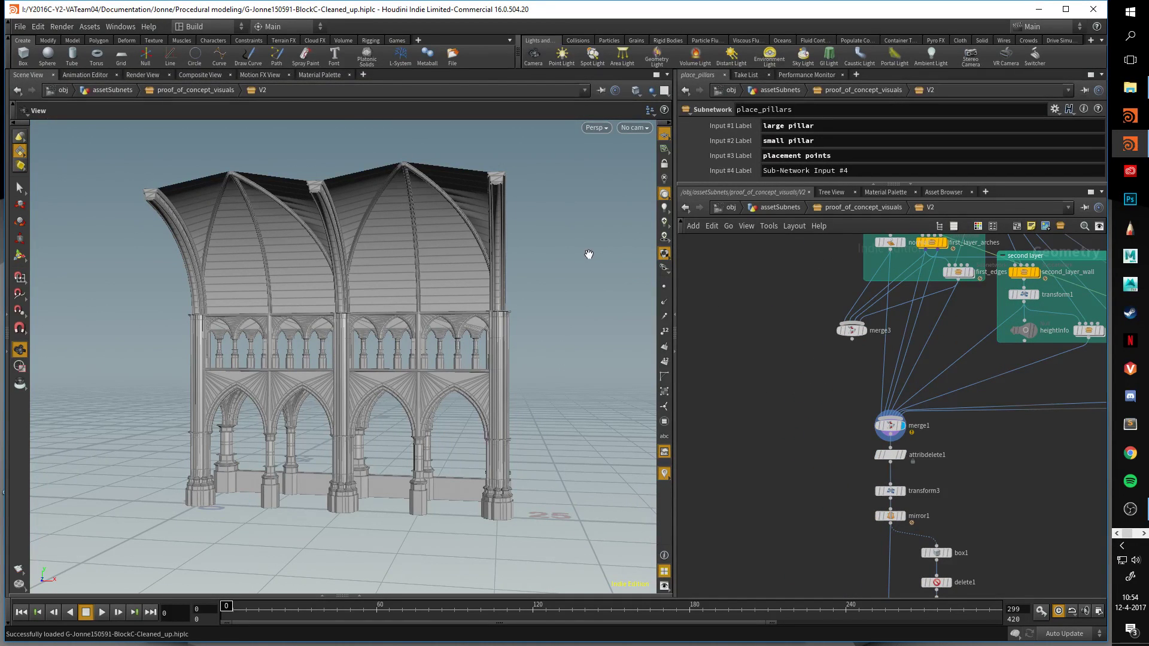
Switch the viewport from wireframe-overlaid to plain smooth shading and inspect the arcade.
key("shift+w")
mouse_move(517, 266)
left_mouse_down()
mouse_move(497, 300)
mouse_move(546, 268)
left_mouse_up()
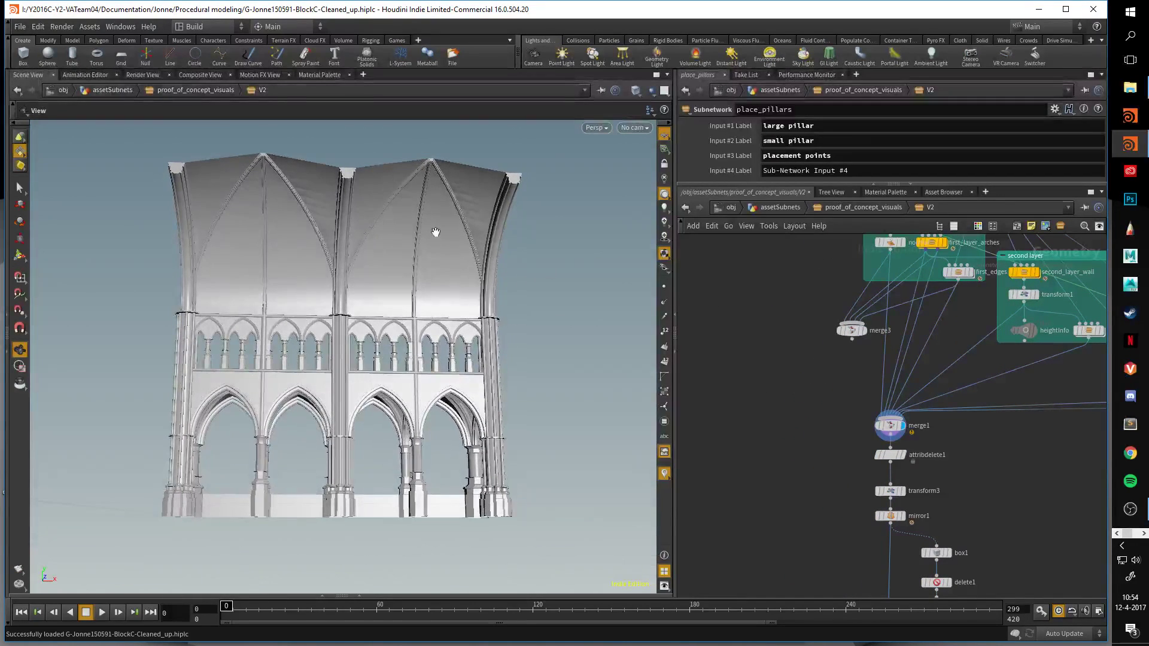
left_click_drag(344, 222, 306, 275)
Look over the whole V2 node network, from the final merge up to the line node and resampling box.
middle_click_drag(817, 382, 783, 406)
scroll(732, 440, "down", 8)
middle_click_drag(740, 465, 741, 480)
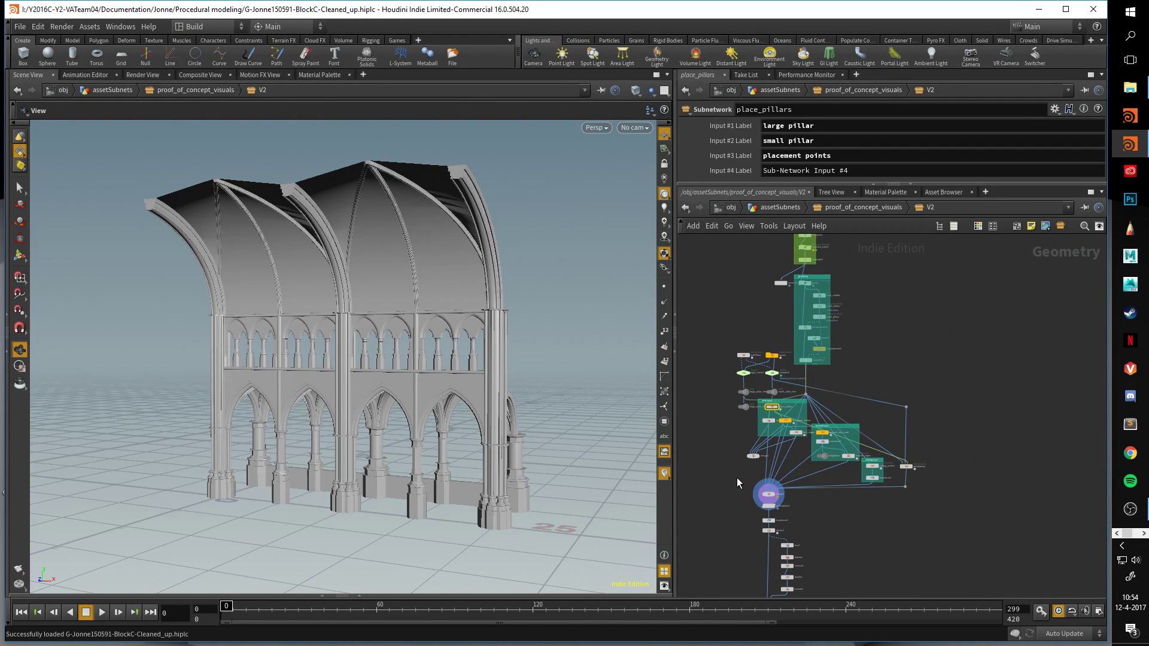
middle_click_drag(730, 482, 760, 440)
scroll(761, 454, "up", 3)
left_click_drag(768, 458, 760, 400)
middle_click_drag(759, 347, 760, 492)
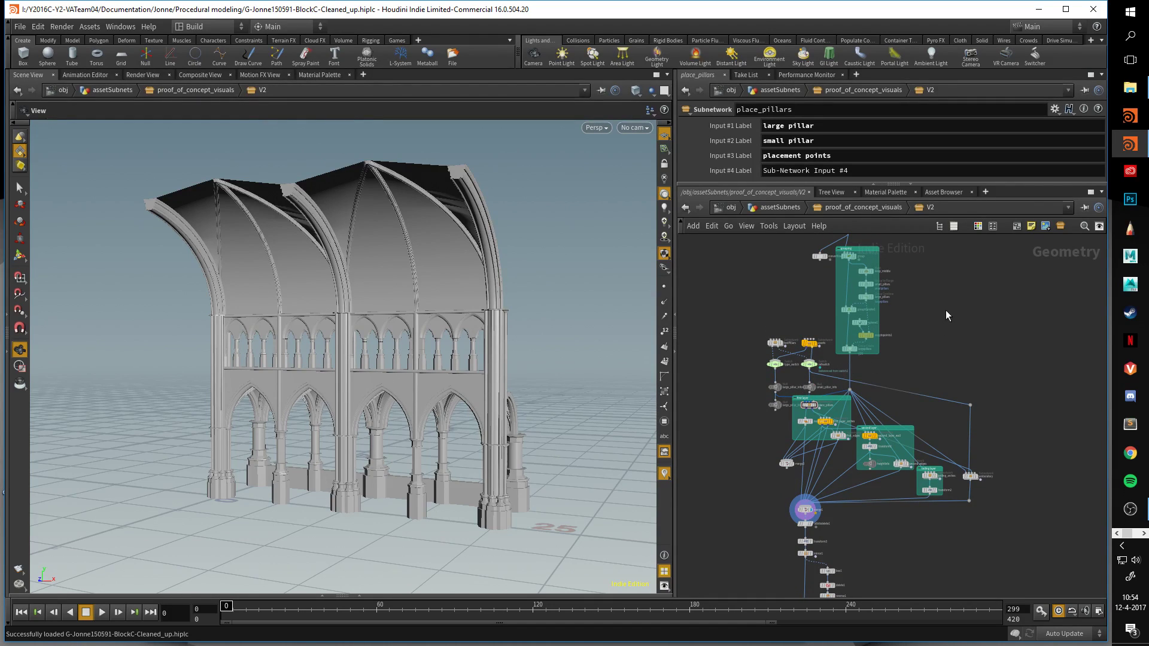
middle_click_drag(947, 311, 944, 364)
middle_click_drag(921, 291, 923, 330)
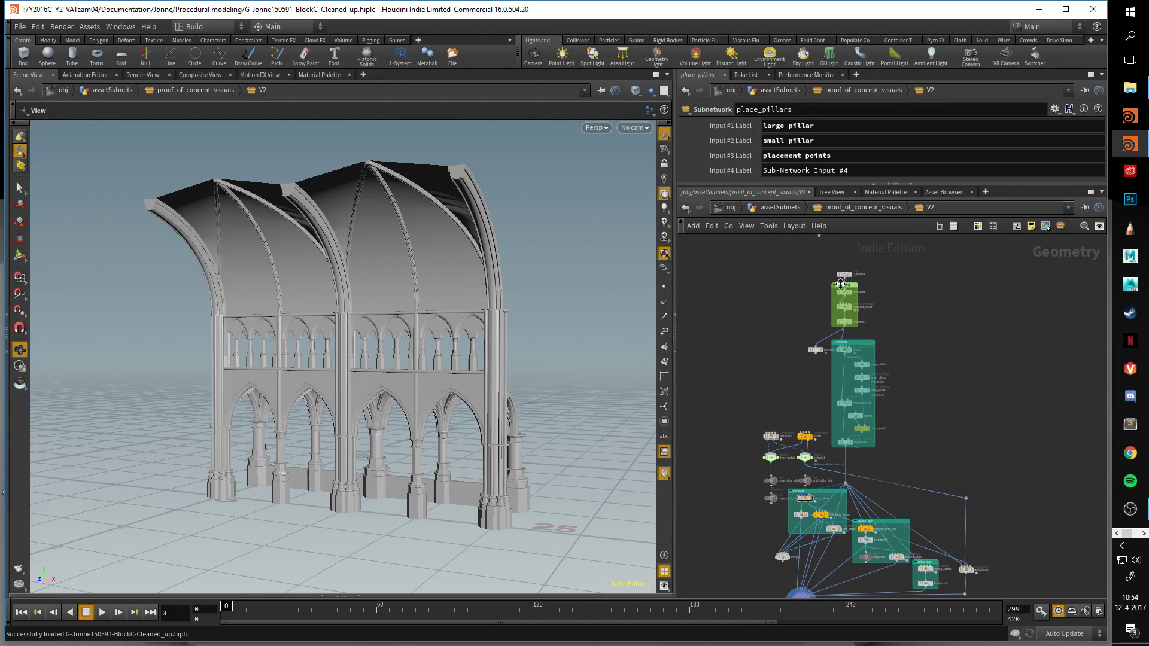
Widen the network editor at the viewport's expense and centre the V2 node network in it.
left_click_drag(904, 374, 944, 371)
left_click_drag(675, 260, 462, 215)
left_click_drag(558, 184, 558, 184)
middle_click_drag(556, 360, 551, 301)
middle_click_drag(786, 383, 788, 401)
left_click_drag(789, 421, 814, 376)
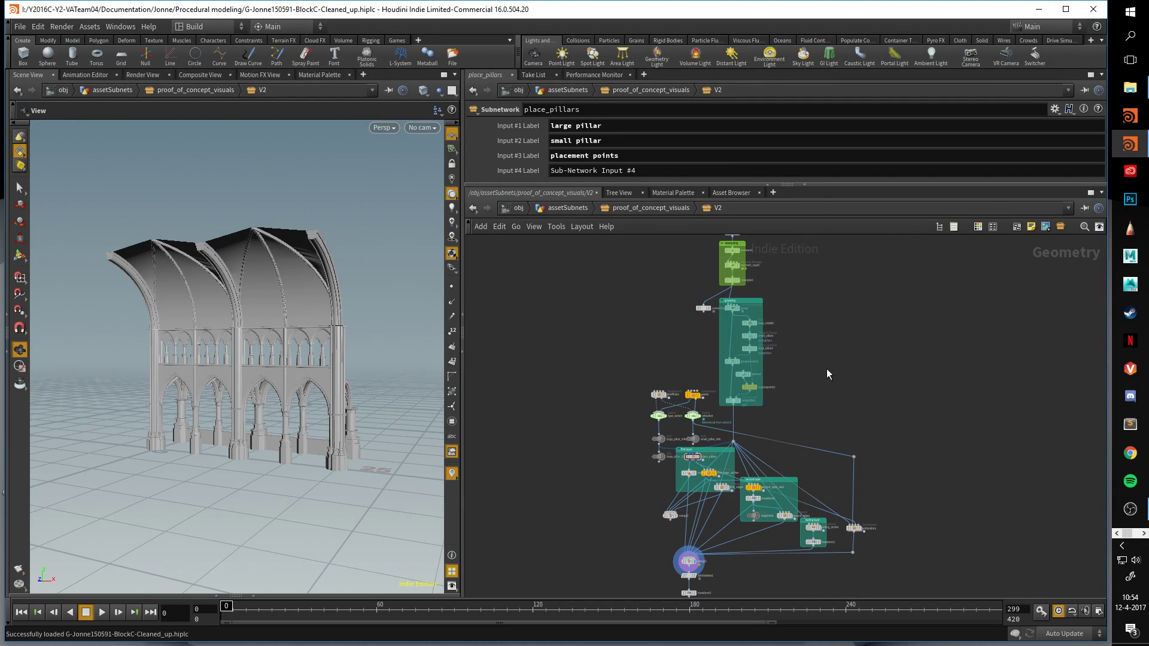
middle_click_drag(823, 401, 830, 349)
Point out the testPillars and assets nodes with their switches, and inspect the arcade's pillars up close.
left_click_drag(625, 313, 710, 374)
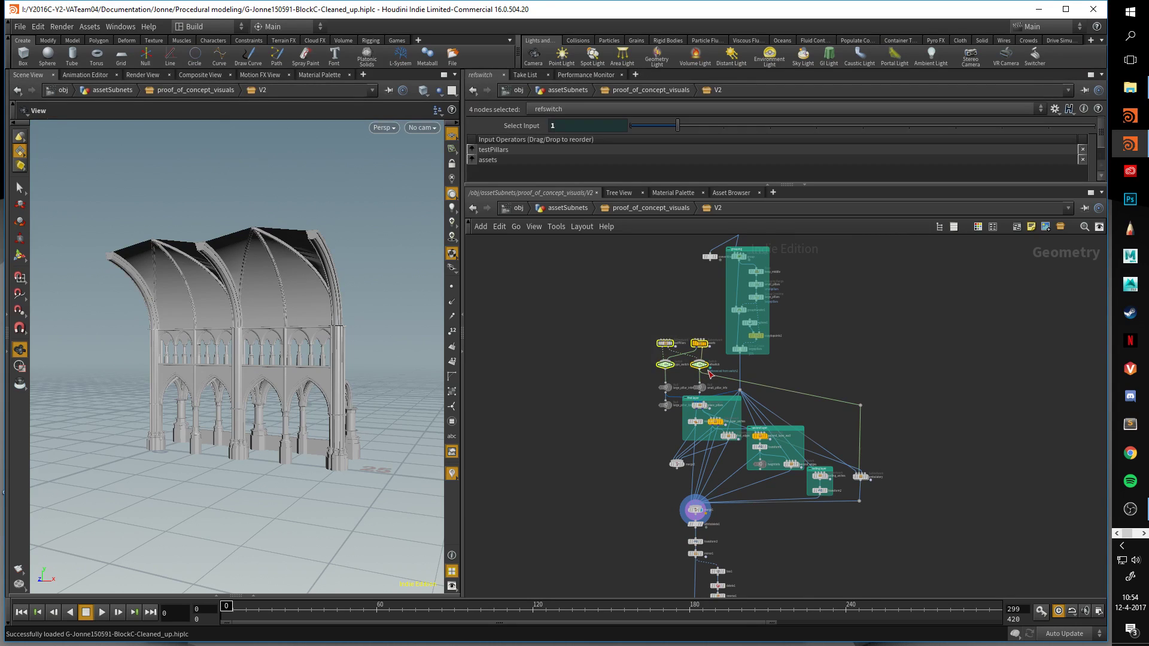
left_click(616, 330)
left_click_drag(345, 396, 327, 298)
scroll(321, 393, "up", 6)
scroll(327, 298, "down", 2)
Resize the viewport and network editor to roughly equal widths with the lower arches and pillars in view.
left_click_drag(462, 289, 740, 298)
scroll(422, 343, "down", 3)
left_click_drag(416, 377, 259, 423)
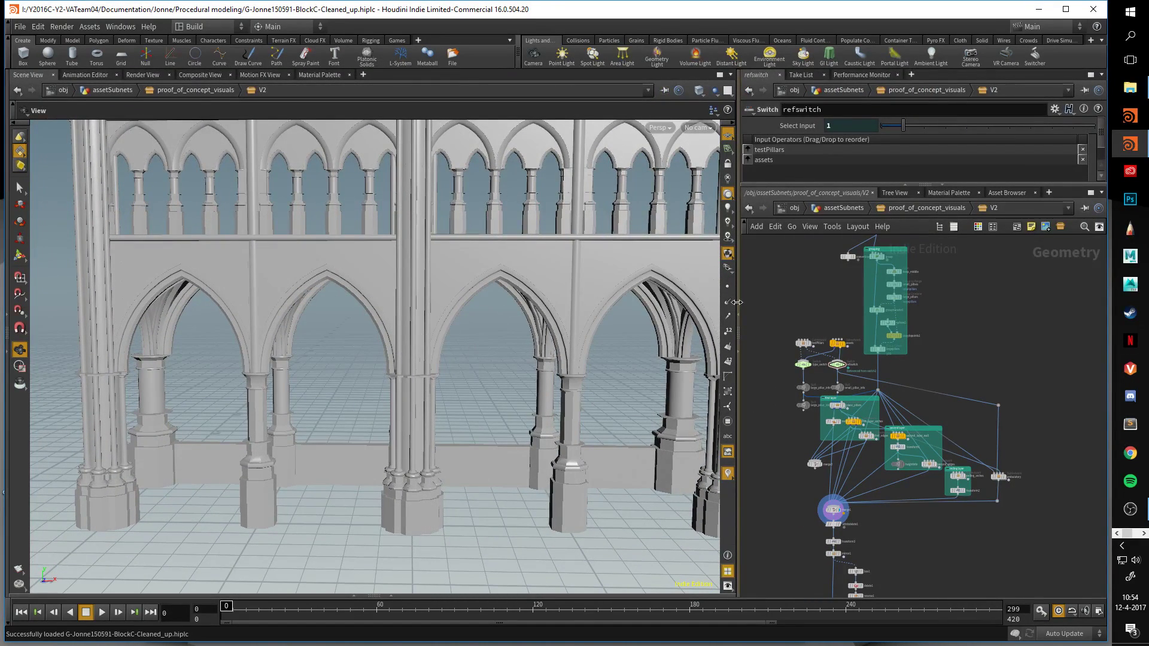
left_click_drag(736, 294, 680, 299)
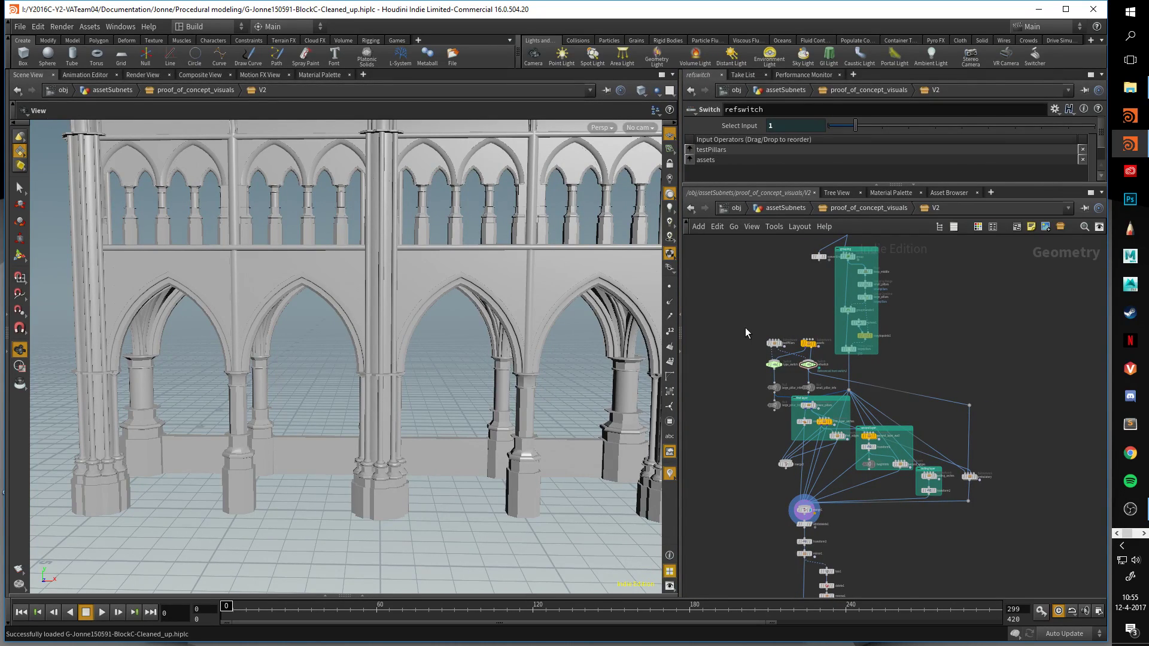
Review the pillar source and switch nodes, and the resampling and grouping boxes at the start of the network.
left_click_drag(745, 329, 820, 384)
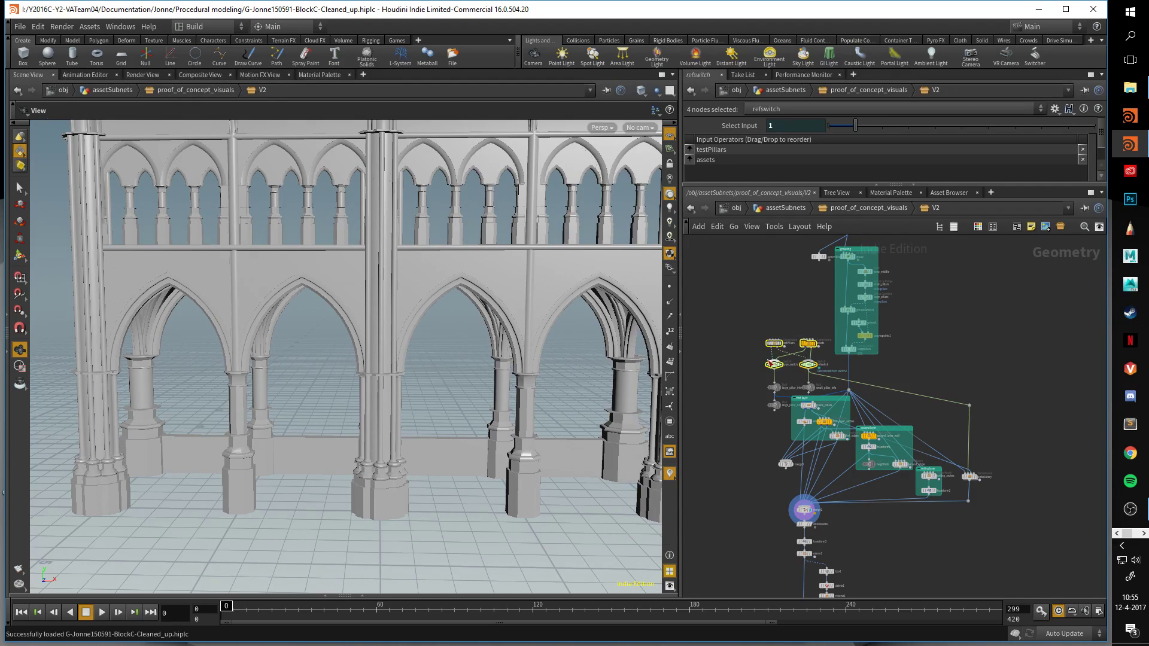
left_click(737, 355)
scroll(944, 520, "up", 2)
scroll(943, 522, "up", 3)
left_click_drag(1036, 527, 1096, 432)
middle_click_drag(1025, 308, 996, 503)
middle_click_drag(939, 333, 997, 462)
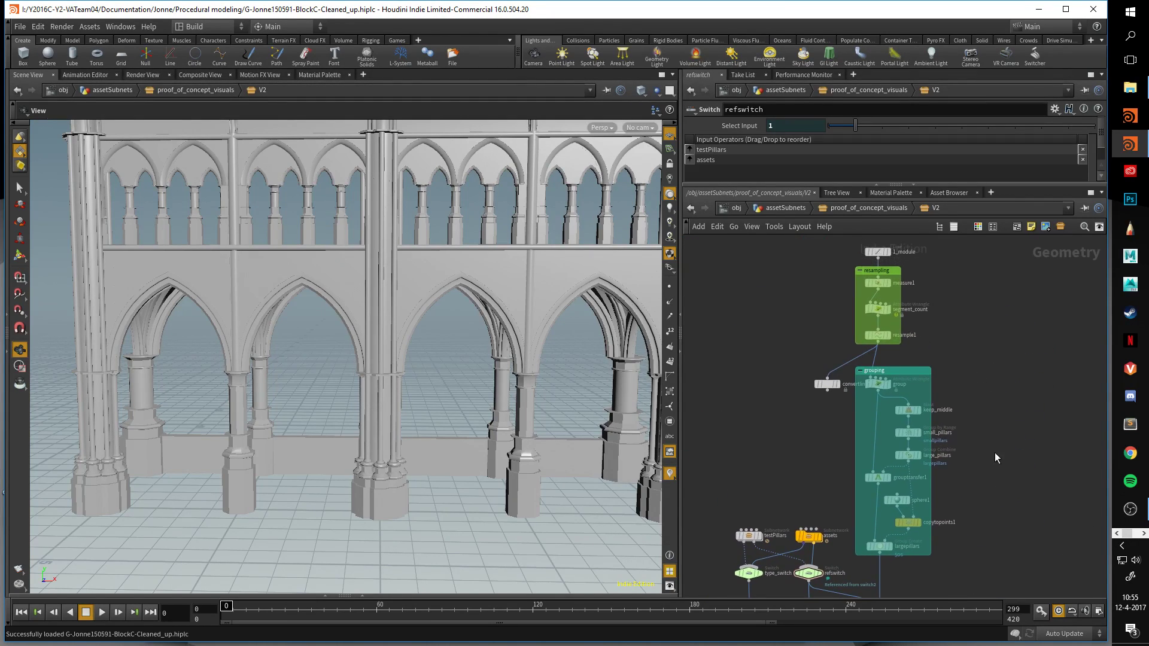
Display the 1_module line node in the viewport and show its parameters.
left_click(888, 253)
left_click_drag(539, 323, 482, 315)
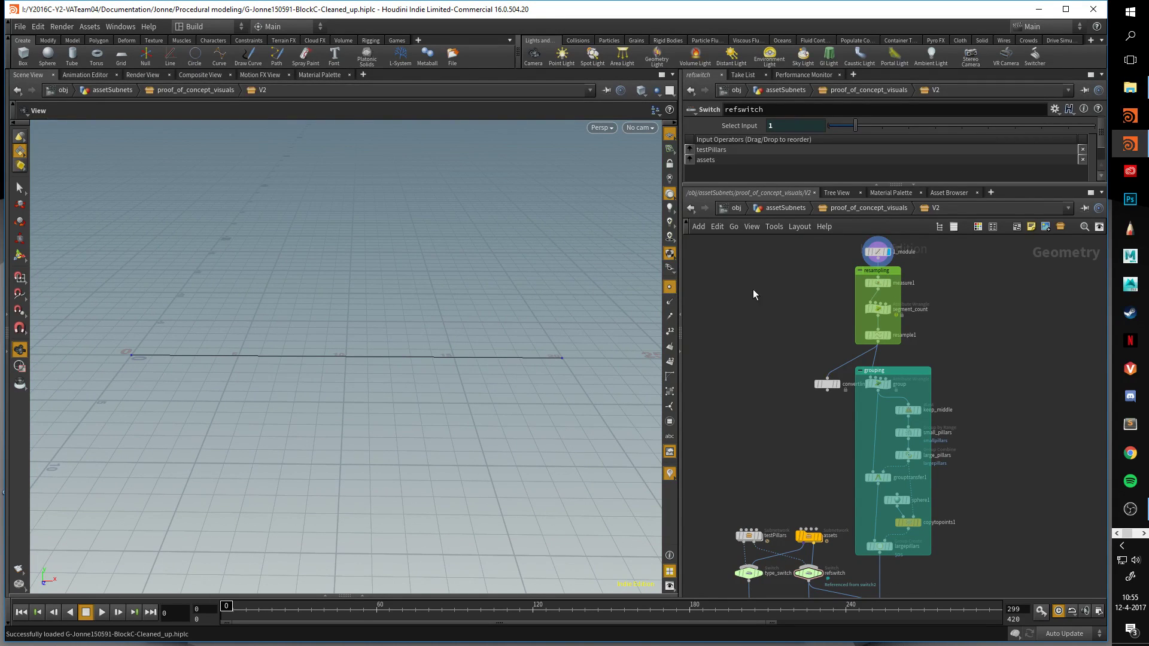
left_click(879, 258)
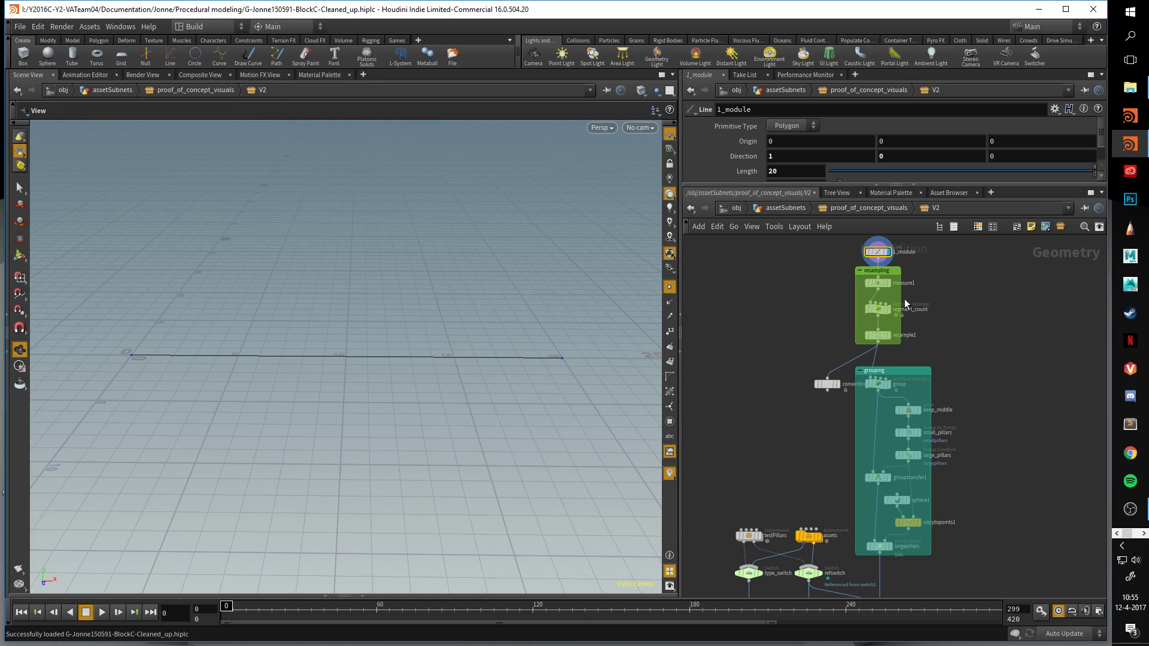
scroll(961, 312, "up", 2)
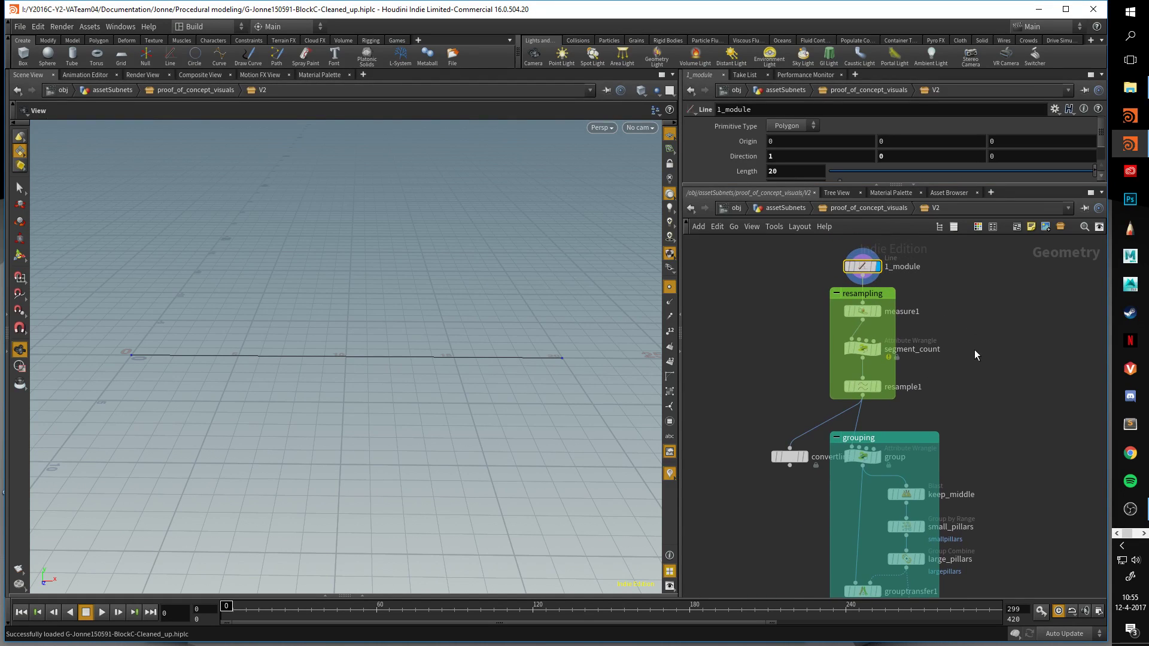
Display the resample1 result and show the segment_count wrangle's full code in an enlarged parameter pane.
left_click(877, 387)
left_click(858, 386)
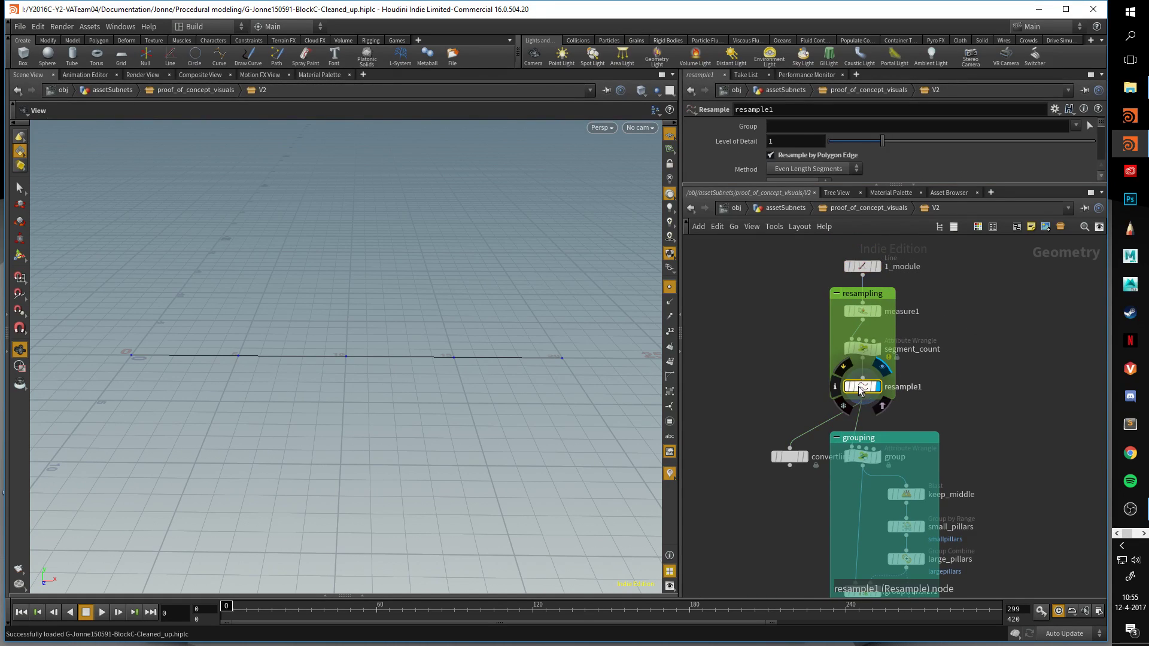
left_click(868, 348)
left_click_drag(819, 186, 819, 322)
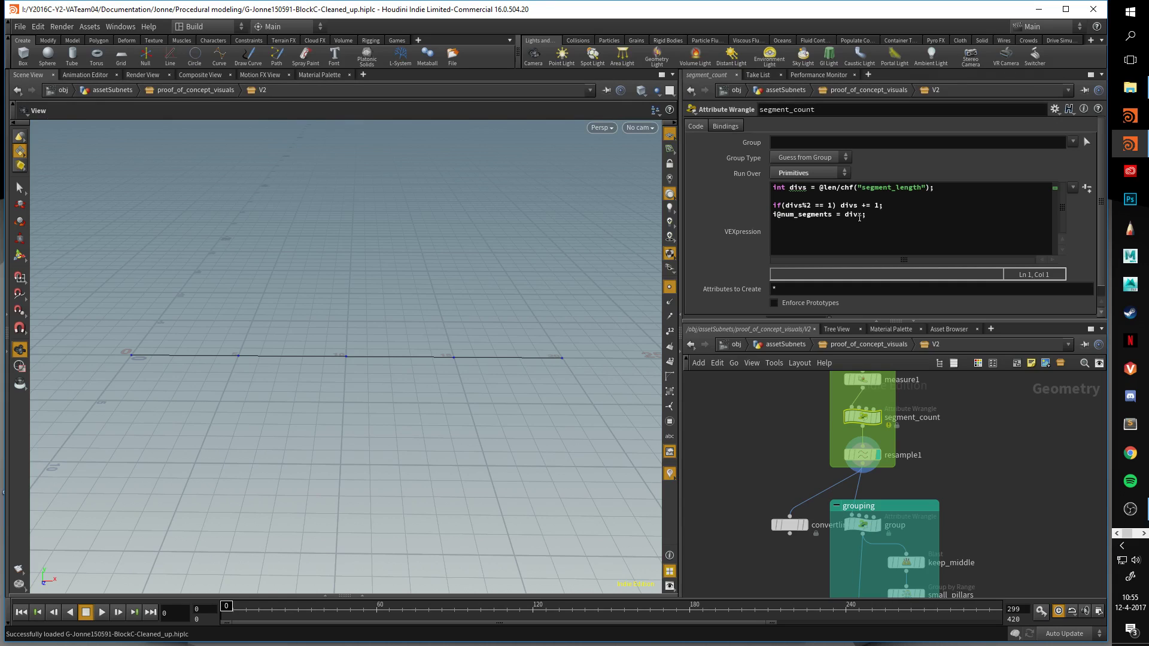
Compare the resample1 settings with the segment_count code, highlighting its divs line and revealing the Segment Length parameter.
left_click(874, 456)
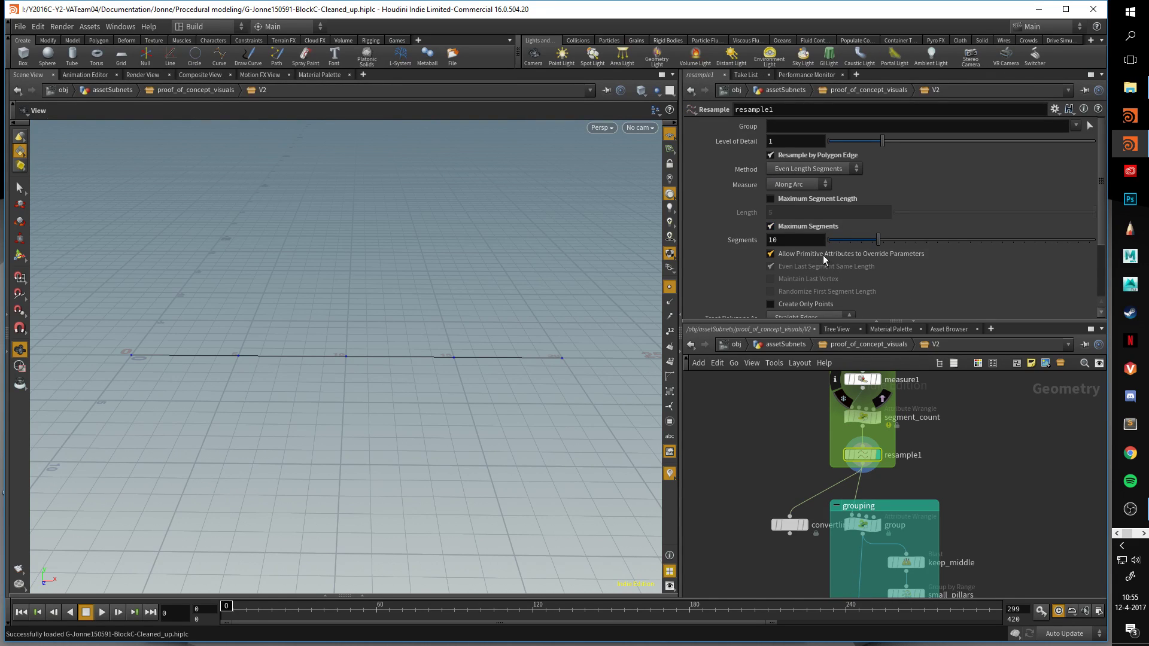
left_click(867, 419)
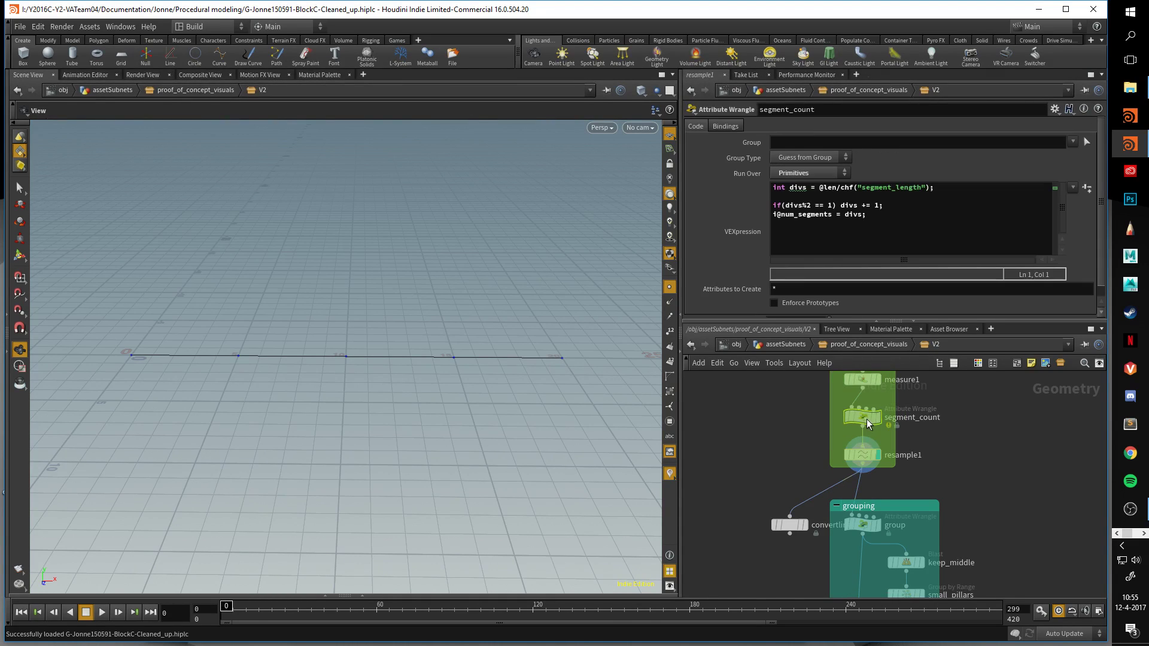
left_click(863, 455)
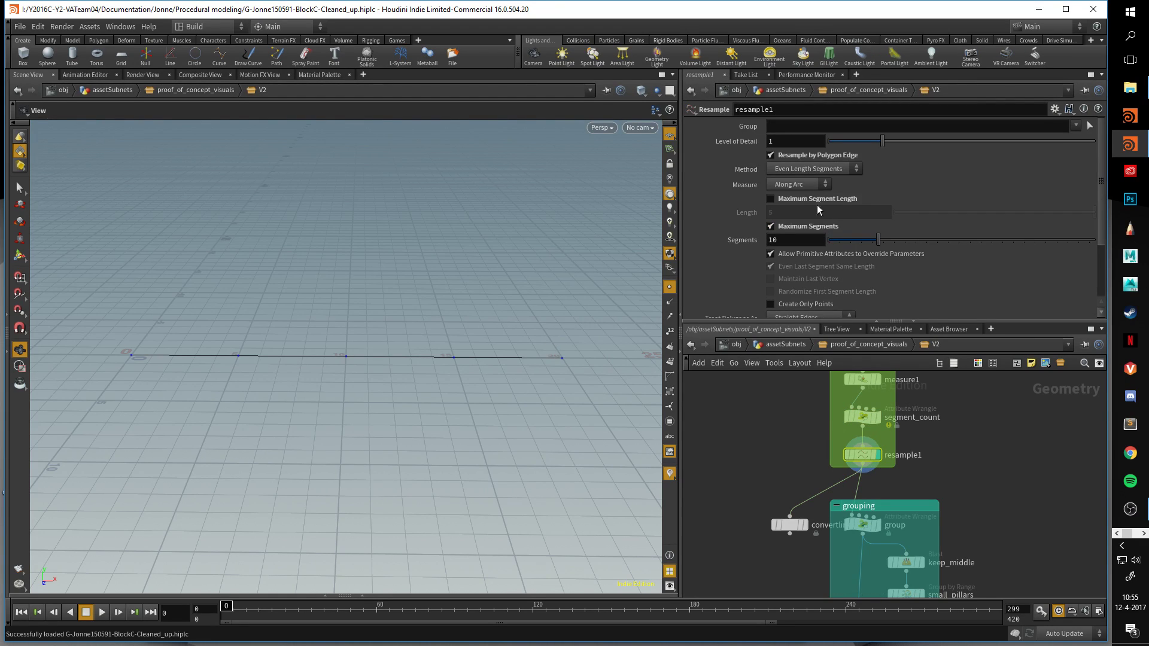
left_click(865, 420)
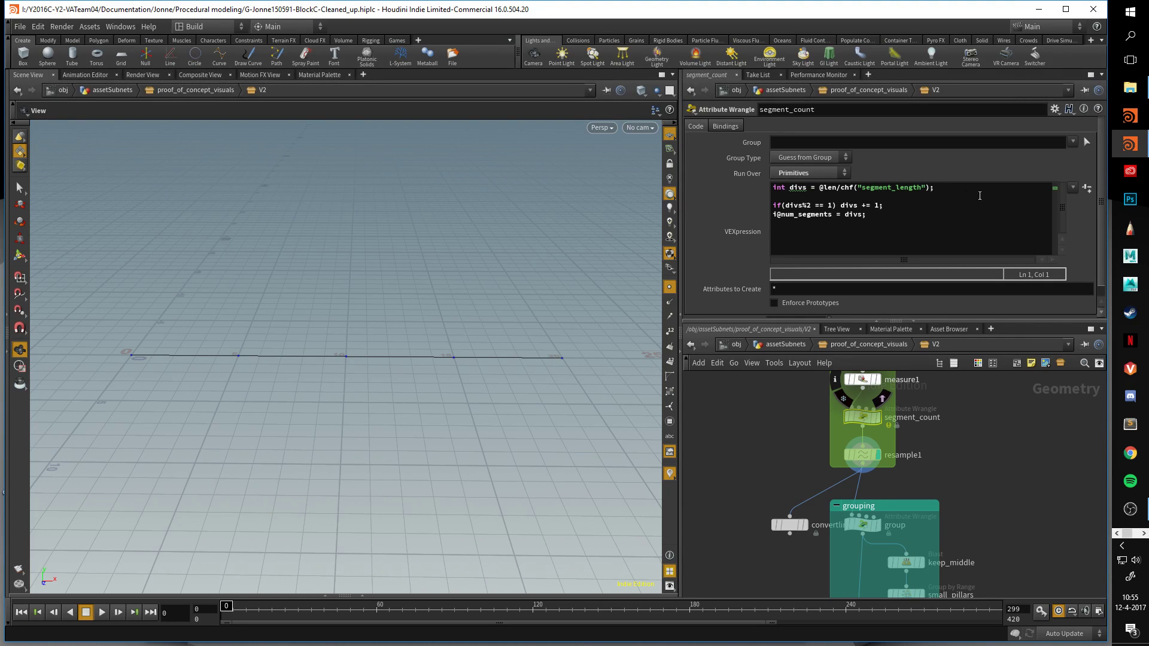
left_click_drag(978, 185, 773, 187)
scroll(724, 202, "down", 1)
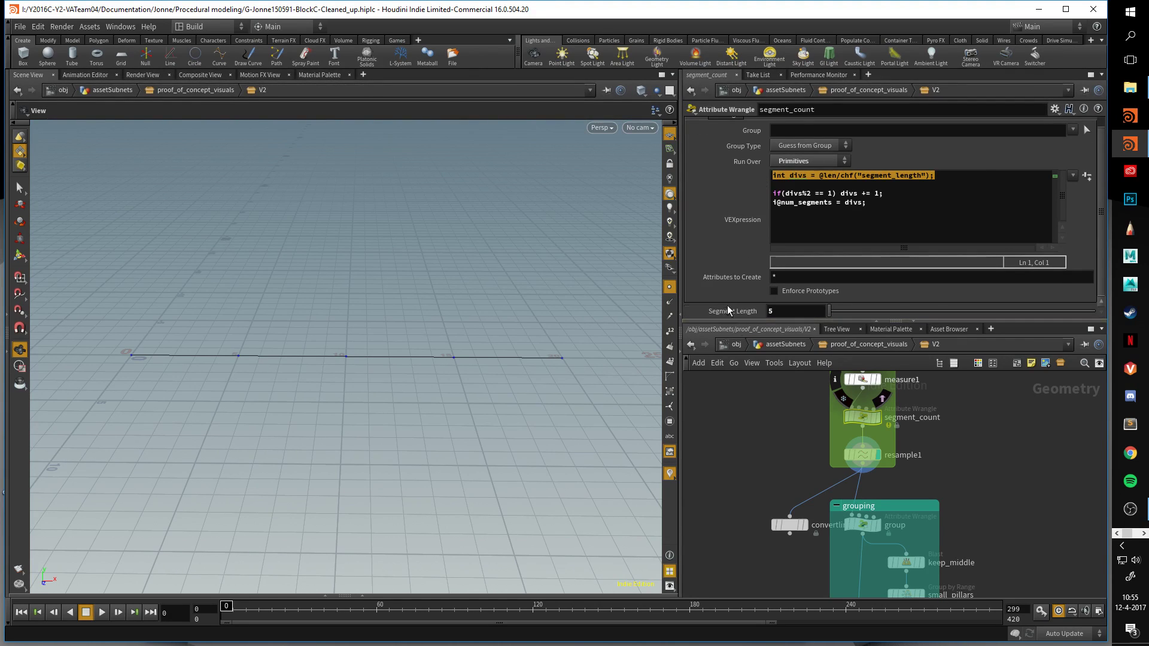
Hide the viewport's reference grid and review the resampled line against the segment_count code's odd-division check.
left_click_drag(829, 310, 717, 344)
left_click(670, 136)
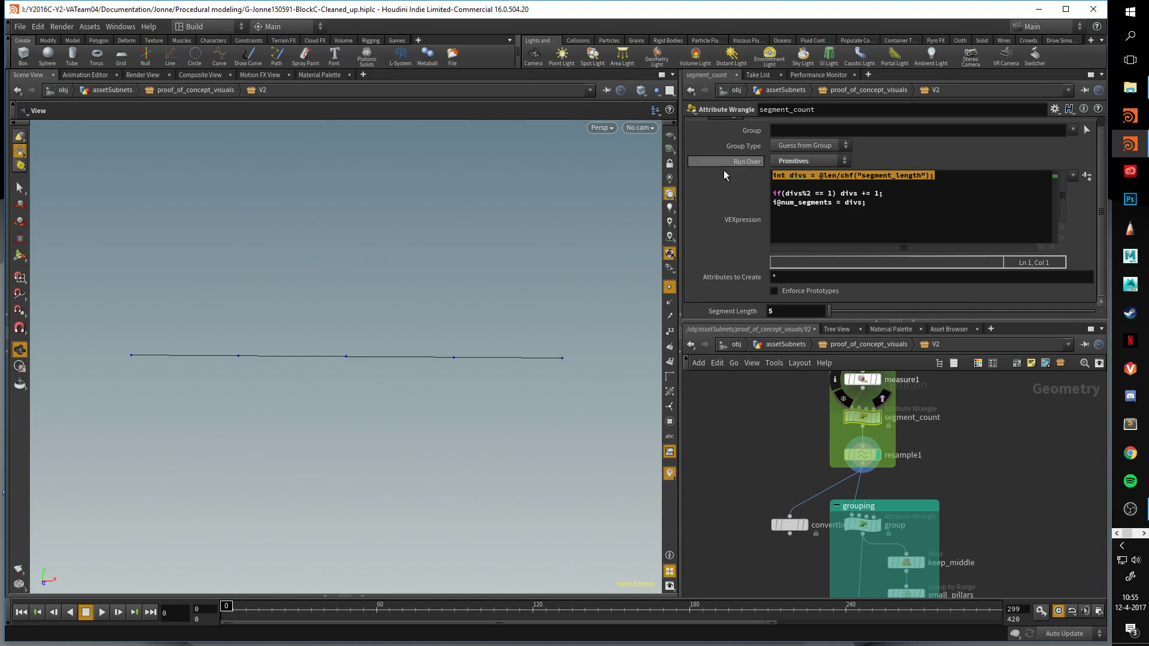
left_click_drag(835, 311, 767, 302)
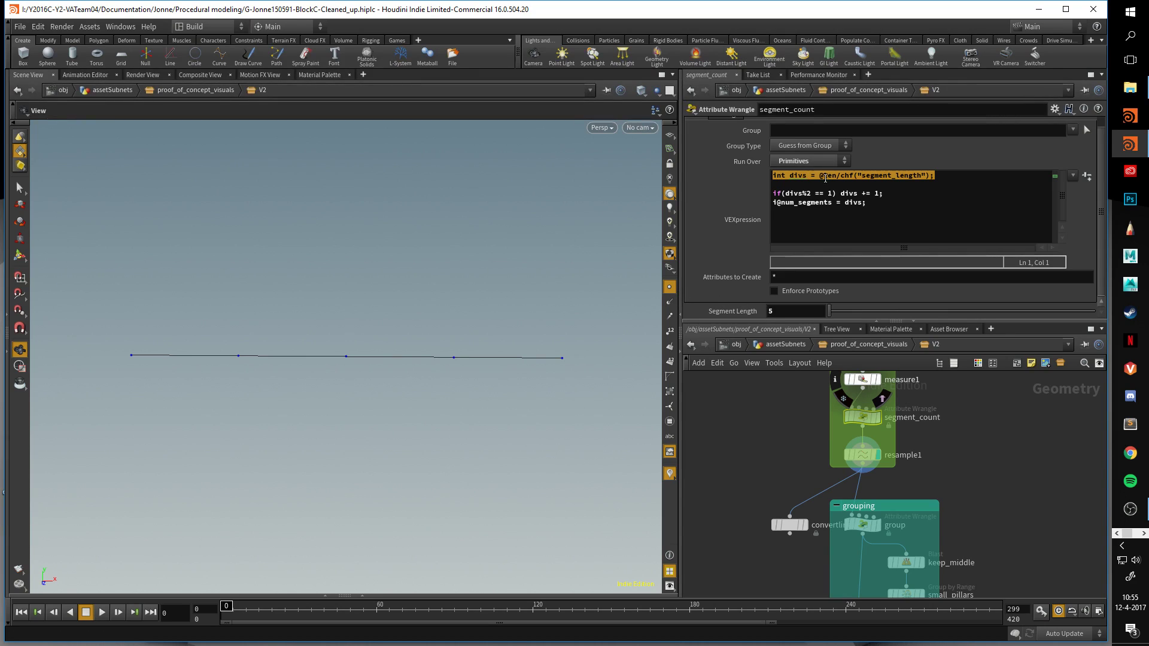
left_click(893, 194)
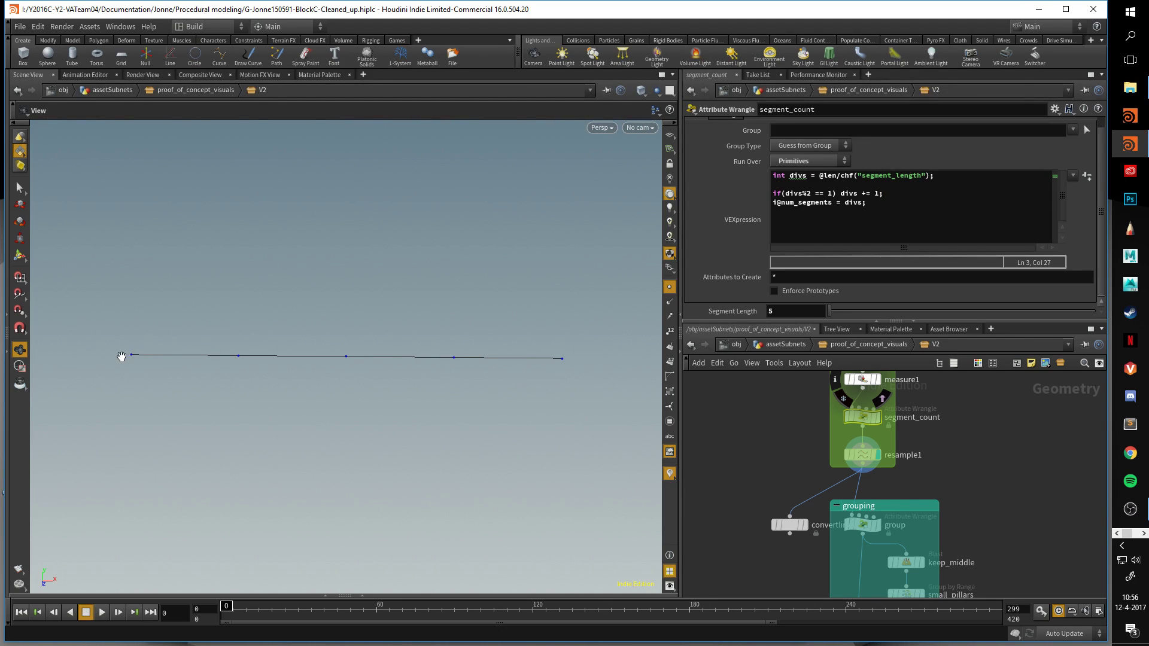
left_click_drag(531, 372, 356, 349)
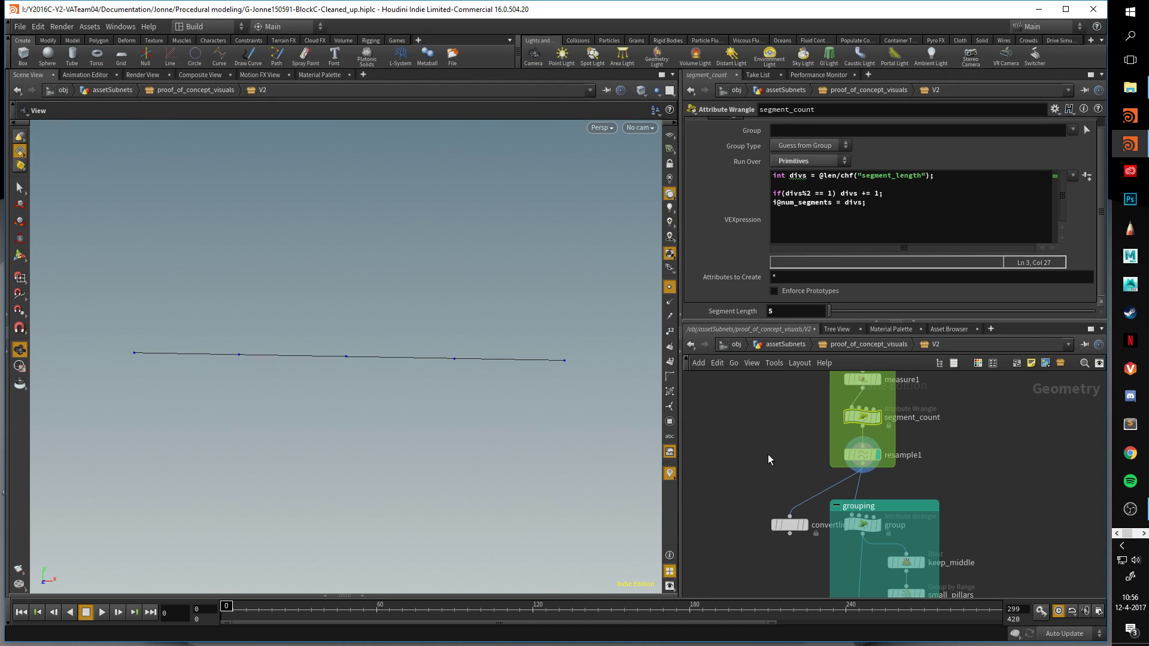
Display the group wrangle node in the grouping box and show its full VEX code.
left_click_drag(777, 323, 773, 242)
middle_click_drag(753, 376, 719, 314)
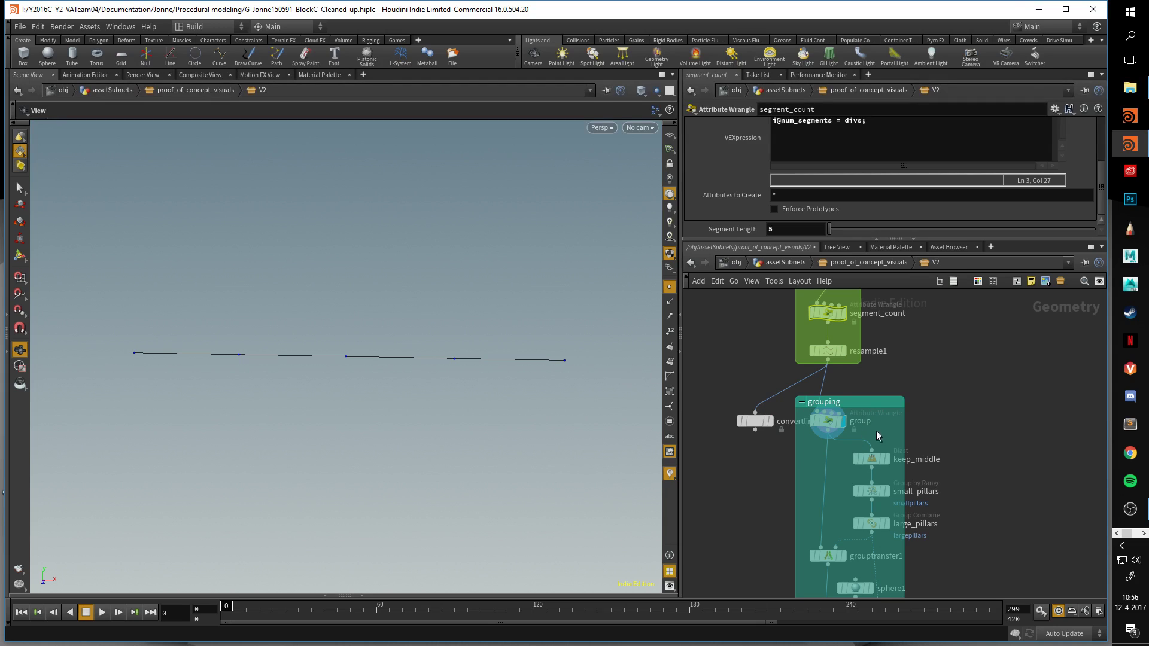
left_click(827, 421)
left_click_drag(785, 242, 786, 314)
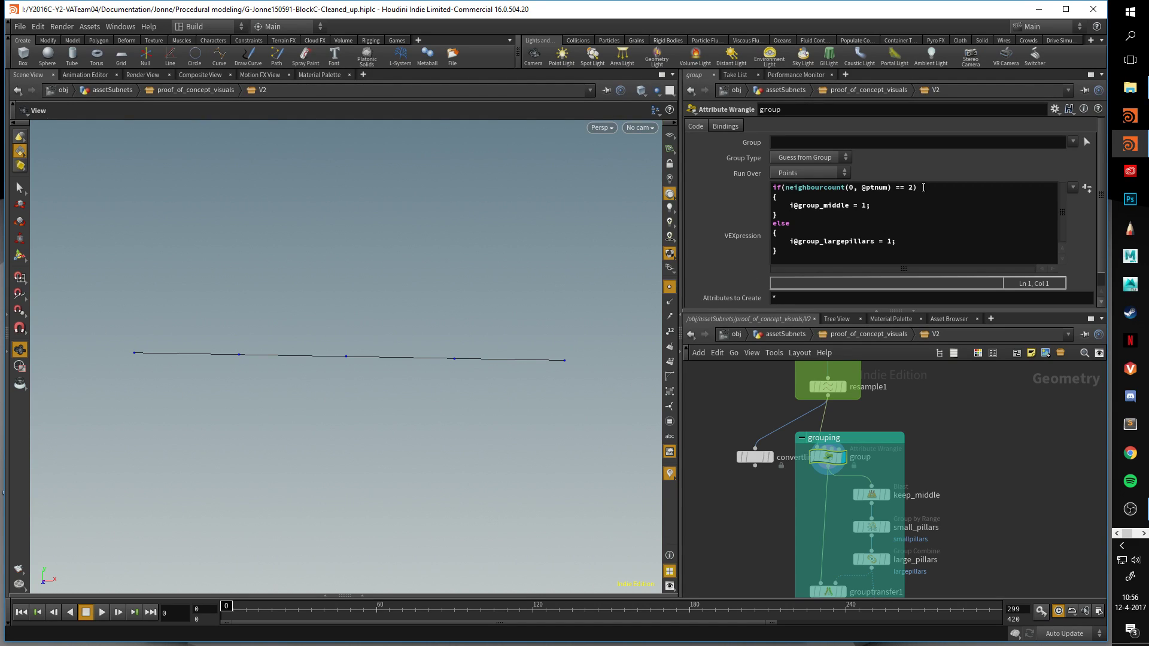
Preview the keep_middle, large_pillars and small_pillars nodes in the viewport.
middle_click_drag(931, 501, 897, 424)
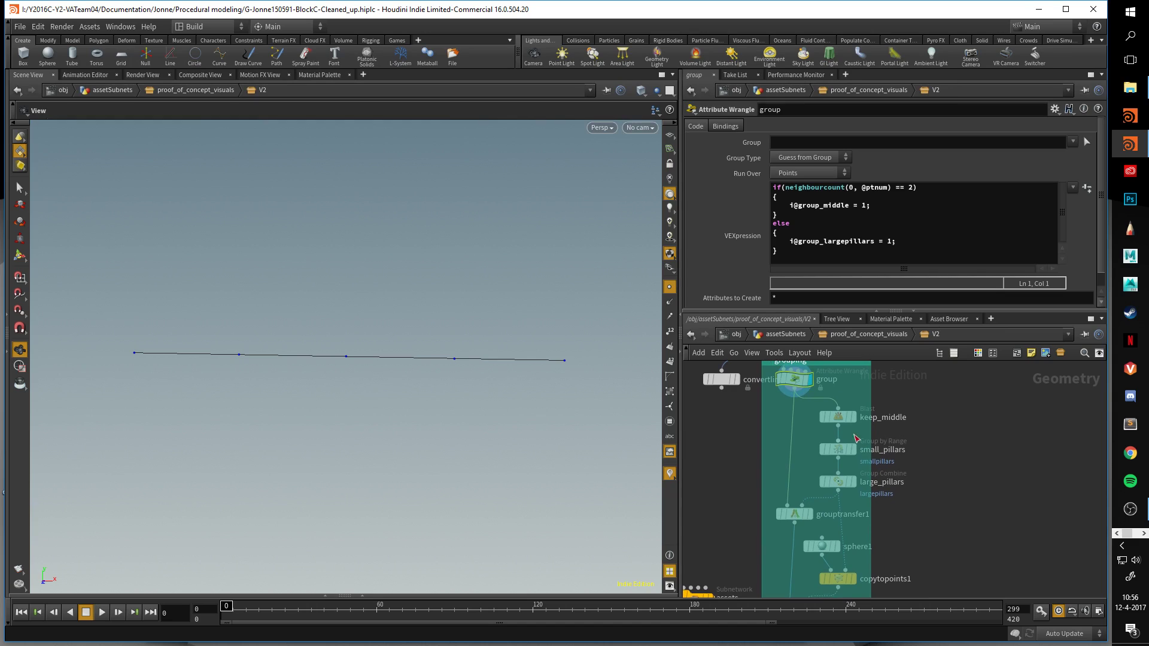
left_click(854, 418)
left_click(853, 482)
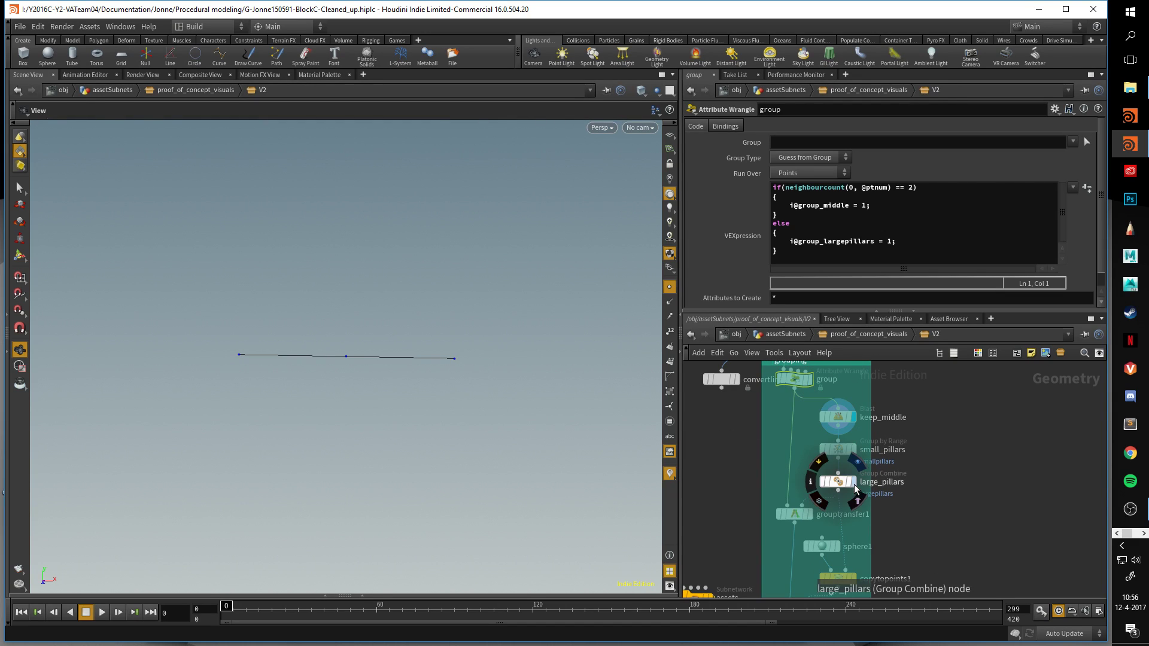
left_click(853, 450)
Preview grouptransfer1, set the display to the largepillars group node, and shrink the parameter pane.
middle_click_drag(914, 474, 917, 423)
left_click(829, 453)
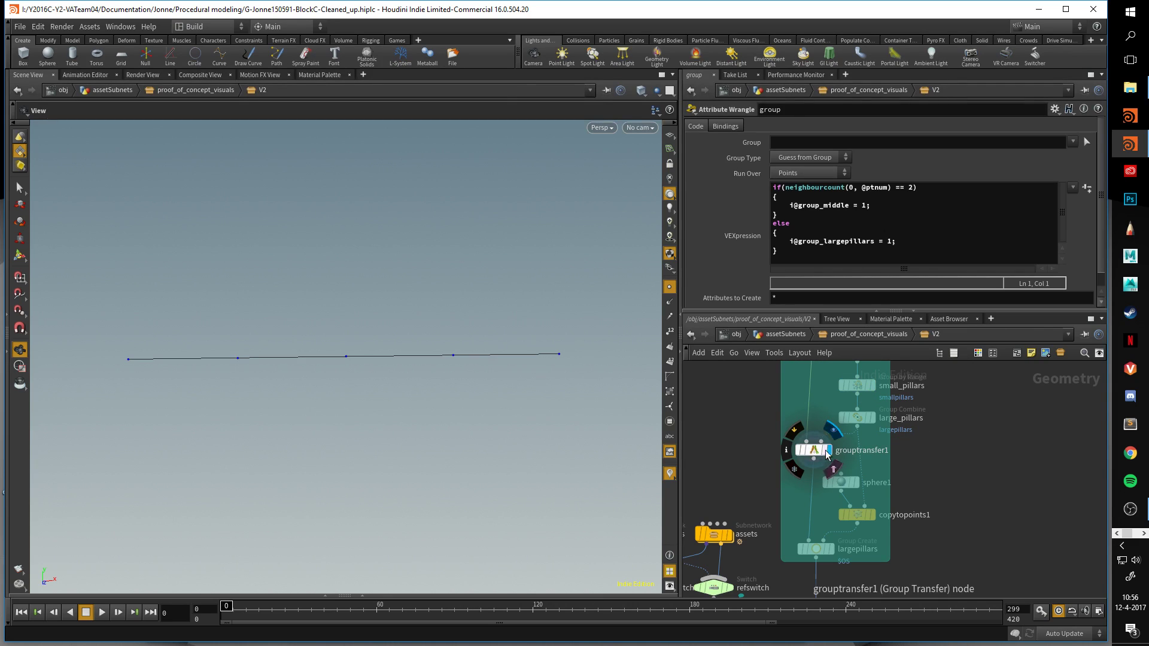
left_click(833, 547)
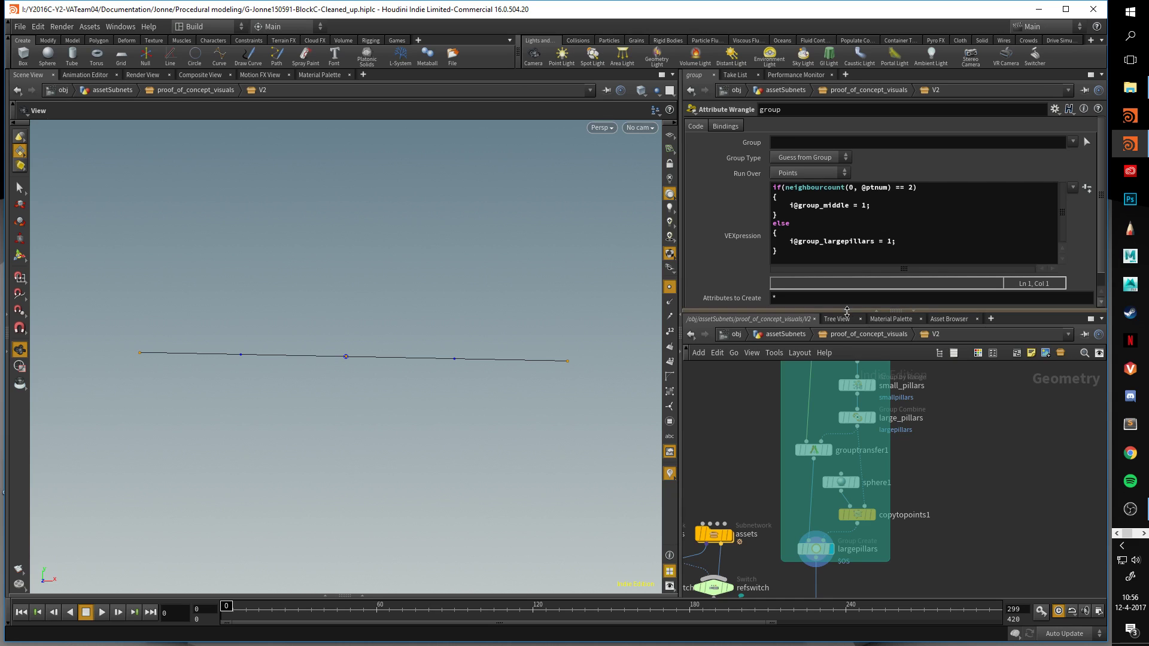
left_click_drag(848, 309, 848, 220)
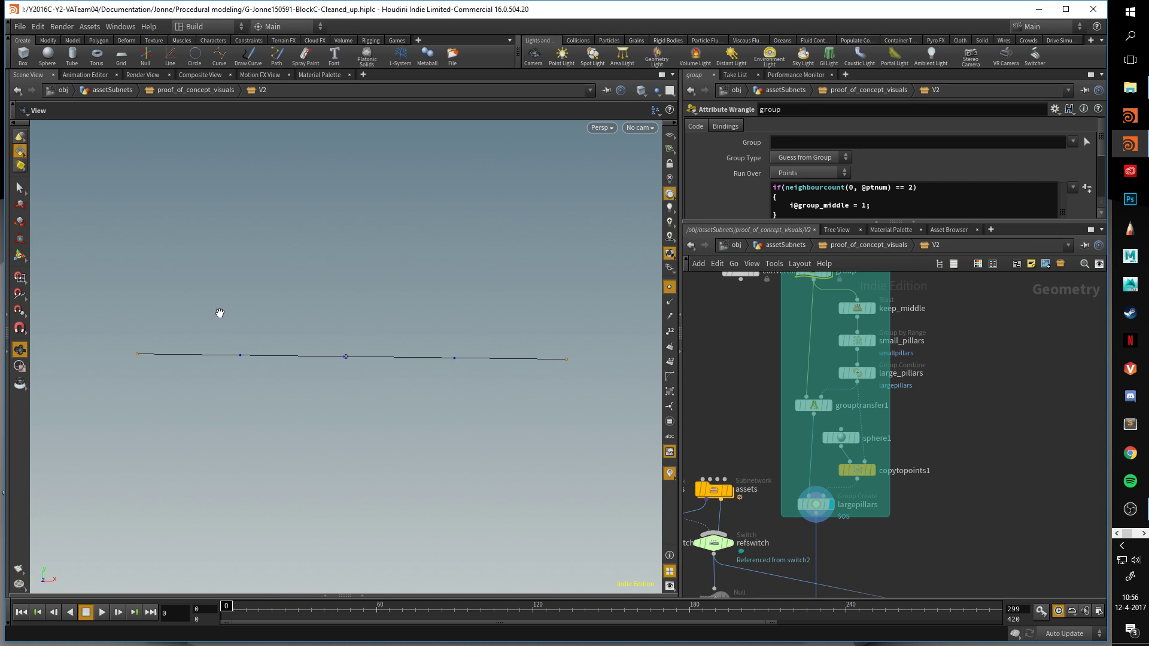
Display the assets subnetwork's output in the viewport and frame the large pillar.
middle_click_drag(939, 528, 989, 401)
middle_click_drag(915, 424, 1022, 411)
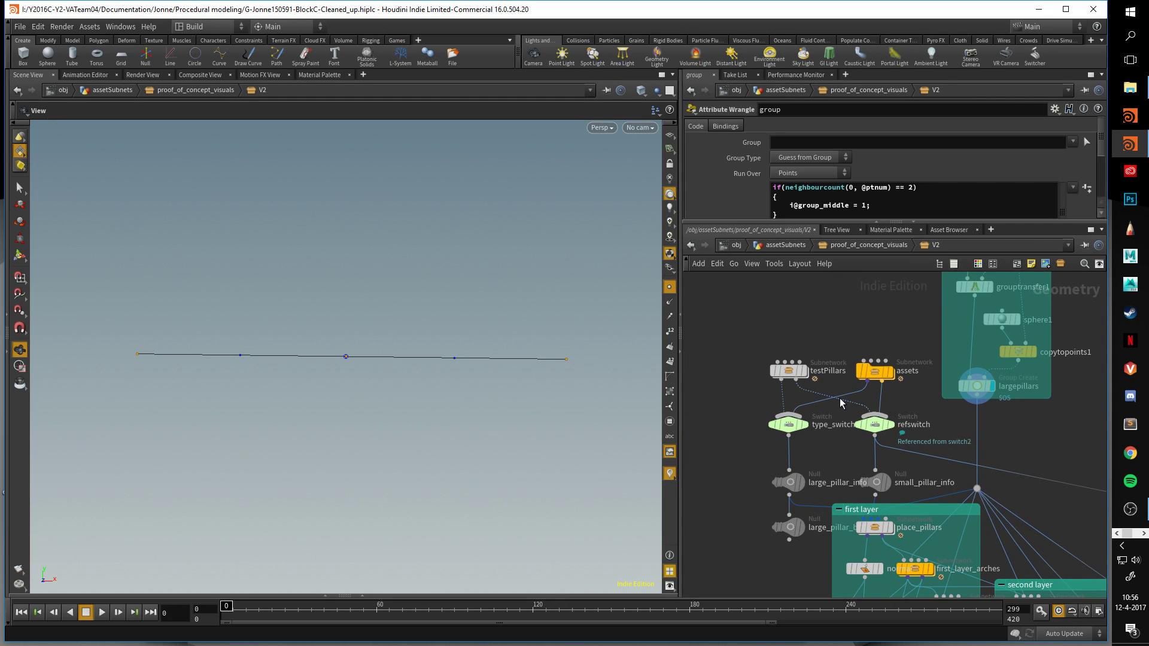
scroll(842, 403, "up", 3)
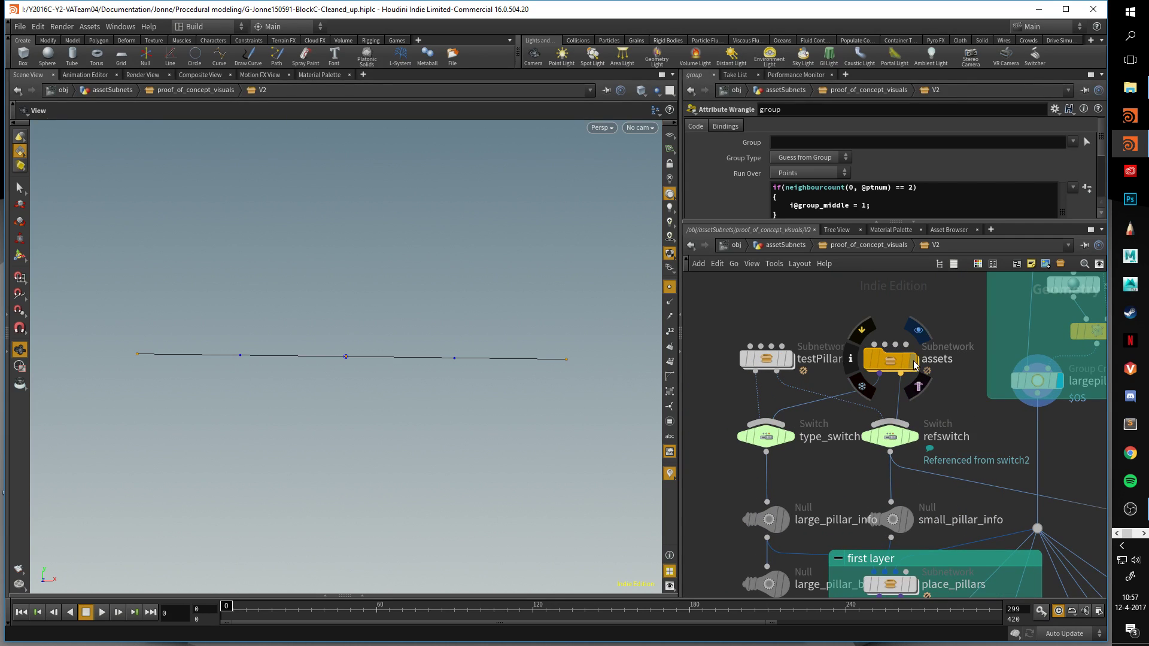
left_click(914, 363)
key("h")
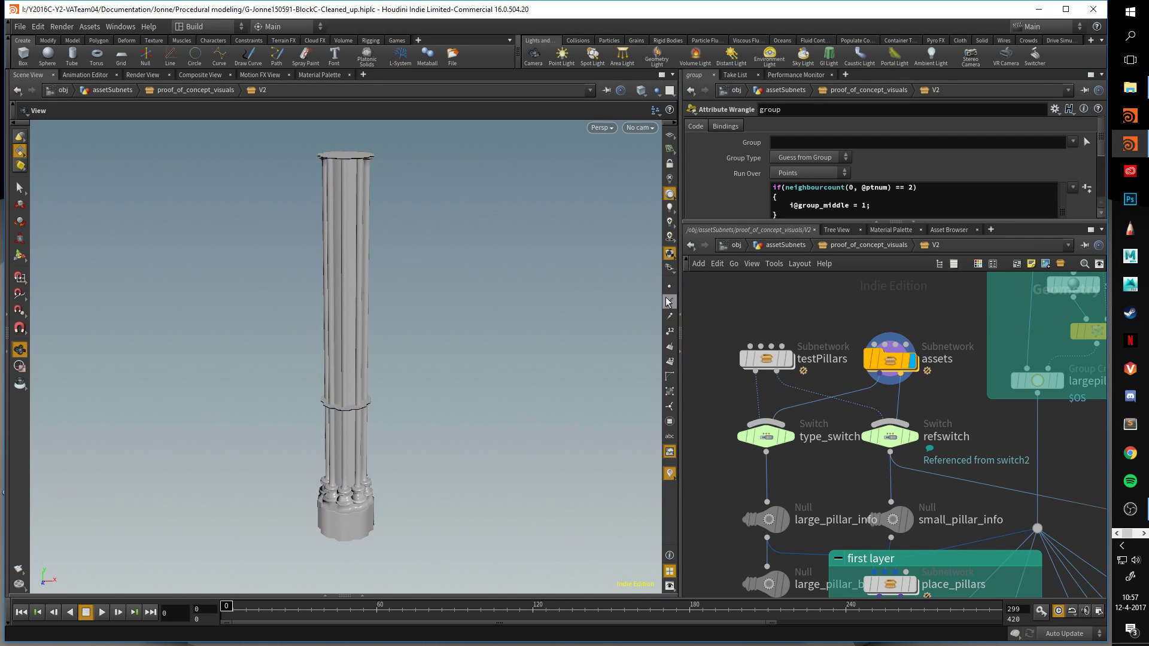
Enter the assets subnetwork and preview the LargePillarBot and LargePillarTop file nodes plus the largeTopGroup node.
double_click(890, 360)
scroll(919, 342, "up", 3)
left_click(902, 327)
key("h")
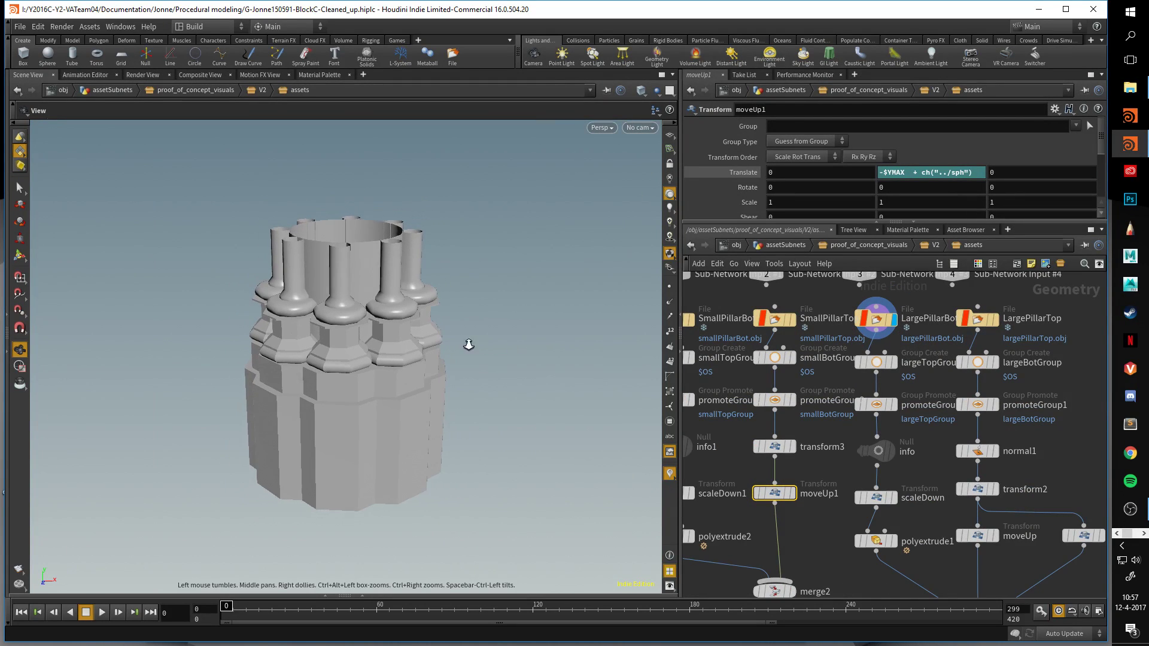
left_click(995, 320)
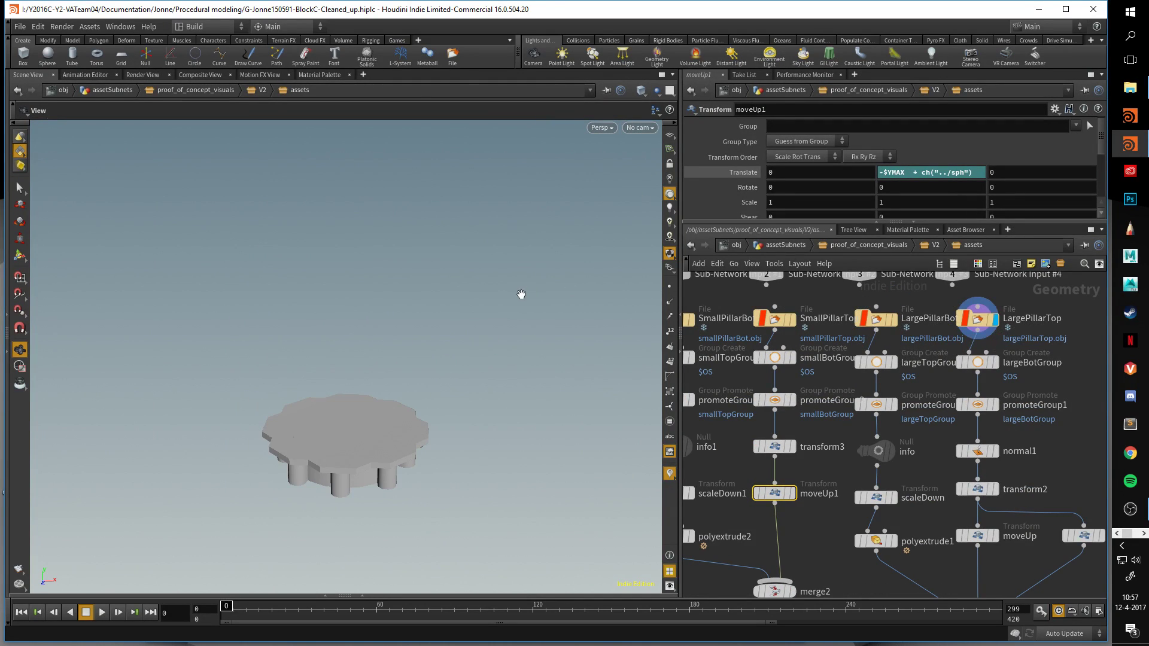
middle_click_drag(928, 399, 918, 376)
left_click(886, 341)
middle_click_drag(928, 476, 878, 357)
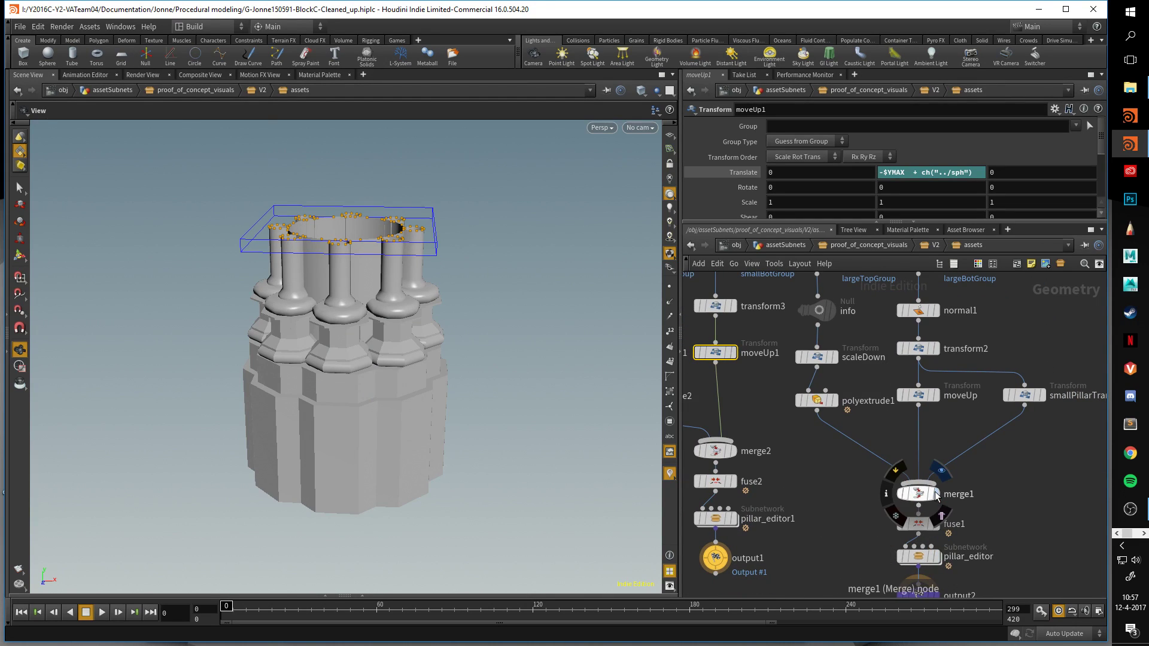
Display the large pillar's merge1 node, frame it in the viewport and view the assembled pillar from around.
left_click(937, 496)
key("space+g")
left_click_drag(410, 382, 581, 385)
middle_click_drag(856, 442, 1024, 519)
scroll(897, 444, "down", 3)
middle_click_drag(918, 409, 880, 462)
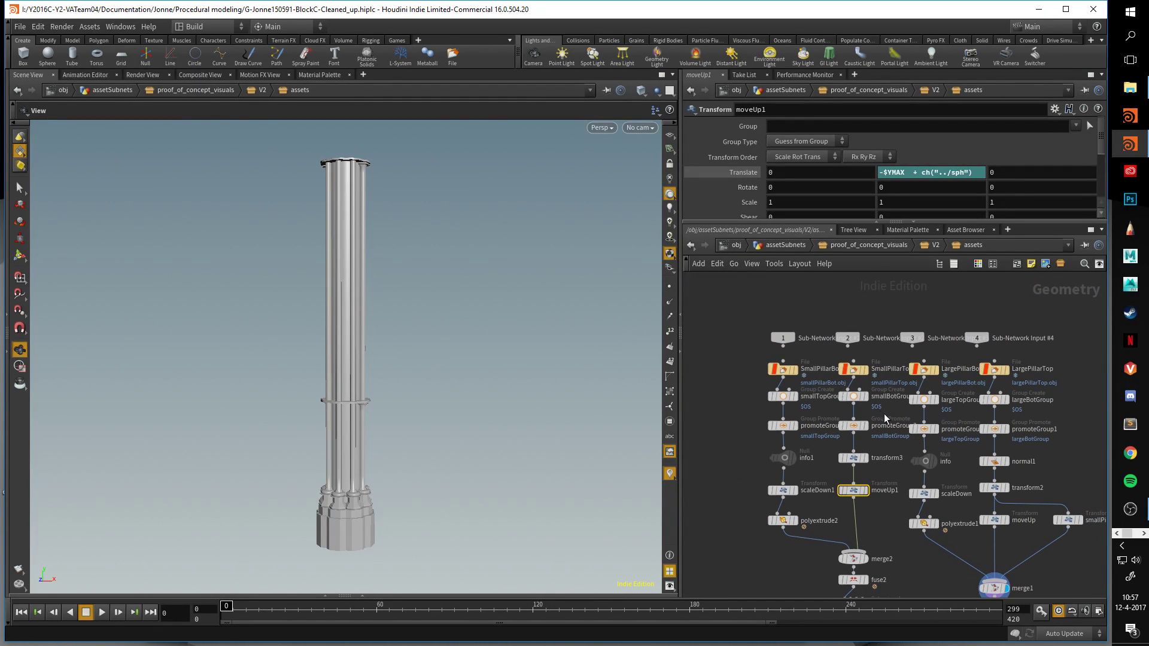
Preview merge2 and polyextrude2, frame the small pillar base and turn on wireframe-over-shaded display.
left_click(869, 565)
left_click(799, 527)
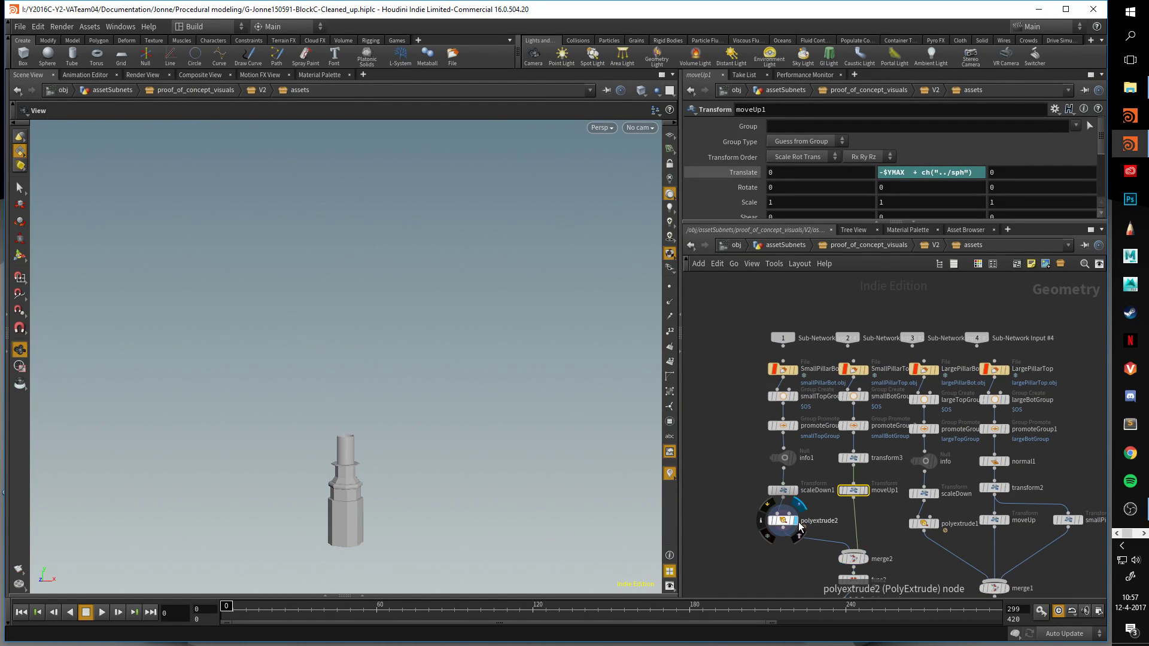
key("f")
key("shift+w")
left_click_drag(331, 155, 330, 171)
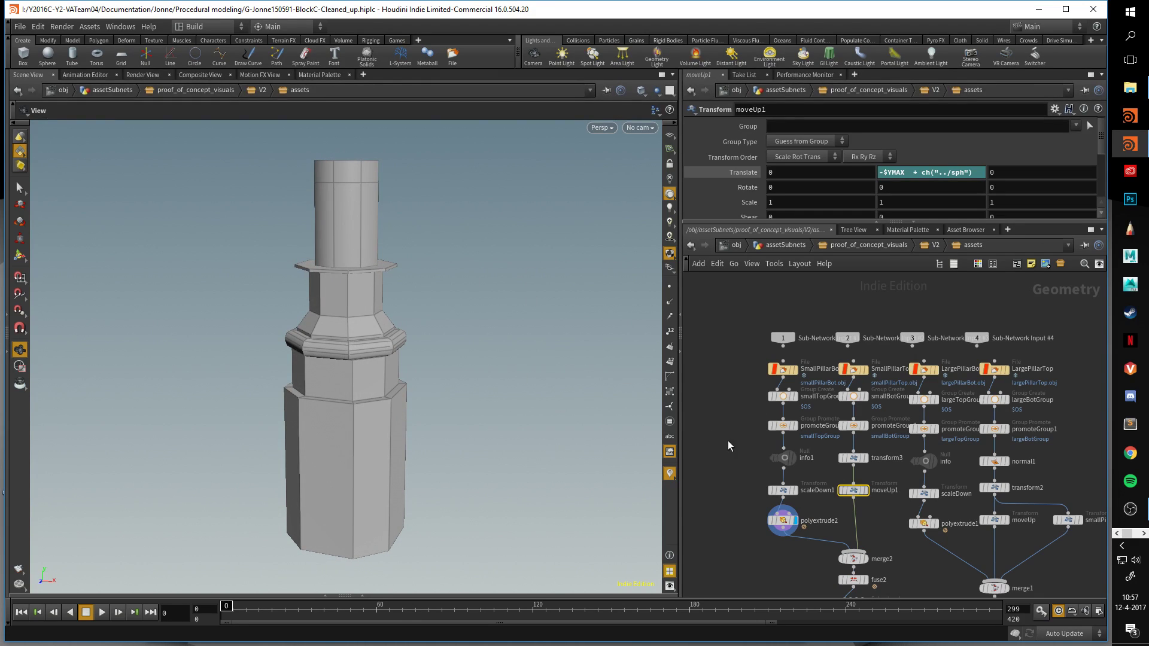
Preview the small pillar's scaleDown1 and moveUp1 nodes, then display the fused result from fuse2.
left_click(798, 490)
left_click(862, 491)
scroll(326, 249, "down", 3)
left_click_drag(352, 165, 361, 182)
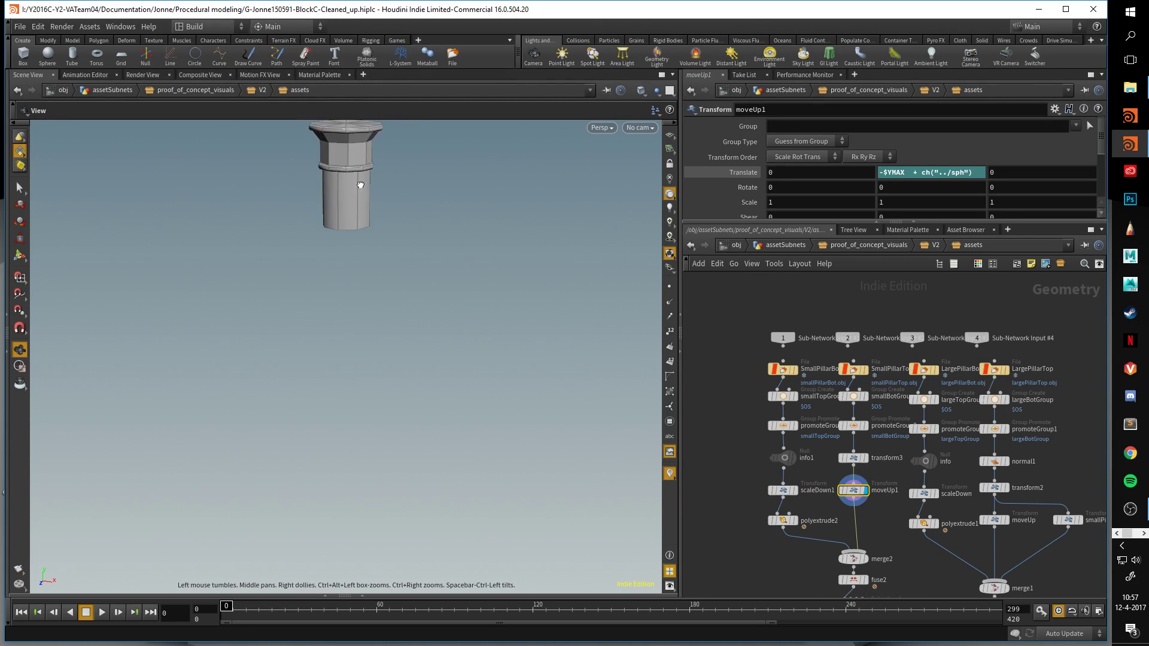
left_click(868, 582)
Show the parameters of the pillar_editor1 subnetwork and enlarge the parameter pane.
middle_click_drag(846, 592, 857, 505)
left_click(855, 502)
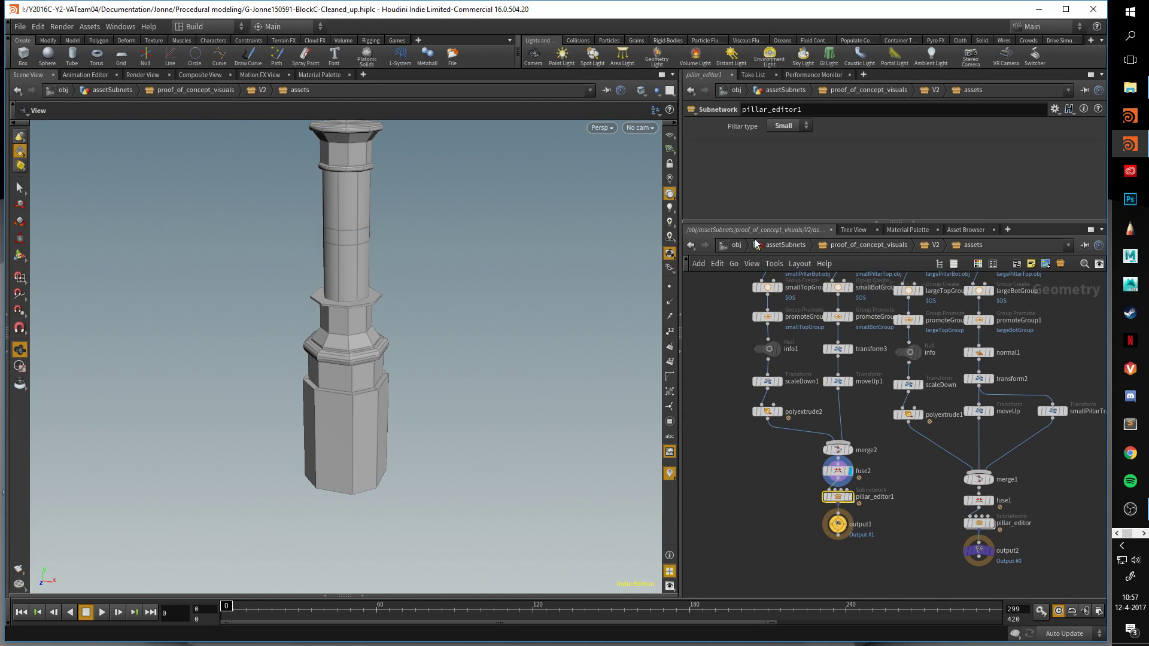
left_click_drag(769, 223, 764, 294)
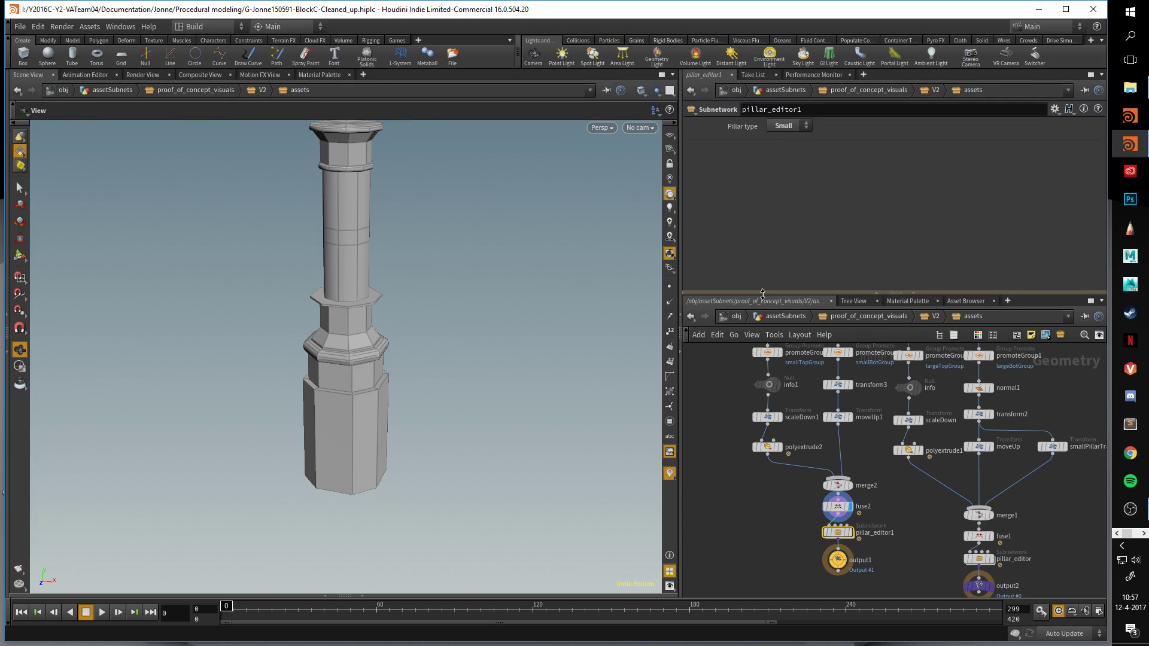
left_click_drag(413, 307, 458, 301)
middle_click_drag(910, 531, 834, 472)
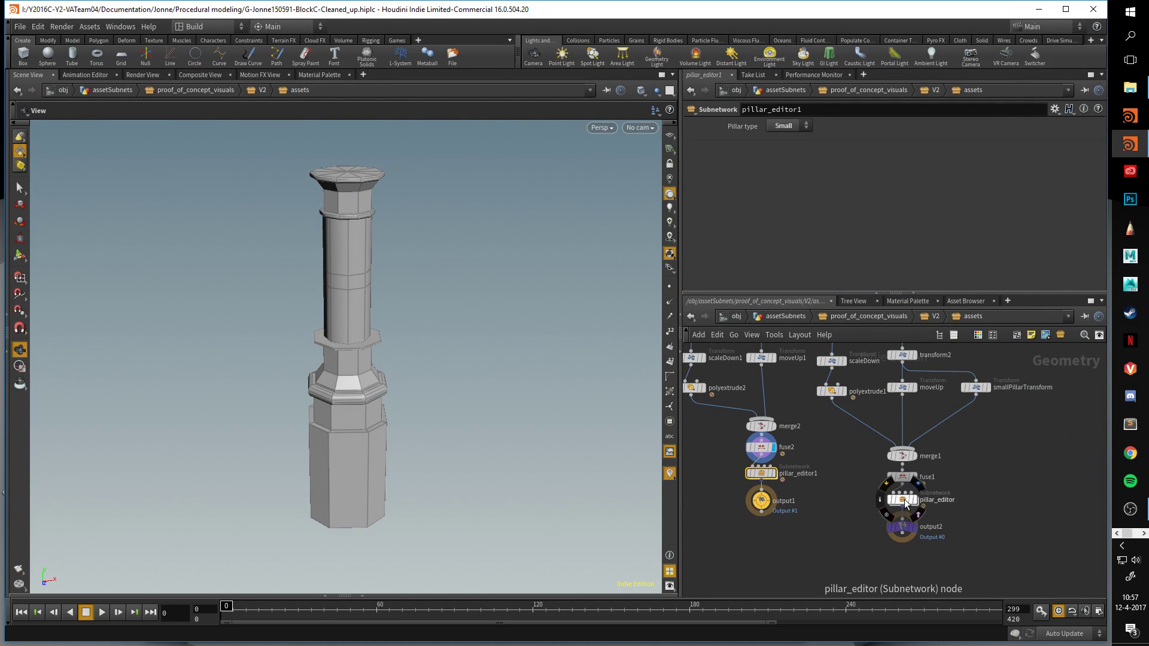
Show the pillar_editor subnetwork's parameters and display its large pillar in the viewport.
left_click(904, 501)
left_click(916, 502)
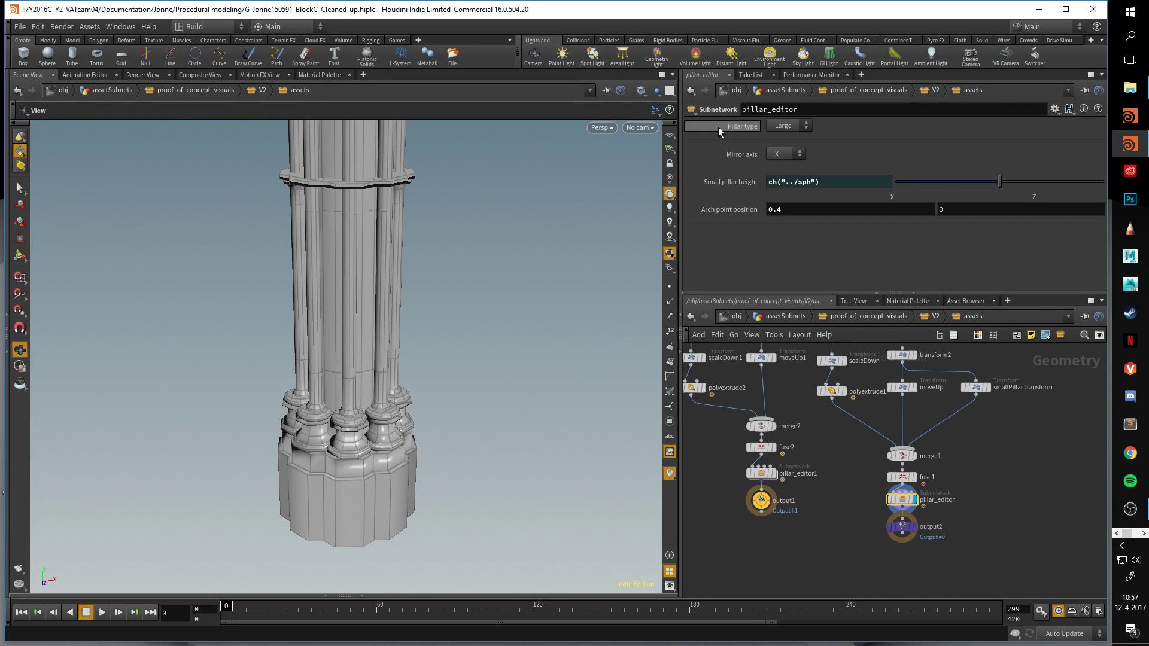
scroll(498, 249, "down", 5)
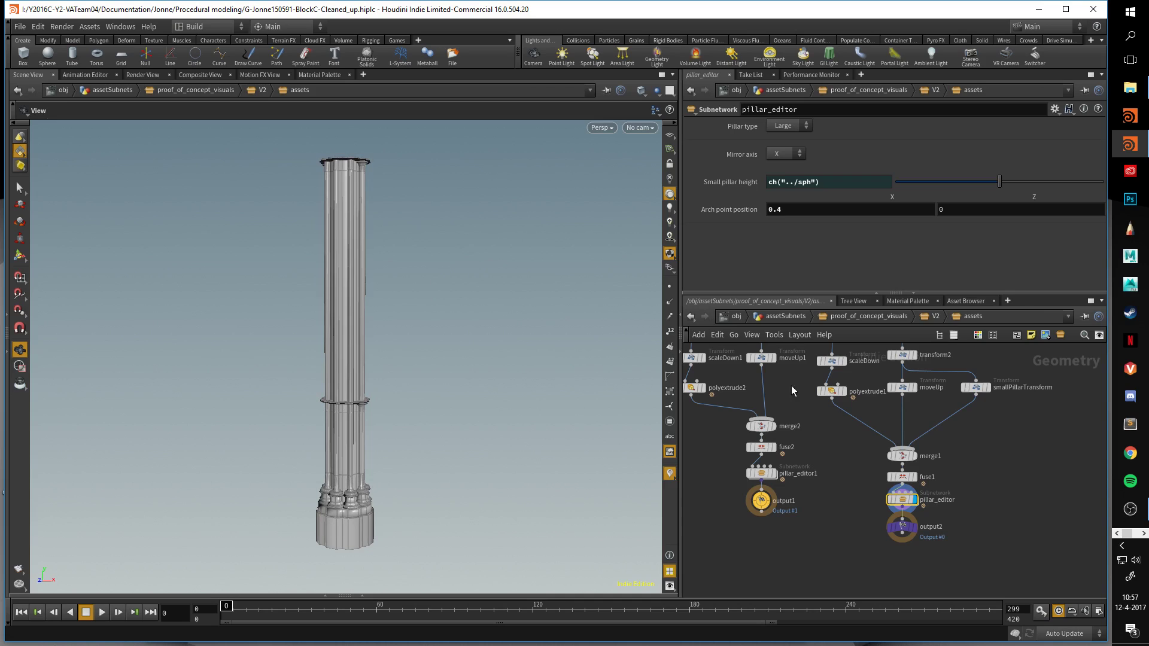
Turn on point display and examine the arch points on the large pillar, comparing fuse1's output with pillar_editor's.
left_click_drag(313, 359, 519, 388)
left_click(670, 288)
left_click_drag(598, 323, 336, 356)
right_click_drag(336, 356, 372, 374)
middle_click_drag(372, 380, 383, 309)
right_click_drag(383, 308, 539, 251)
left_click_drag(527, 240, 72, 310)
right_click_drag(209, 314, 232, 326)
left_click_drag(231, 327, 520, 430)
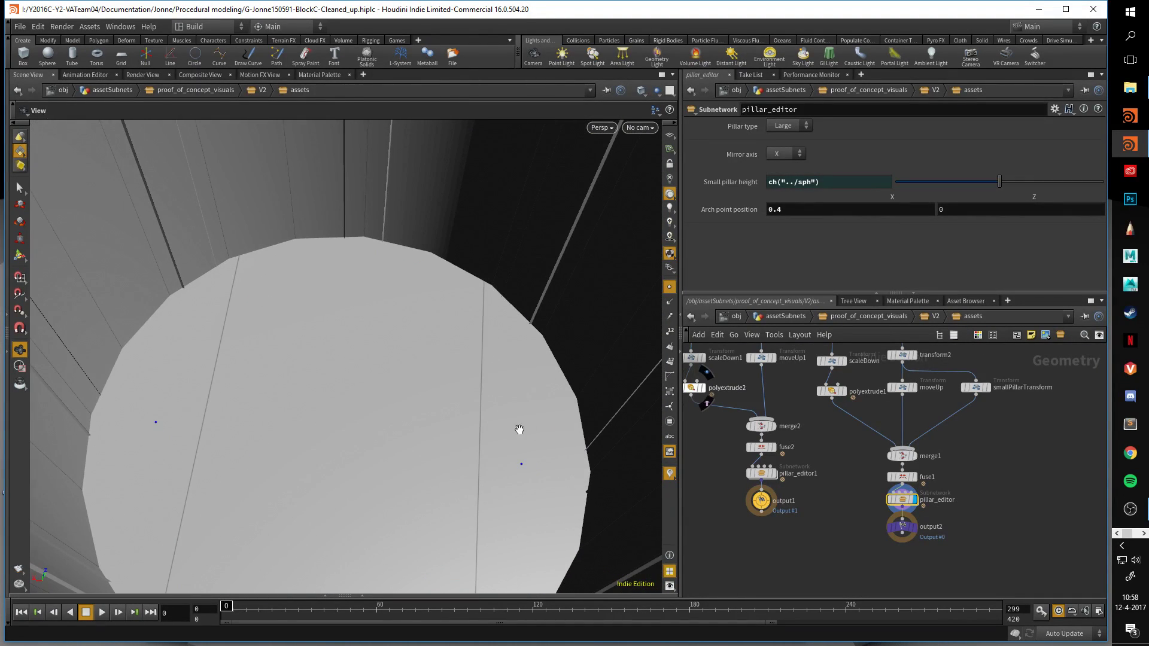
left_click(909, 479)
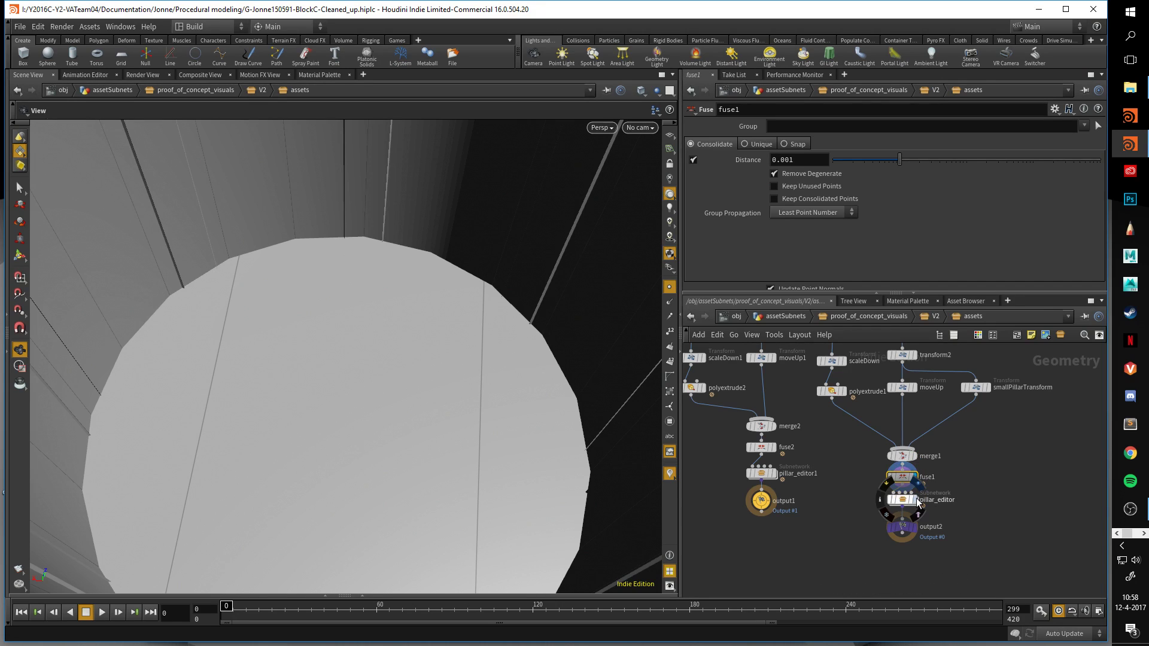
key("h")
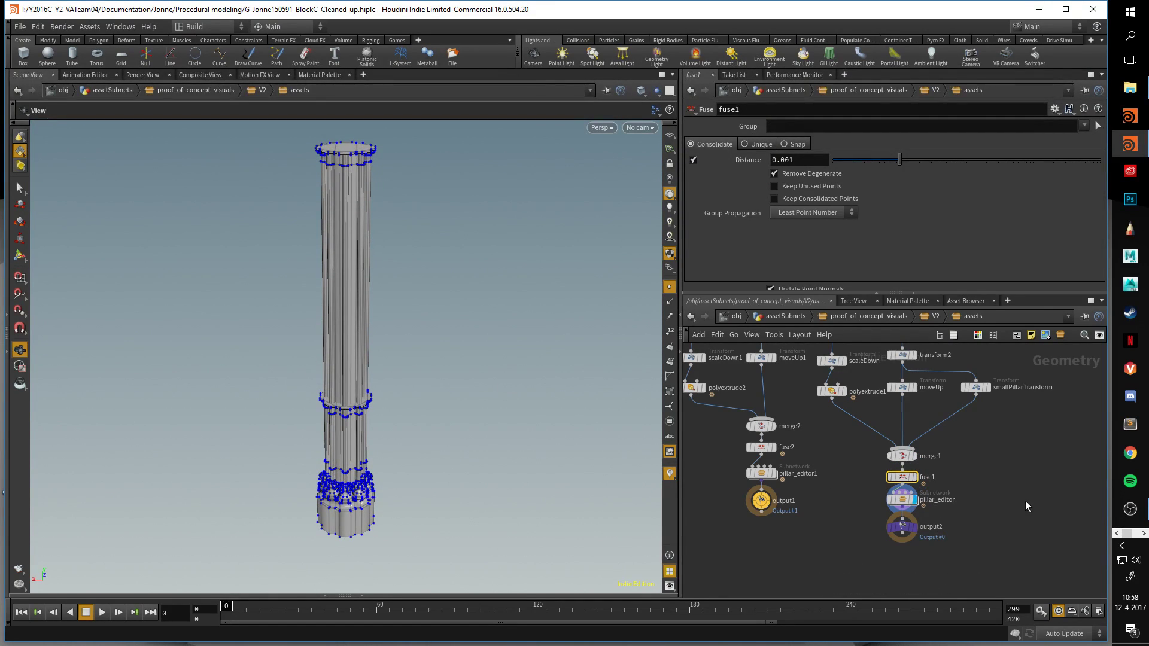
Enter the pillar_editor subnetwork, display the arch_pts switch and show the add2 node's point parameters.
double_click(905, 501)
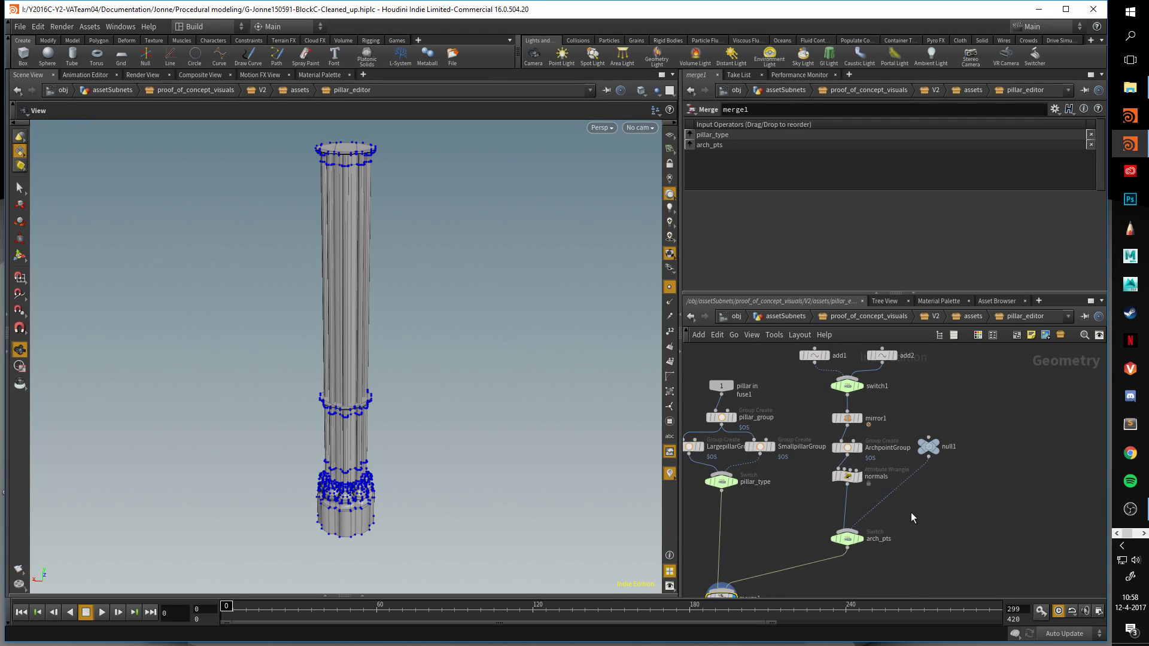
left_click(913, 488)
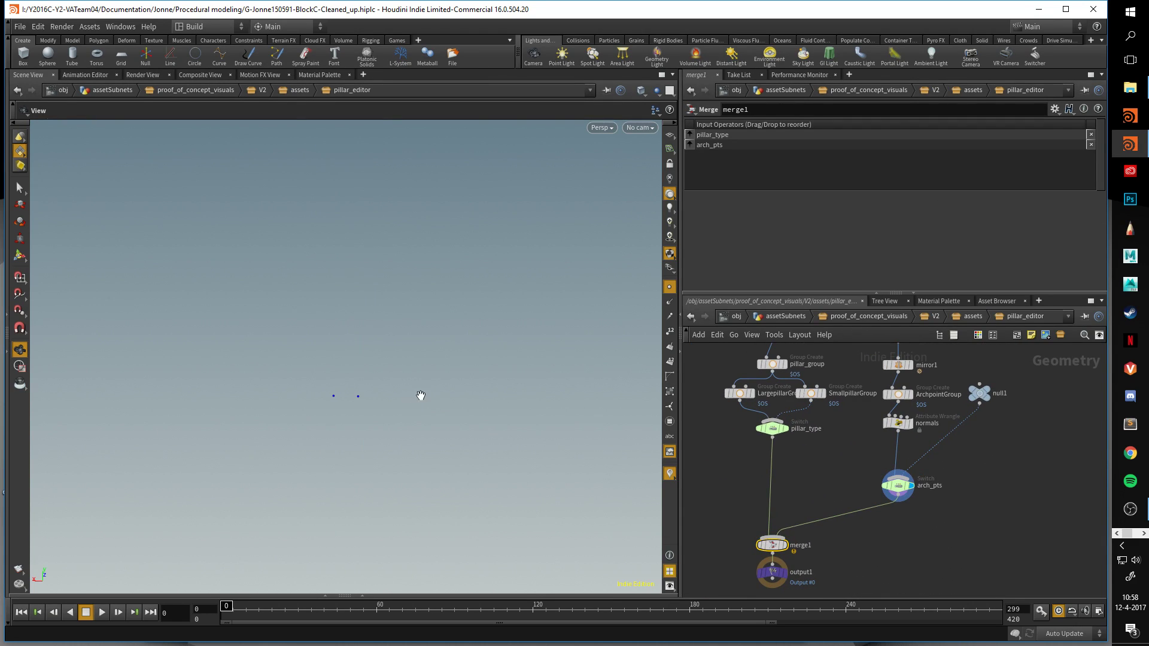
left_click_drag(404, 397, 433, 393)
middle_click_drag(950, 417, 920, 471)
left_click(928, 384)
left_click_drag(421, 448, 404, 435)
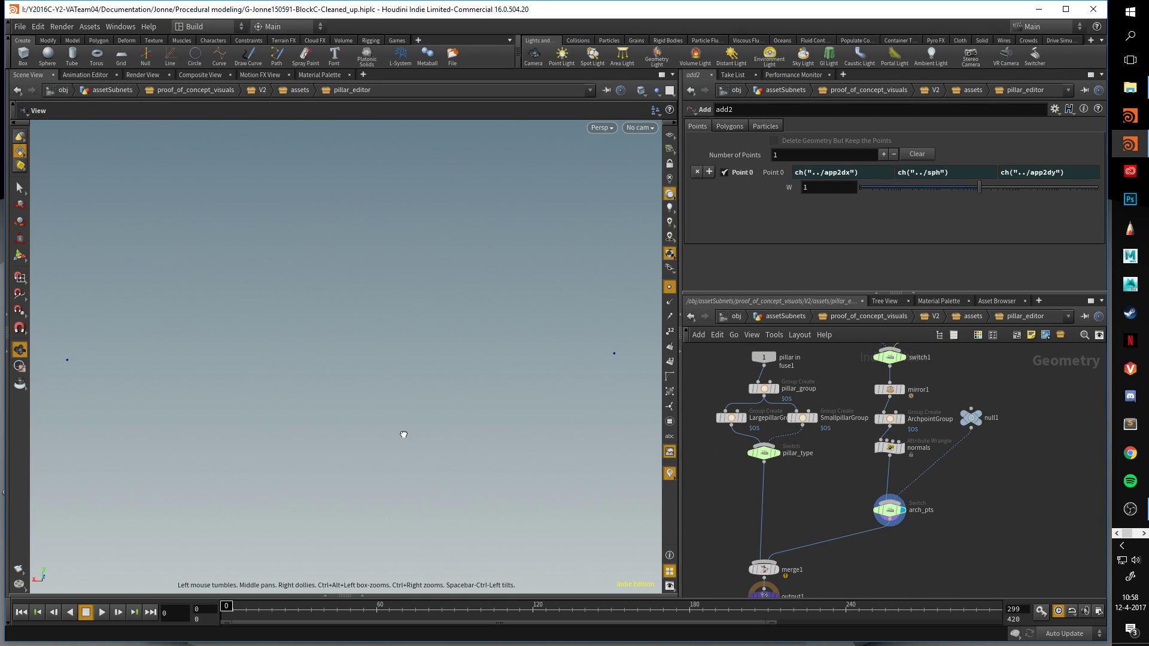
Display merge1 inside pillar_editor, examine the arch points against the pillar, and turn off point display.
left_click(779, 571)
left_click_drag(476, 373, 359, 478)
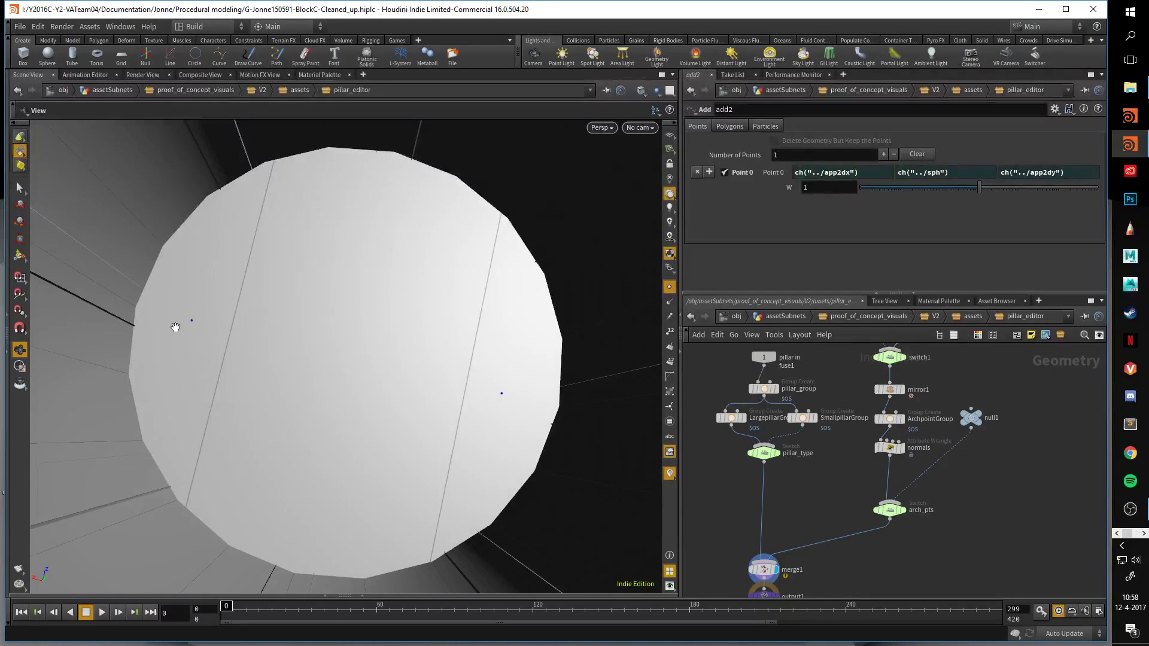
left_click_drag(497, 360, 480, 329)
right_click_drag(480, 328, 367, 298)
middle_click_drag(367, 298, 370, 330)
left_click(671, 289)
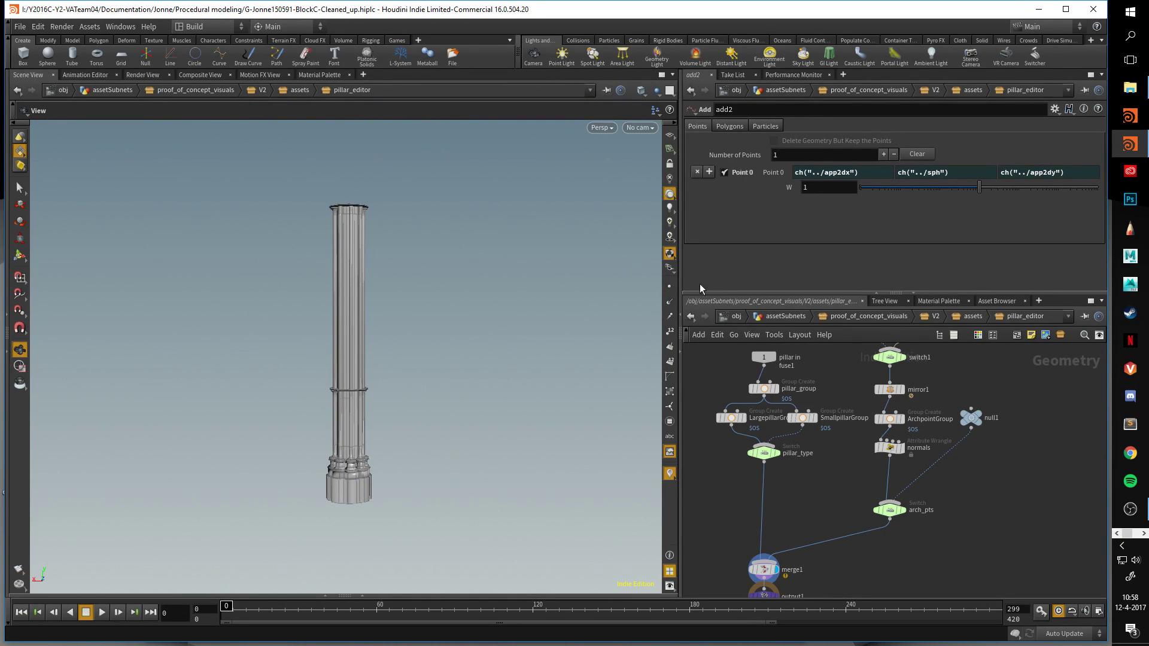
Return through the assets subnetwork to the V2 network and display the type_switch node.
left_click(982, 318)
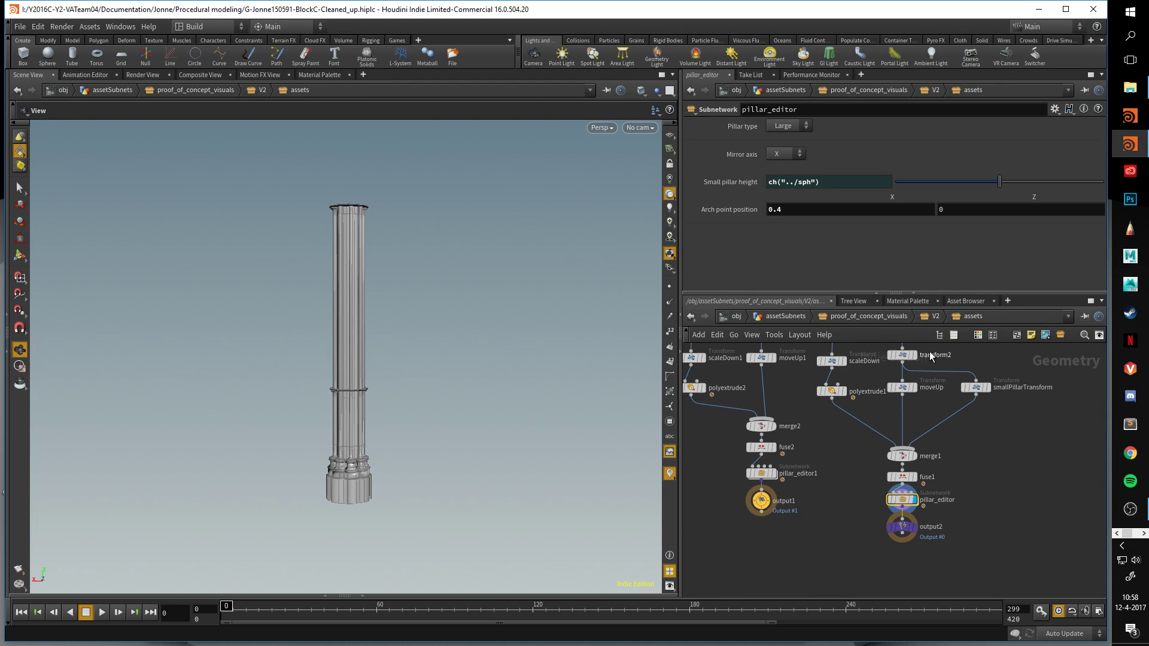
right_click_drag(489, 375, 400, 323)
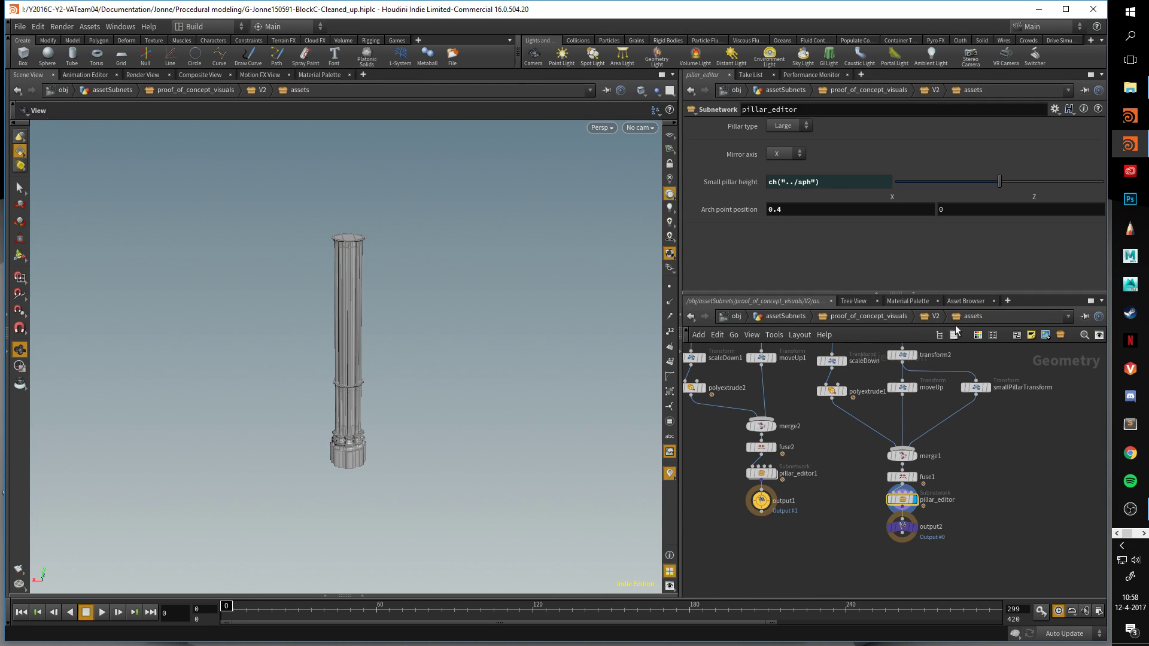
left_click(937, 318)
left_click(809, 472)
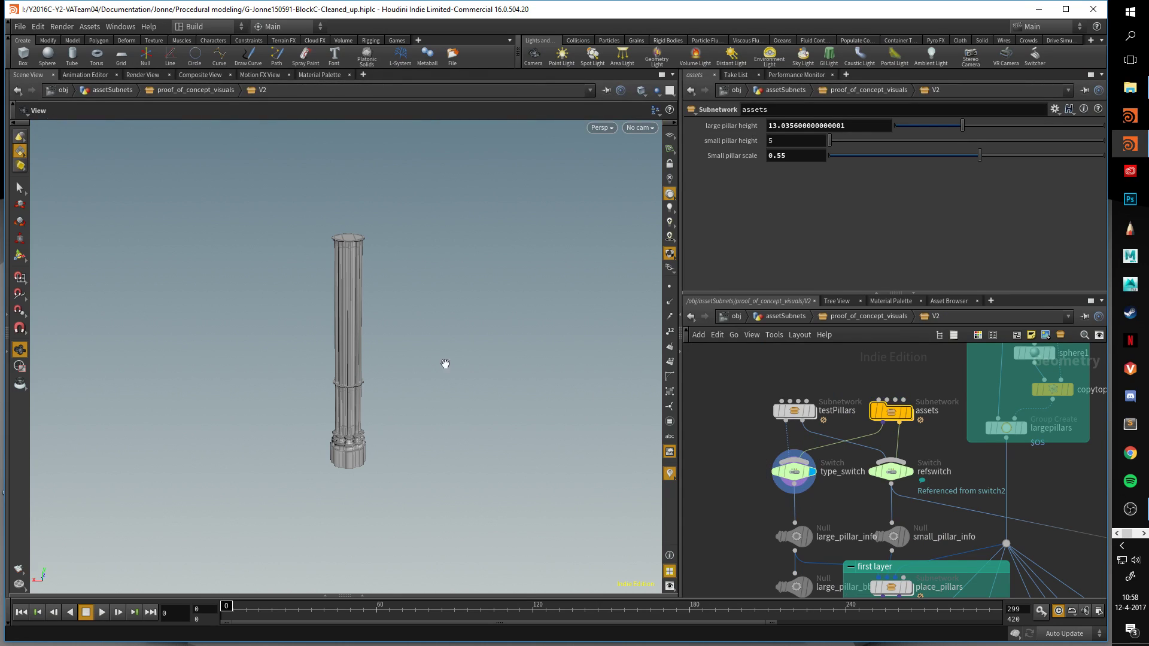
Set type_switch's selected input to 0 to preview the test pillars, check refswitch, and restore the input to 1.
left_click(795, 470)
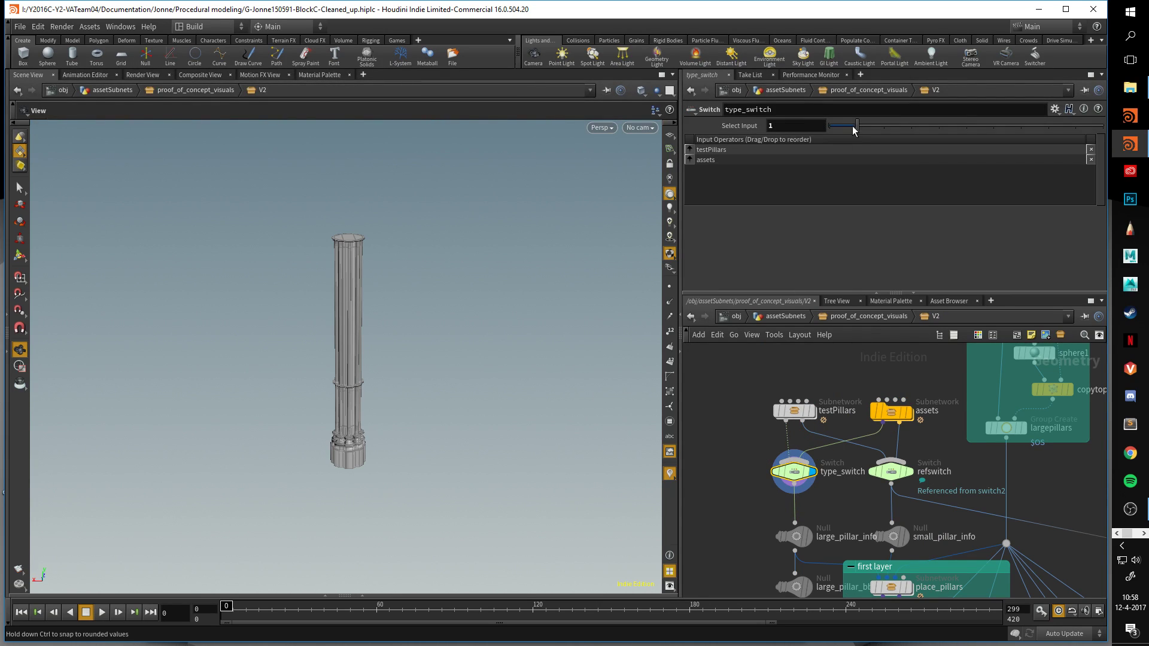
left_click_drag(854, 127, 829, 127)
left_click(910, 472)
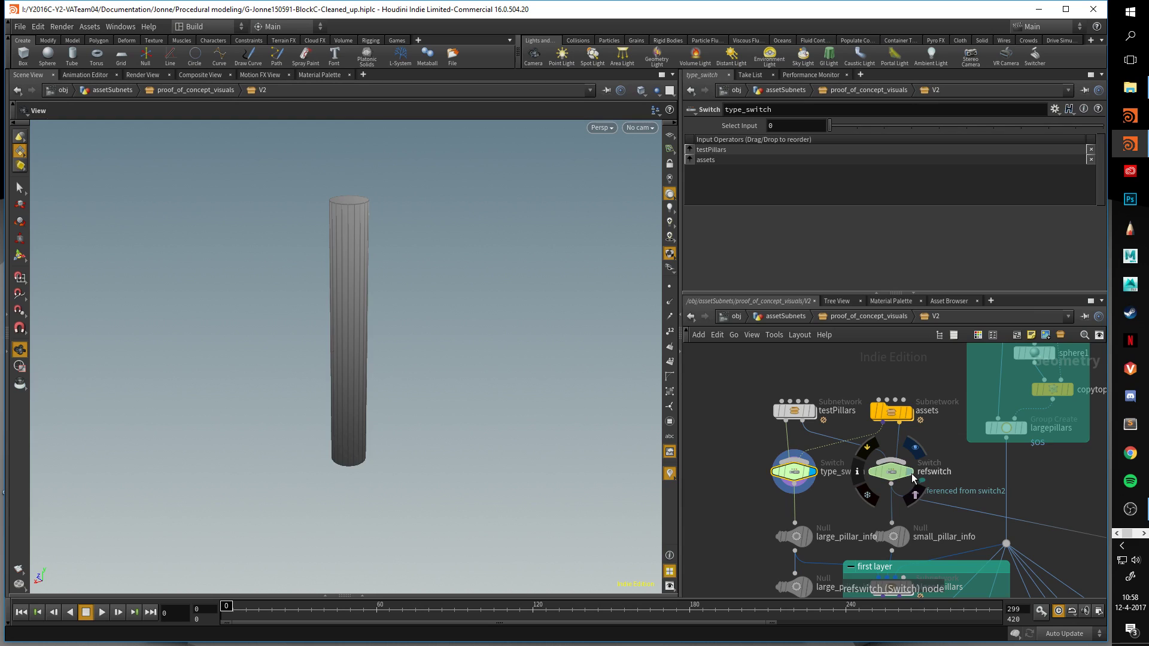
left_click(812, 472)
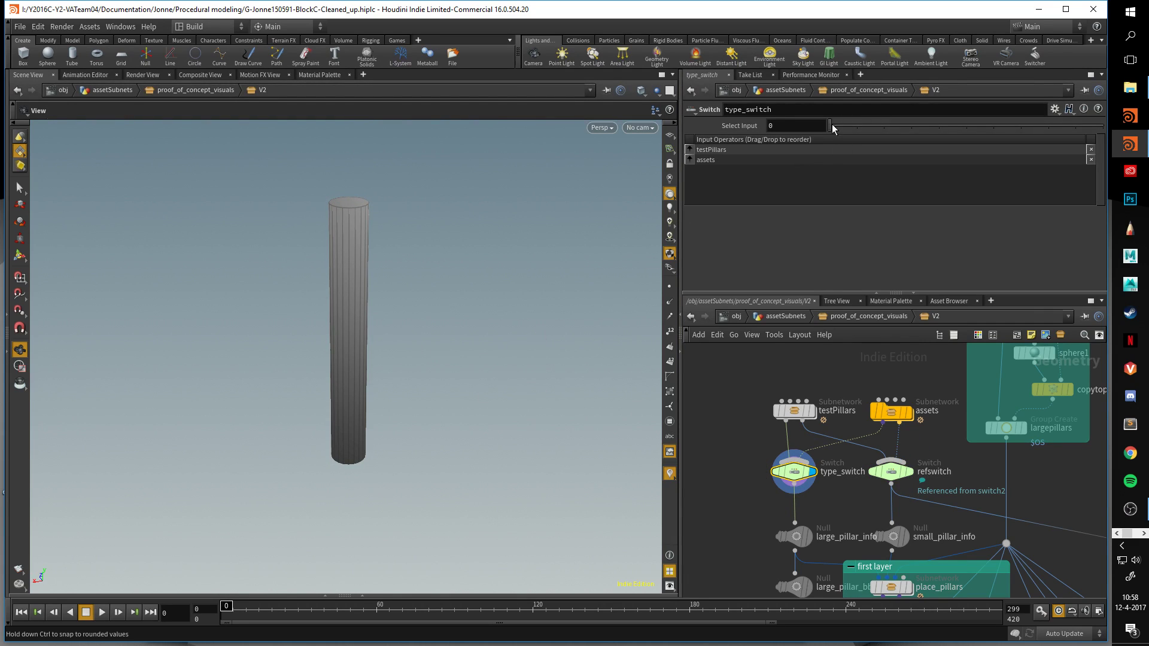
left_click_drag(830, 127, 858, 126)
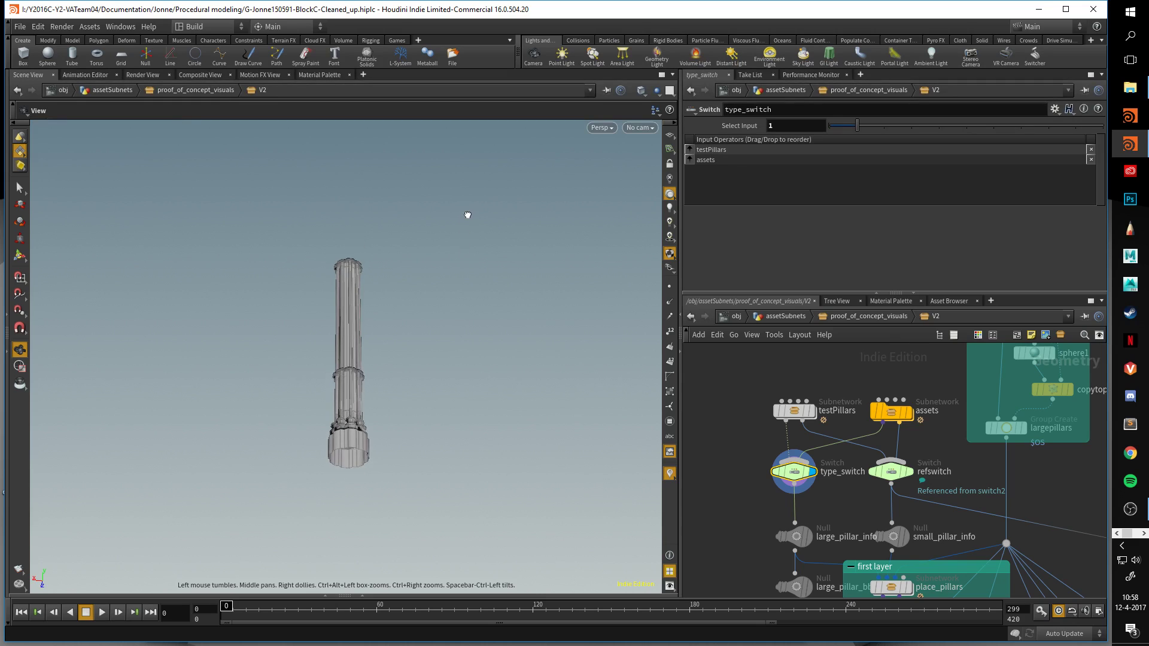
Display the transform1 node in the second layer box and frame the arcade wall in the viewport.
middle_click_drag(758, 518, 694, 388)
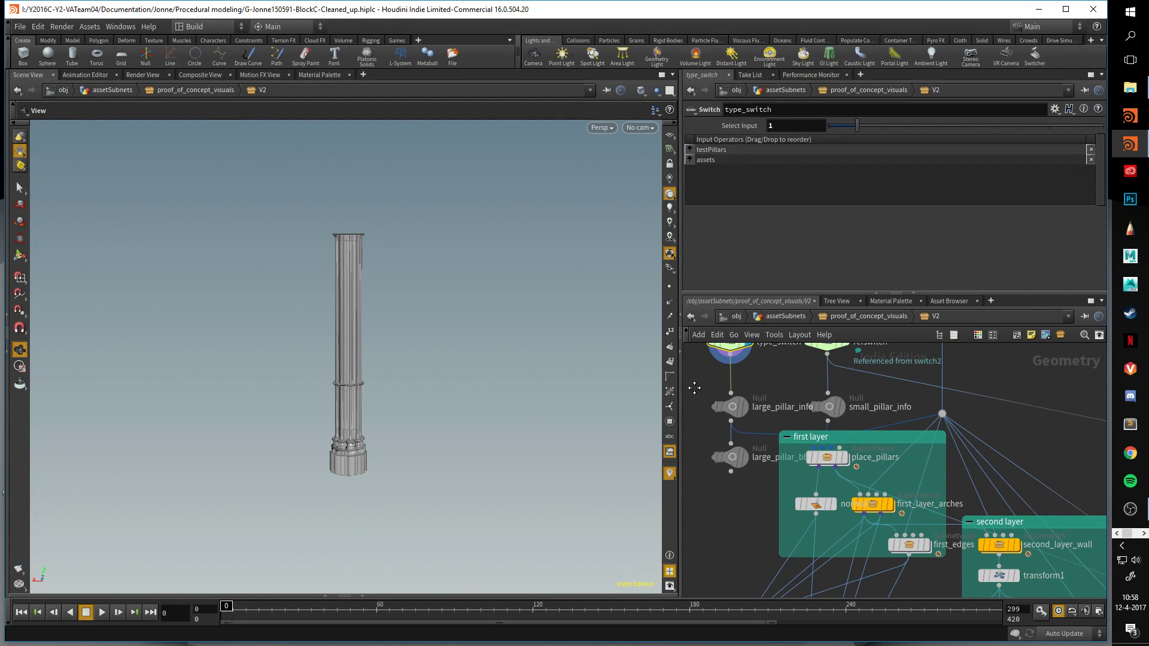
scroll(772, 329, "down", 6)
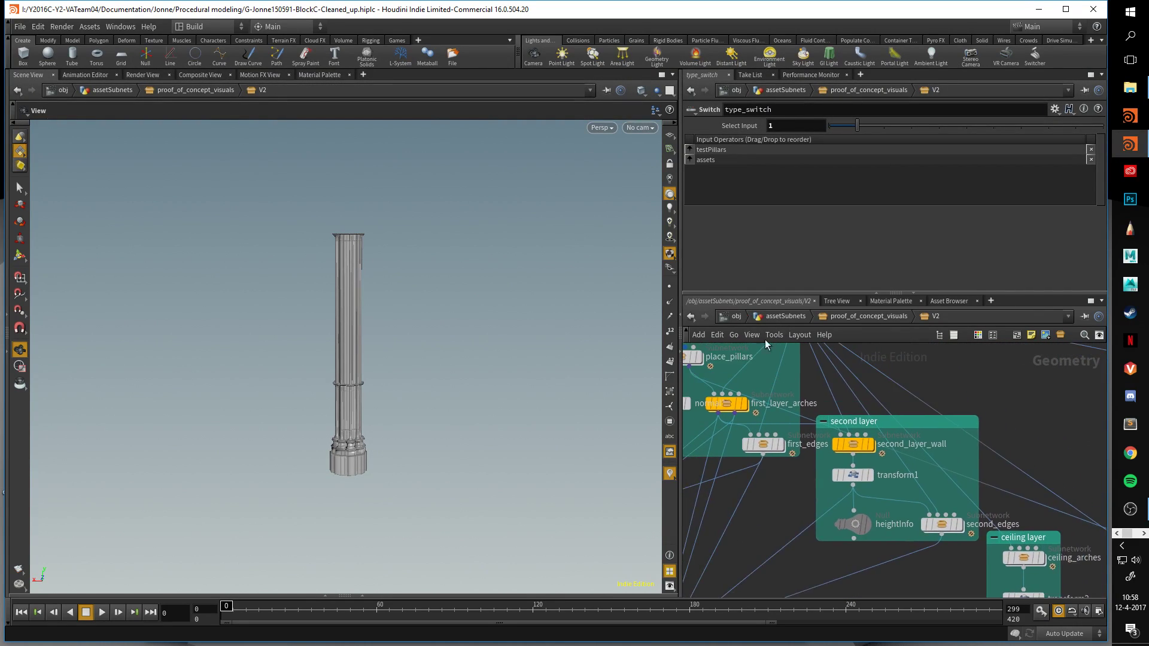
middle_click_drag(941, 429, 928, 424)
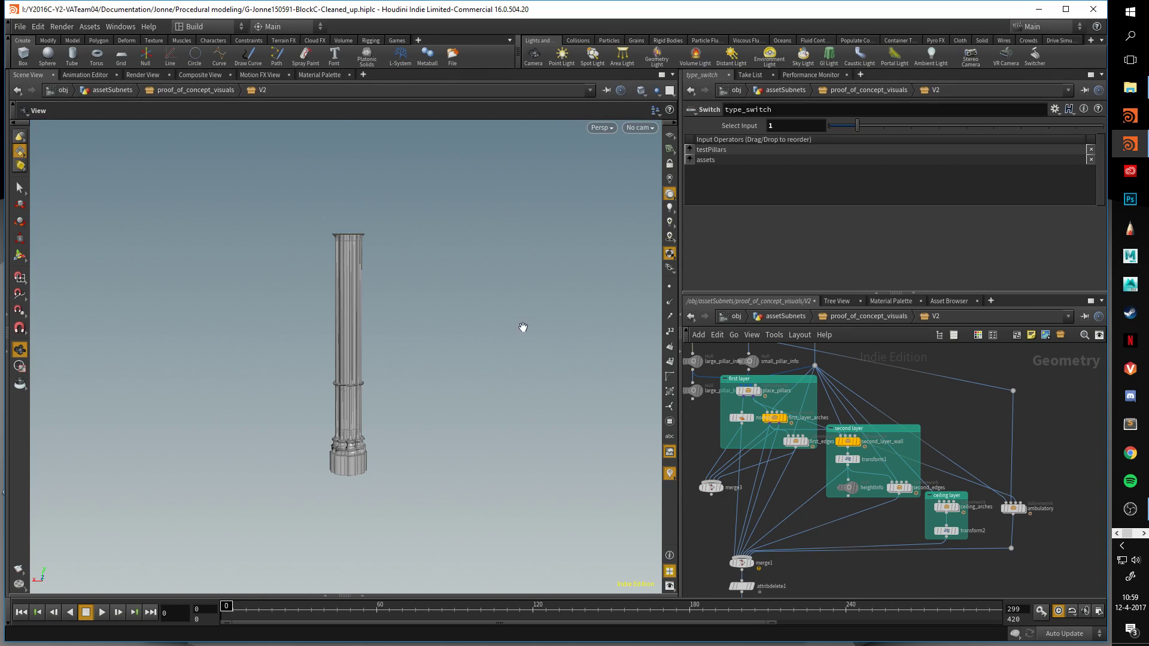
mouse_move(861, 451)
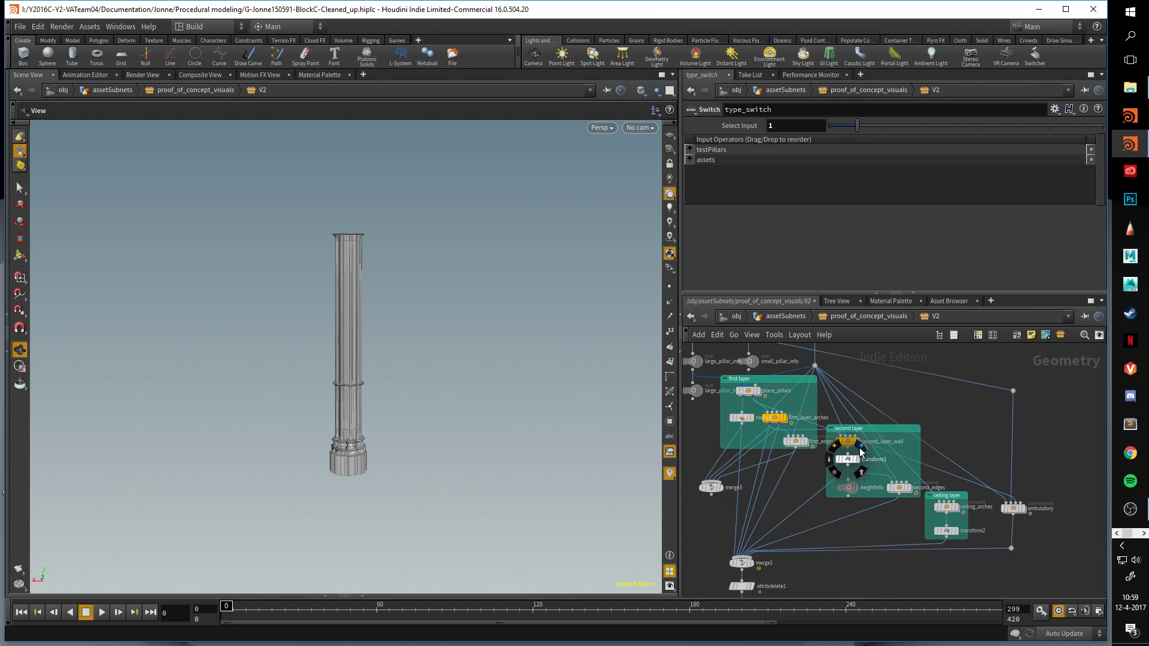
key("space+g")
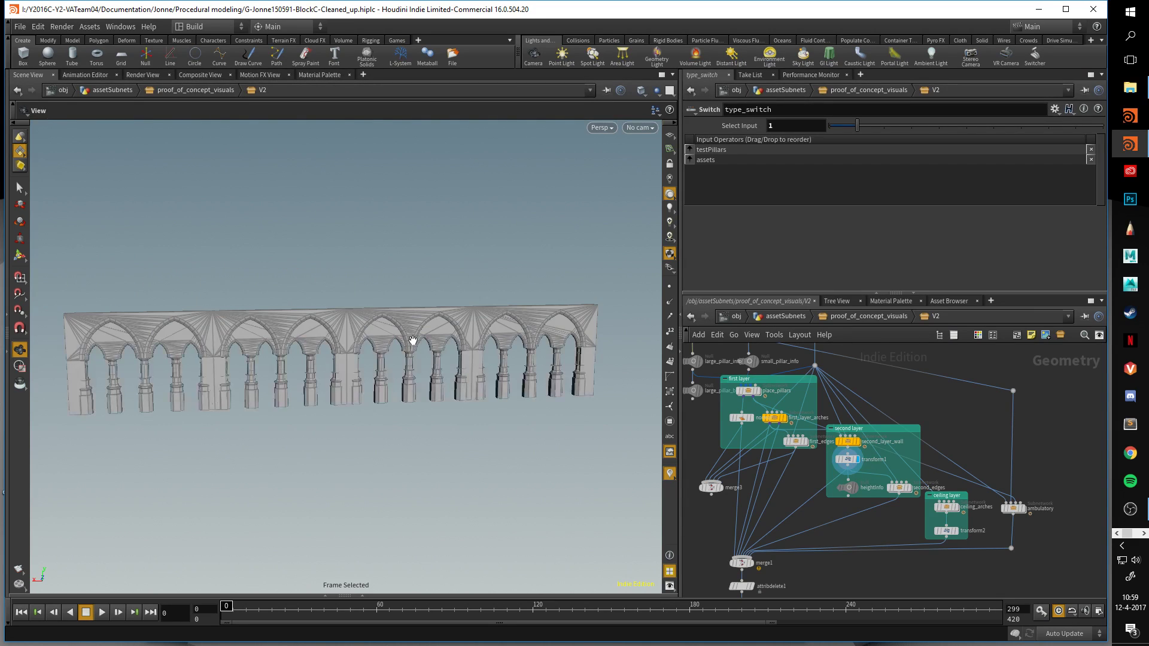
Preview the first_edges node, display merge3, and frame the assembled first layer of pillars and arches.
left_click_drag(407, 341, 423, 353)
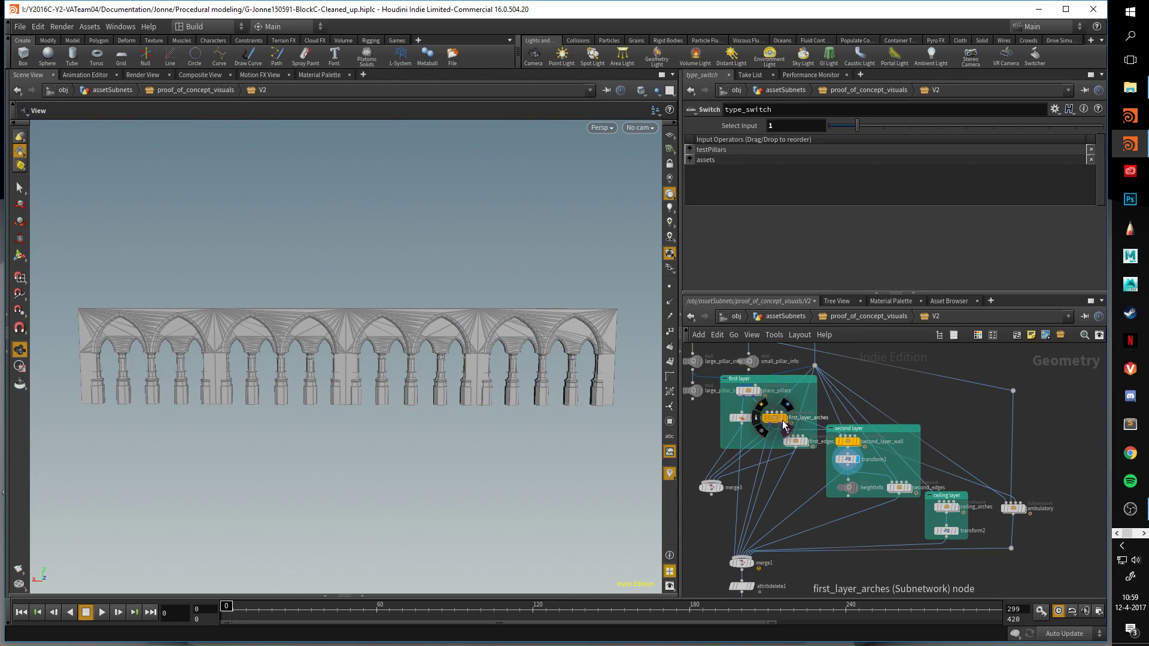
left_click(807, 444)
key("space+g")
mouse_move(513, 406)
left_mouse_down()
mouse_move(476, 355)
mouse_move(503, 399)
left_mouse_up()
left_click(724, 477)
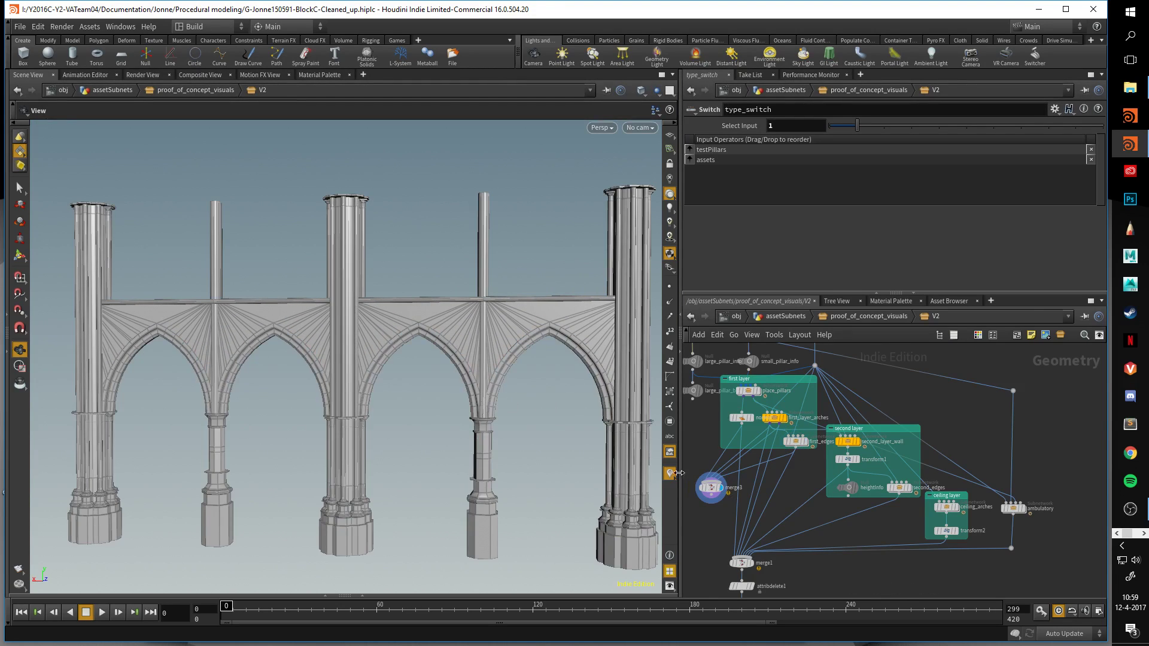
key("space+g")
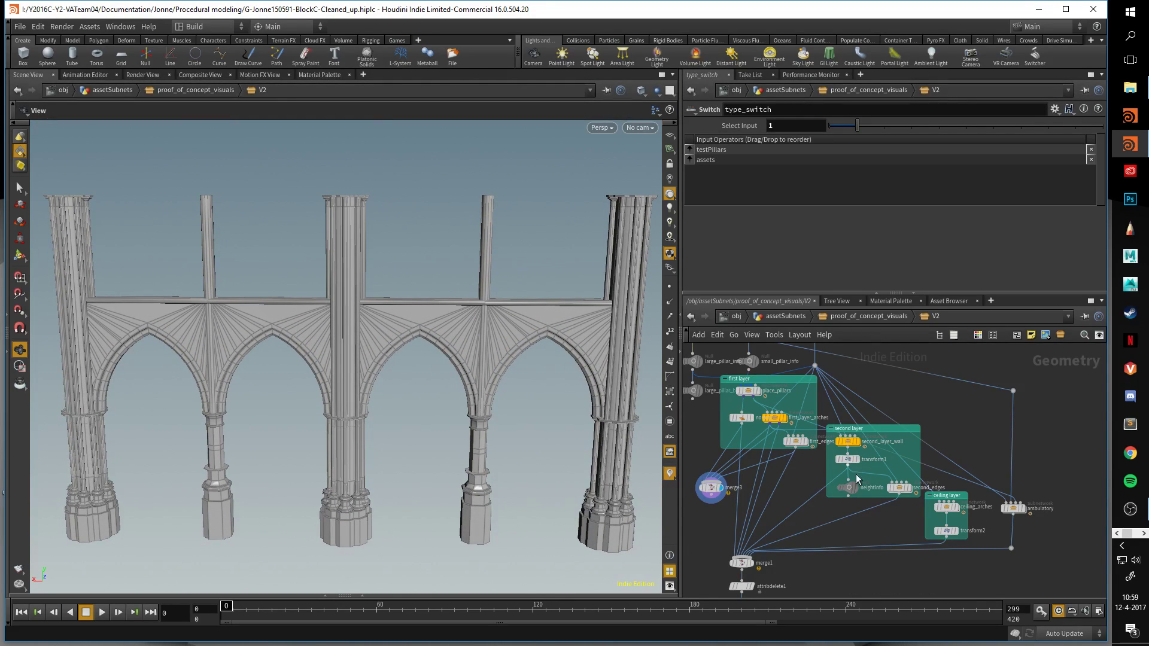
Display transform1 in the second layer, then ceiling_arches, and frame the vaulted ceiling geometry.
left_click(857, 460)
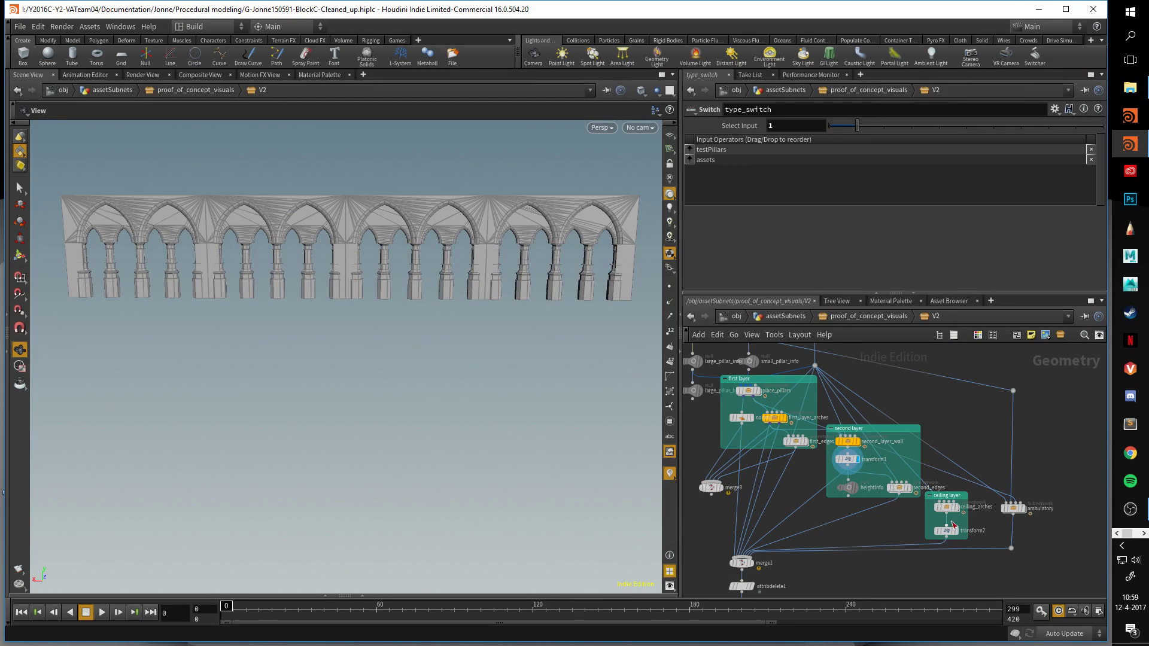
left_click(958, 496)
left_click_drag(482, 386, 186, 356)
key("space+g")
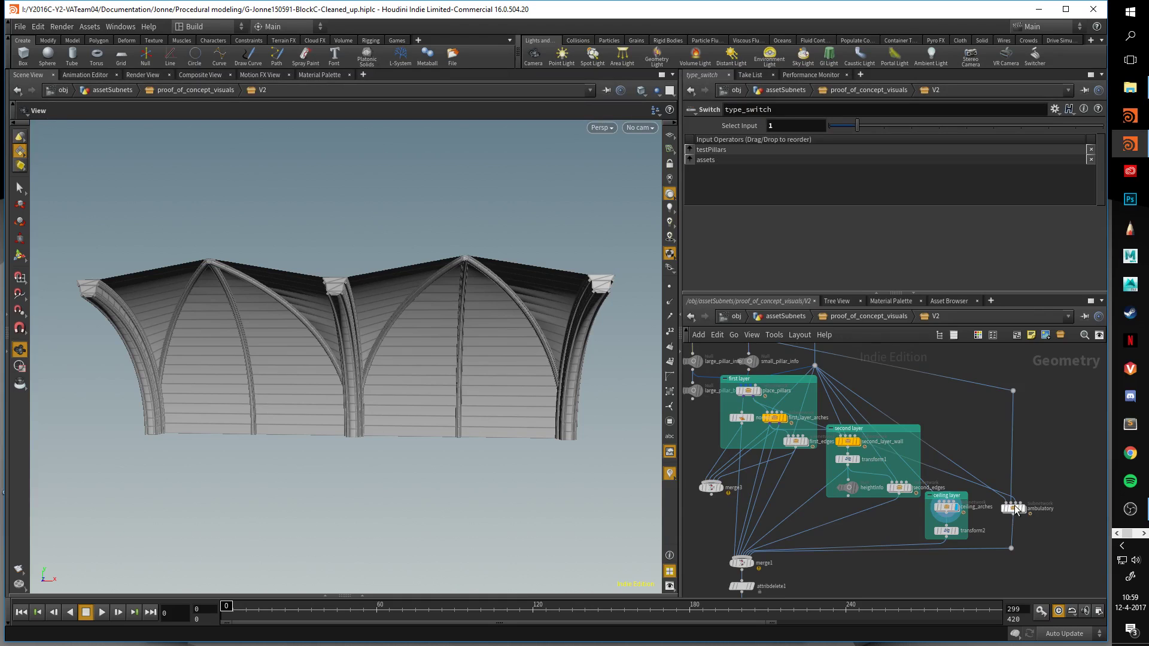
Display the ambulatory node and examine its framed geometry from several angles.
left_click_drag(450, 352, 390, 362)
key("space+g")
left_click_drag(524, 374, 557, 344)
Display the place_pillars node in the first layer and open the subnetwork.
middle_click_drag(792, 491, 890, 556)
scroll(868, 465, "up", 3)
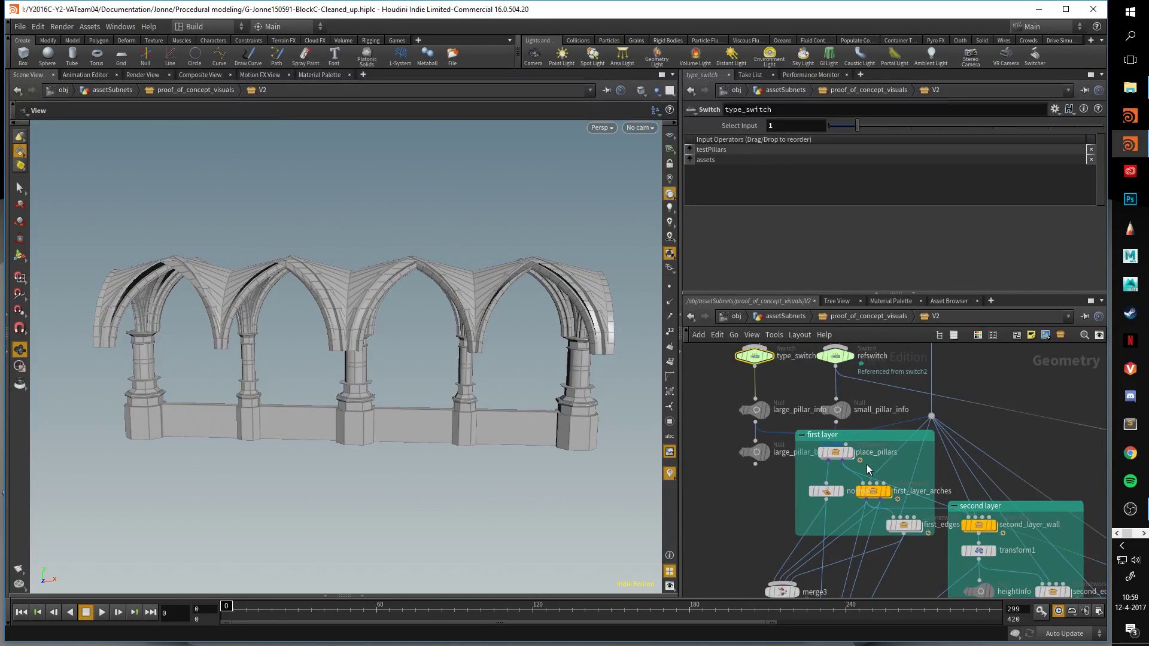
left_click(850, 453)
double_click(837, 453)
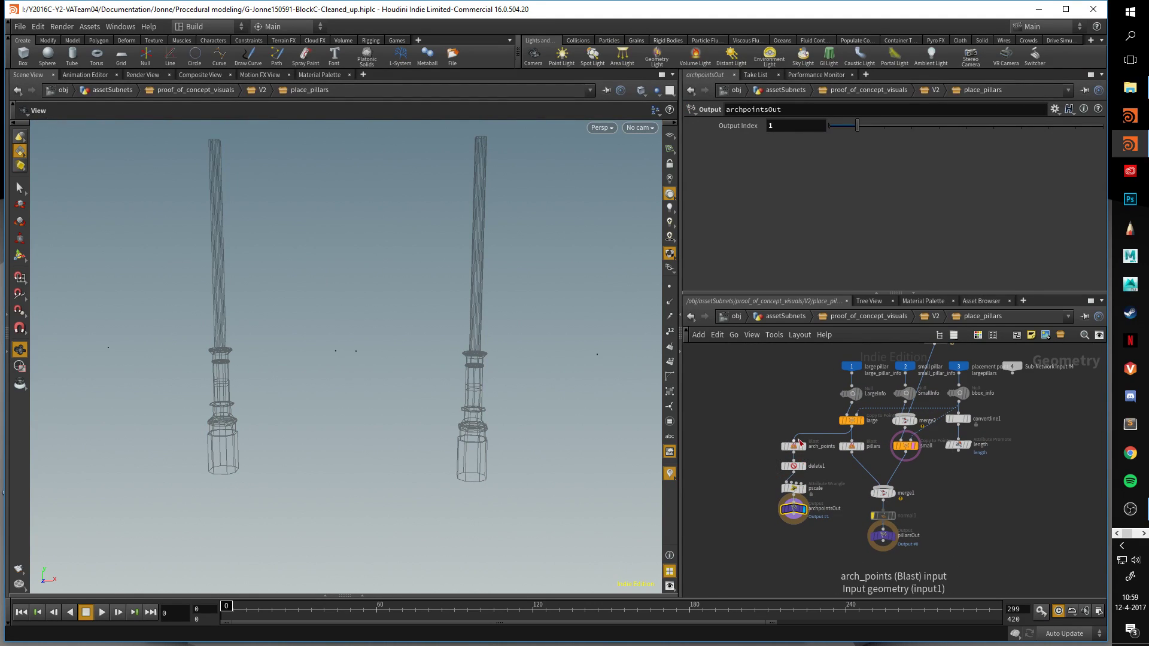
left_click_drag(422, 372, 536, 388)
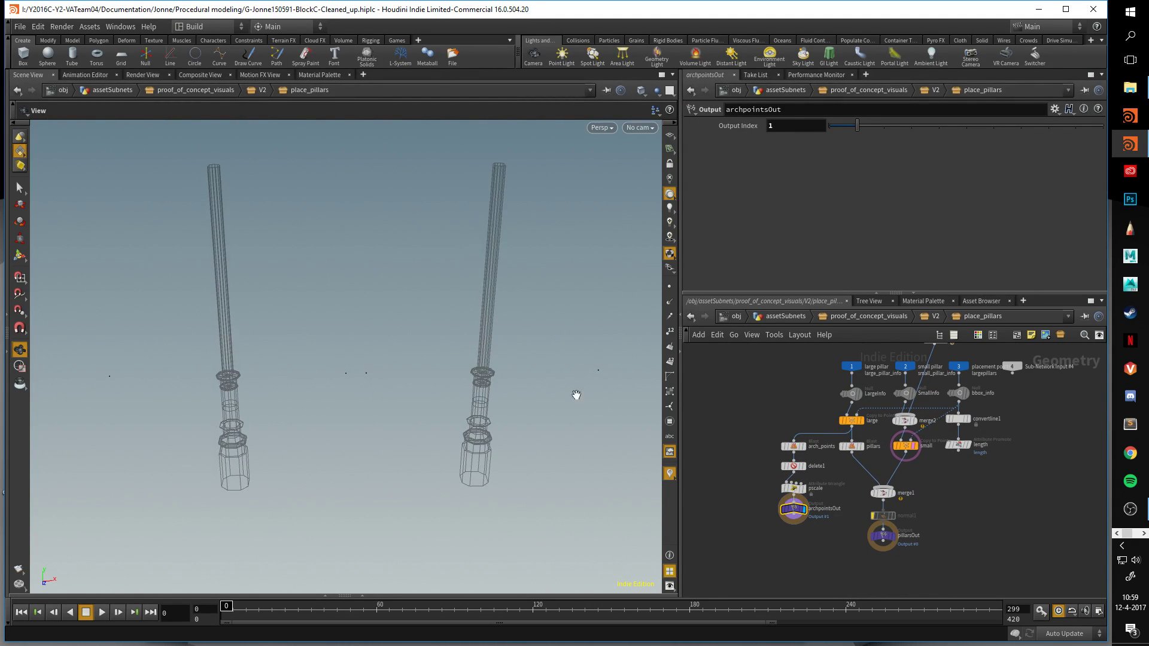
Display the large pillar copies, turn off the small node's template display, and display archpointsOut.
left_click(864, 428)
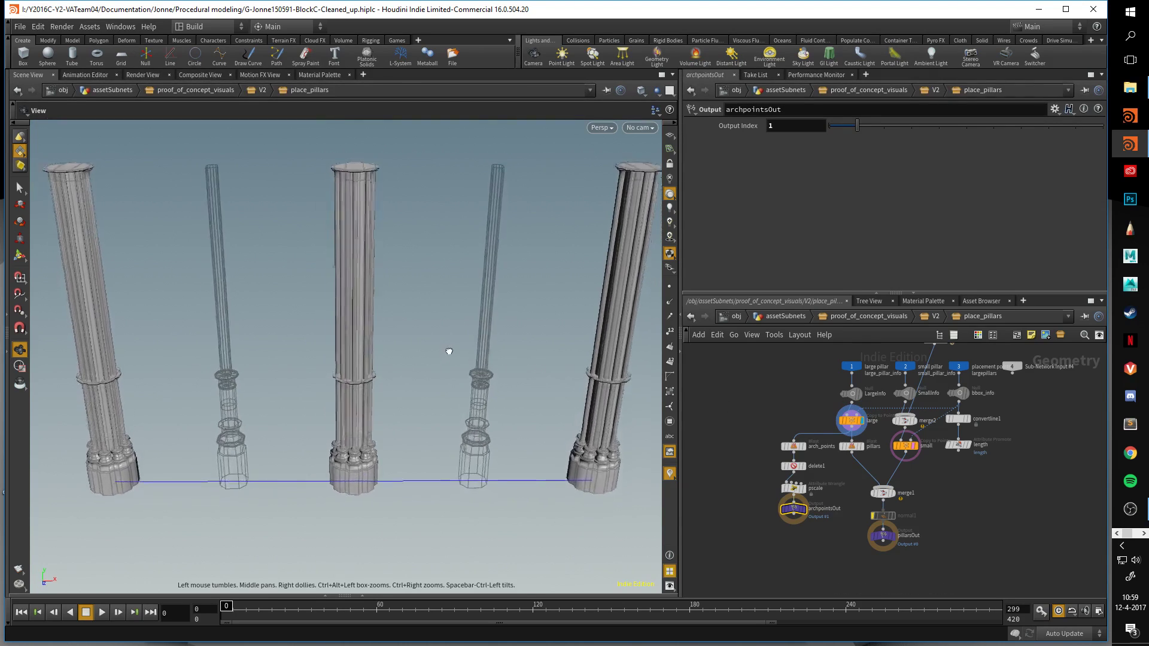
left_click(915, 450)
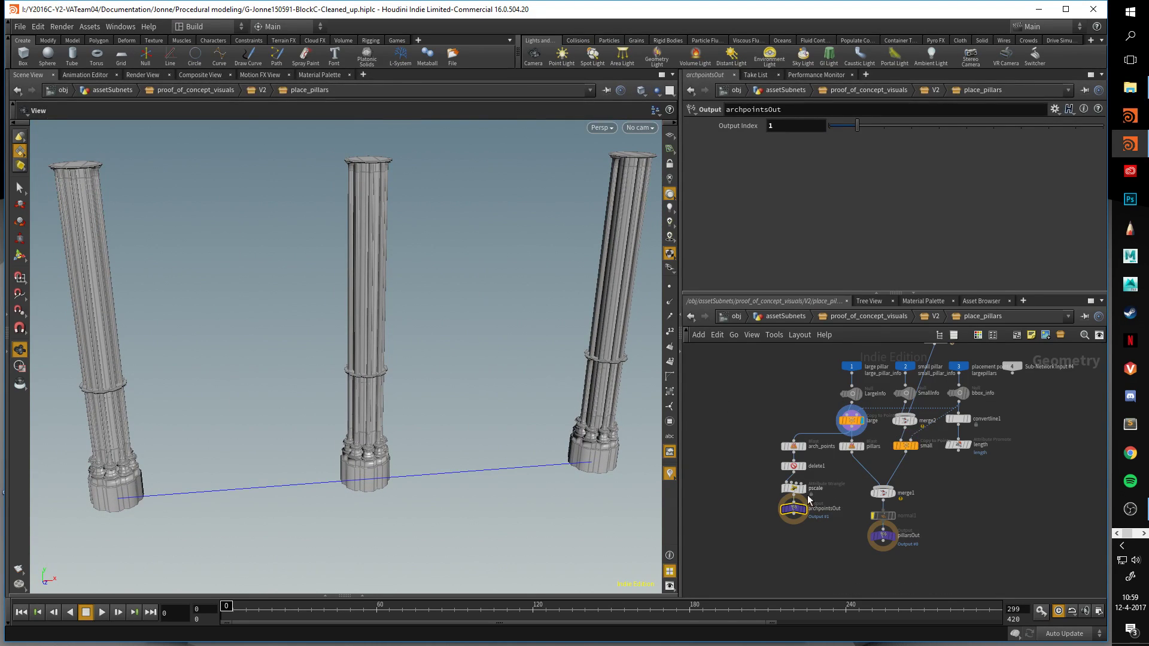
left_click(802, 509)
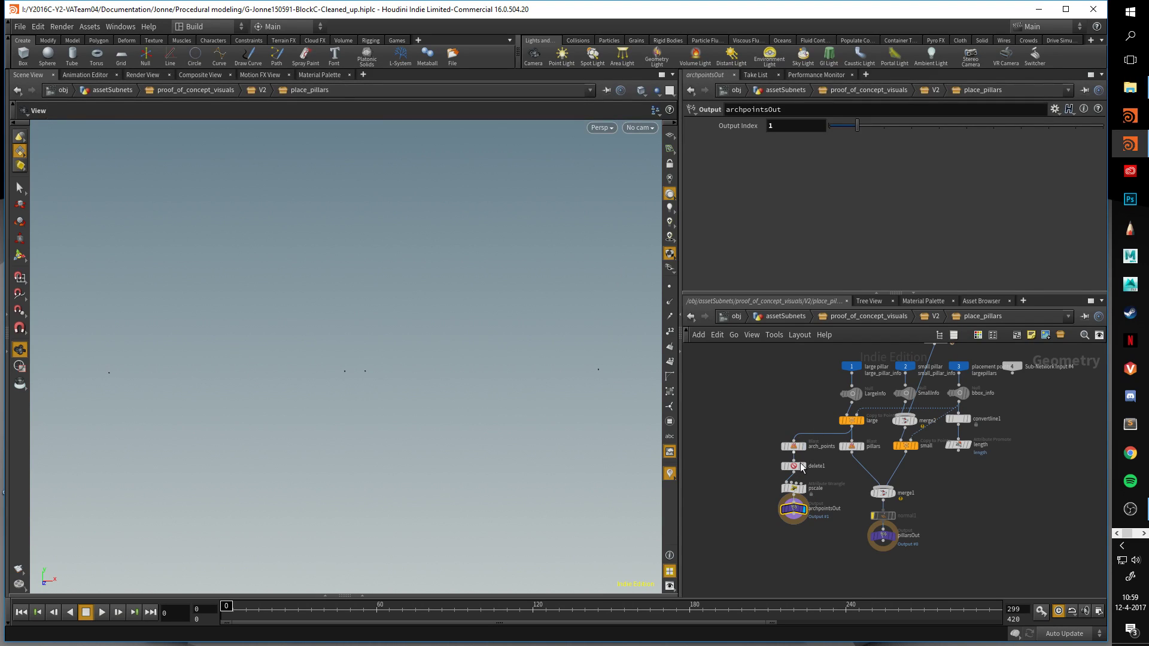
Return to V2, open the first_layer_arches subnetwork, and frame the cross-section profile of its scale node.
left_click(933, 316)
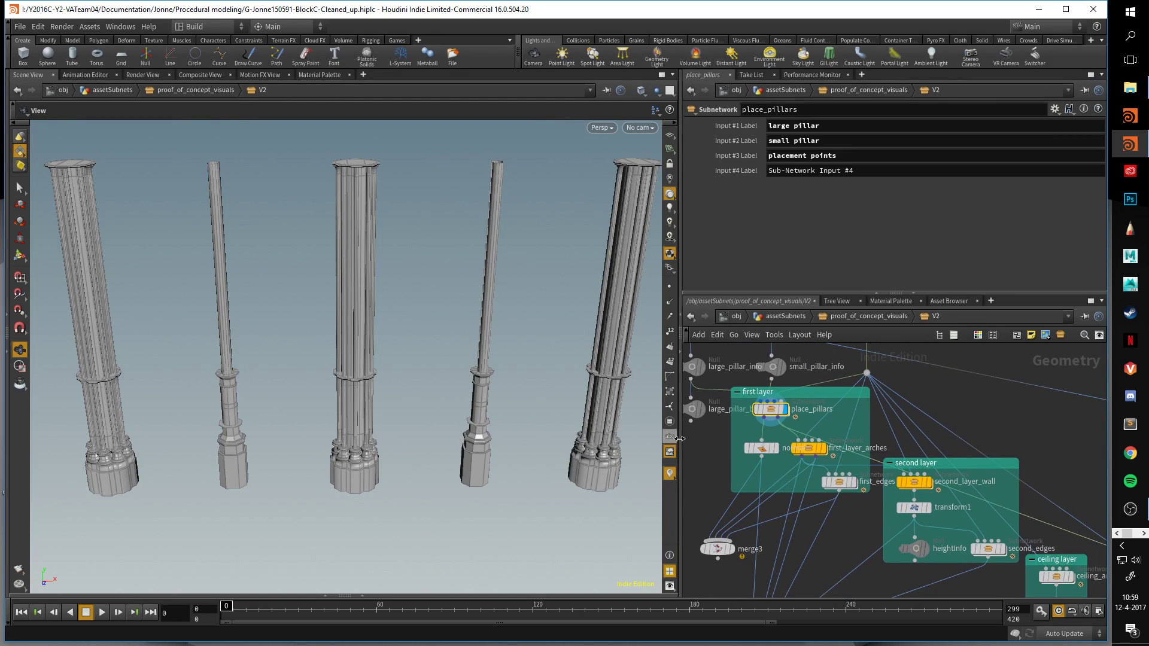
left_click(822, 451)
double_click(813, 450)
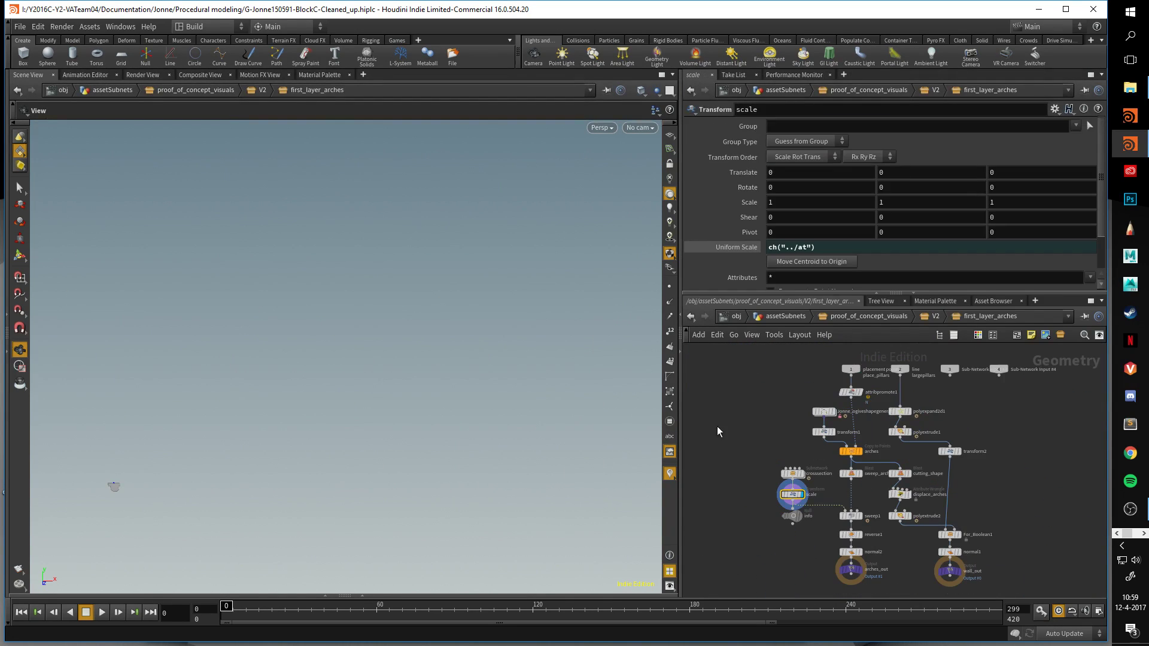
key("f")
left_click_drag(367, 360, 347, 392)
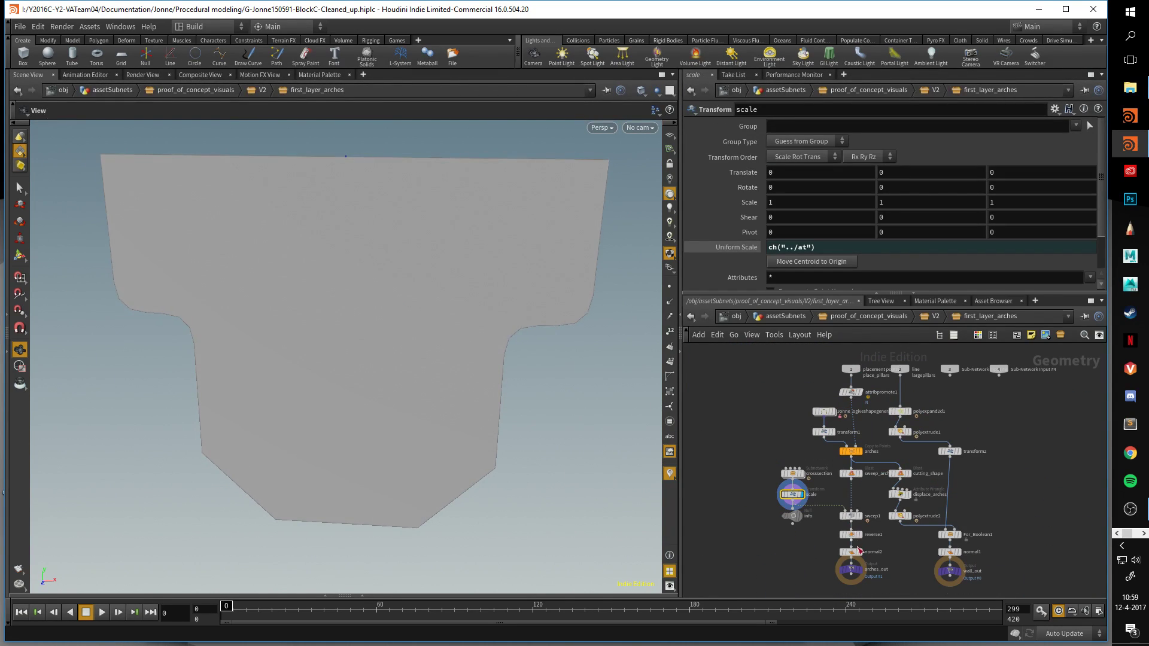
Display the arches_out node to examine the swept arches, then display the arches copy node.
left_click(861, 570)
key("f")
left_click_drag(477, 418, 456, 389)
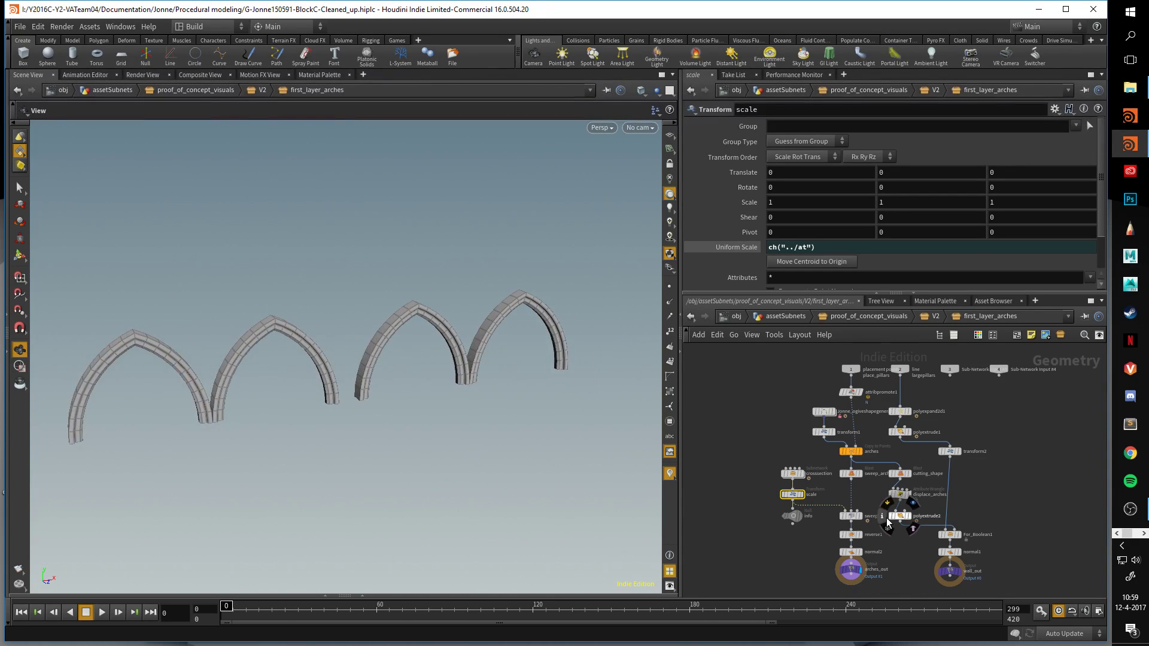
scroll(867, 519, "up", 2)
middle_click_drag(868, 518, 836, 465)
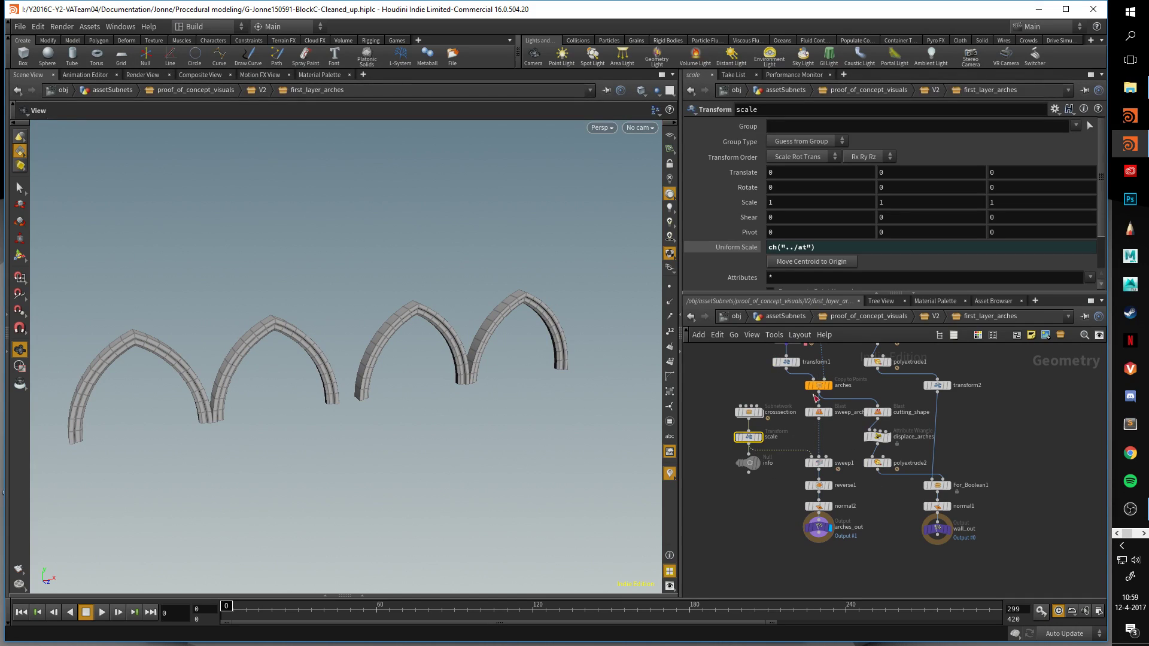
middle_click_drag(765, 385, 786, 433)
left_click(839, 433)
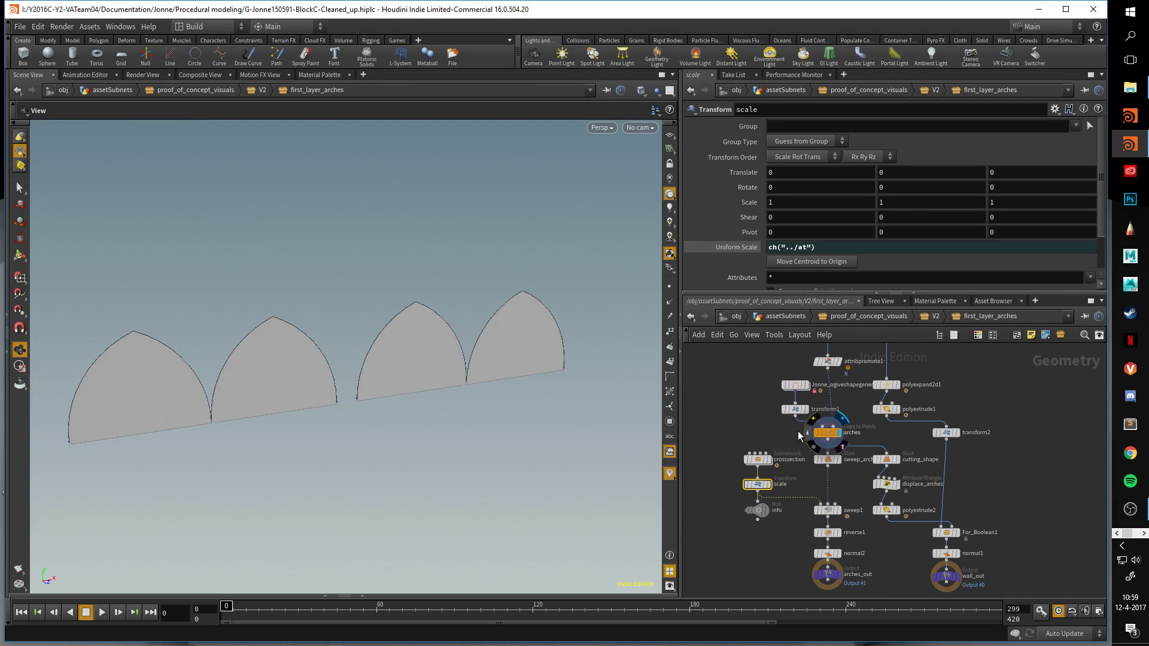
Display displace_arches and polyextrude2 to examine how the flat arch shapes are extruded into cutting volumes.
middle_click_drag(963, 547, 916, 513)
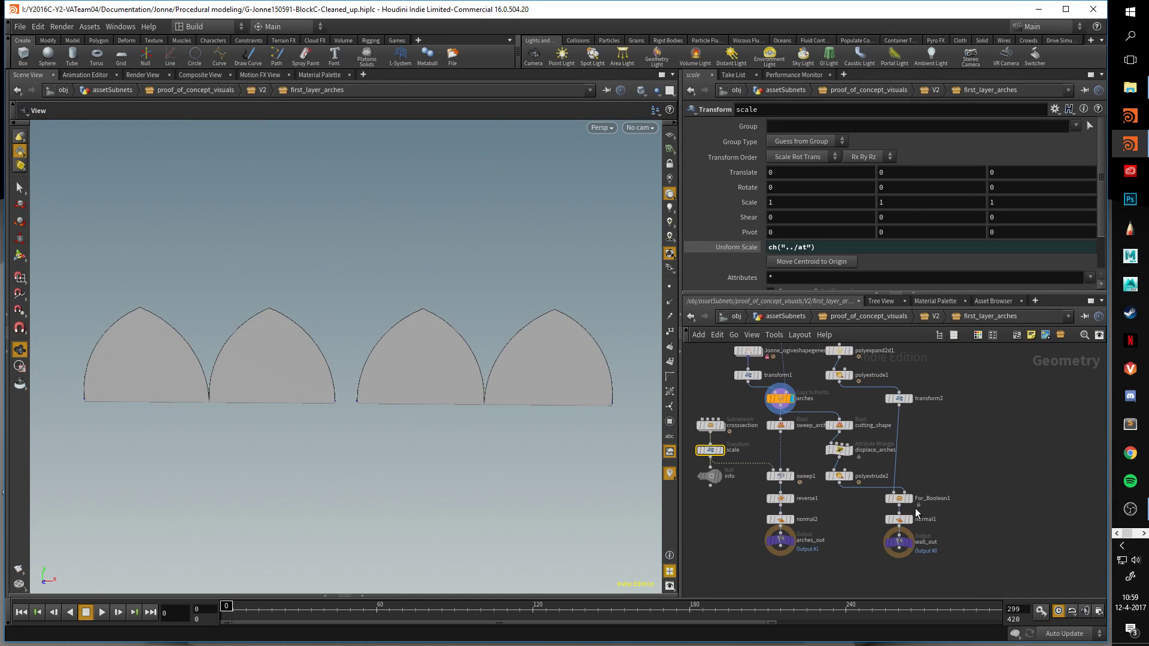
left_click(852, 477)
left_click_drag(529, 377, 450, 379)
left_click(850, 450)
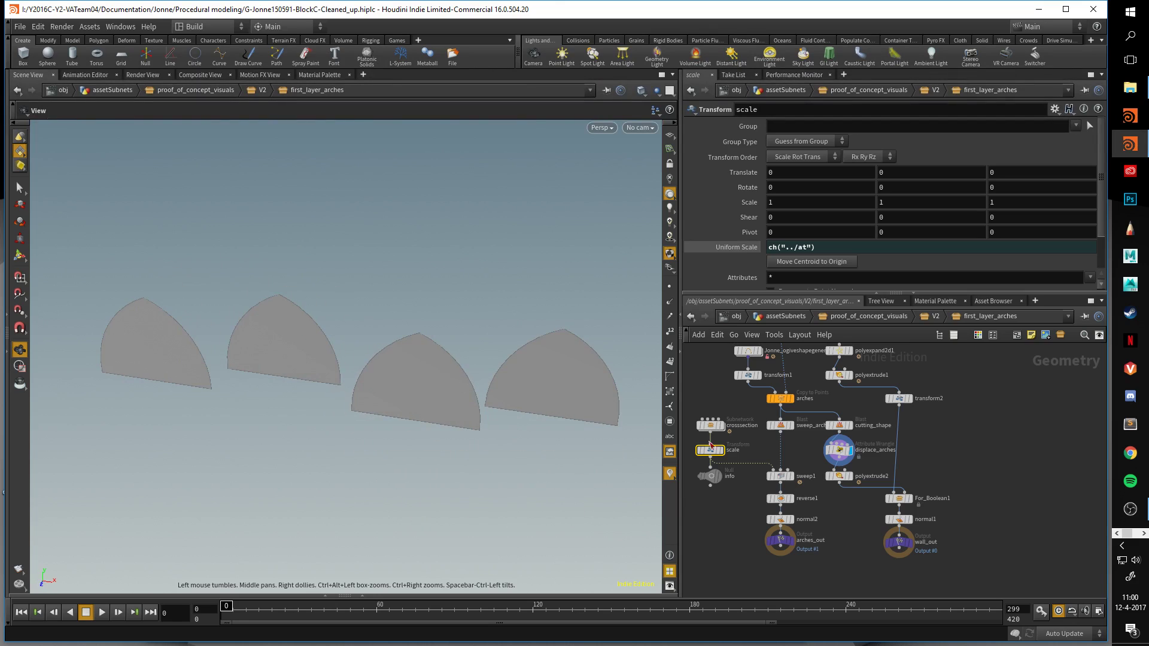
left_click(850, 477)
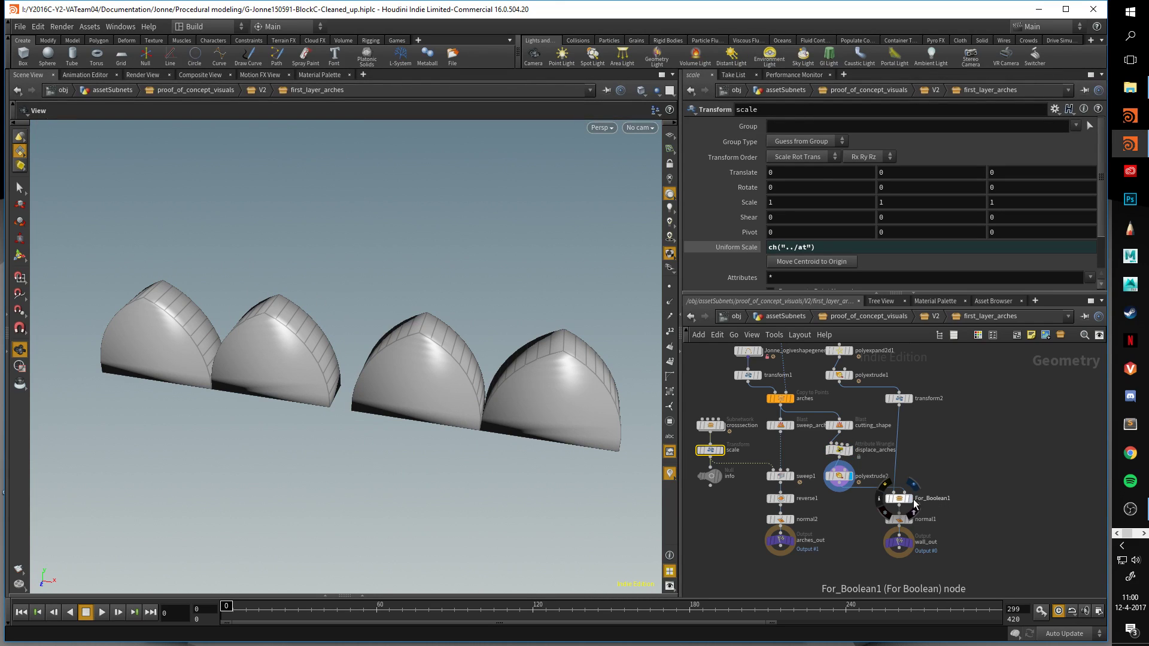
Preview For_Boolean1, then display transform2 and frame the uncut wall block.
left_click(909, 499)
key("h")
left_click(909, 399)
key("f")
mouse_move(494, 350)
left_mouse_down()
mouse_move(487, 270)
mouse_move(491, 352)
left_mouse_up()
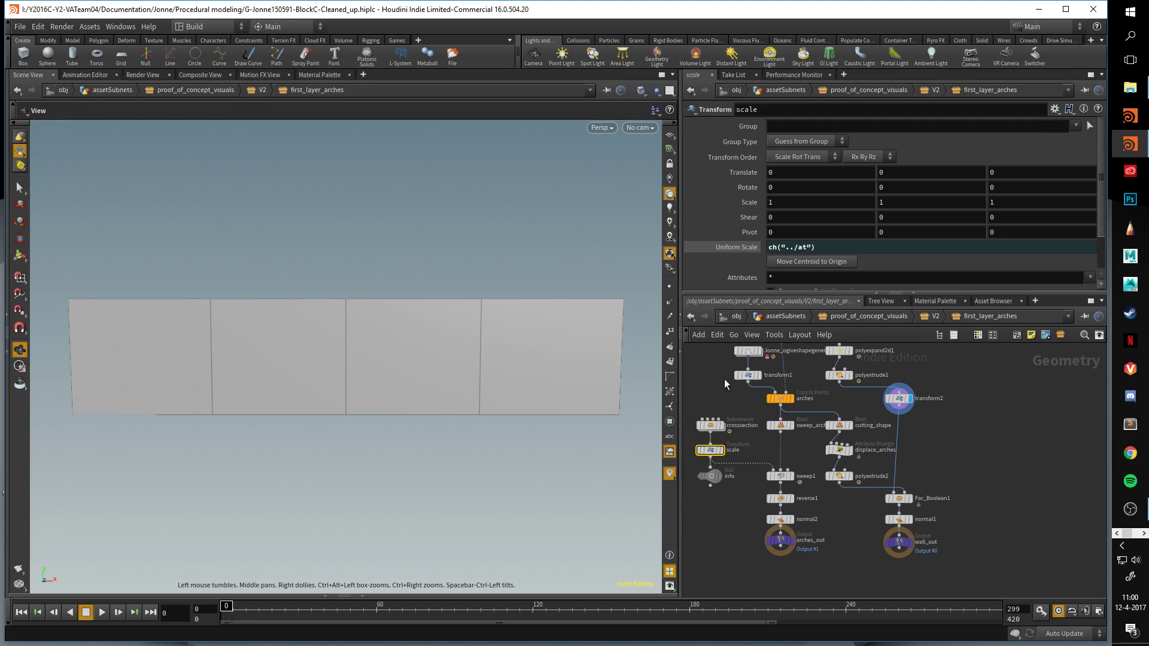
Display For_Boolean1 and then normal1 to examine the wall with the arch openings cut out.
left_click(909, 498)
left_click(909, 519)
mouse_move(441, 380)
left_mouse_down()
mouse_move(341, 365)
mouse_move(525, 389)
mouse_move(487, 387)
left_mouse_up()
Open For_Boolean1, examine its repeat loop, and return to first_layer_arches to inspect the cut wall.
double_click(899, 498)
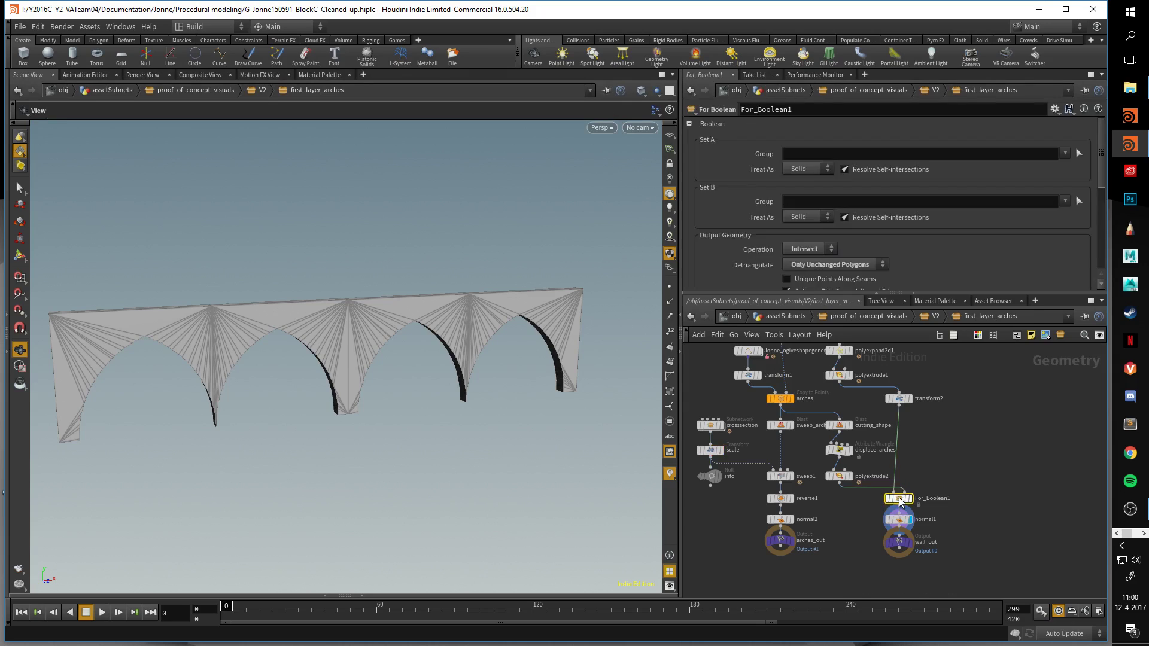
middle_click_drag(920, 498, 921, 450)
scroll(932, 461, "up", 4)
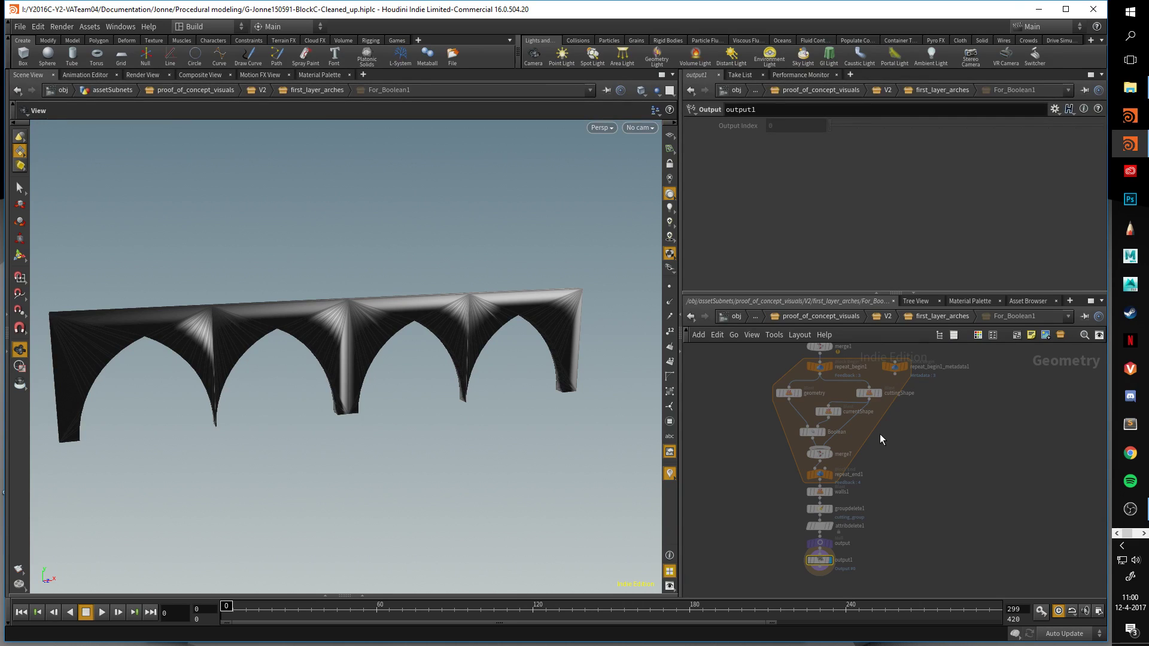
mouse_move(924, 439)
middle_mouse_down()
mouse_move(923, 495)
mouse_move(919, 444)
middle_mouse_up()
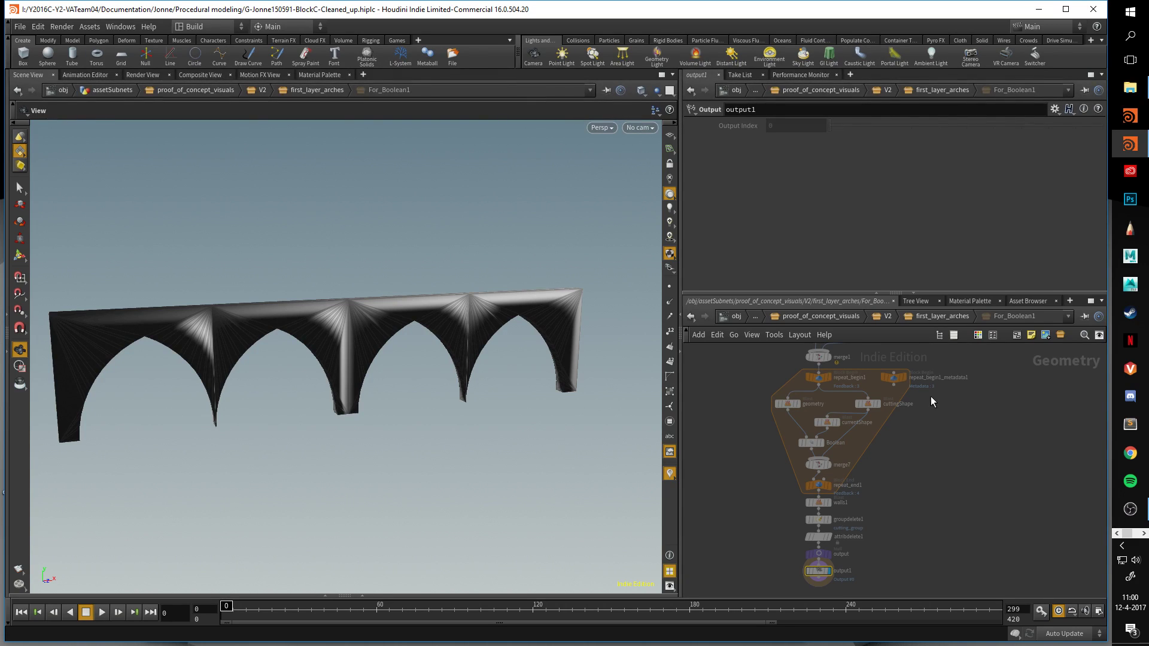
left_click(939, 315)
left_click_drag(357, 334, 380, 326)
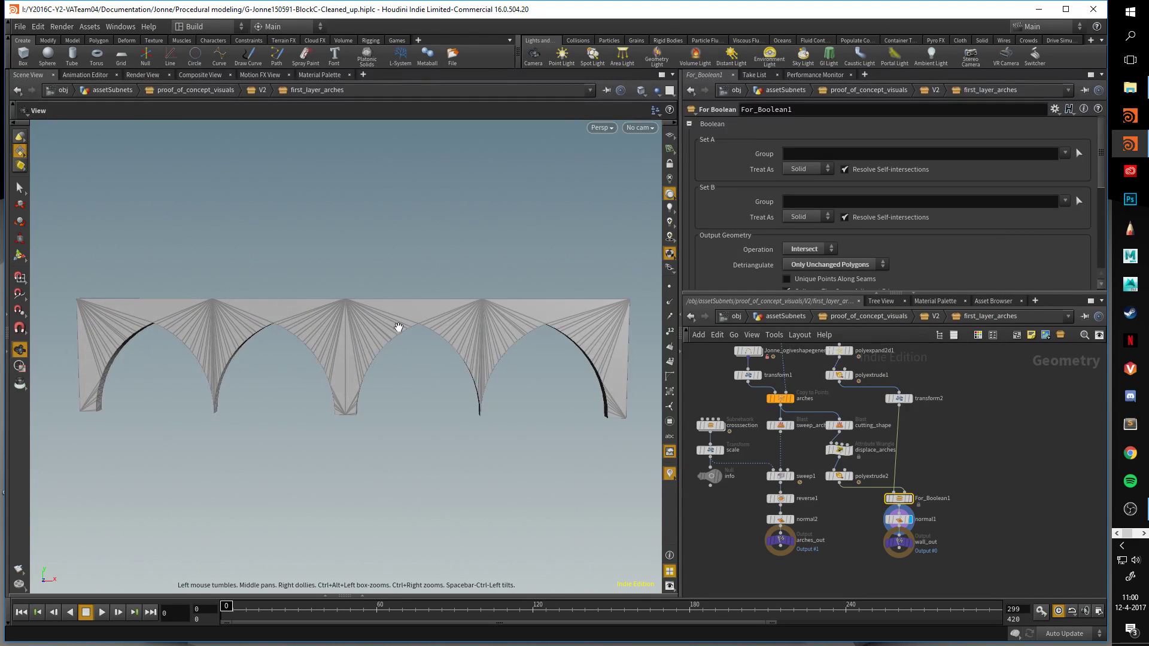
left_click_drag(634, 402, 574, 375)
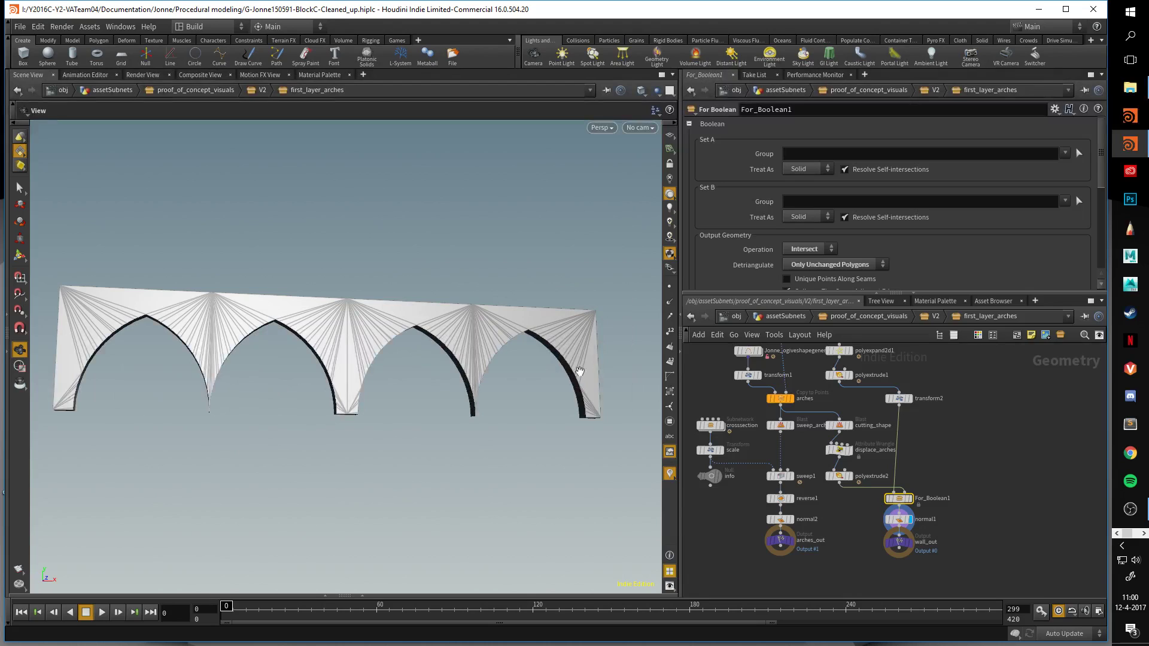
Return to V2, open the first_edges subnetwork, and display and frame its line_in node.
left_click(937, 318)
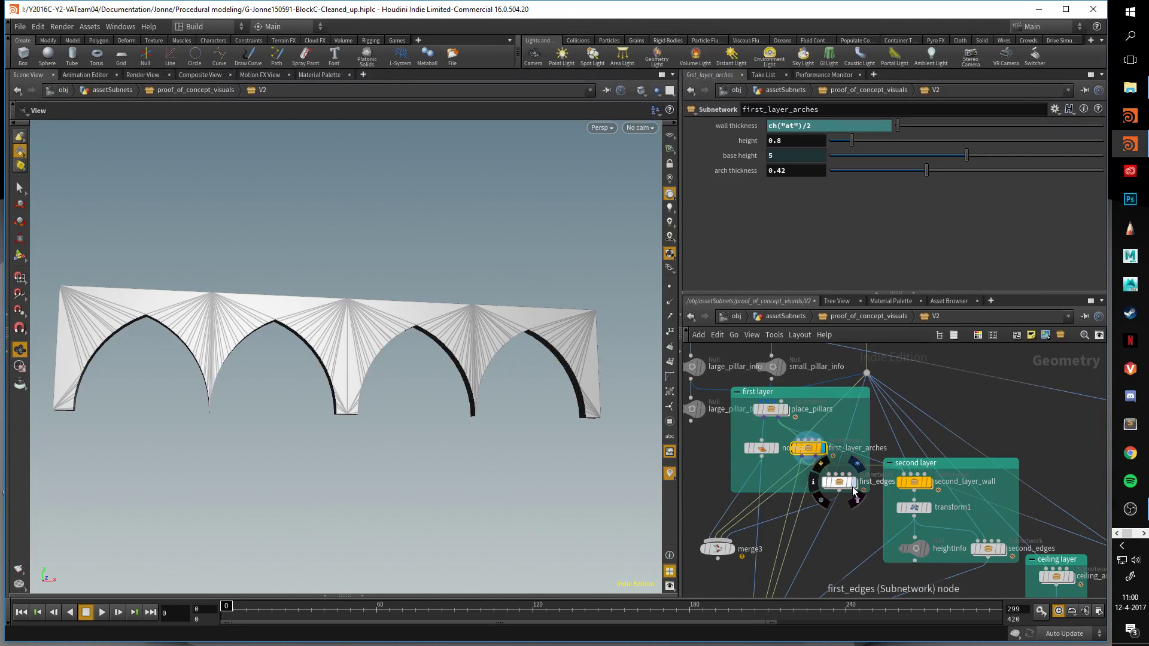
left_click(823, 479)
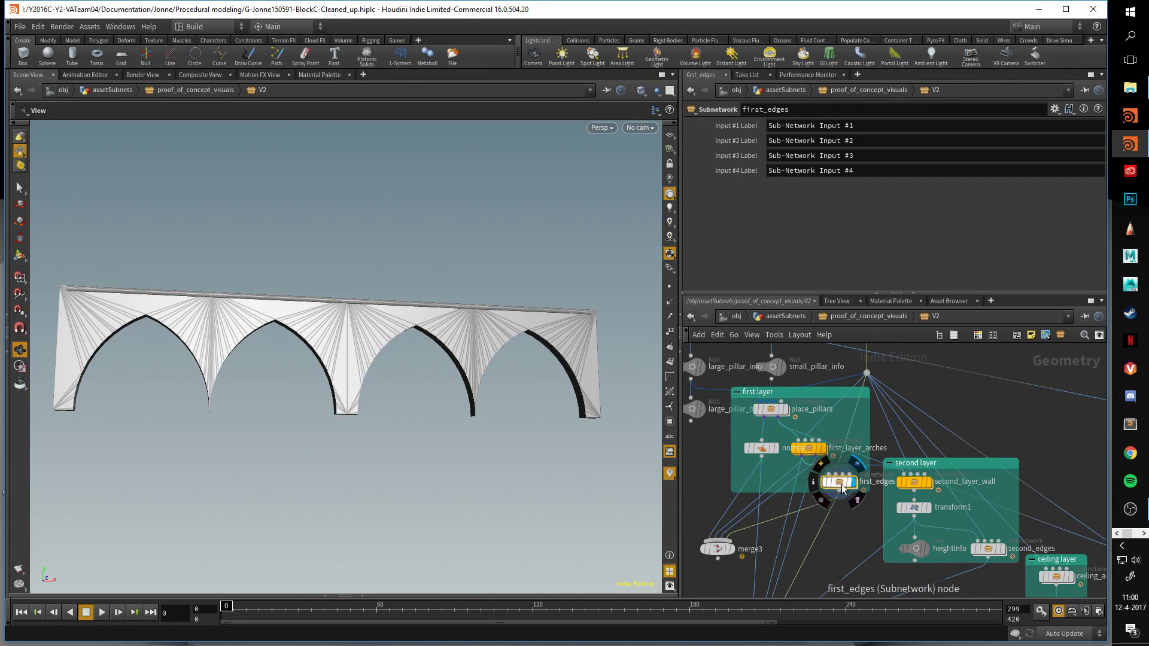
double_click(825, 480)
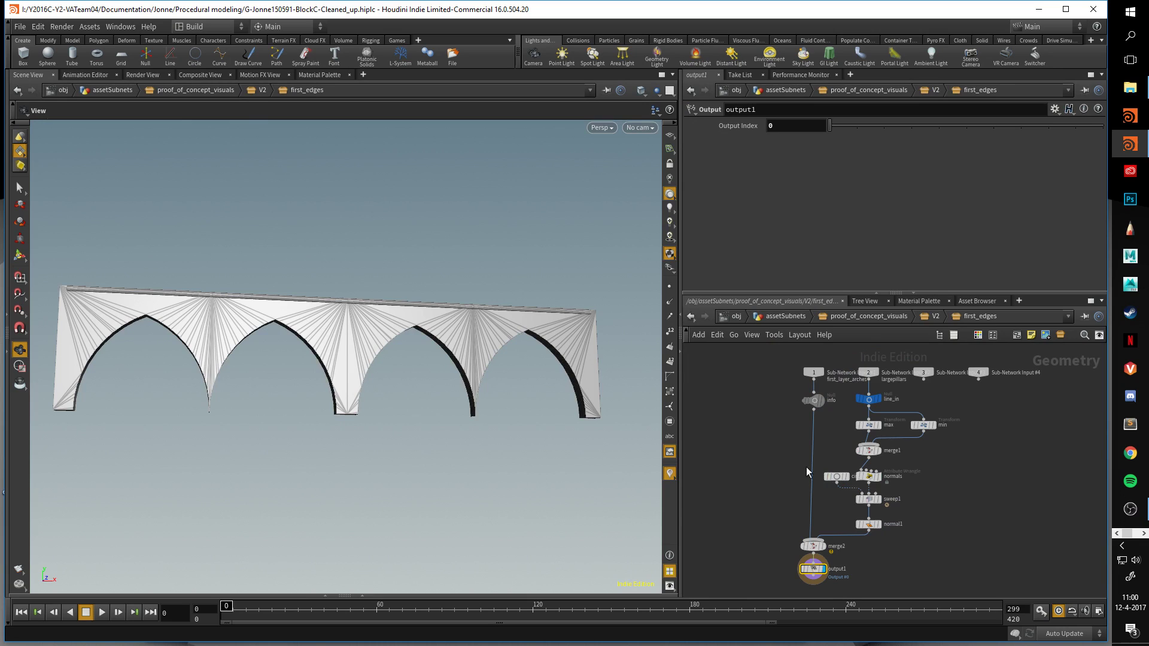
left_click(880, 400)
key("space+g")
left_click_drag(518, 358, 396, 396)
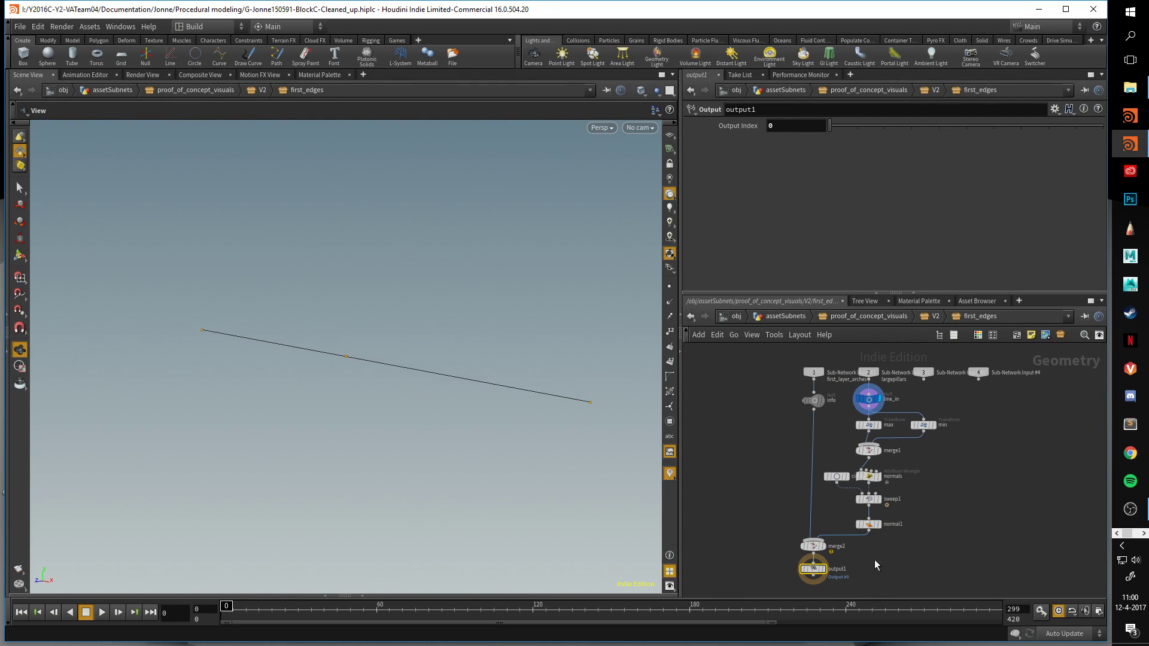
Display merge2 in first_edges and examine the edge trim along the top of the arch wall.
left_click(824, 546)
left_click_drag(466, 393, 431, 465)
key("space+g")
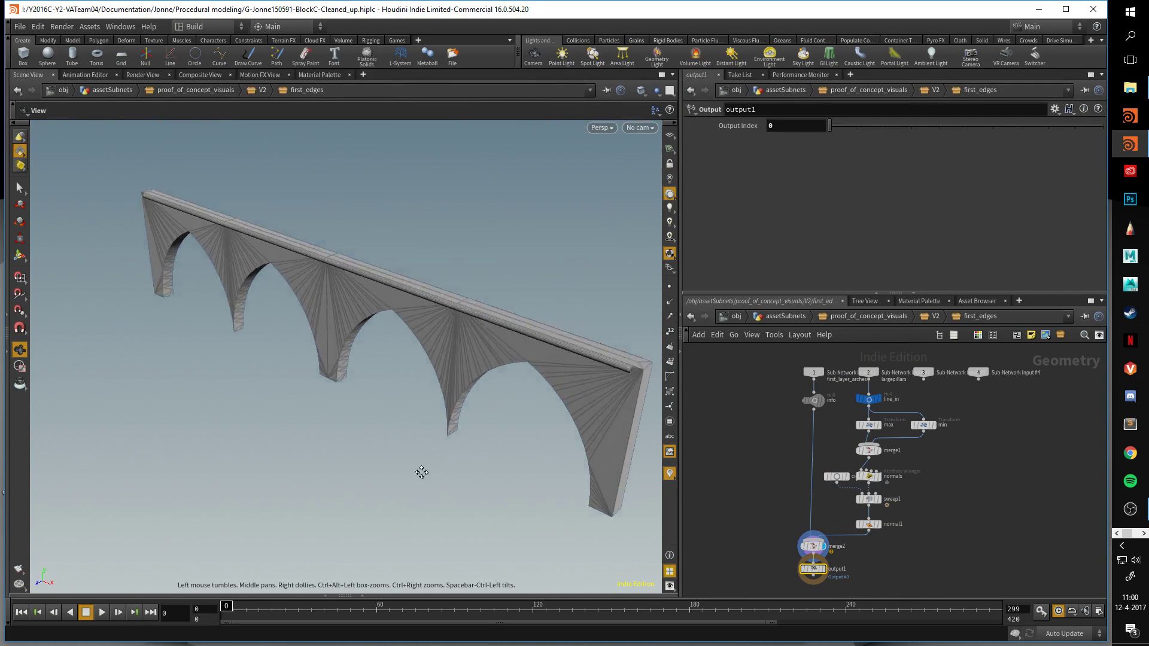
right_click_drag(431, 465, 413, 423)
left_click_drag(362, 421, 400, 388)
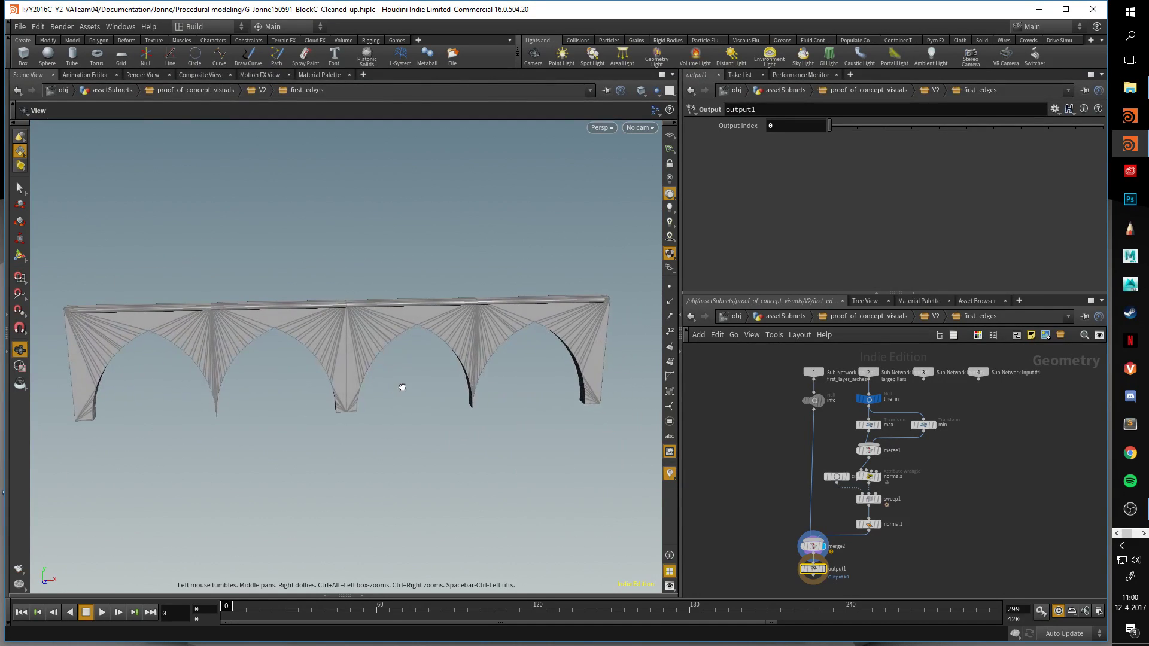
Return to V2 and show merge3 as a template over the first_edges geometry.
left_click(929, 317)
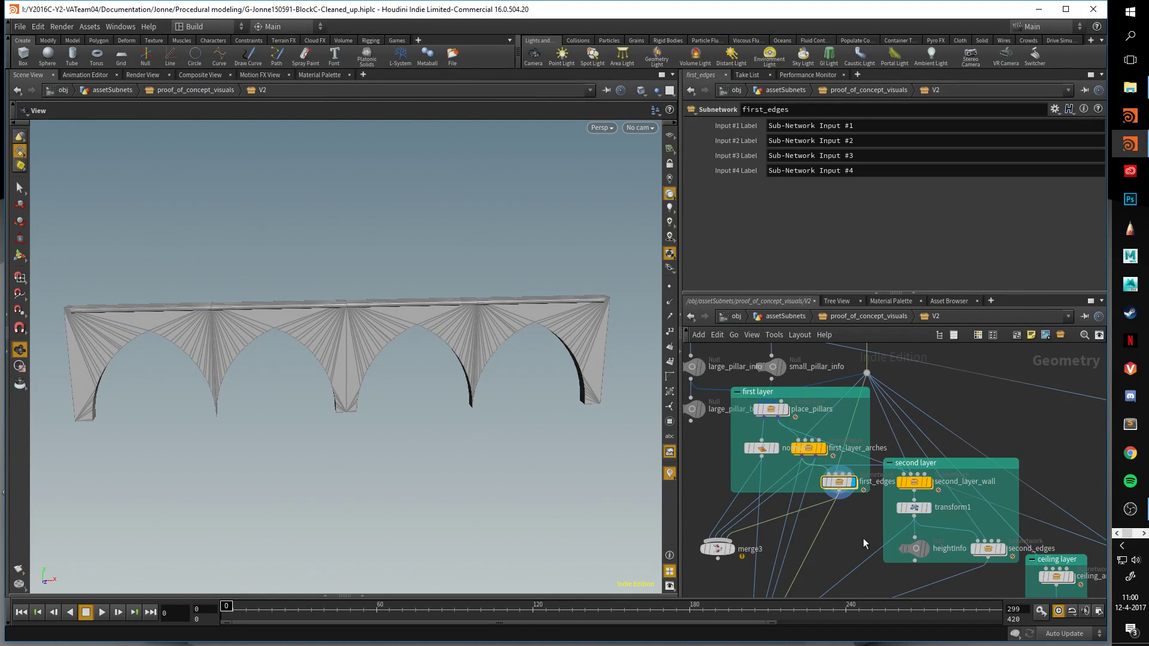
left_click(740, 529)
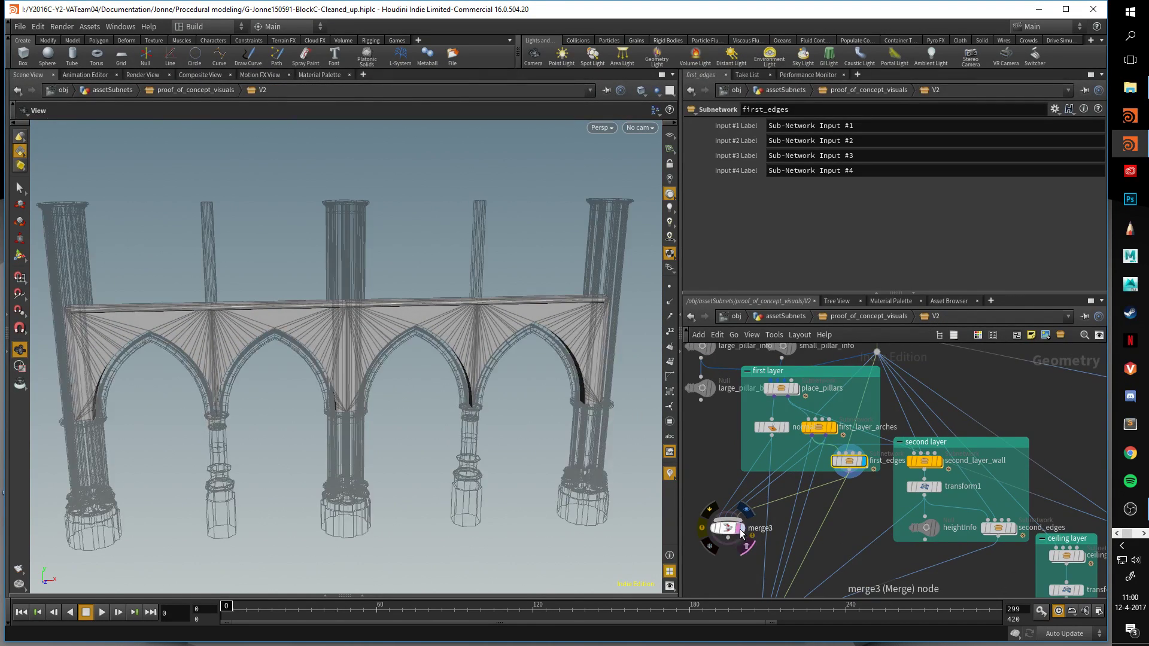
mouse_move(379, 377)
left_mouse_down()
mouse_move(359, 368)
mouse_move(410, 347)
mouse_move(449, 383)
mouse_move(424, 356)
mouse_move(377, 361)
left_mouse_up()
Display the second_layer_wall node and examine the arcade wall in the viewport.
middle_click_drag(956, 472, 905, 443)
left_click(889, 432)
left_click_drag(598, 377, 472, 456)
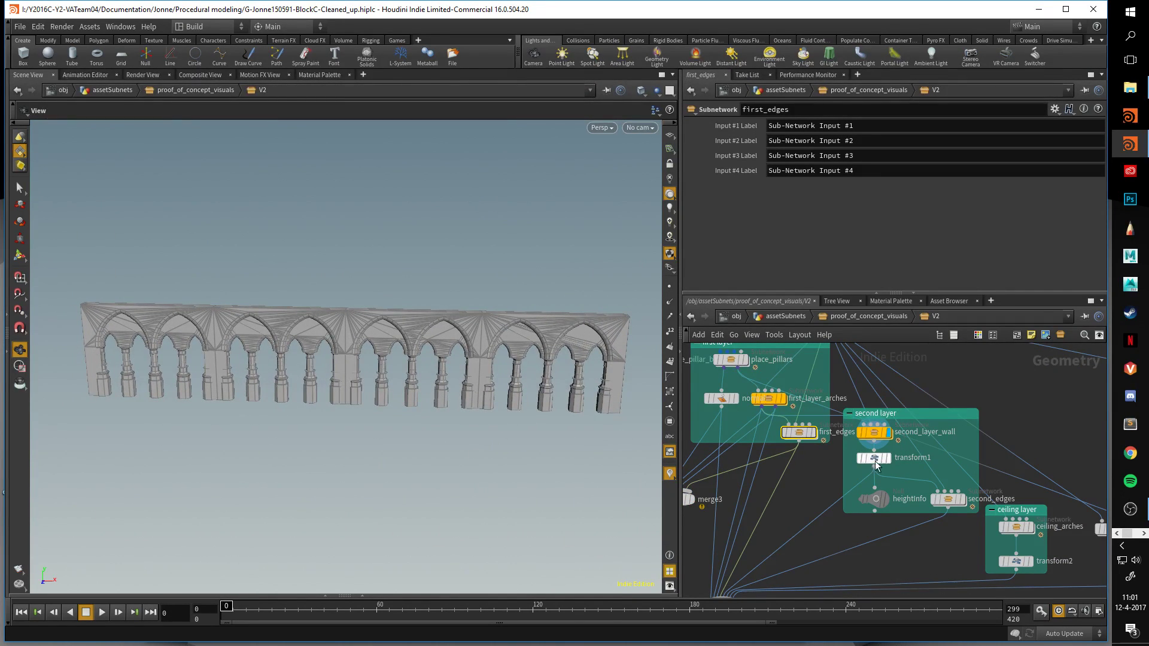
Open the second_layer_wall subnetwork and display its make_arches and make_wall nodes in turn.
double_click(875, 432)
scroll(868, 443, "up", 2)
middle_click_drag(864, 439, 811, 390)
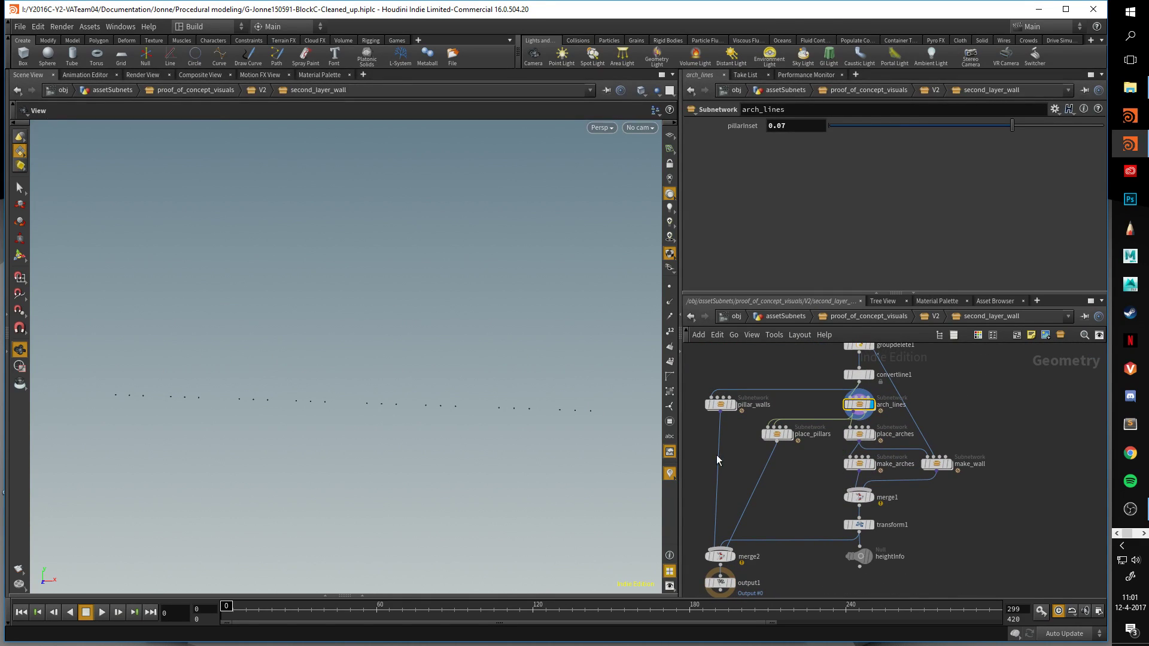
middle_click_drag(759, 401, 724, 372)
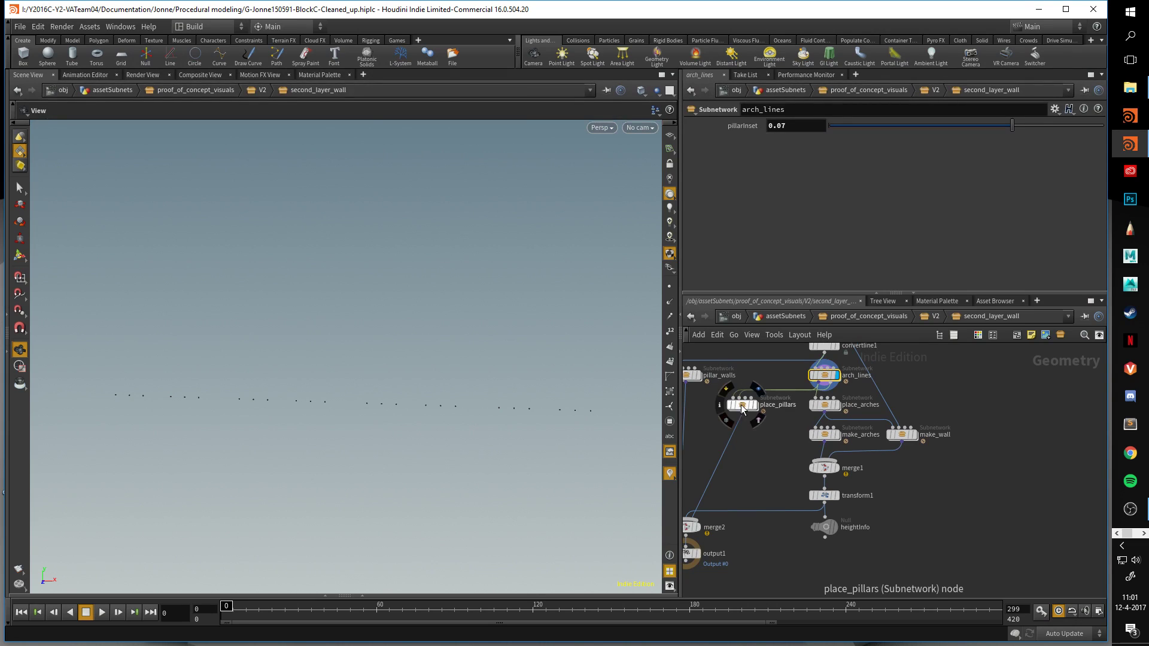
mouse_move(825, 405)
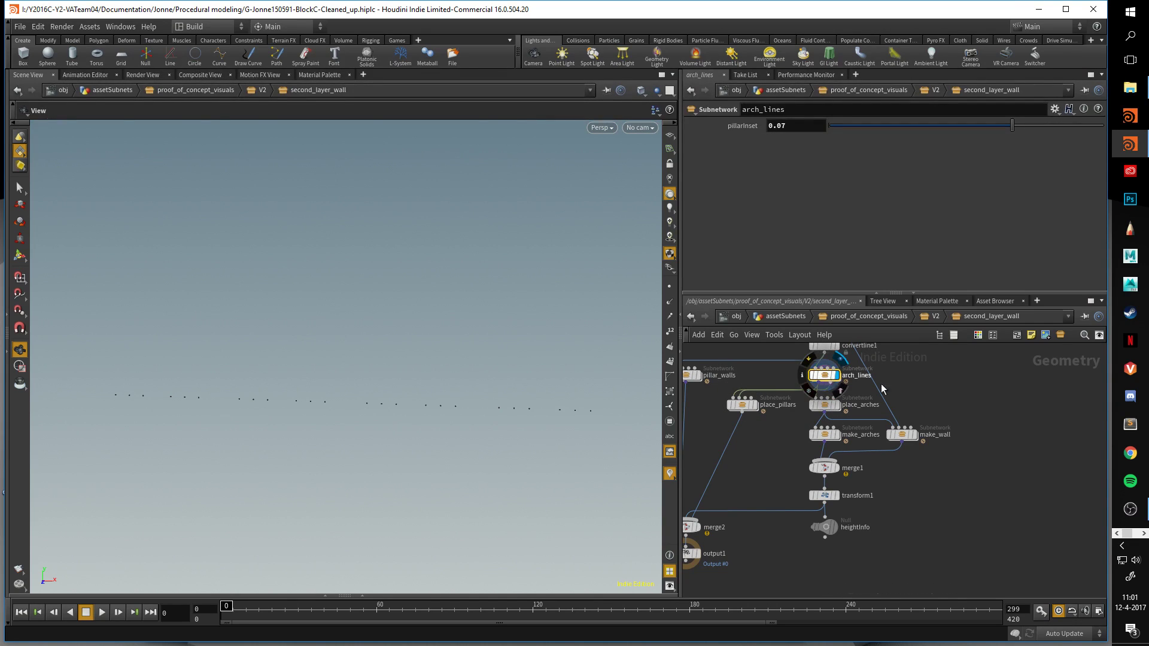
left_click(837, 435)
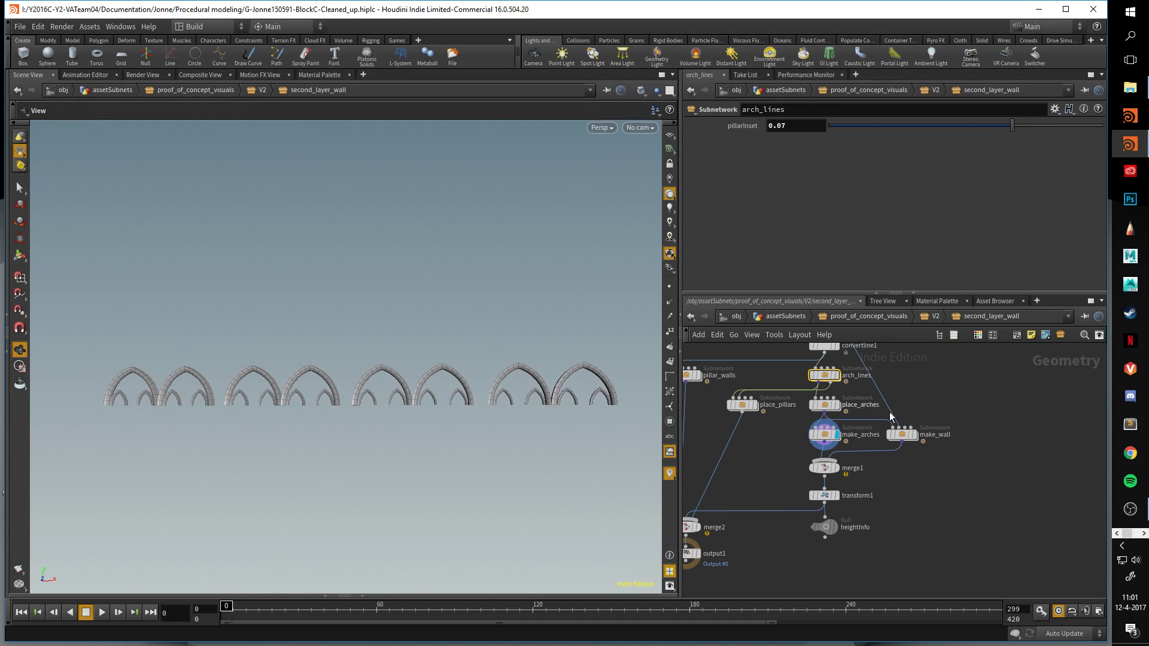
left_click(918, 437)
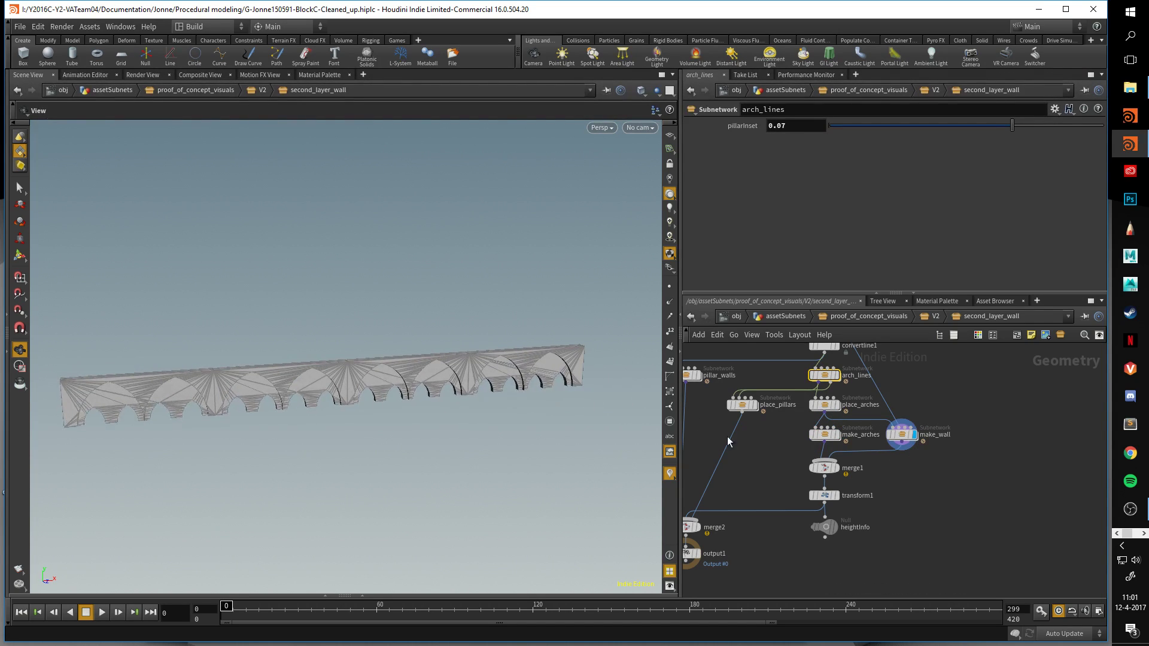
Display pillar_walls, template merge2 over it, and examine how the wall blocks sit between the pillars.
key("h")
left_click(789, 415)
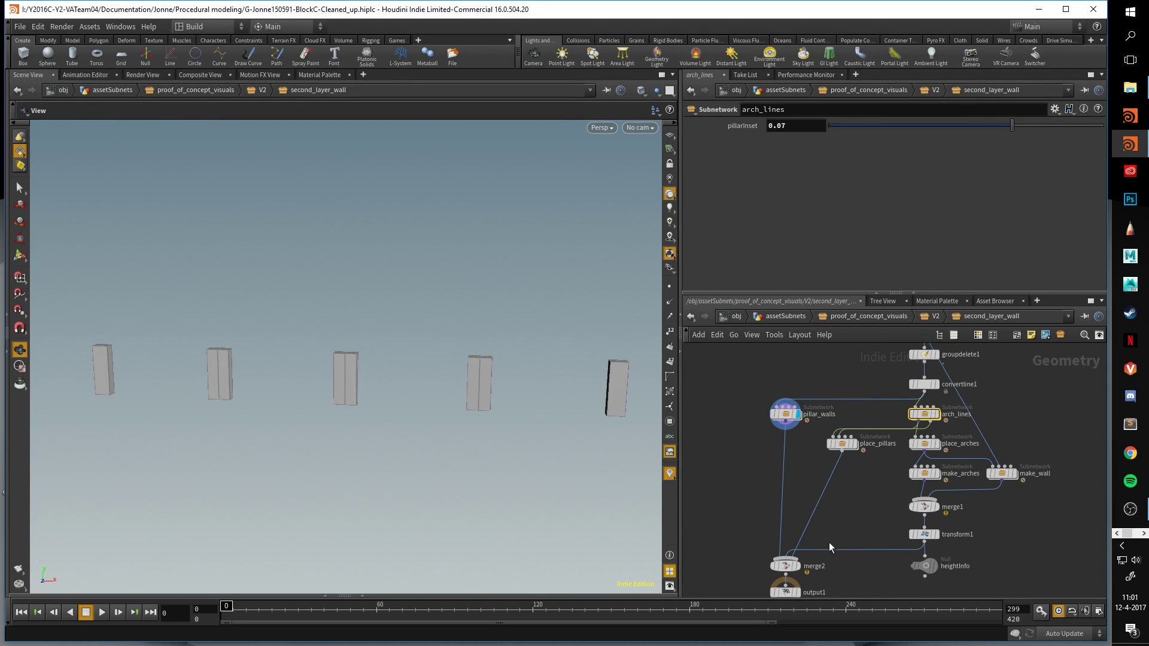
middle_click_drag(828, 542, 820, 494)
left_click(786, 518)
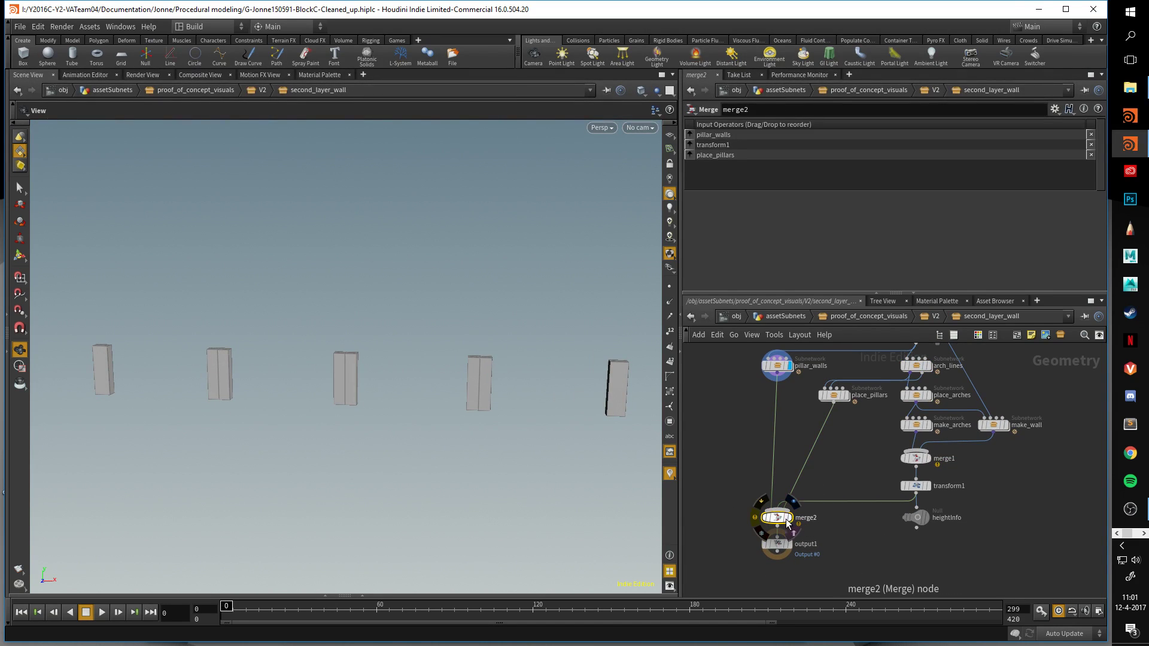
left_click(789, 518)
scroll(455, 335, "up", 10)
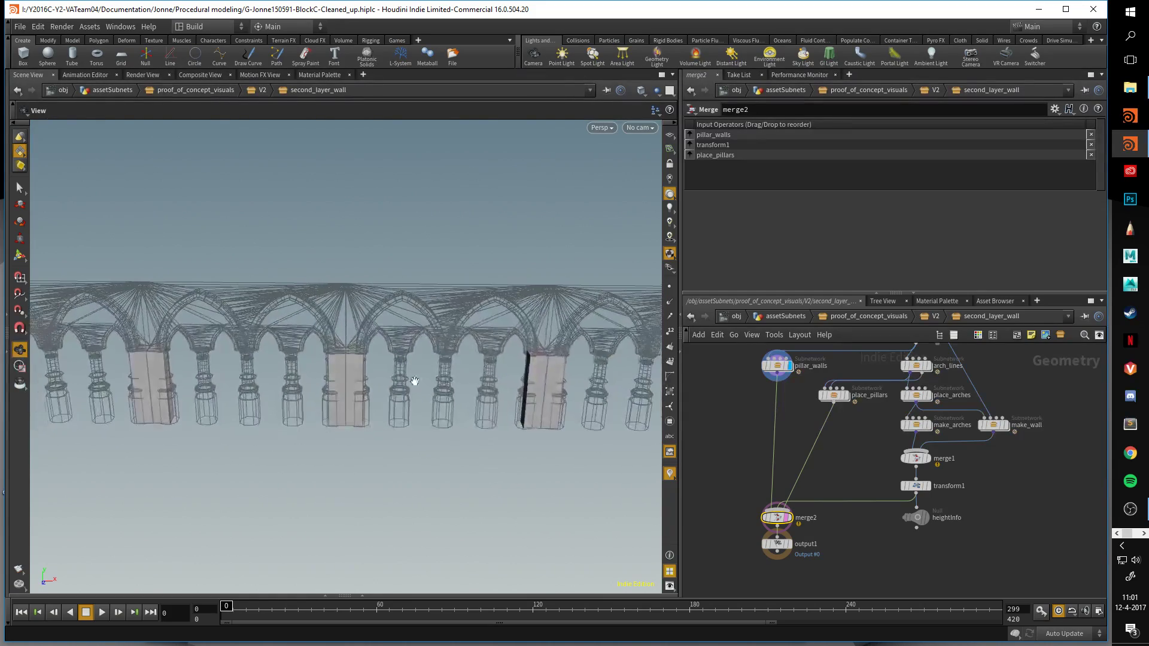
left_click_drag(438, 375, 341, 366)
middle_click_drag(341, 366, 468, 376)
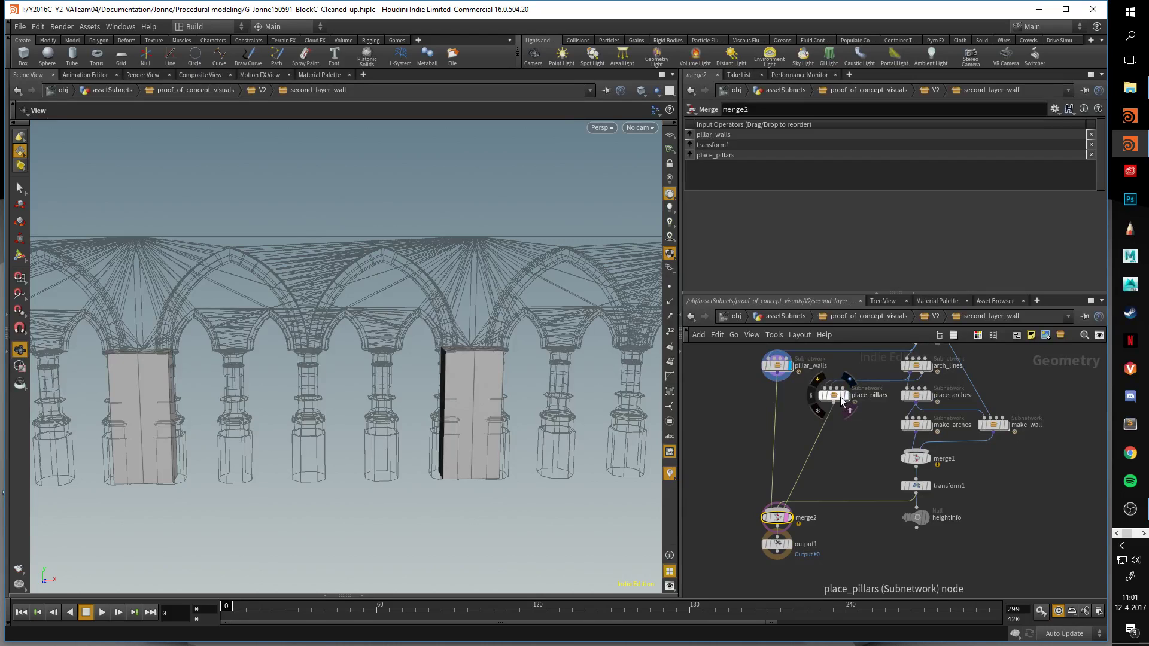
Display place_pillars and then arch_lines under the merge2 template, with point display enabled in the viewport.
left_click(847, 395)
scroll(539, 361, "down", 5)
mouse_move(539, 360)
left_mouse_down()
mouse_move(602, 384)
mouse_move(576, 393)
left_mouse_up()
middle_click_drag(863, 428, 830, 469)
left_click(896, 408)
left_click_drag(558, 390, 297, 421)
left_click(675, 287)
left_click_drag(528, 362, 278, 385)
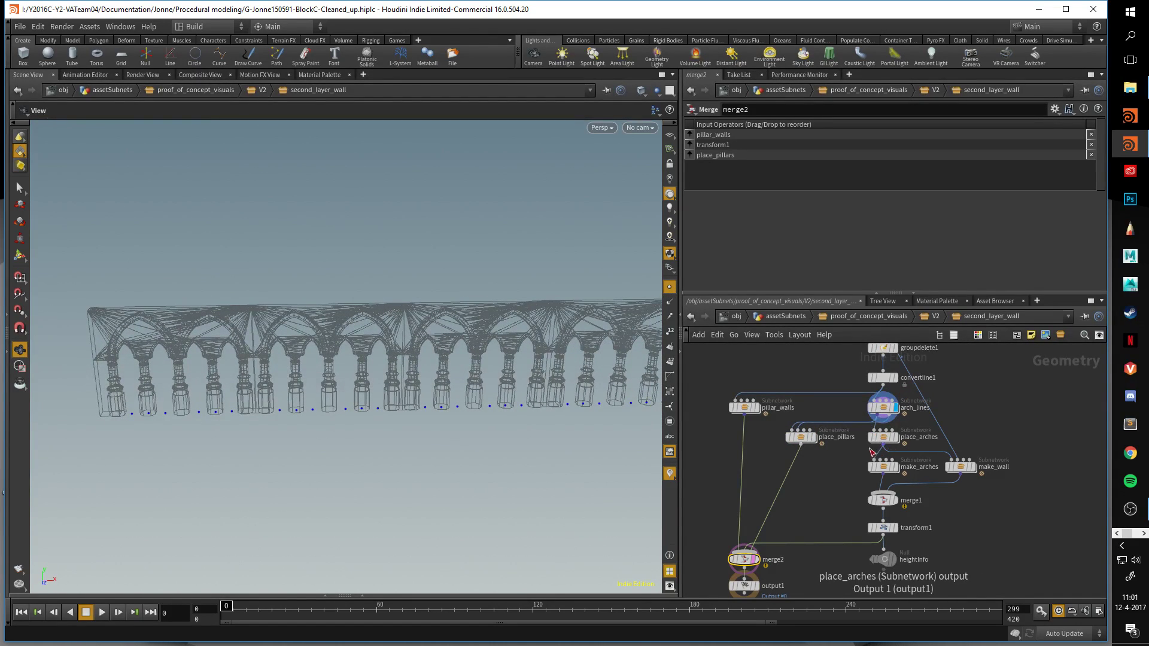
scroll(438, 384, "up", 3)
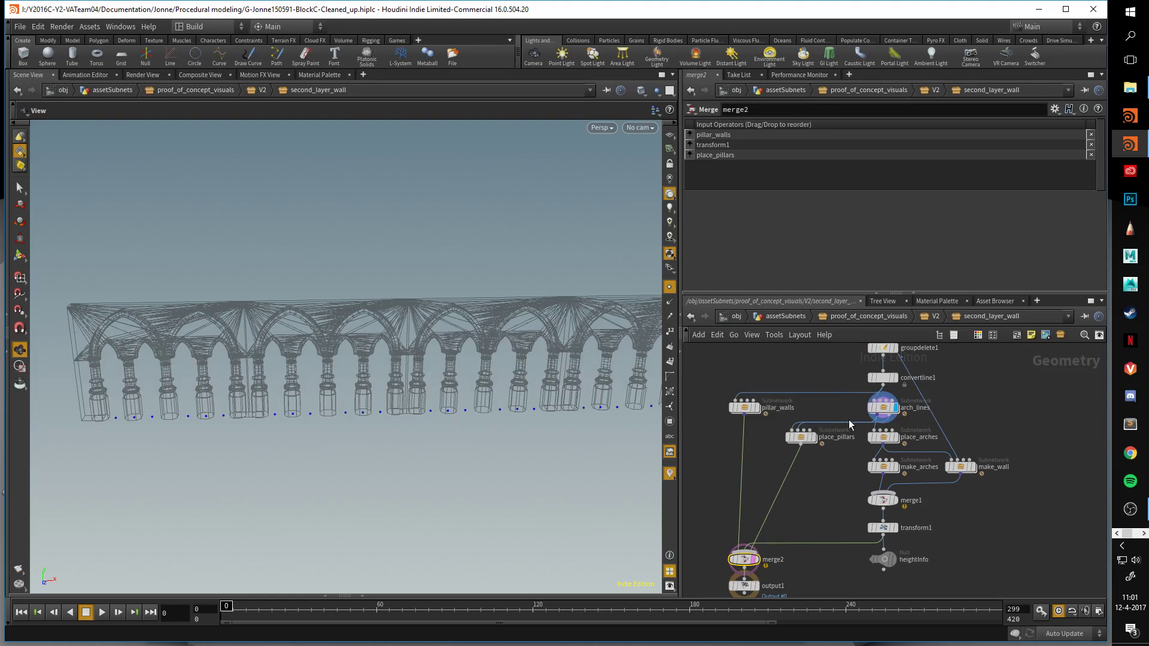
scroll(851, 434, "up", 5)
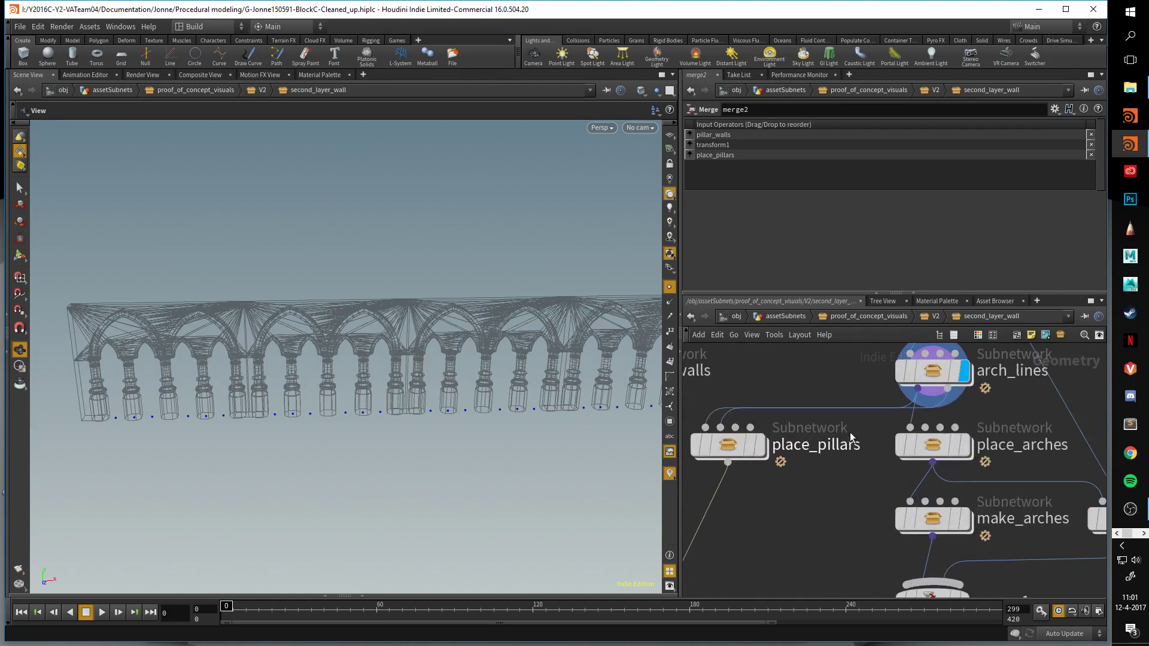
scroll(796, 454, "down", 5)
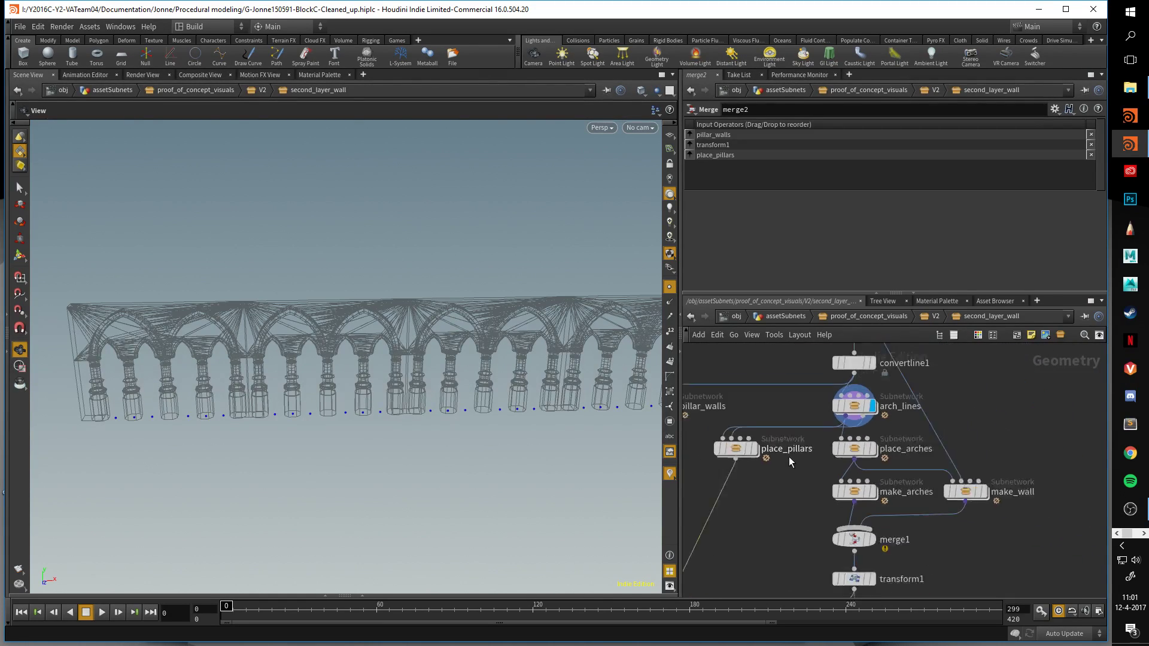
Display place_arches, make_arches and make_wall in turn against the merge2 template.
left_click(859, 452)
left_click(843, 451)
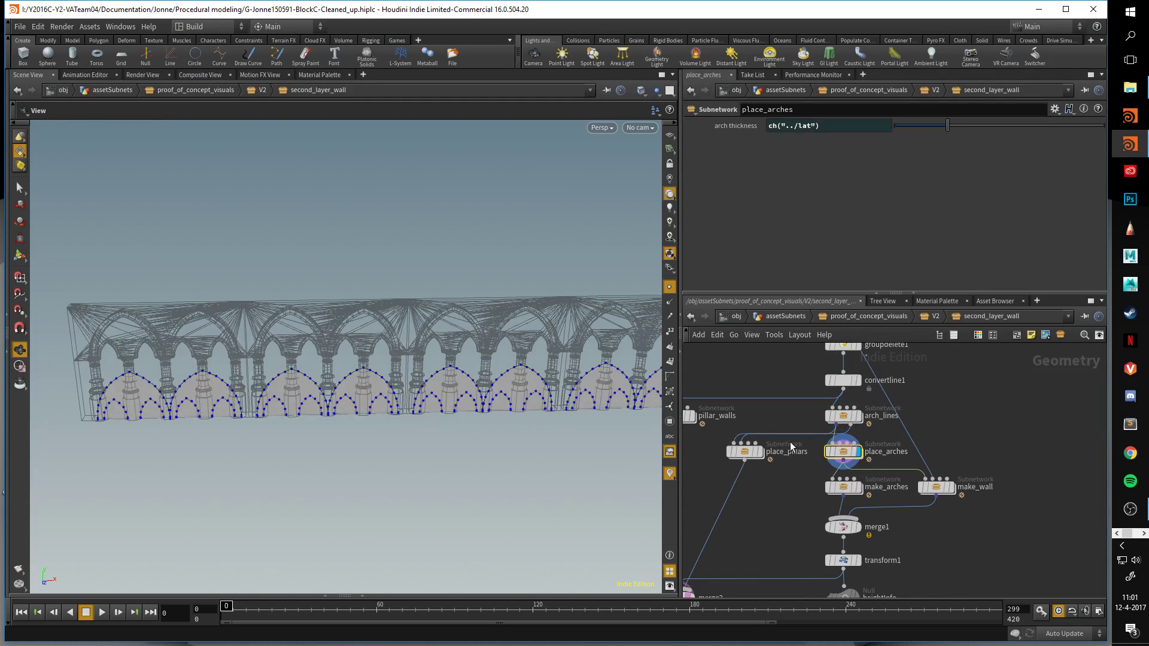
left_click(859, 488)
left_click_drag(486, 370, 462, 366)
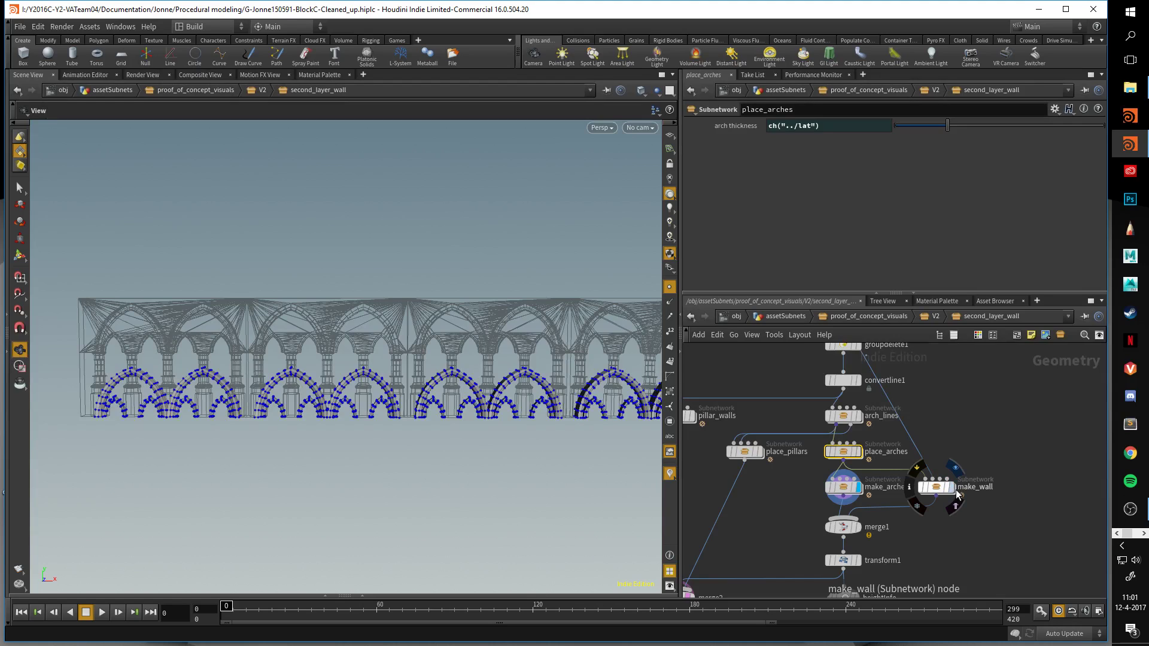
left_click(952, 488)
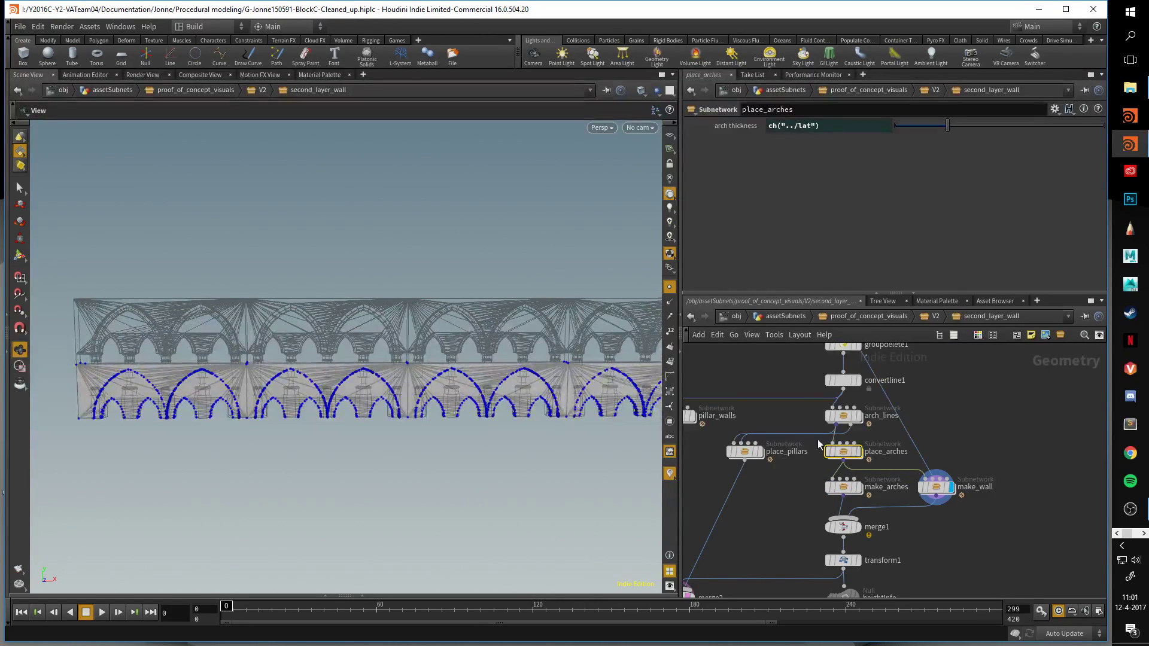
Open the arch_lines subnetwork and display its carve3 node to examine the shortened line segments.
left_click(858, 416)
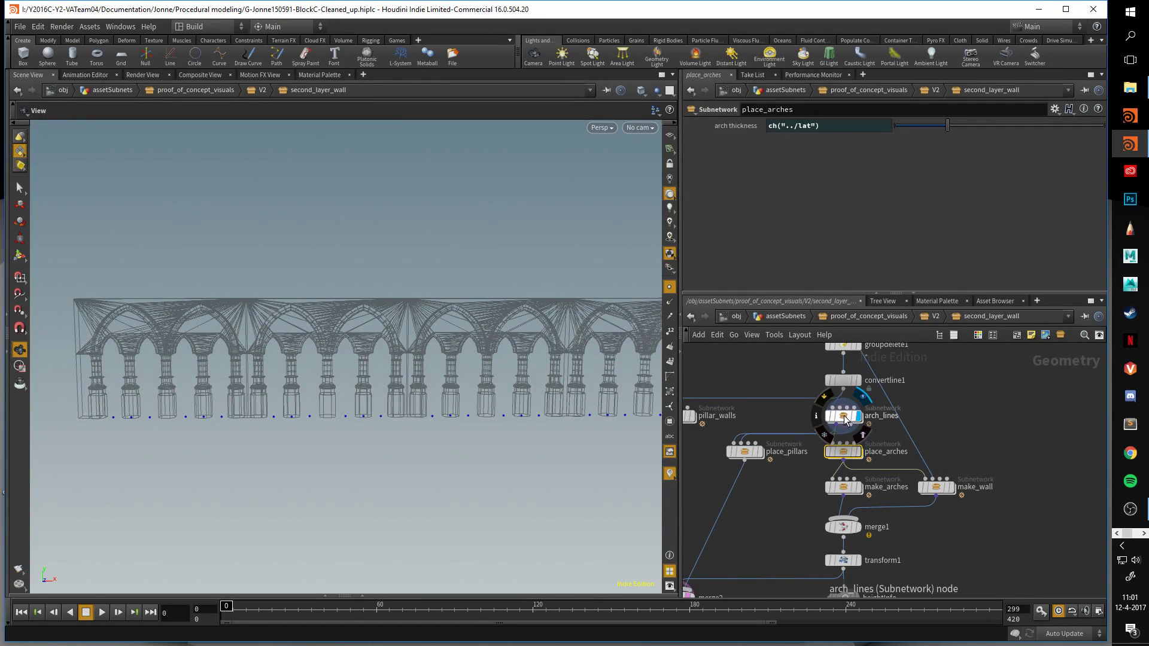
double_click(844, 415)
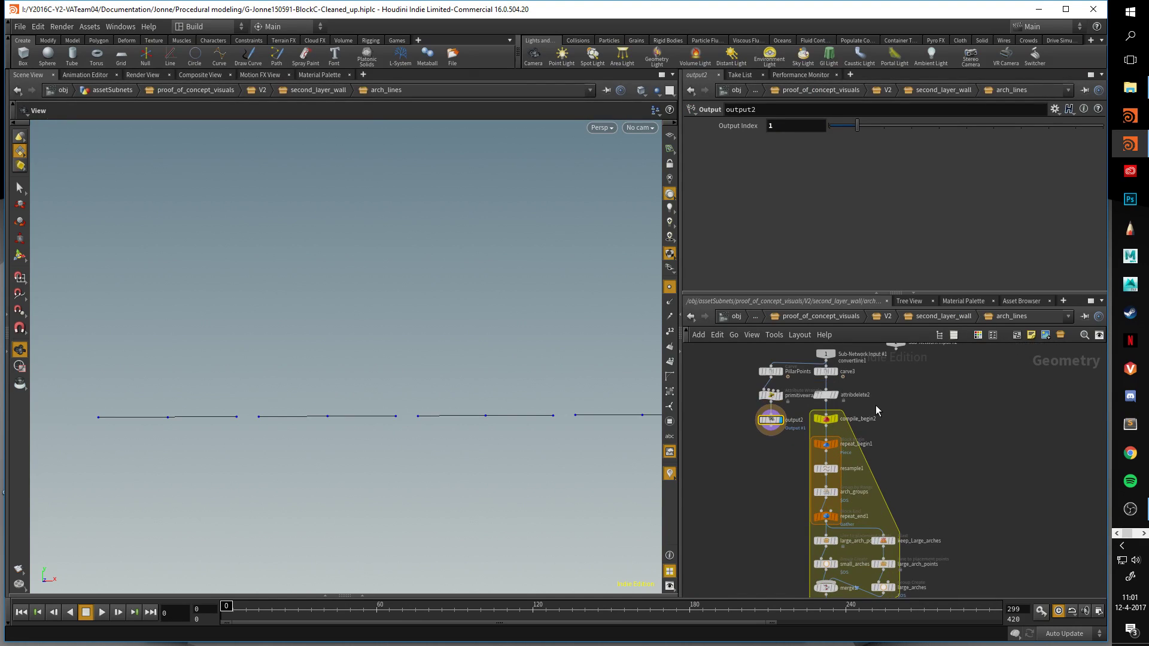
scroll(863, 414, "up", 6)
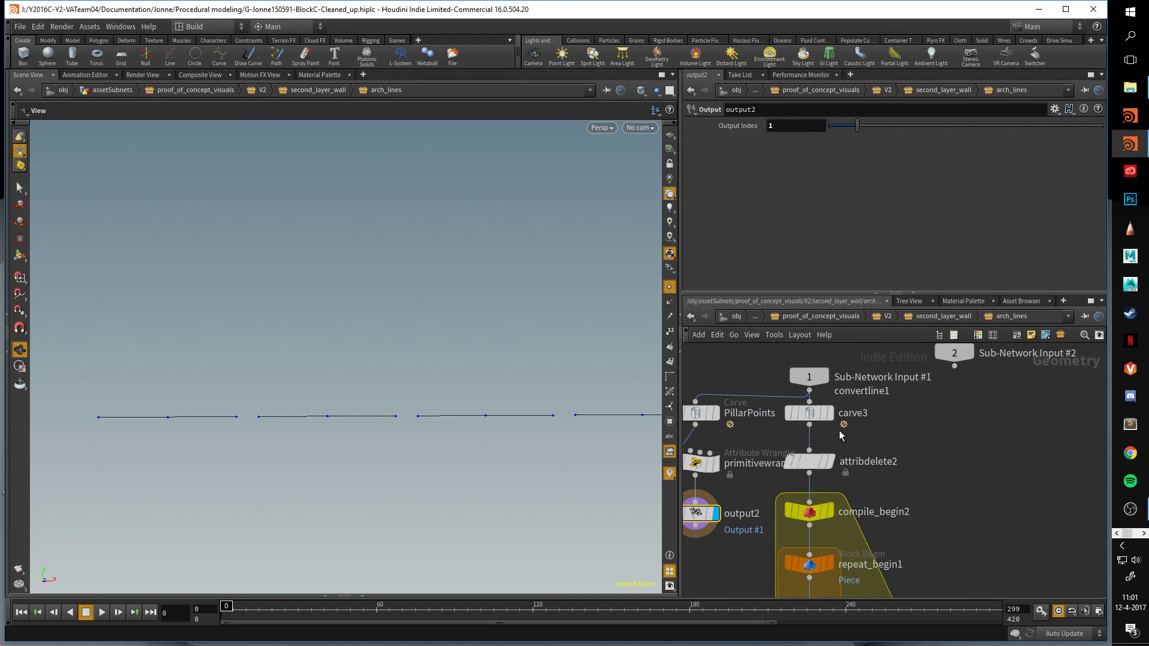
left_click(829, 413)
left_click_drag(498, 350, 520, 343)
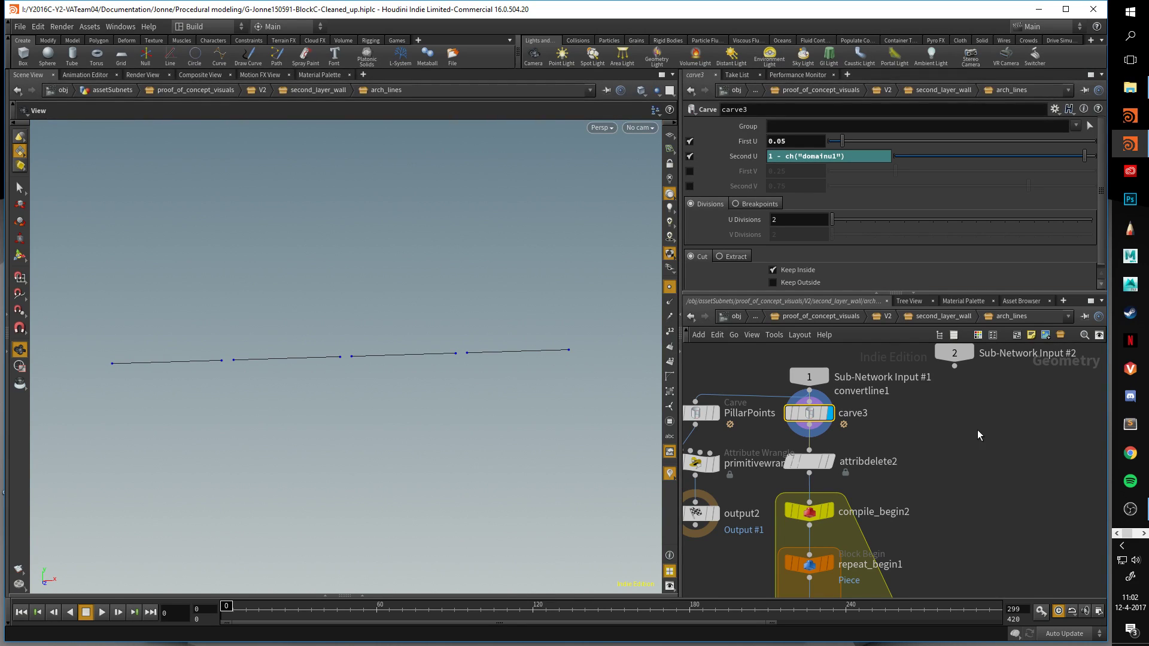
Add a Null node beside carve3, wire it to Sub-Network Input #1, and display it.
key("Tab")
key("Escape")
left_click(978, 430)
left_click_drag(810, 400, 966, 402)
left_click_drag(818, 399, 875, 400)
left_click(892, 395)
key("ctrl+z")
mouse_move(810, 371)
left_mouse_down()
mouse_move(809, 356)
mouse_move(810, 372)
left_mouse_up()
middle_click_drag(942, 384, 935, 455)
left_click_drag(806, 449, 871, 447)
left_click_drag(945, 469, 947, 471)
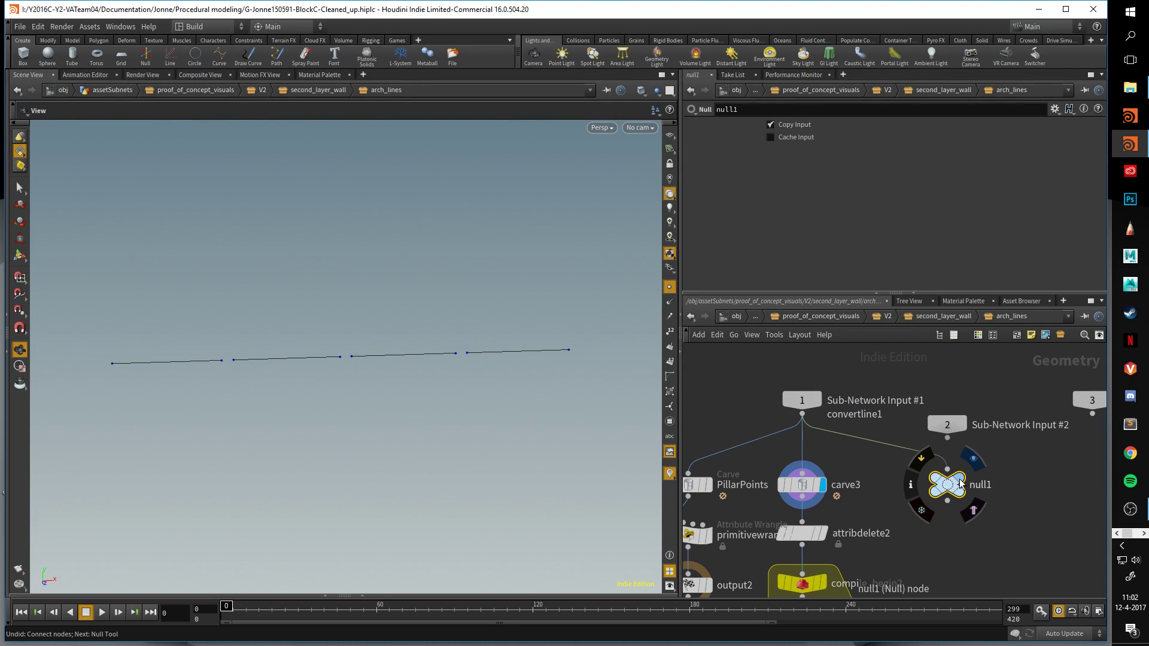
left_click(973, 460)
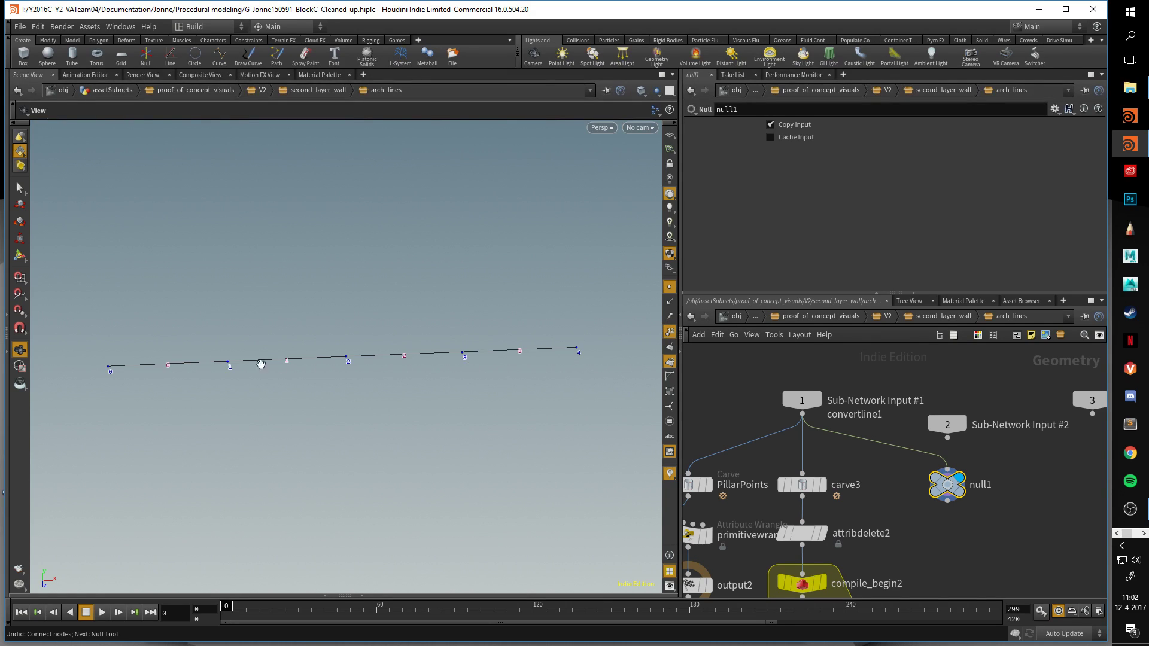
Compare the uncarved input line in the null with the carve3 segments, using point and primitive numbers.
left_click_drag(253, 370, 288, 340)
left_click_drag(290, 407, 295, 412)
left_click(822, 485)
left_click(802, 485)
left_click_drag(338, 374, 396, 360)
left_click_drag(188, 359, 333, 367)
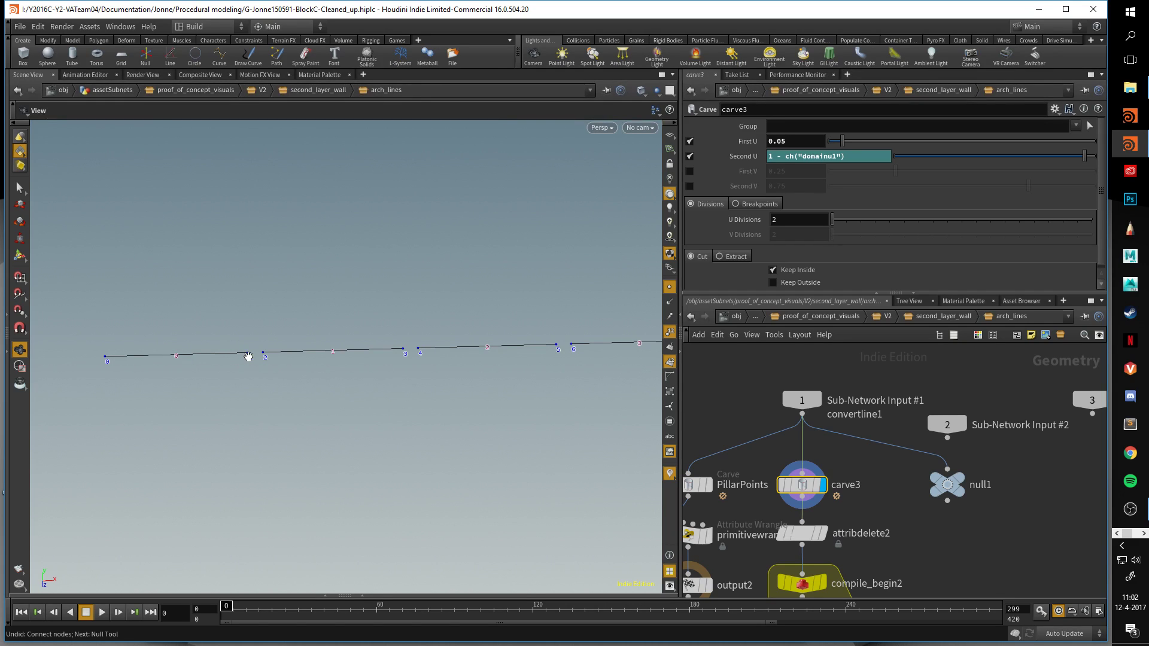
Enlarge the network pane around the compile block, then display and select compile_end2.
scroll(912, 535, "down", 2)
middle_click_drag(912, 535, 903, 446)
scroll(901, 452, "down", 1)
middle_click_drag(896, 501, 888, 399)
mouse_move(902, 466)
middle_mouse_down()
mouse_move(906, 421)
mouse_move(900, 453)
middle_mouse_up()
left_click_drag(854, 294, 856, 205)
mouse_move(880, 368)
middle_mouse_down()
mouse_move(885, 344)
mouse_move(887, 355)
middle_mouse_up()
right_click_drag(888, 356, 901, 352)
left_click(829, 303)
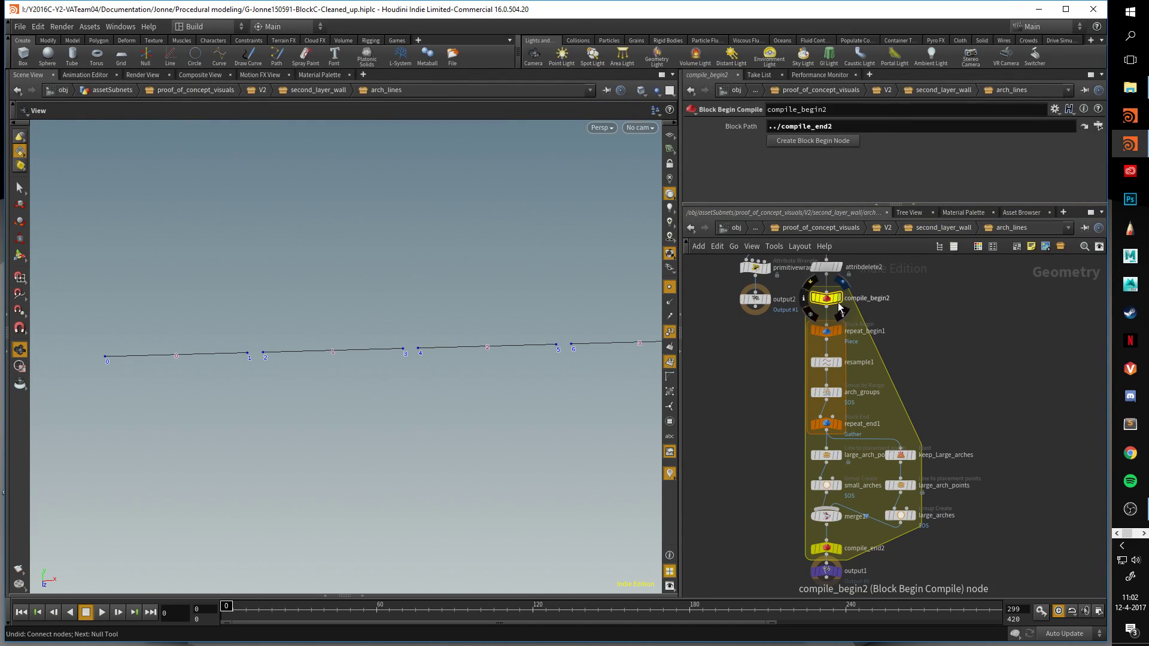
left_click(839, 548)
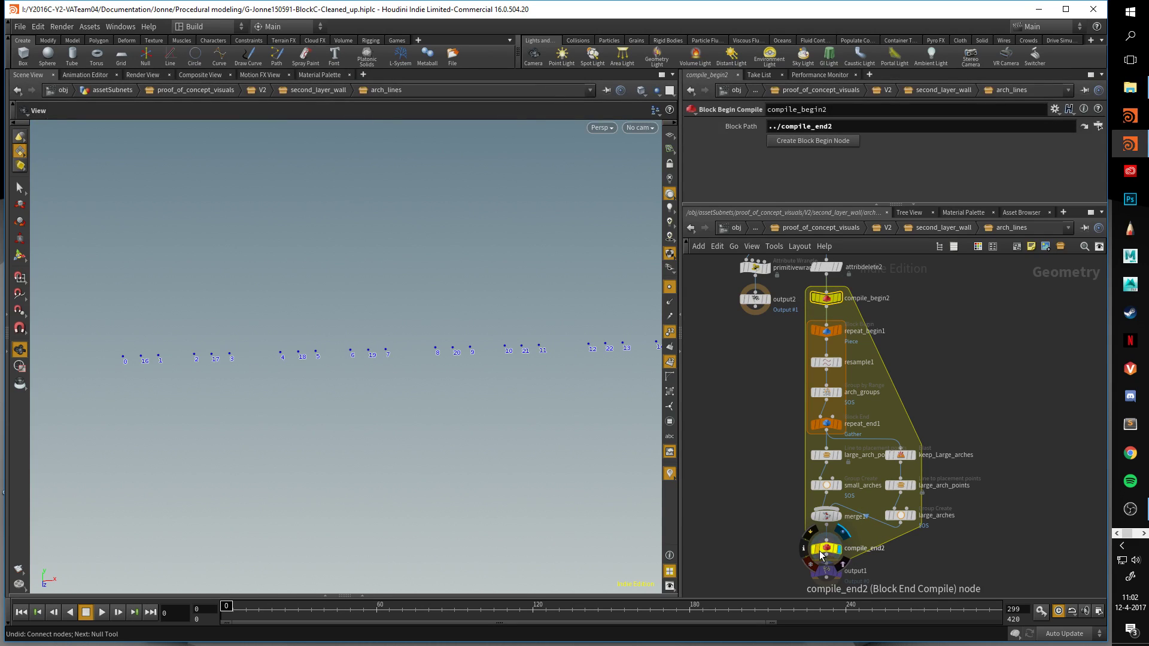
left_click(823, 552)
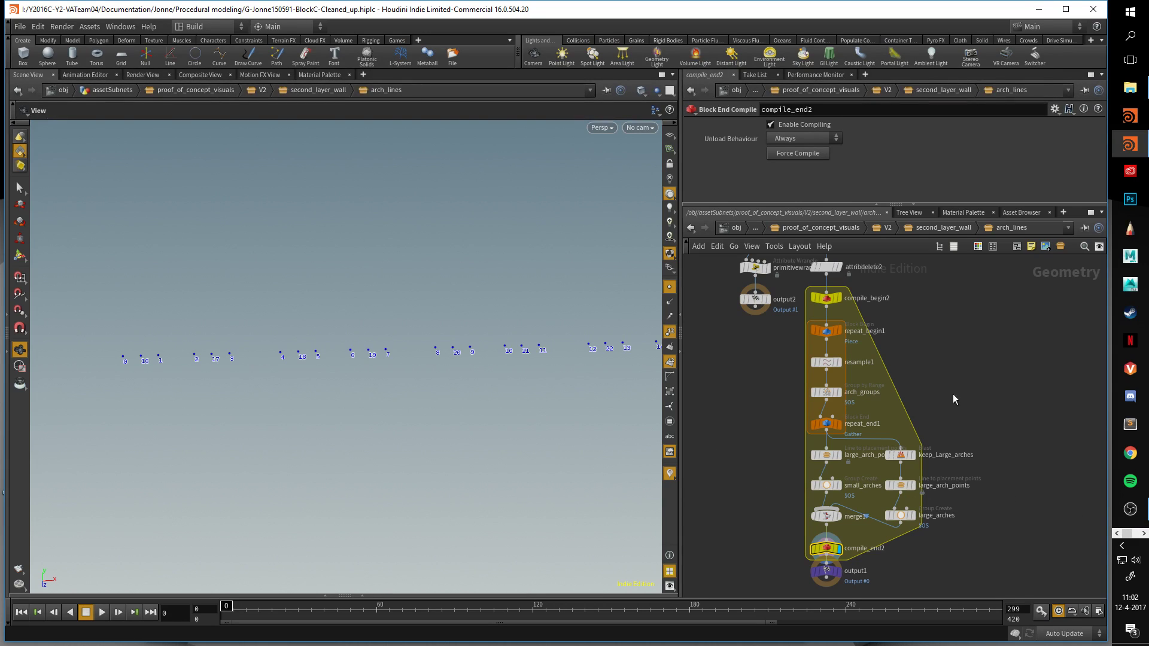
Display repeat_begin1 and frame the single line piece it feeds into the loop.
middle_click_drag(931, 363, 939, 390)
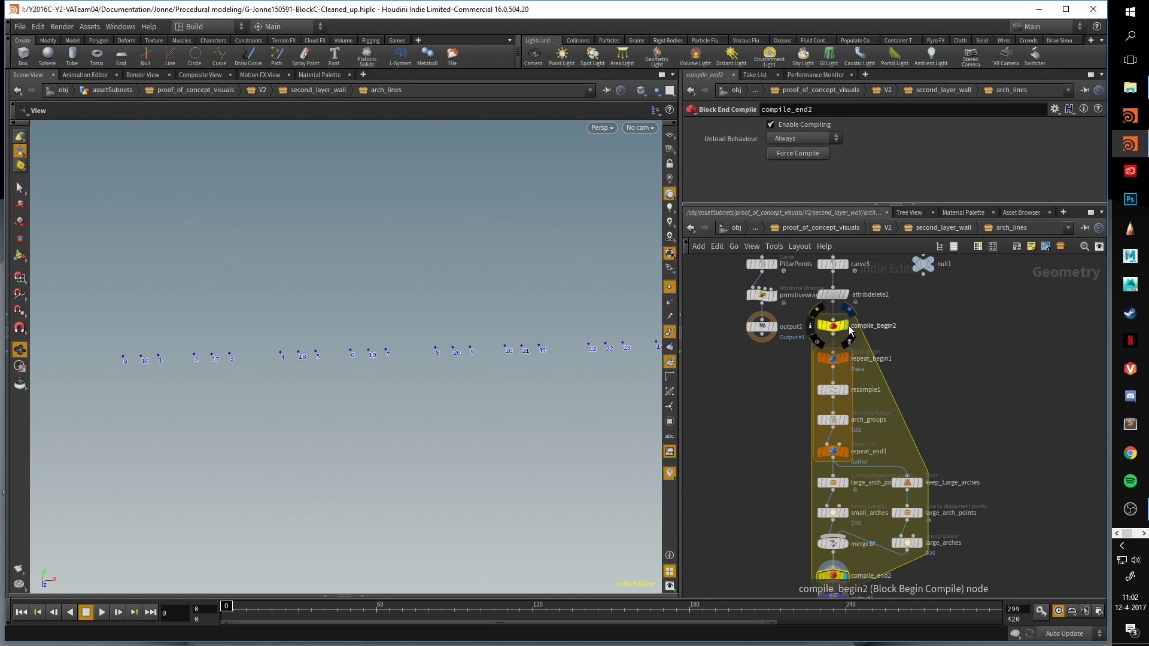
left_click(846, 358)
key("f")
left_click_drag(557, 356, 634, 400)
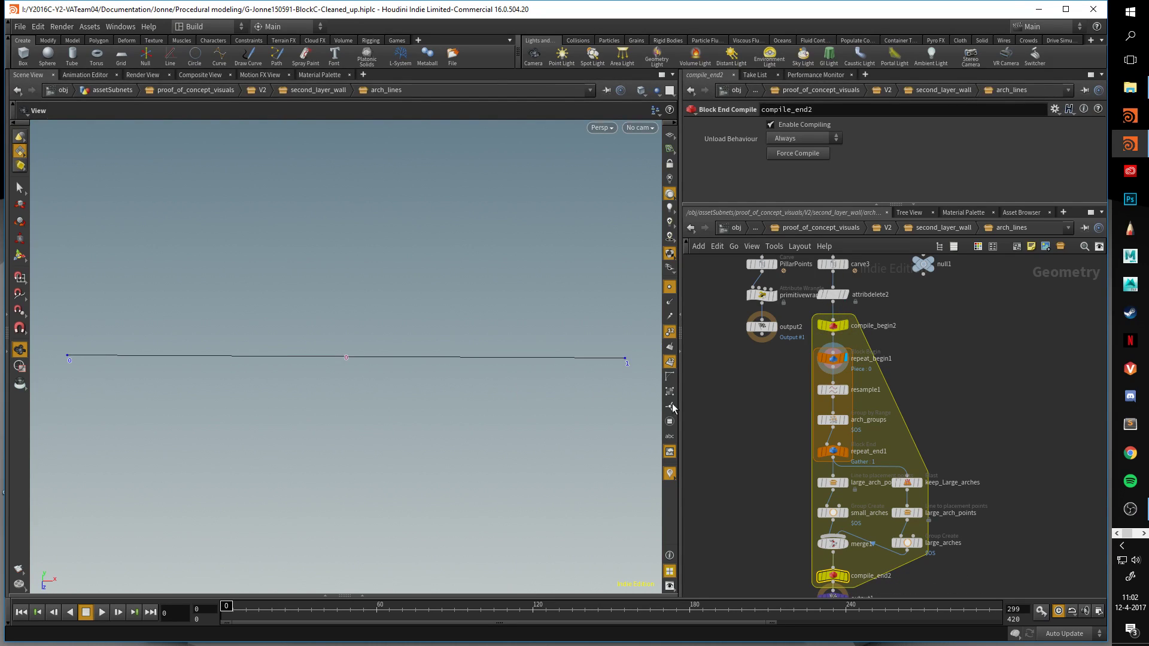
Display repeat_end1 to examine the gathered line segments, and hide the point and primitive numbers.
left_click(847, 457)
left_click_drag(325, 360, 565, 370)
right_click_drag(564, 370, 482, 367)
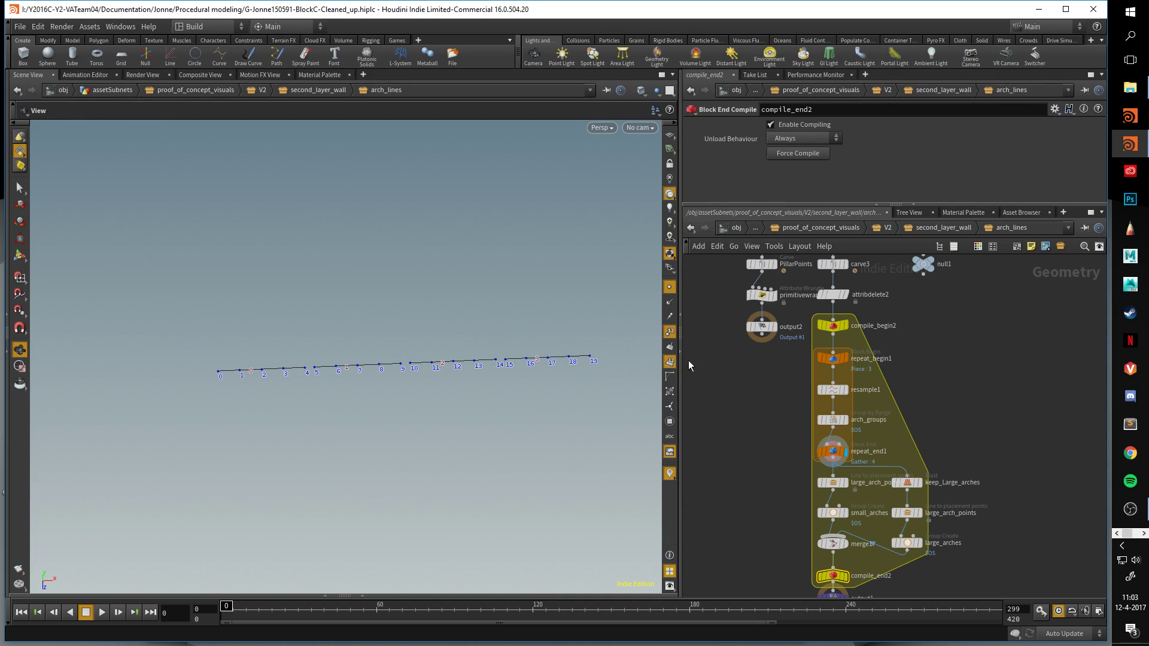
left_click(671, 362)
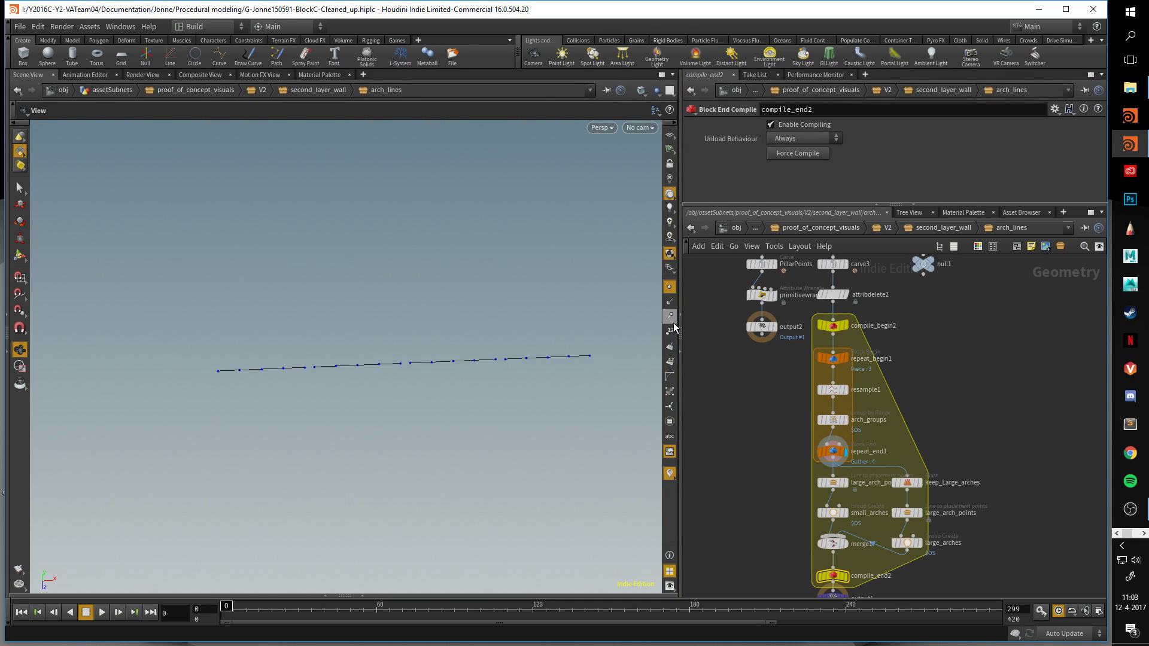
Display resample1 and then arch_groups, and examine the grouped points along the framed line piece.
left_click(844, 390)
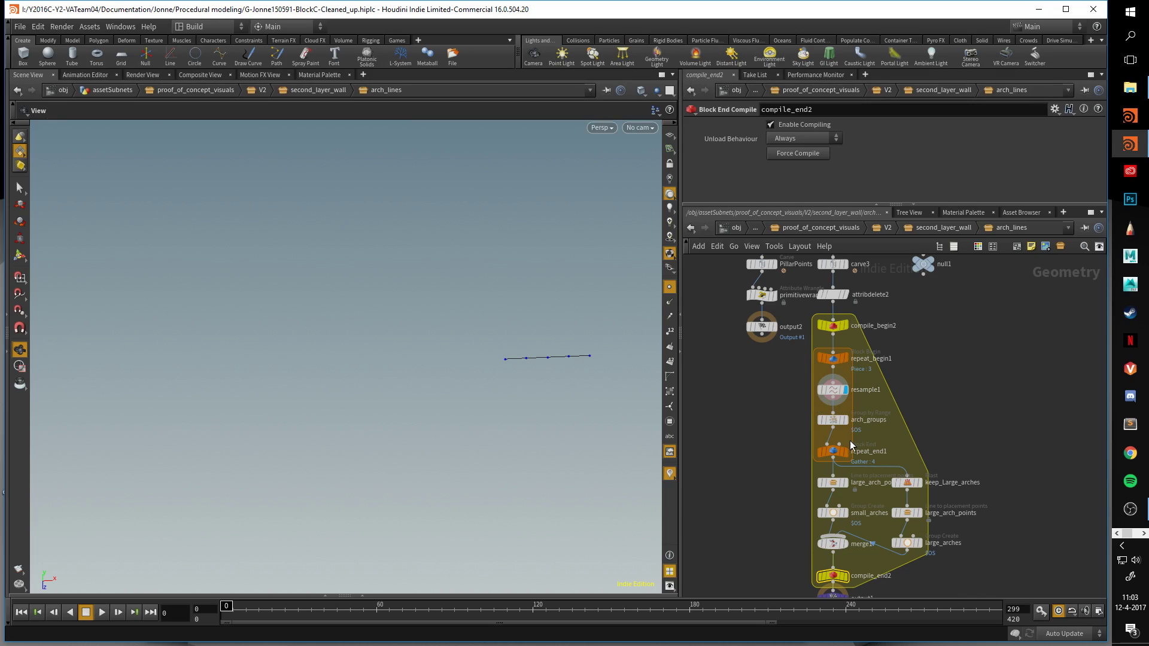
left_click(841, 421)
left_click(838, 424)
left_click_drag(551, 380, 587, 393)
key("space+g")
left_click_drag(501, 384, 507, 328)
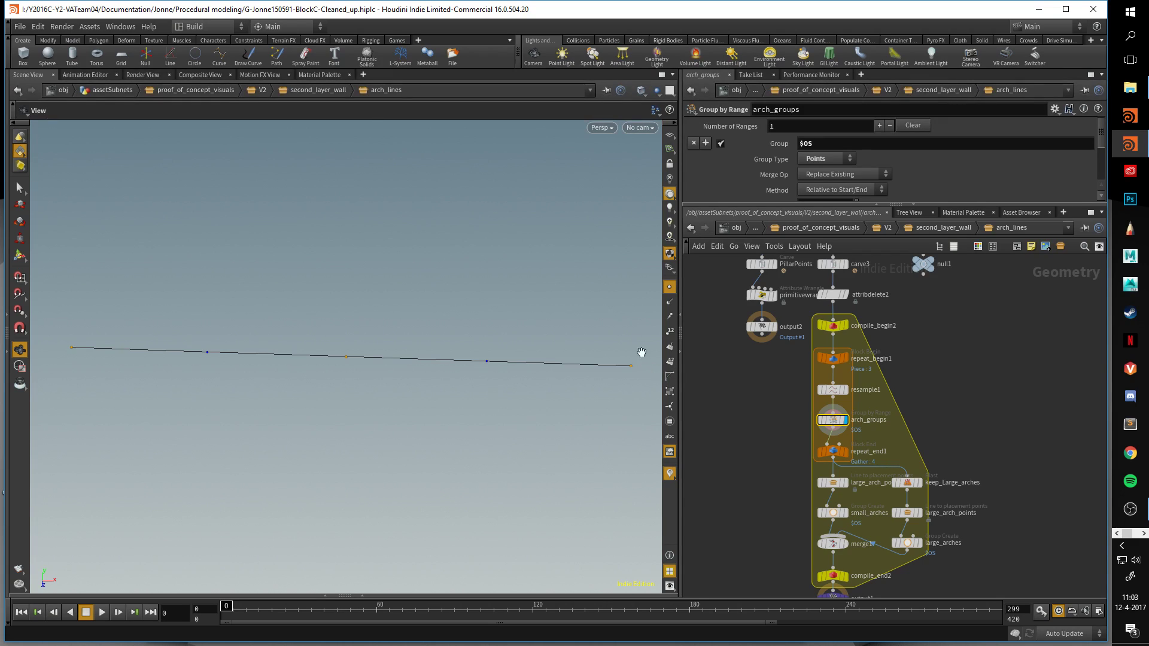
left_click_drag(211, 388, 496, 382)
left_click_drag(321, 380, 370, 379)
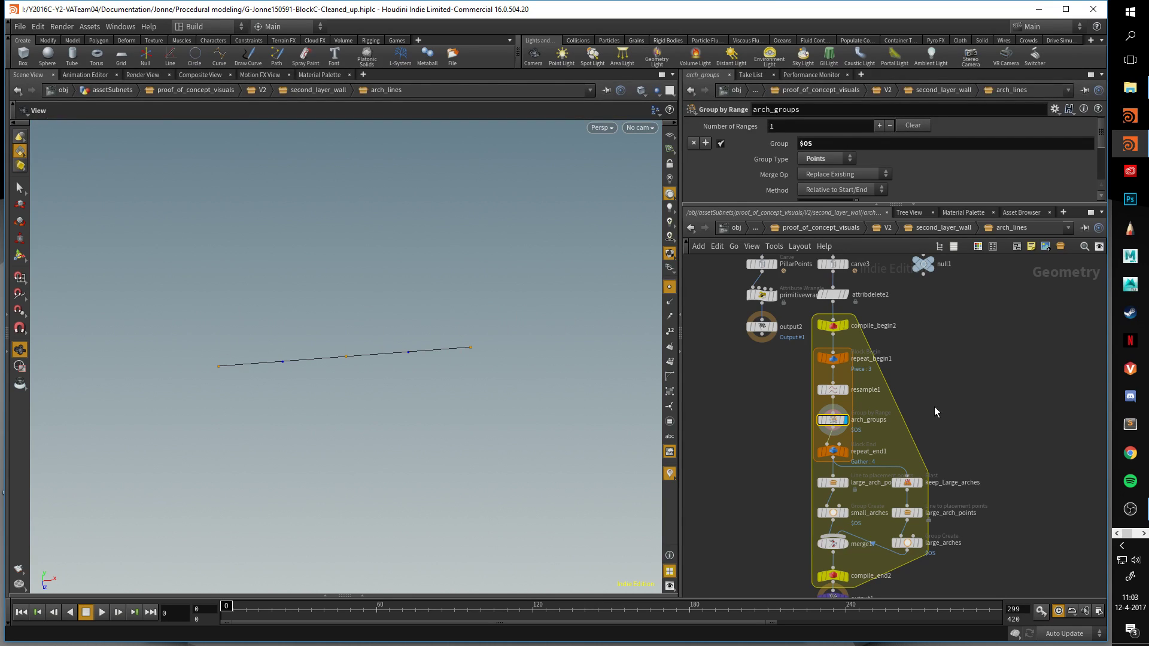
key("f")
mouse_move(323, 350)
left_mouse_down()
mouse_move(470, 382)
mouse_move(335, 333)
left_mouse_up()
Display the large_arch_points1 node below repeat_end1 and open its subnetwork.
left_click(846, 483)
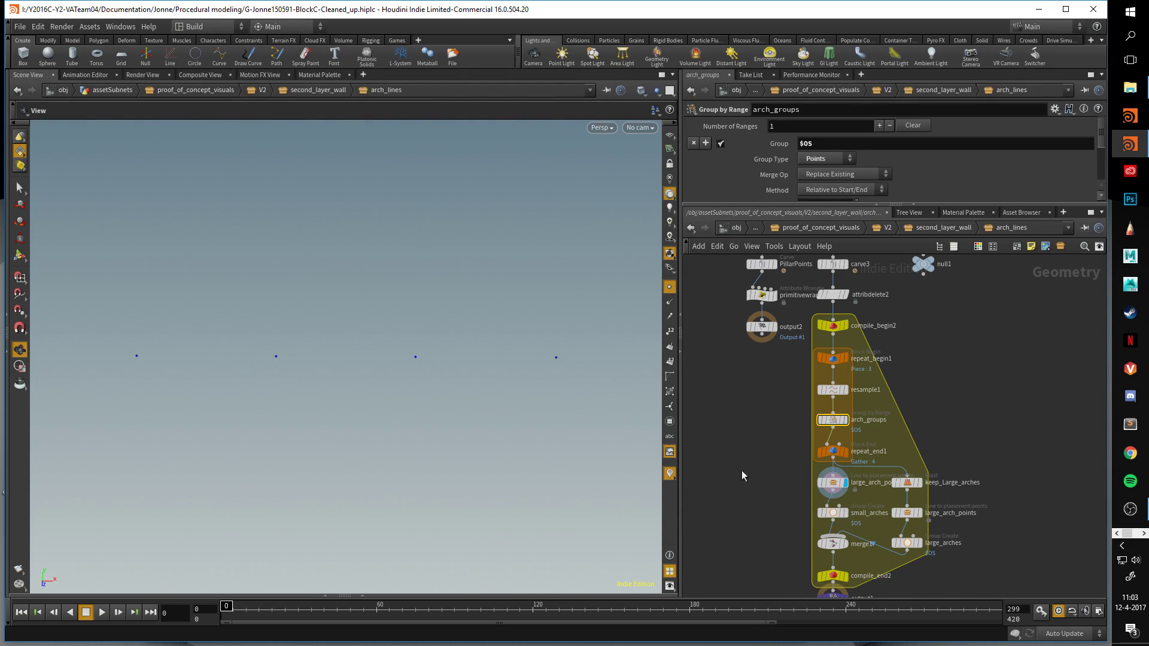
scroll(560, 421, "down", 2)
scroll(803, 488, "up", 3)
double_click(799, 452)
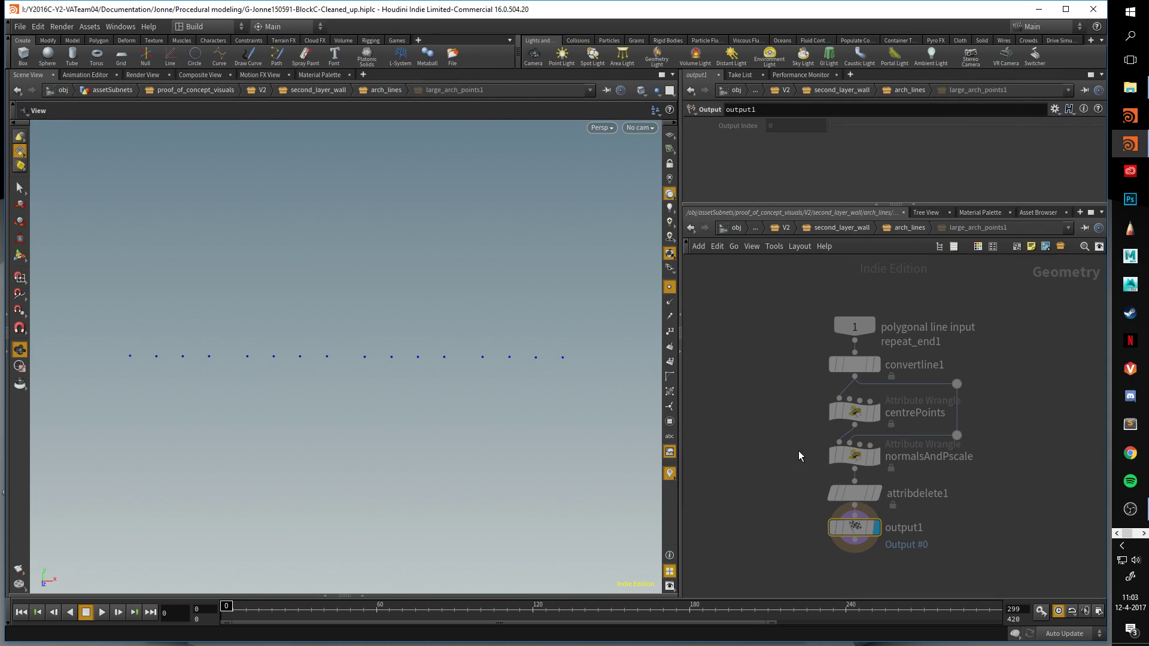
Inspect the centrePoints wrangle and convertline1 settings, and try to display convertline1 inside the large_arch_points1 subnetwork.
left_click(854, 412)
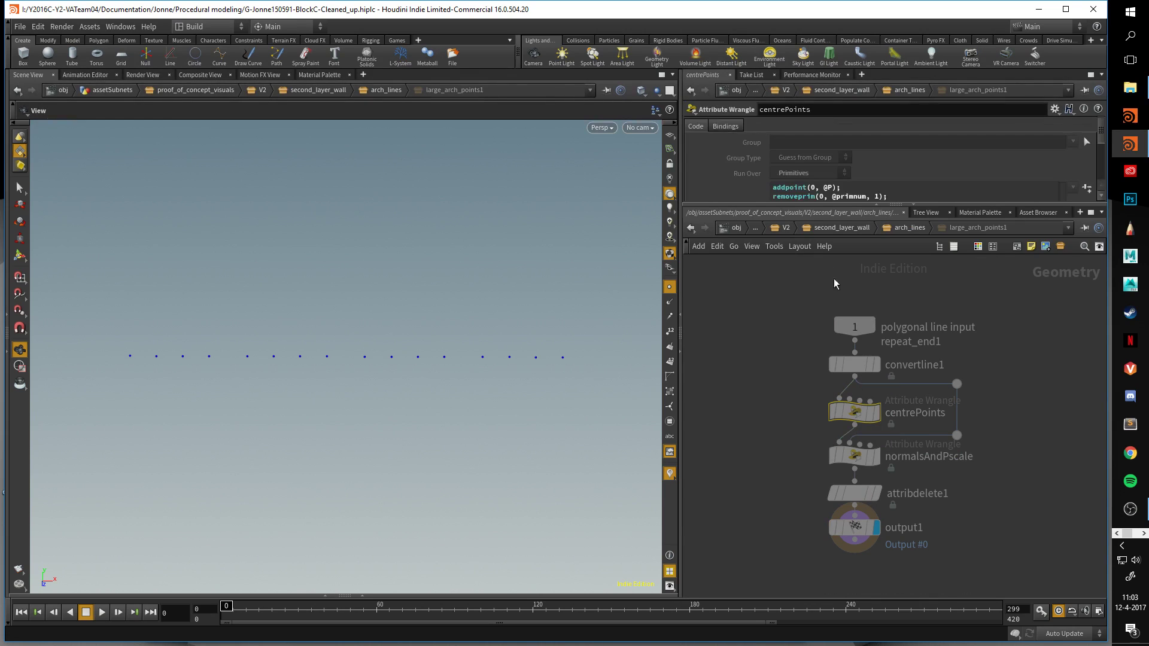
left_click(874, 367)
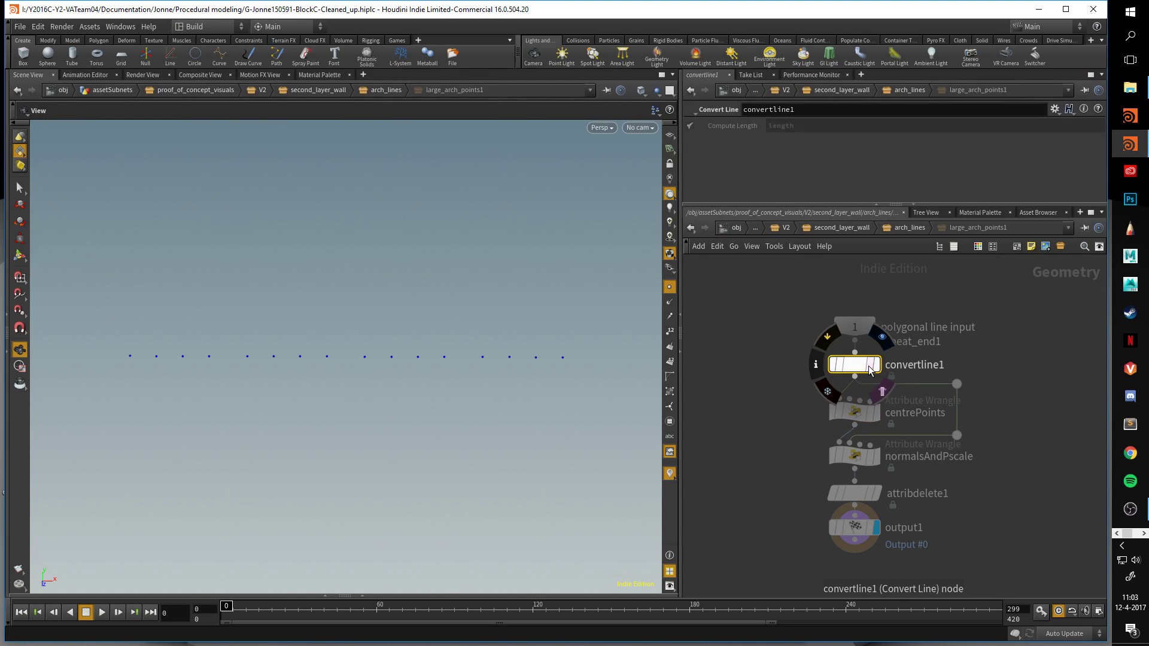
left_click(878, 365)
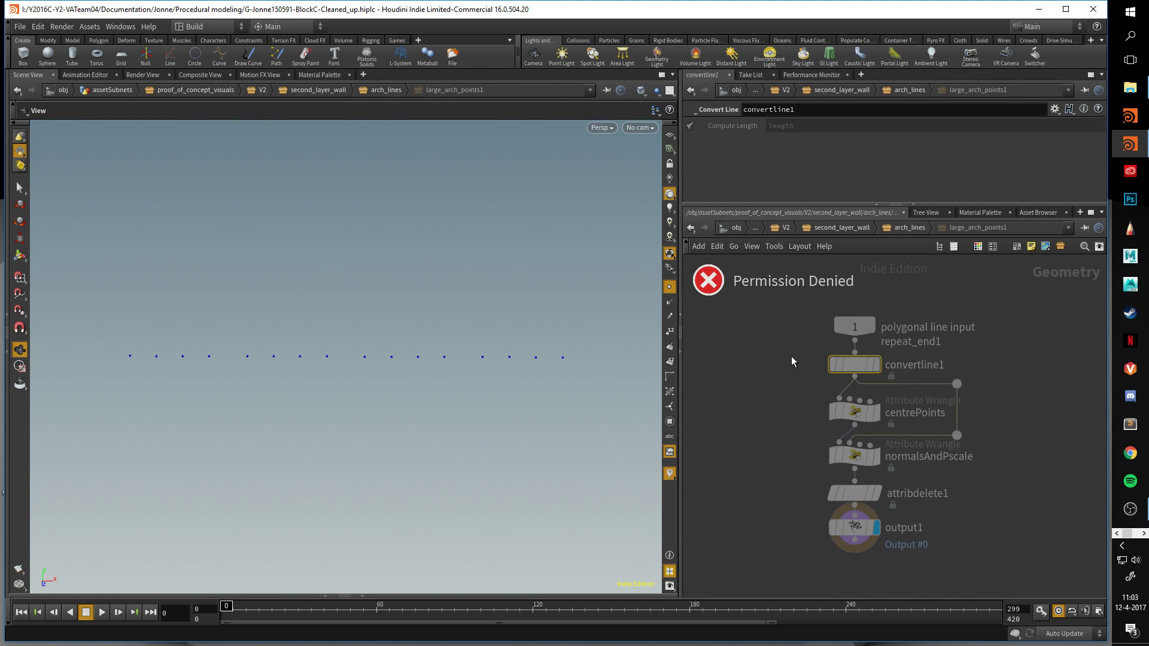
Return to the arch_lines network, select large_arch_points, and display merge1 to examine the combined small and large arch points.
left_click(901, 228)
left_click(886, 442)
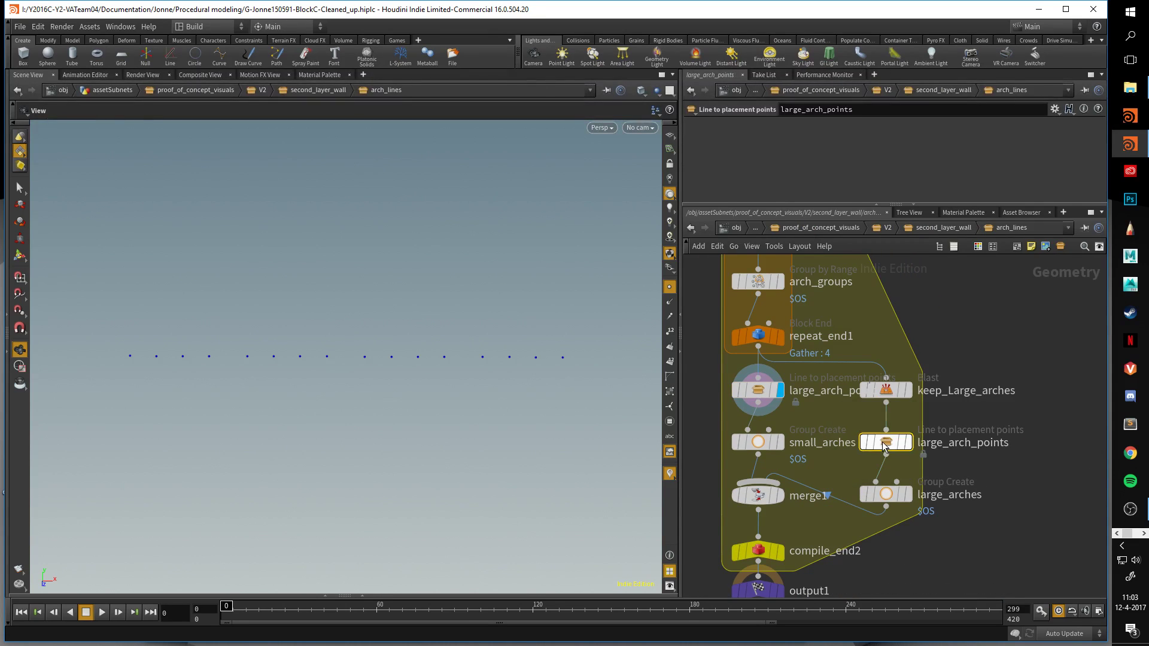
left_click(786, 416)
left_click(778, 496)
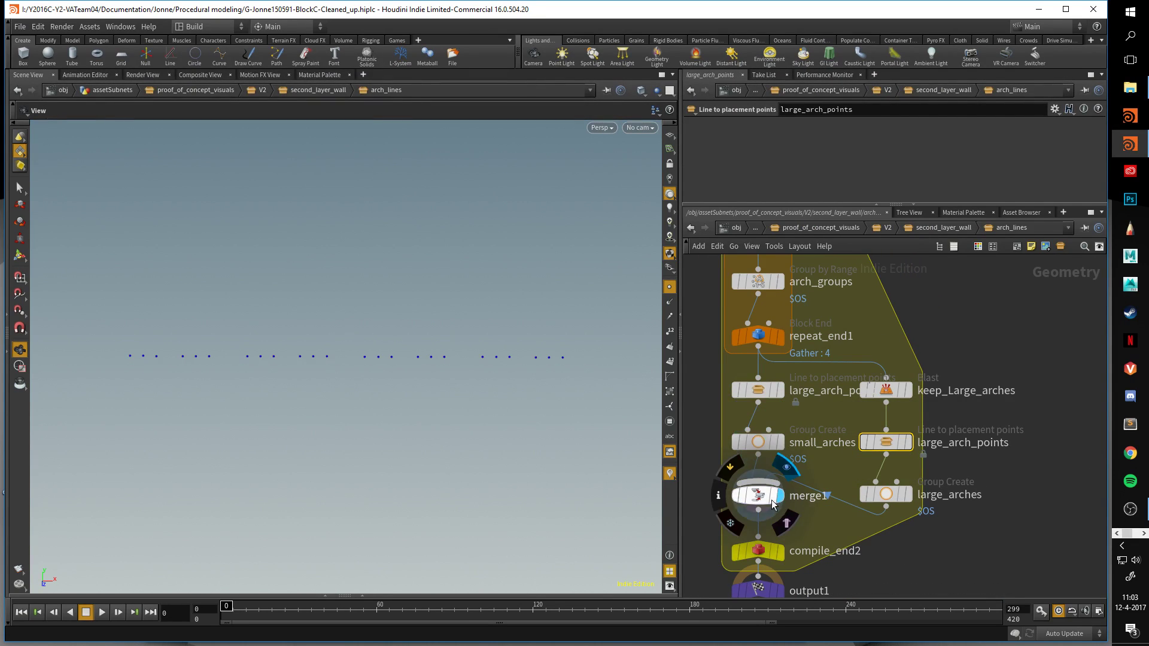
middle_click_drag(849, 568, 852, 470)
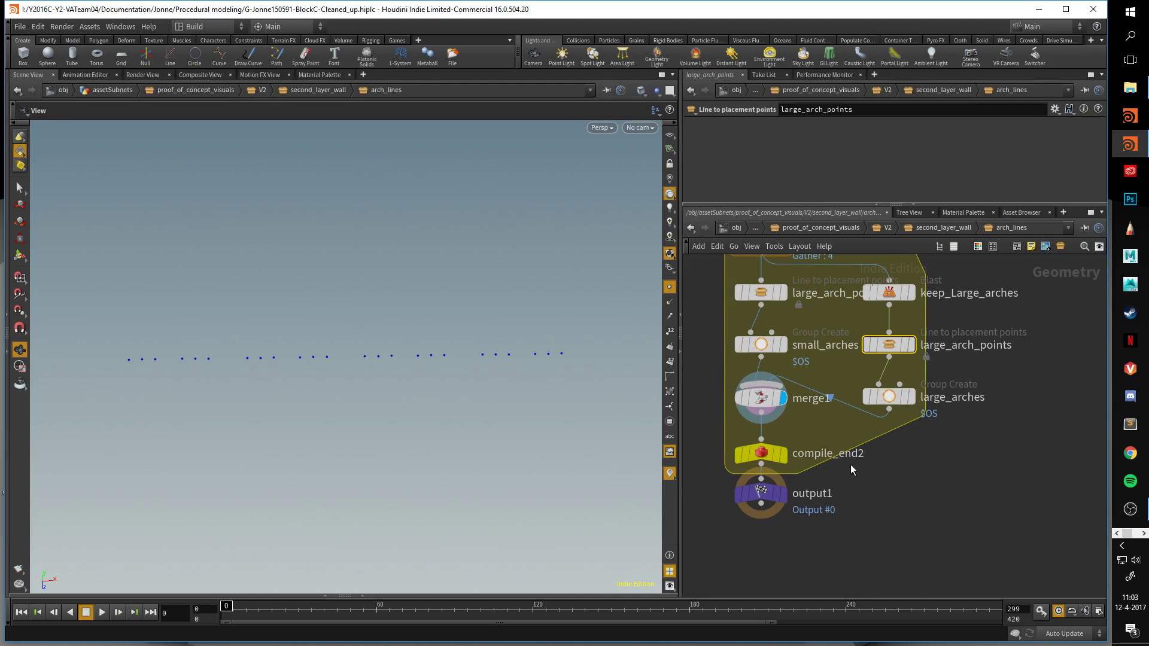
left_click(784, 498)
Display primitivewrangle1 in the PillarPoints branch and enlarge the parameter area to read its VEX expression.
middle_click_drag(766, 410, 831, 551)
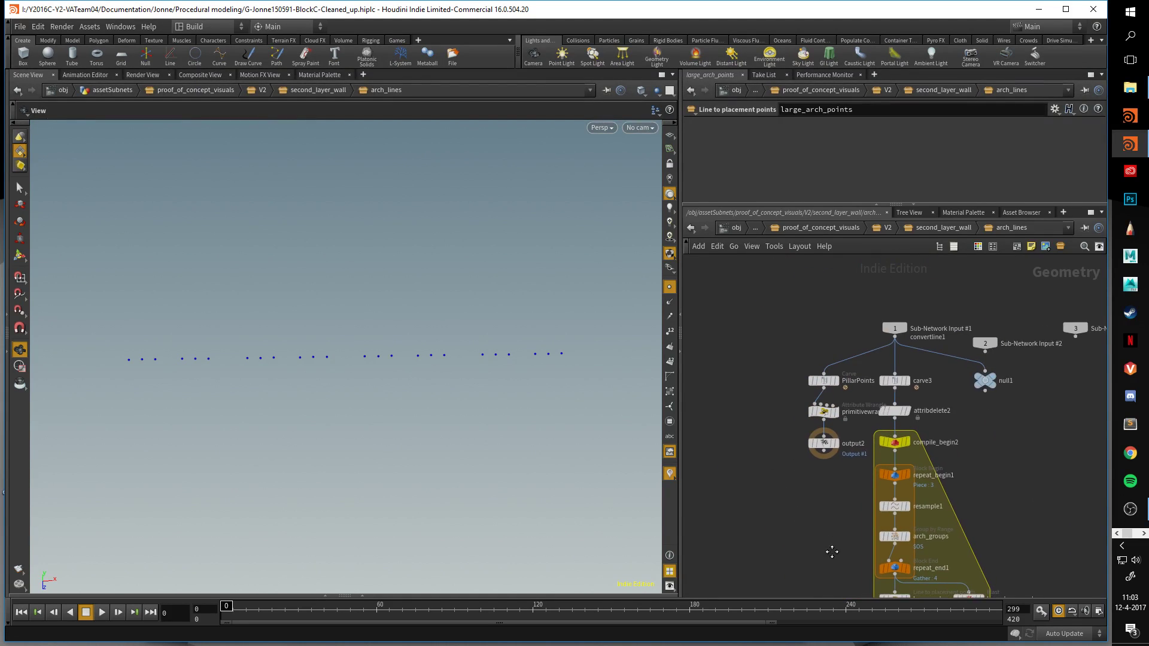
scroll(817, 491, "up", 2)
left_click(844, 379)
left_click(828, 379)
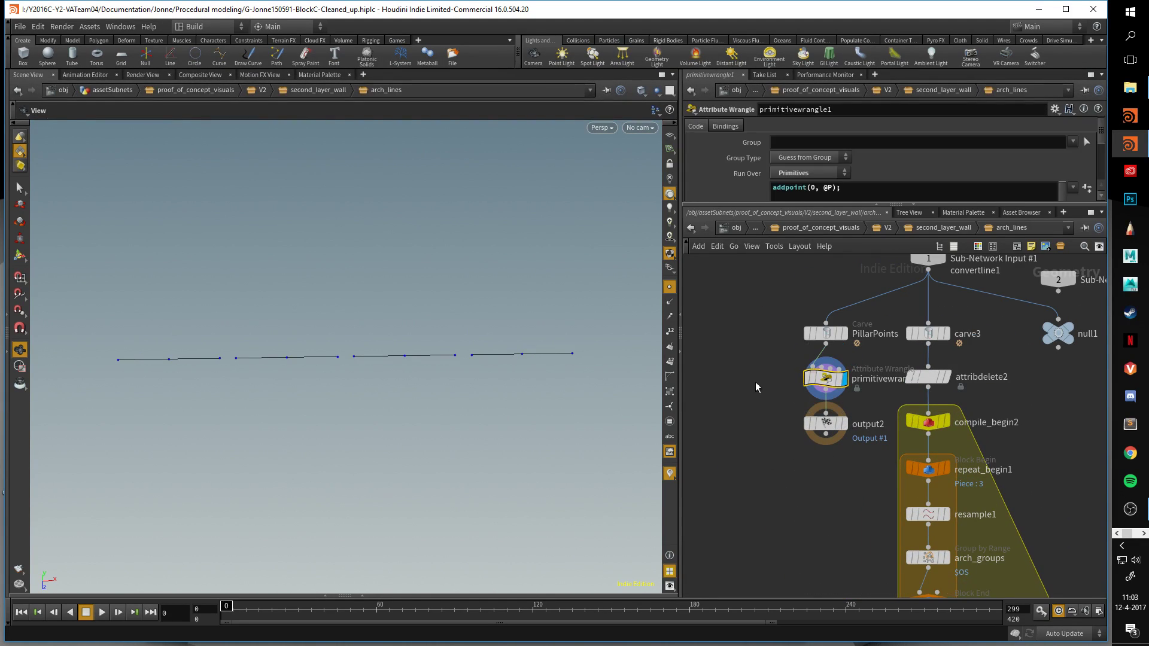
left_click_drag(784, 207, 784, 277)
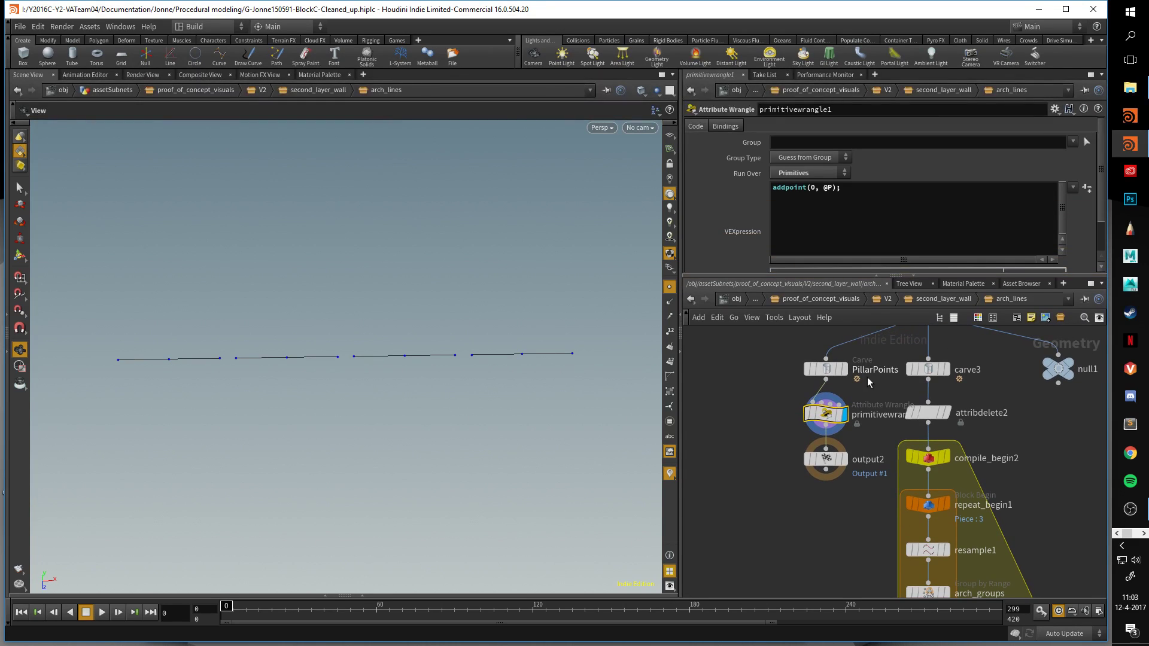
Display the PillarPoints carve and then primitivewrangle1 to compare the carved lines with the added centre points.
left_click(838, 370)
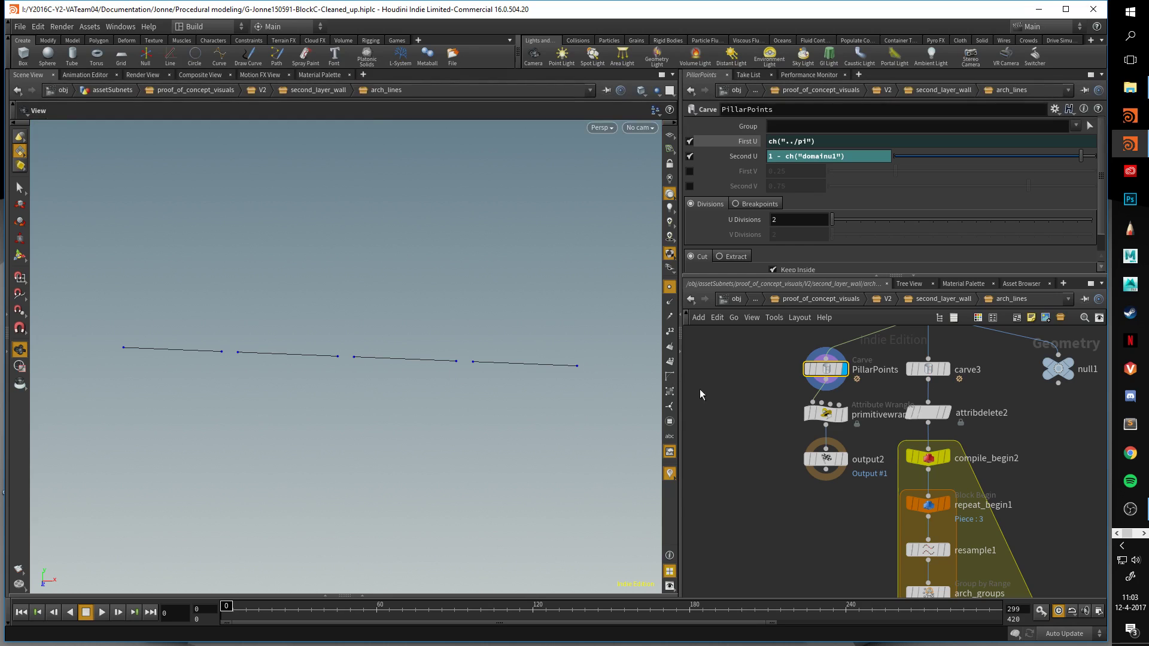
left_click(826, 413)
left_click_drag(521, 388, 507, 382)
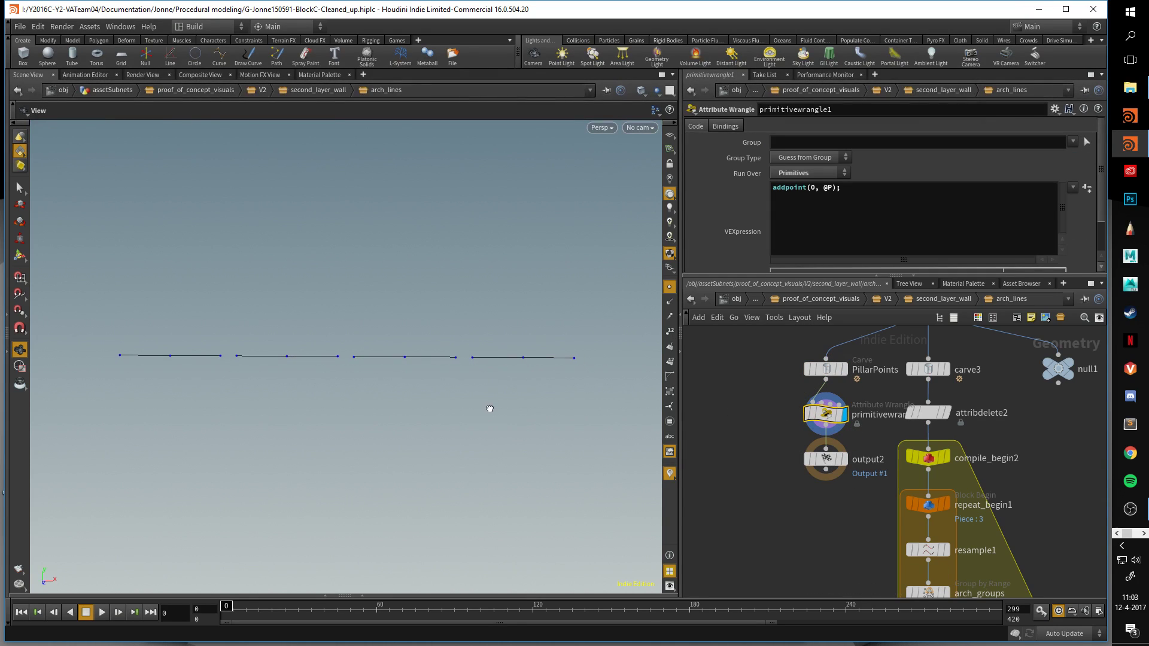
middle_click_drag(758, 396, 730, 401)
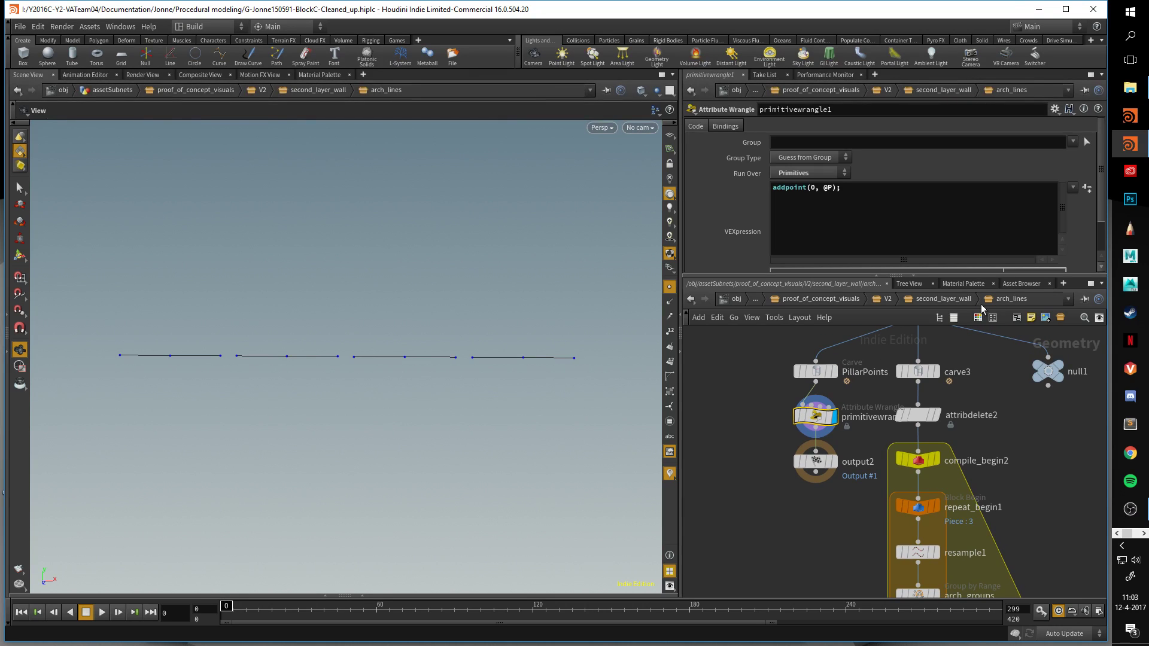
Open place_pillars in the second_layer_wall network and look inside its assets subnetwork.
left_click(959, 299)
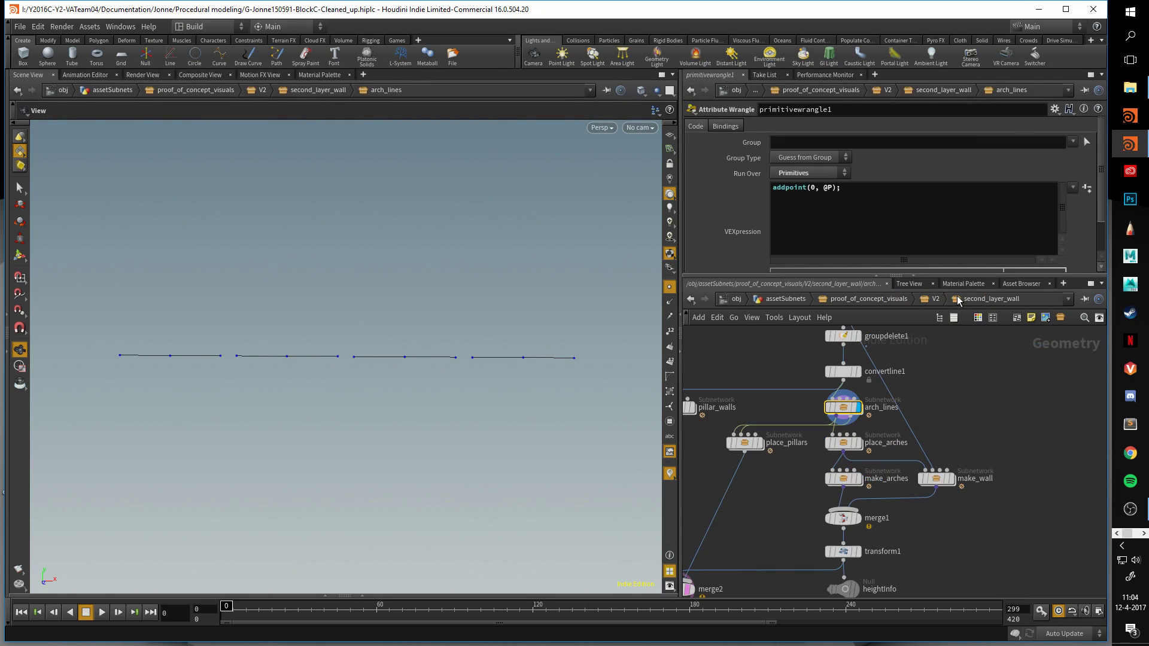
double_click(811, 432)
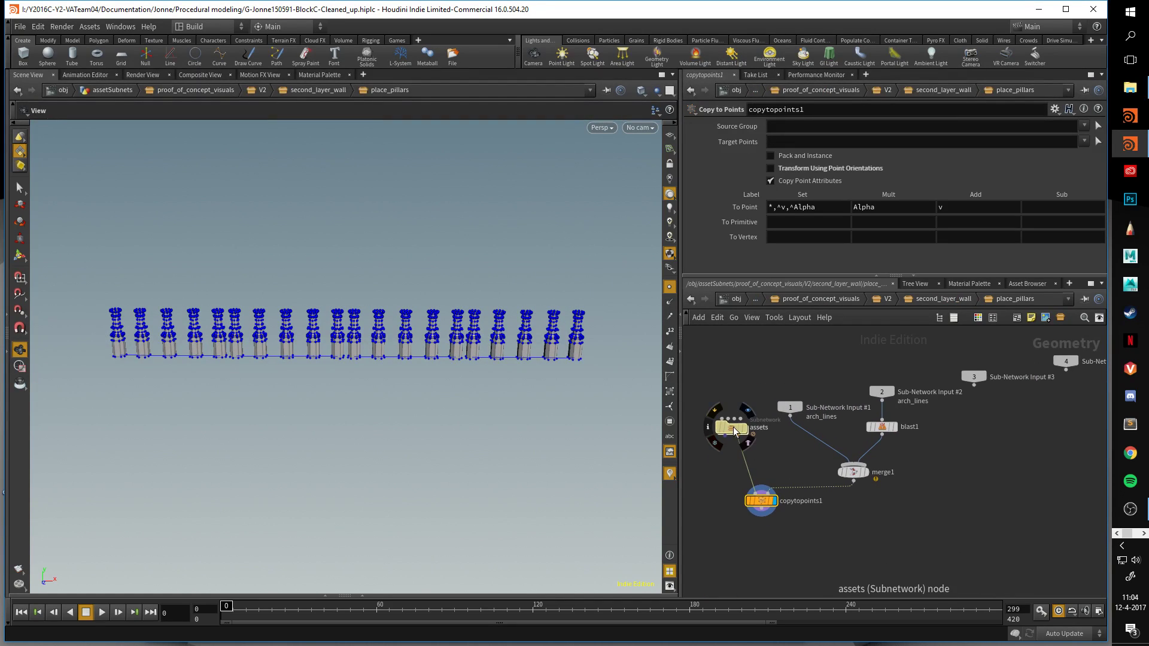
double_click(735, 427)
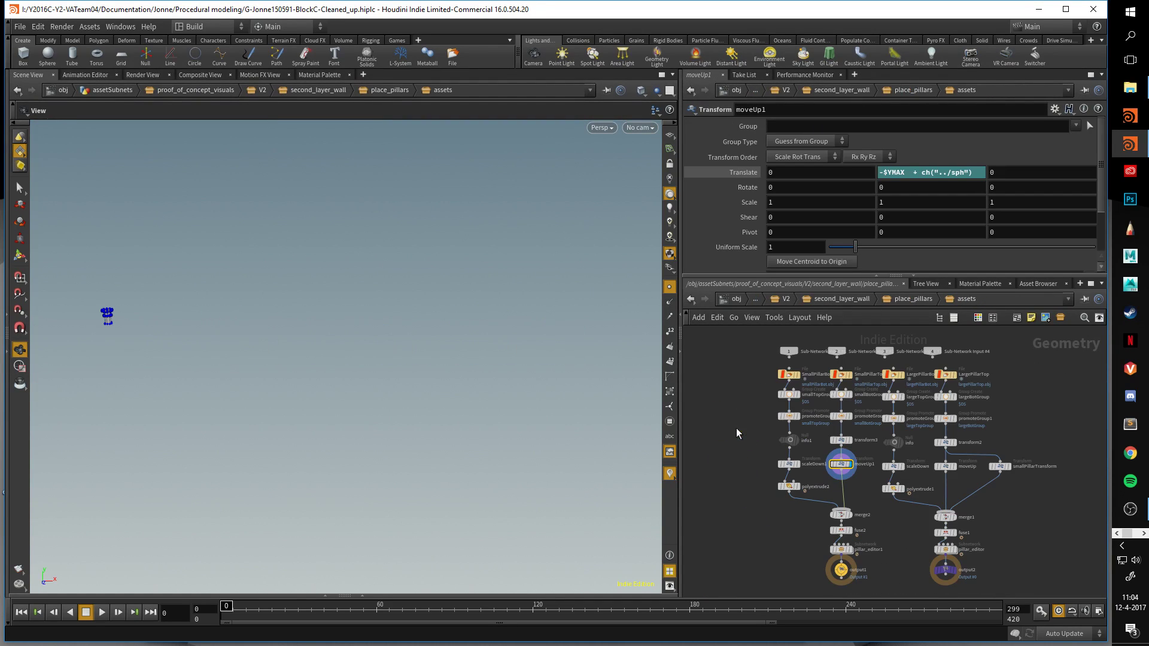
left_click(909, 297)
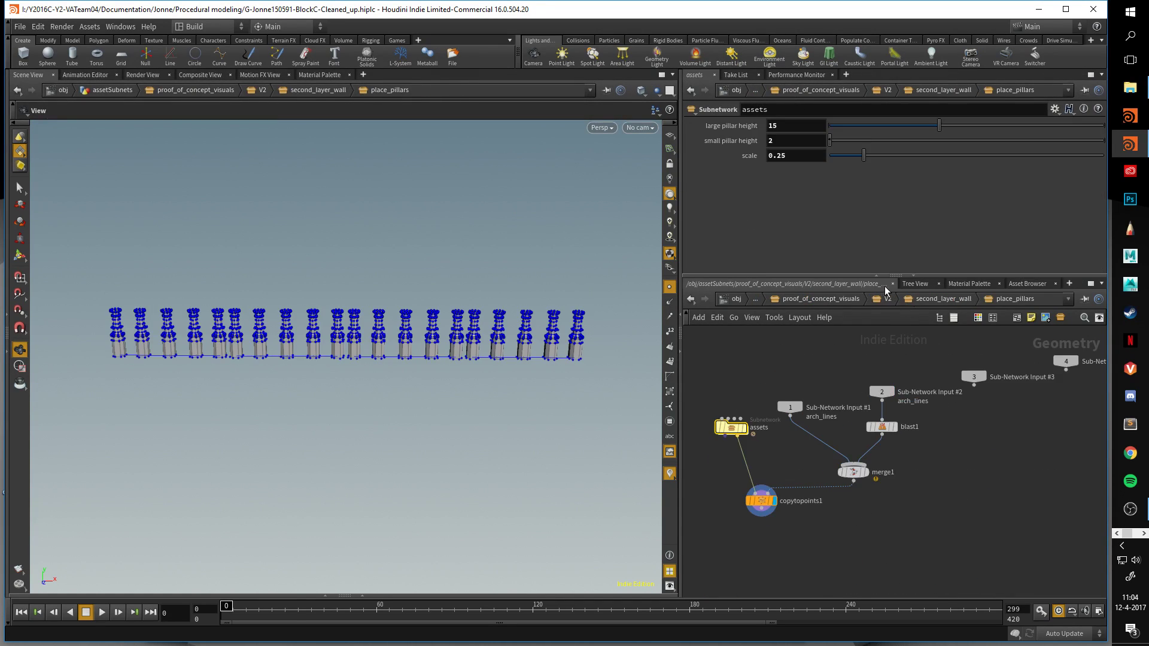
Return to second_layer_wall, display the make_wall subnetwork, and hide the points in the viewport.
left_click(950, 302)
middle_click_drag(1044, 527, 865, 500)
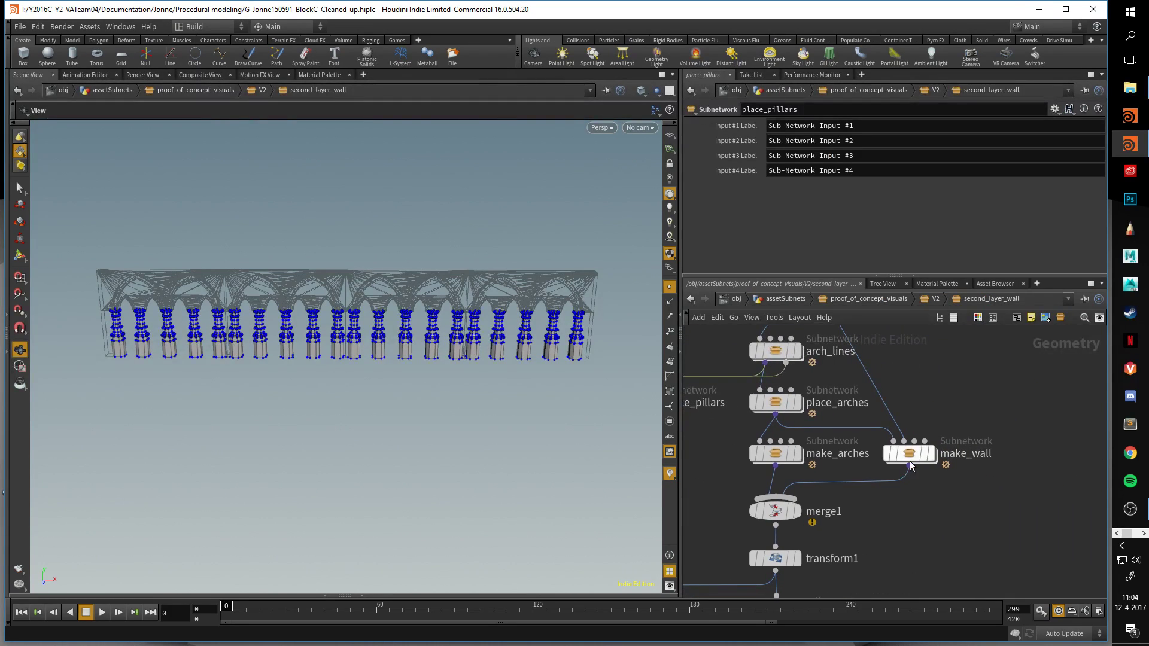
left_click(931, 454)
left_click(673, 291)
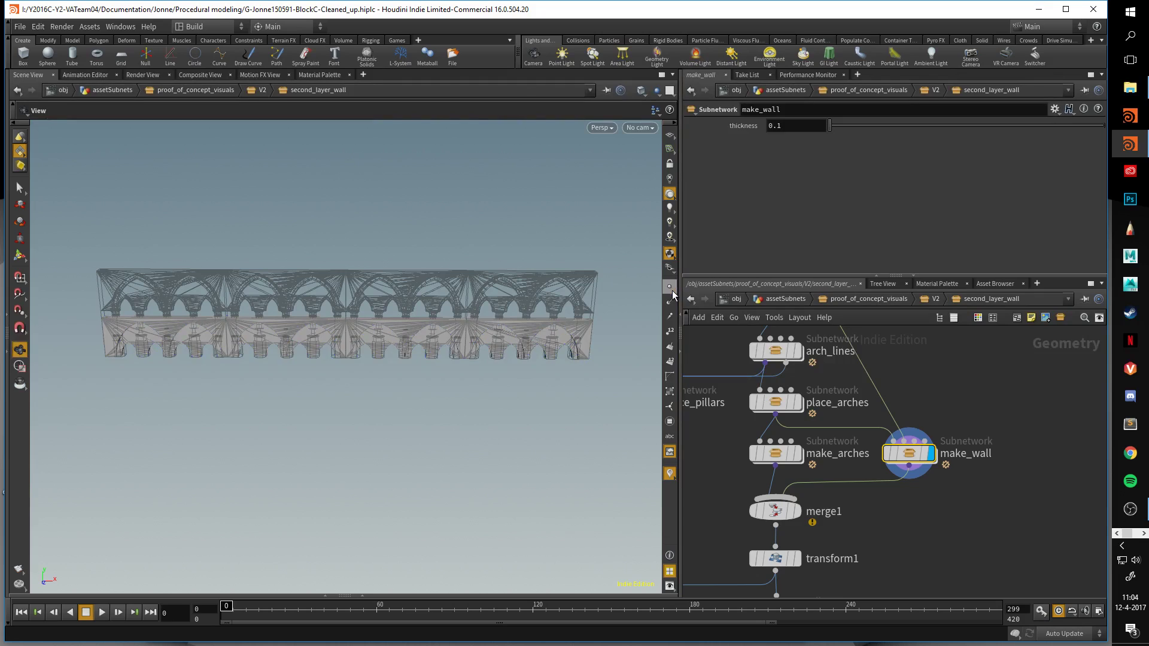
Turn off the template display of merge2 and frame the make_wall geometry in the viewport.
middle_click_drag(729, 493, 945, 378)
left_click(780, 527)
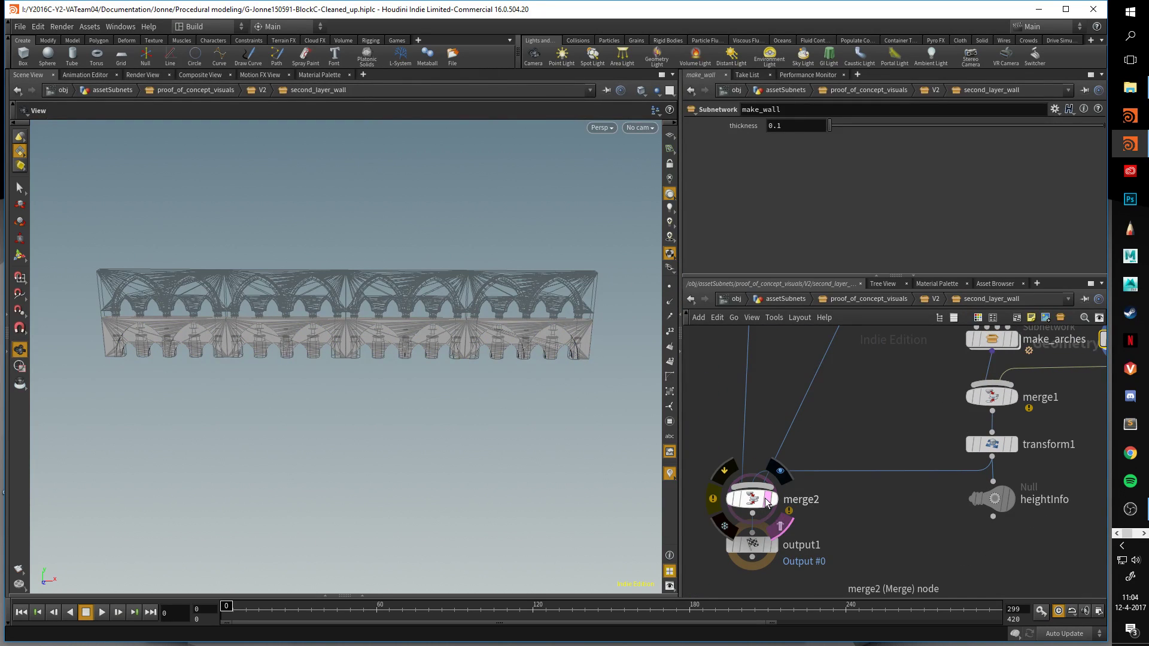
key("space+g")
left_click_drag(539, 376, 518, 377)
middle_click_drag(818, 416, 644, 494)
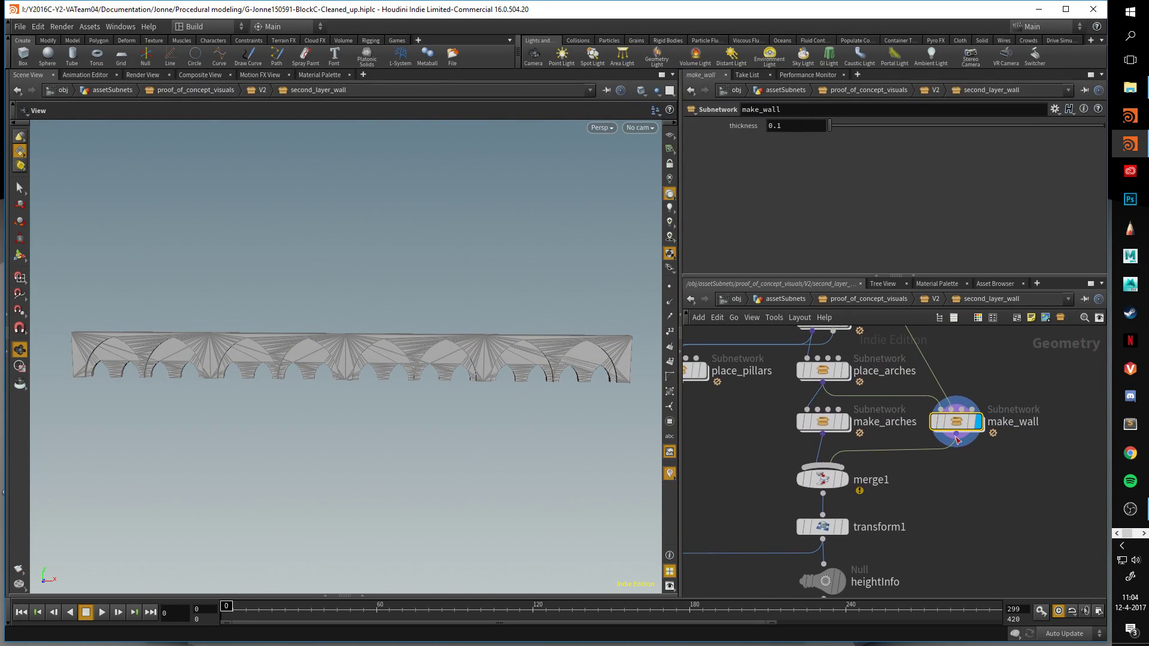
Open the make_wall subnetwork and examine the wall blocks extruded by polyextrude3.
double_click(953, 420)
middle_click_drag(897, 447, 979, 460)
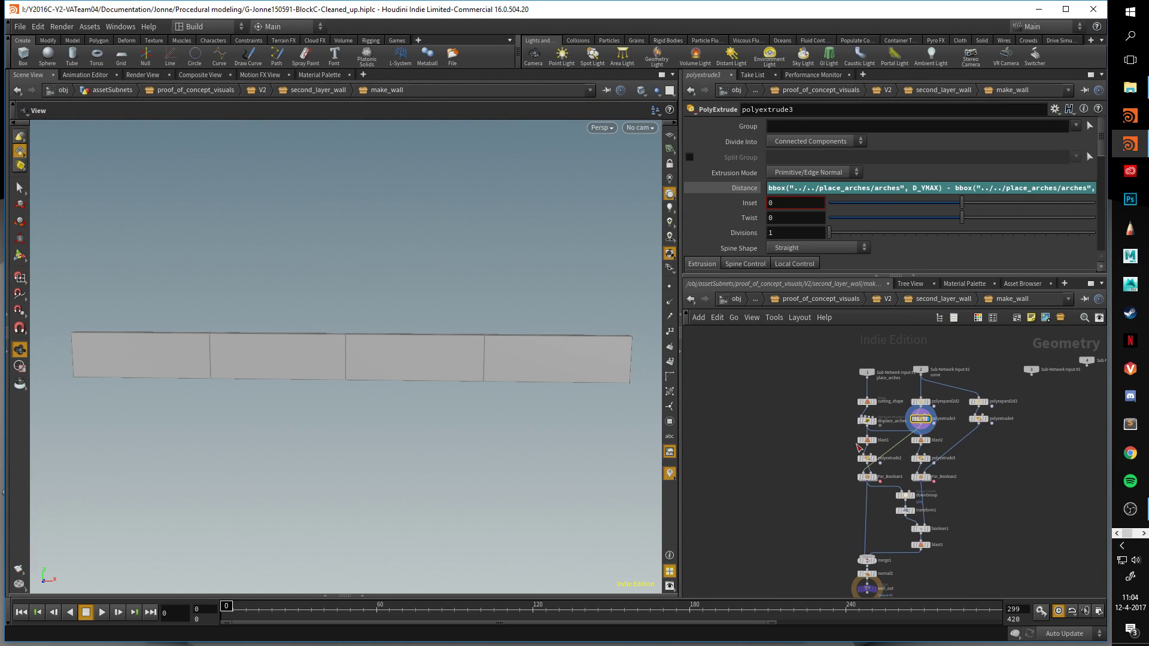
mouse_move(538, 389)
left_mouse_down()
mouse_move(465, 387)
mouse_move(555, 402)
left_mouse_up()
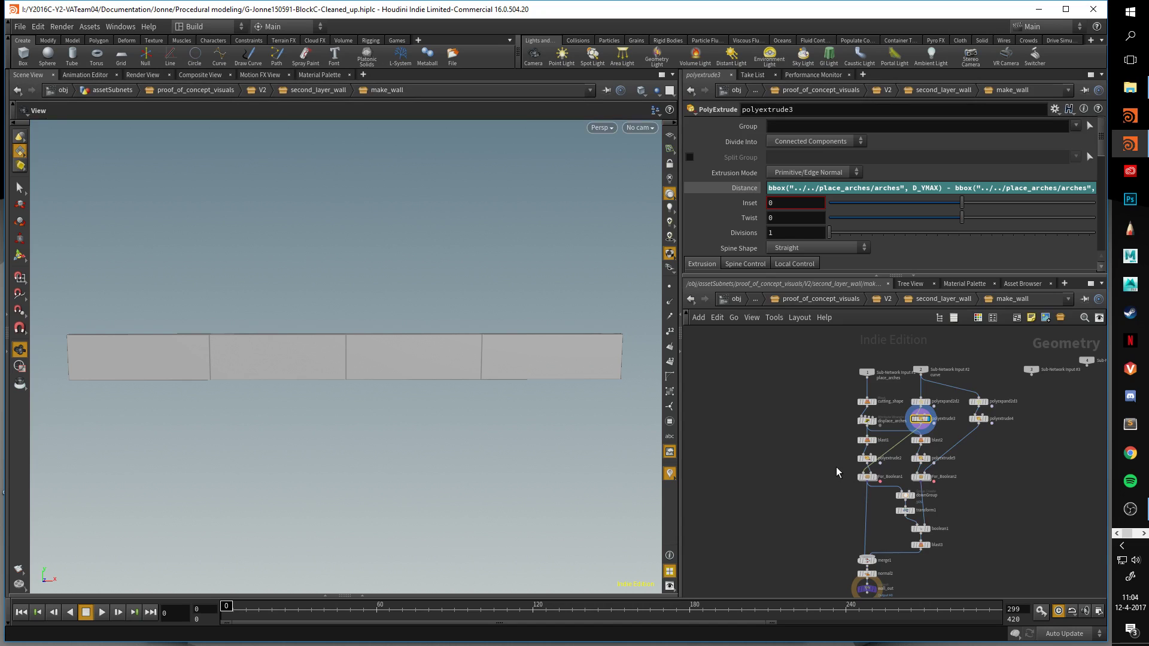
Display For_Boolean1 to examine the wall with the large arches cut out.
scroll(856, 470, "up", 5)
left_click(867, 481)
mouse_move(560, 402)
left_mouse_down()
mouse_move(558, 415)
mouse_move(570, 392)
left_mouse_up()
mouse_move(913, 492)
middle_mouse_down()
mouse_move(888, 445)
mouse_move(901, 490)
middle_mouse_up()
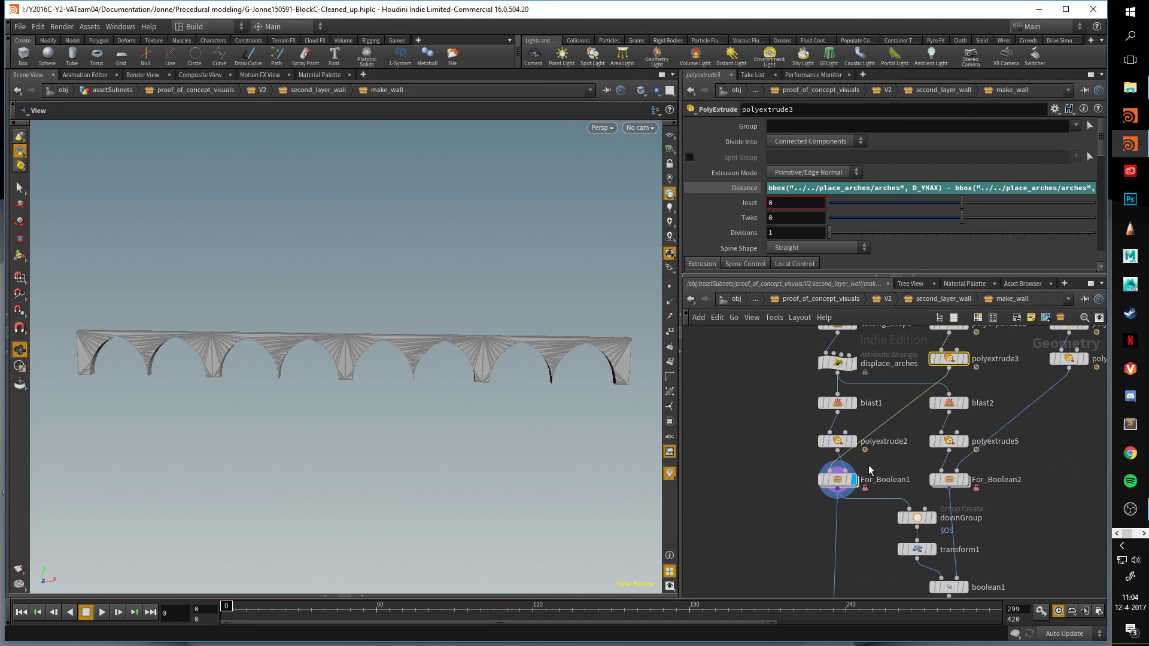
Display polyextrude2, polyextrude3 and For_Boolean1 in turn to compare the large arch cutters, wall blocks and cut wall.
left_click(853, 442)
left_click_drag(424, 367, 479, 400)
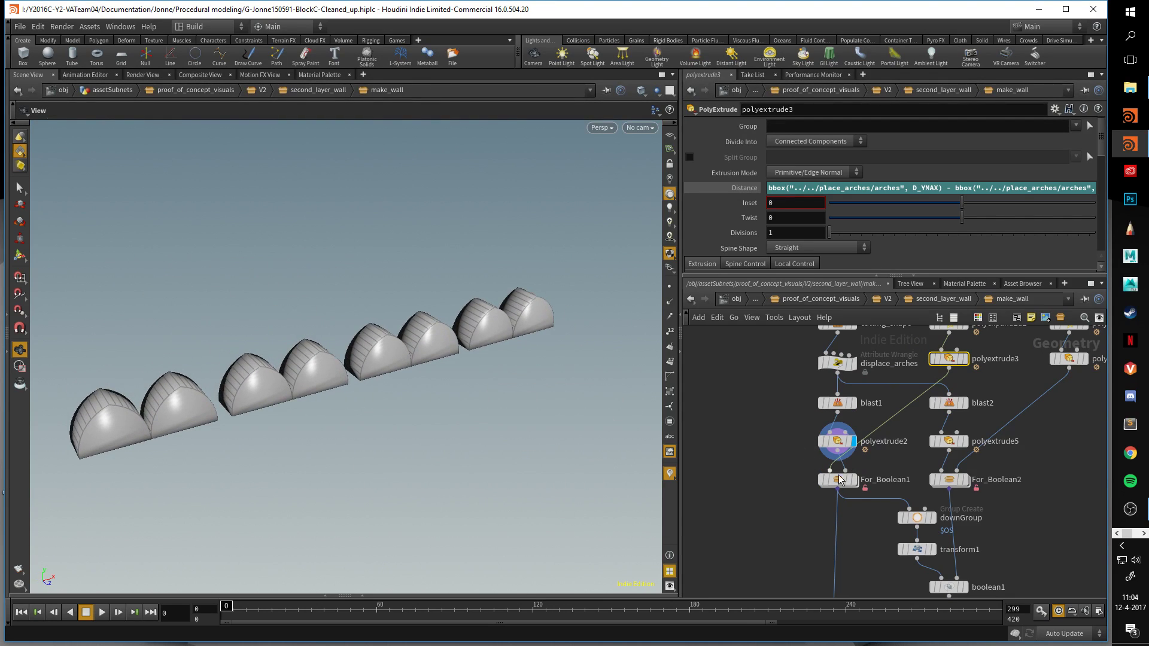
left_click(968, 361)
left_click(856, 480)
Display polyextrude5 and then For_Boolean2, with For_Boolean1 shown as a template, to examine the small arch cutouts.
middle_click_drag(995, 520, 918, 500)
left_click(883, 418)
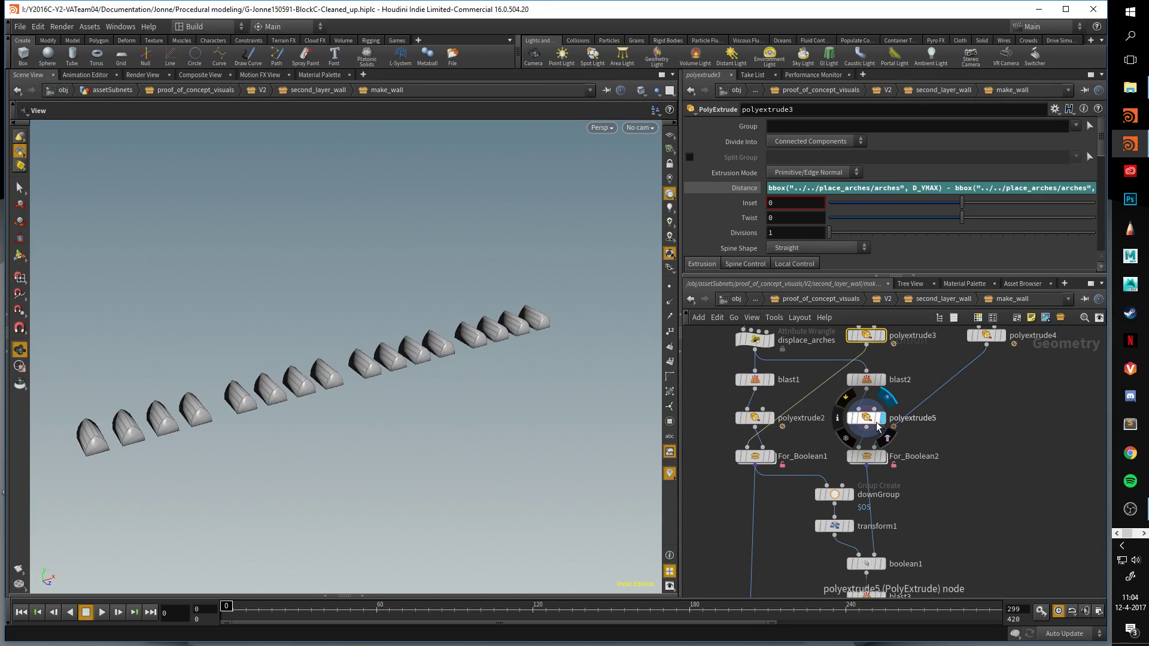
left_click(884, 457)
left_click_drag(548, 383, 456, 393)
left_click(768, 457)
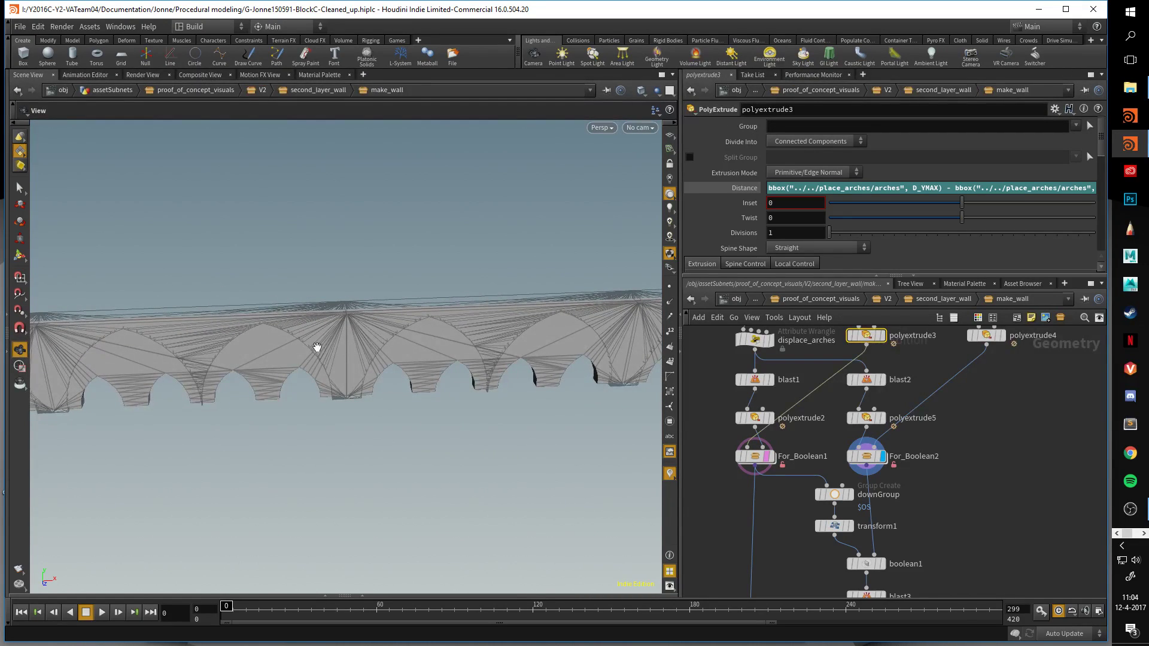
Display boolean1 and then blast3, viewing the thinner inner wall against the templated wall from the front and end.
middle_click_drag(1011, 576, 1004, 454)
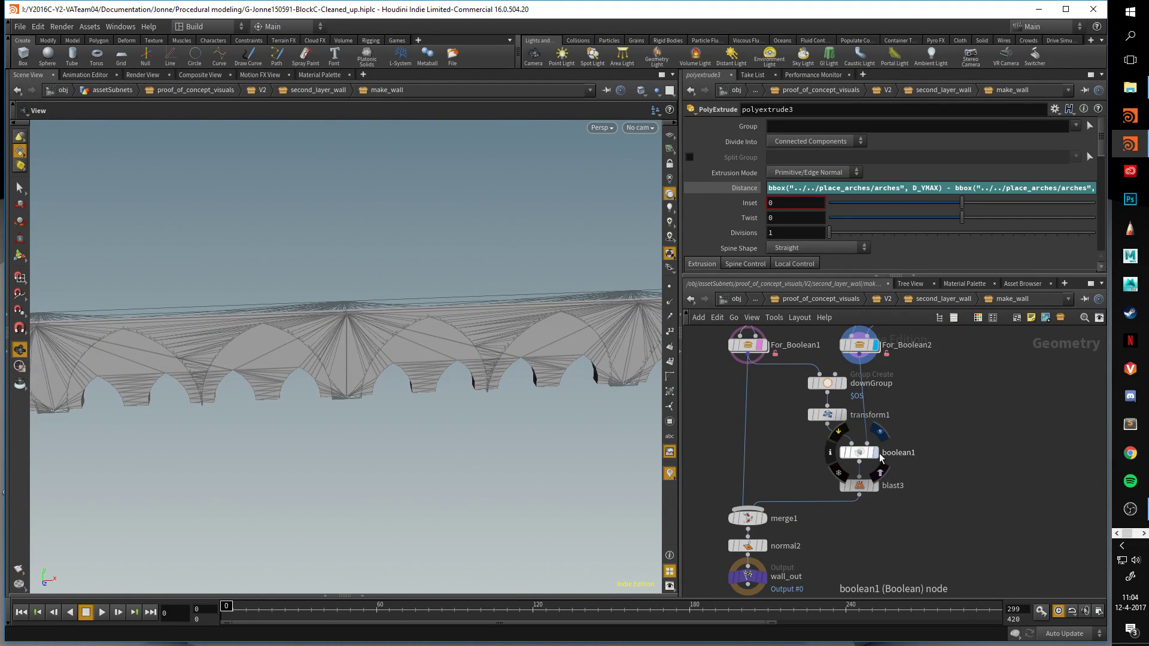
left_click(879, 456)
left_click_drag(449, 364, 477, 344)
mouse_move(872, 487)
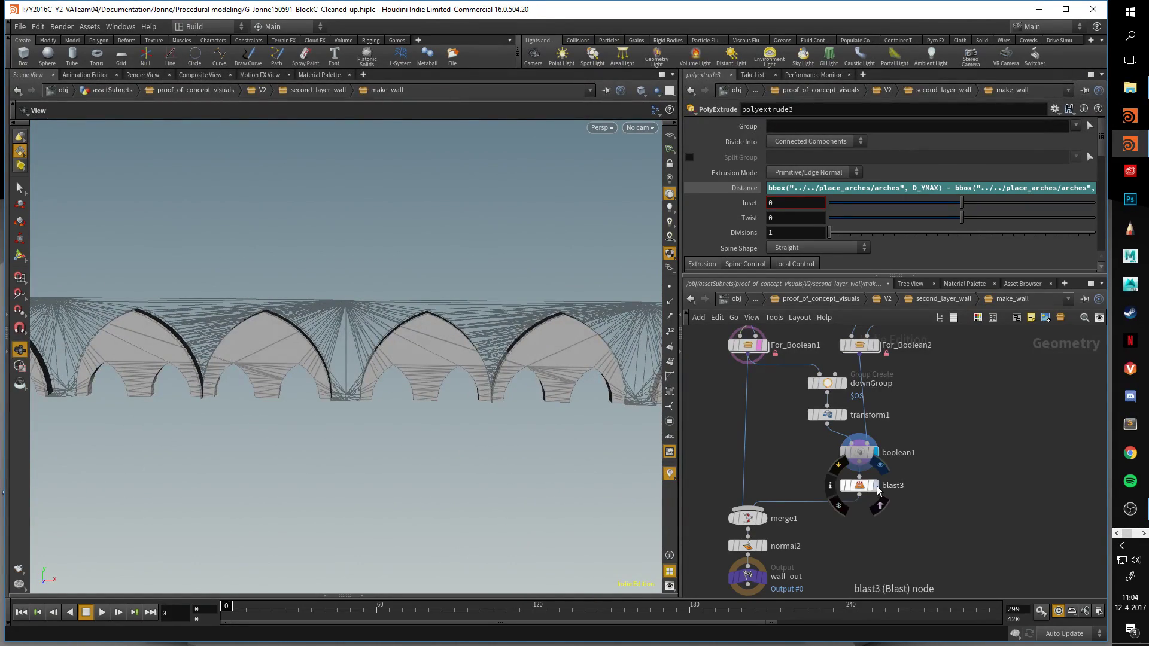
left_click(880, 466)
left_click_drag(505, 384, 381, 400)
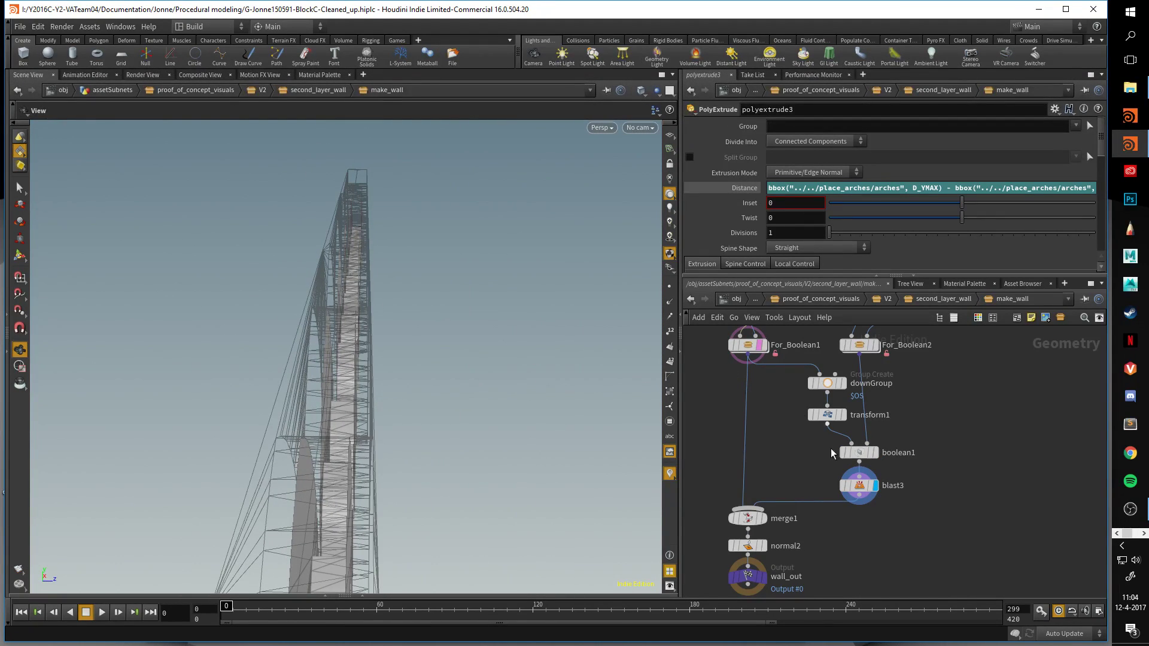
Check boolean1's output primitive groups and the ainsideb group deleted by blast3, viewing the result from the wall's end.
left_click(860, 452)
scroll(688, 173, "down", 5)
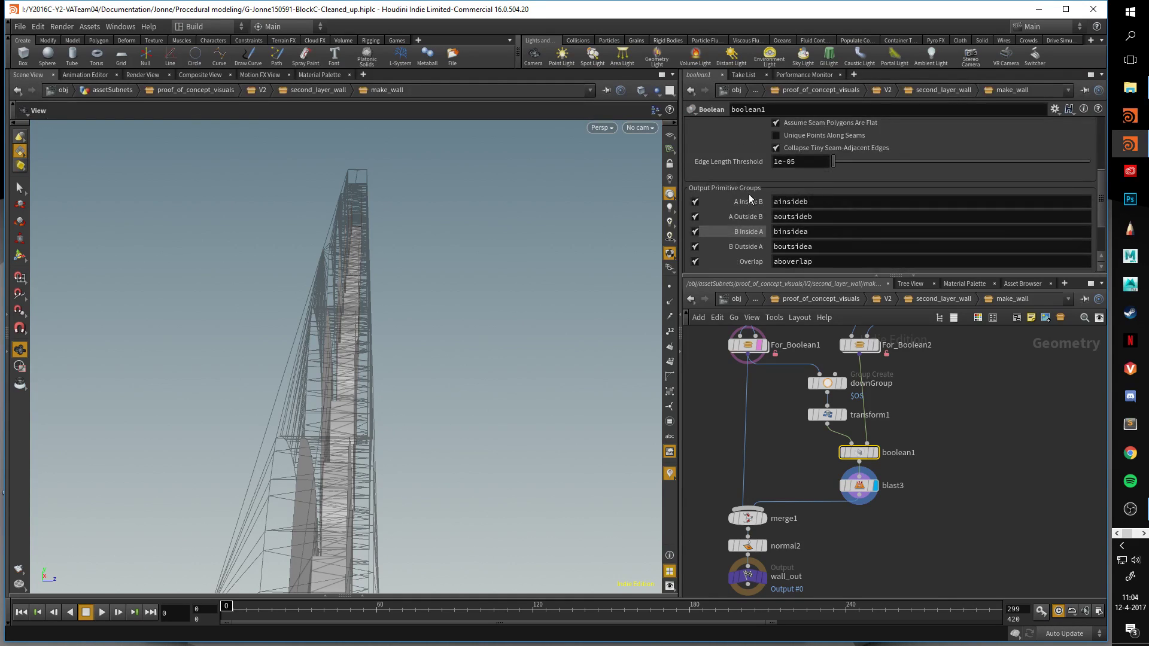
scroll(752, 198, "down", 1)
left_click(864, 486)
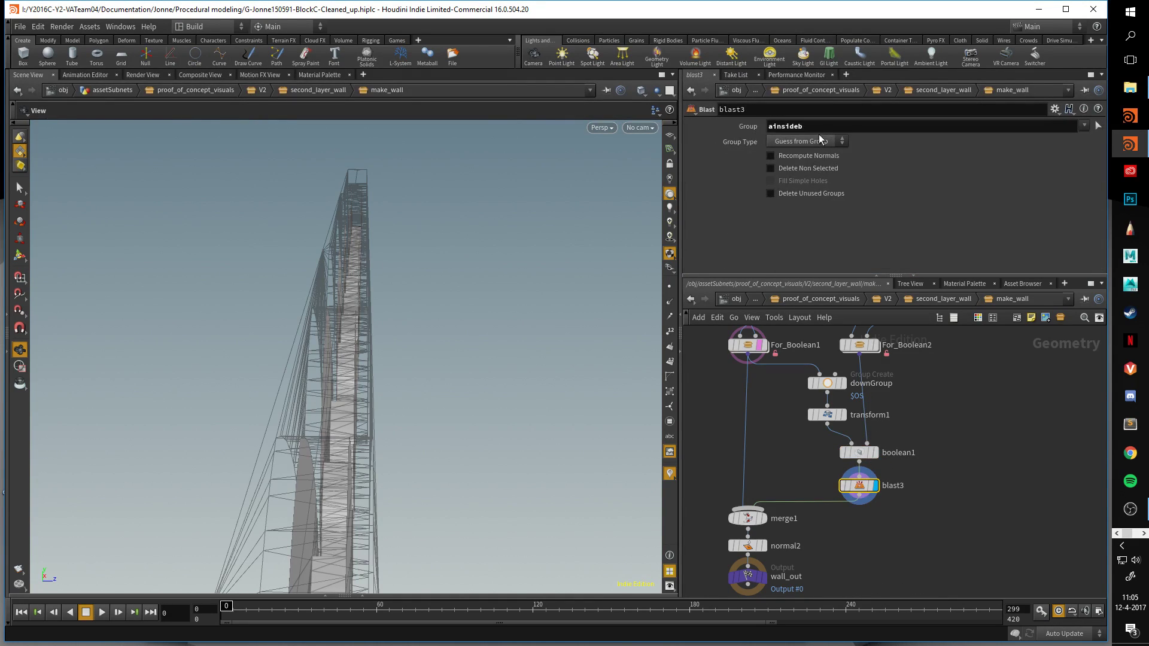
left_click_drag(429, 370, 430, 352)
left_click_drag(347, 288, 336, 337)
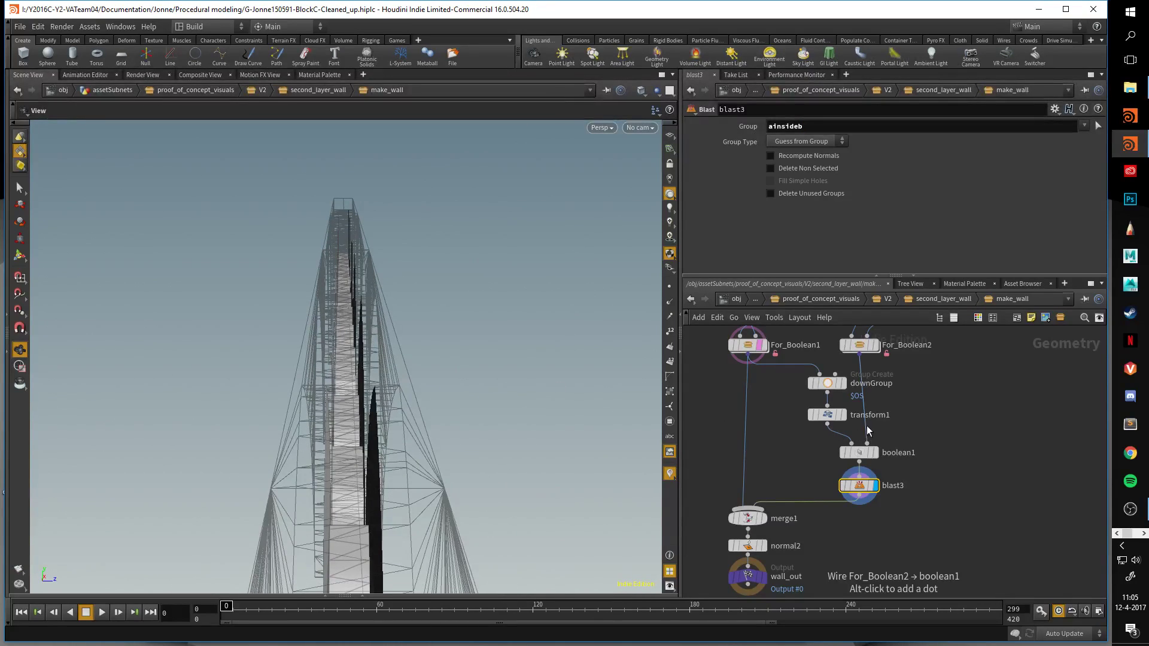
Display boolean1, turn off the For_Boolean1 template, and display and frame blast3 to compare the inner wall pieces.
left_click(876, 453)
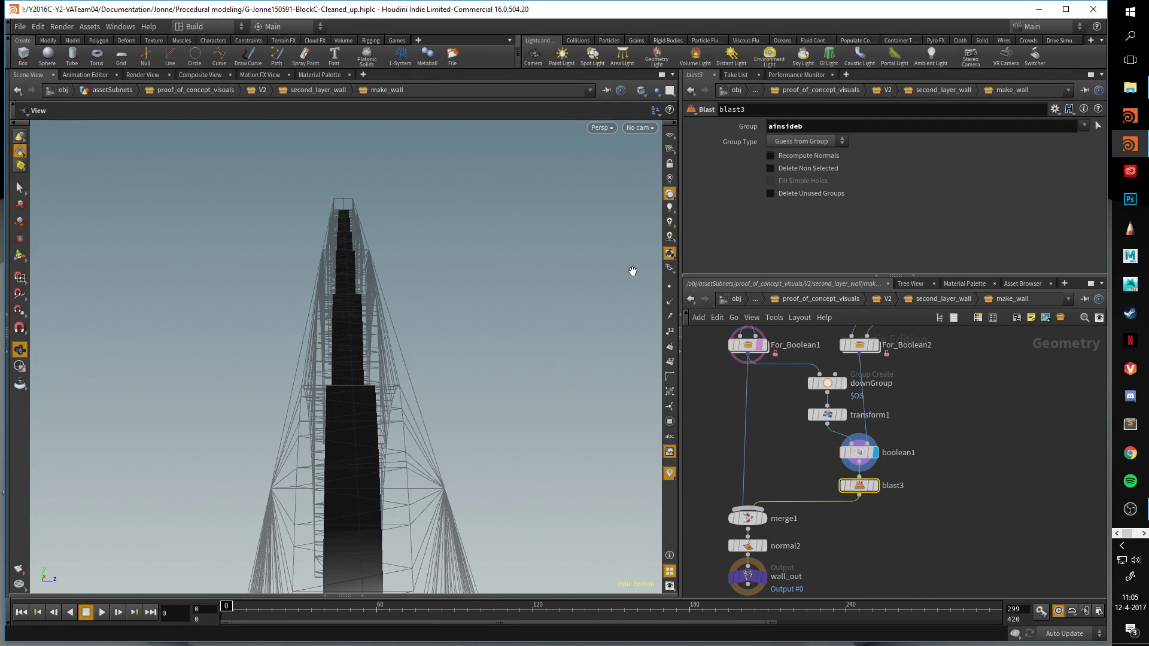
left_click(763, 346)
right_click_drag(425, 398, 359, 386)
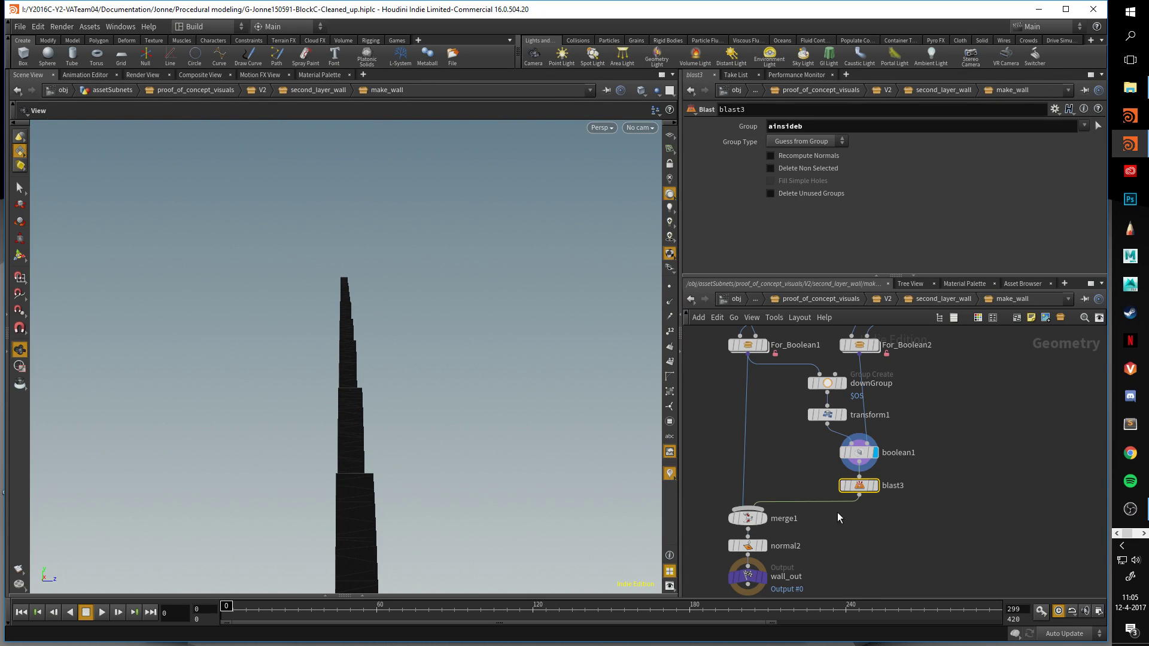
left_click(875, 485)
key("f")
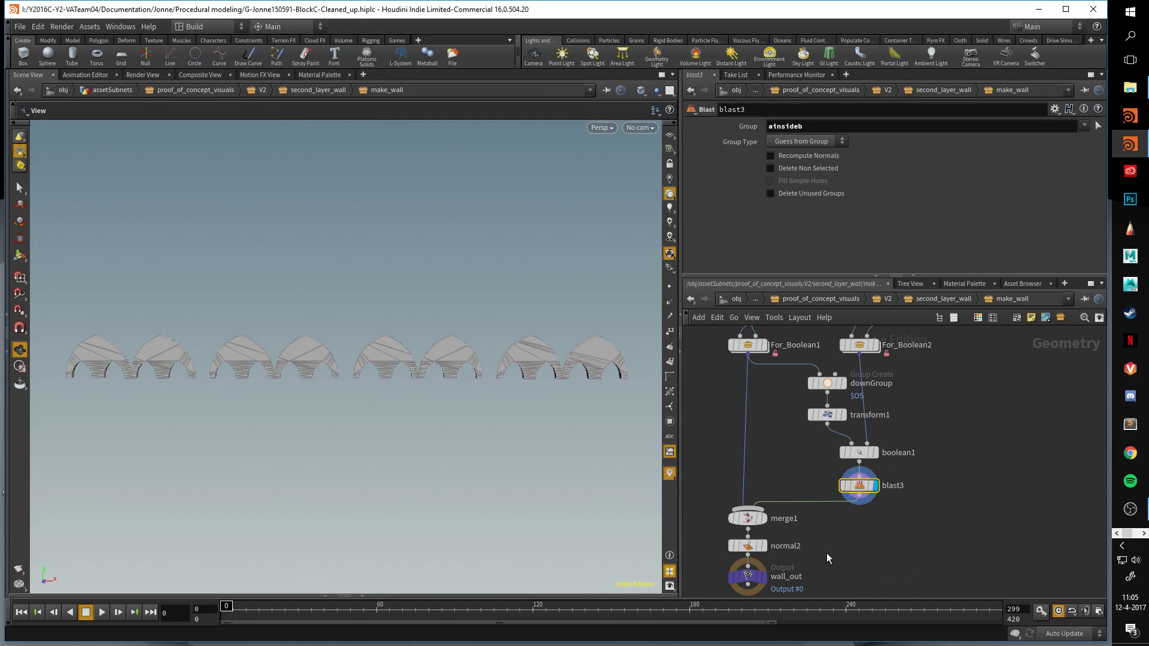
Display wall_out, return to second_layer_wall, and display merge1 and output1 to examine the assembled wall with arches and pillars.
left_click(764, 579)
left_click_drag(541, 459, 455, 395)
left_click(943, 299)
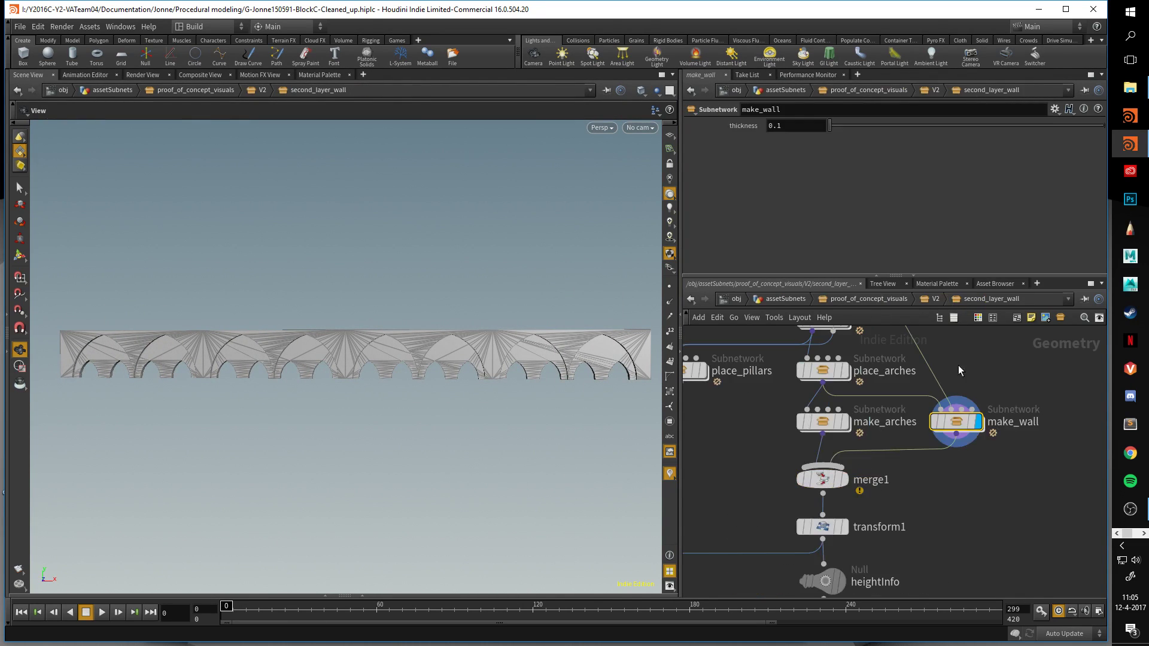
scroll(968, 435, "up", 3)
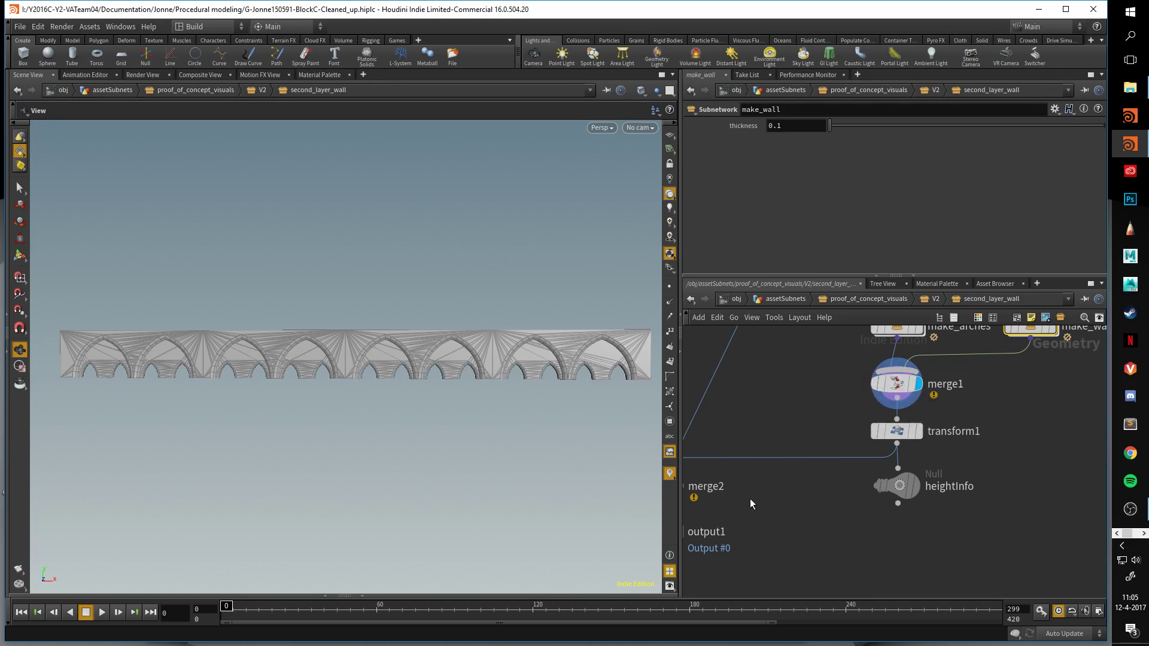
middle_click_drag(923, 389, 1095, 356)
left_click(850, 498)
left_click_drag(546, 417, 596, 419)
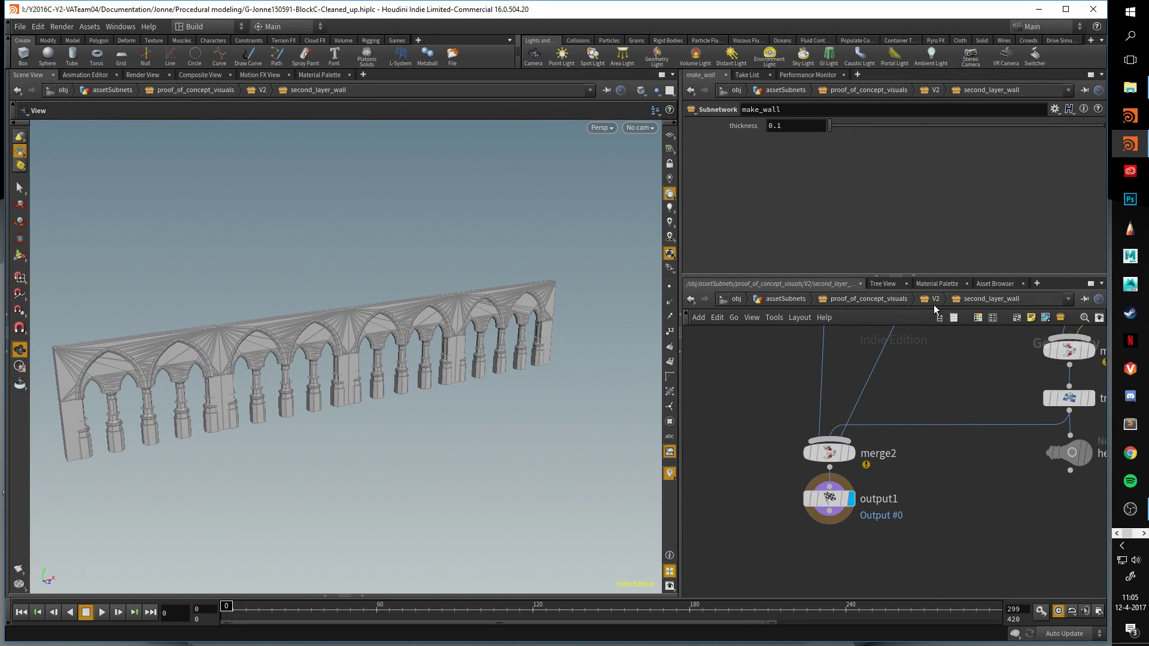
Return to the V2 network and display second_edges, viewing the wall's edge trim up close at an angle.
left_click(934, 301)
scroll(958, 407, "up", 3)
left_click(841, 420)
left_click_drag(518, 367, 392, 369)
right_click_drag(391, 369, 658, 372)
Open second_edges and check the translate expressions on the max transform node.
middle_click_drag(812, 479, 939, 491)
double_click(921, 489)
left_click(859, 405)
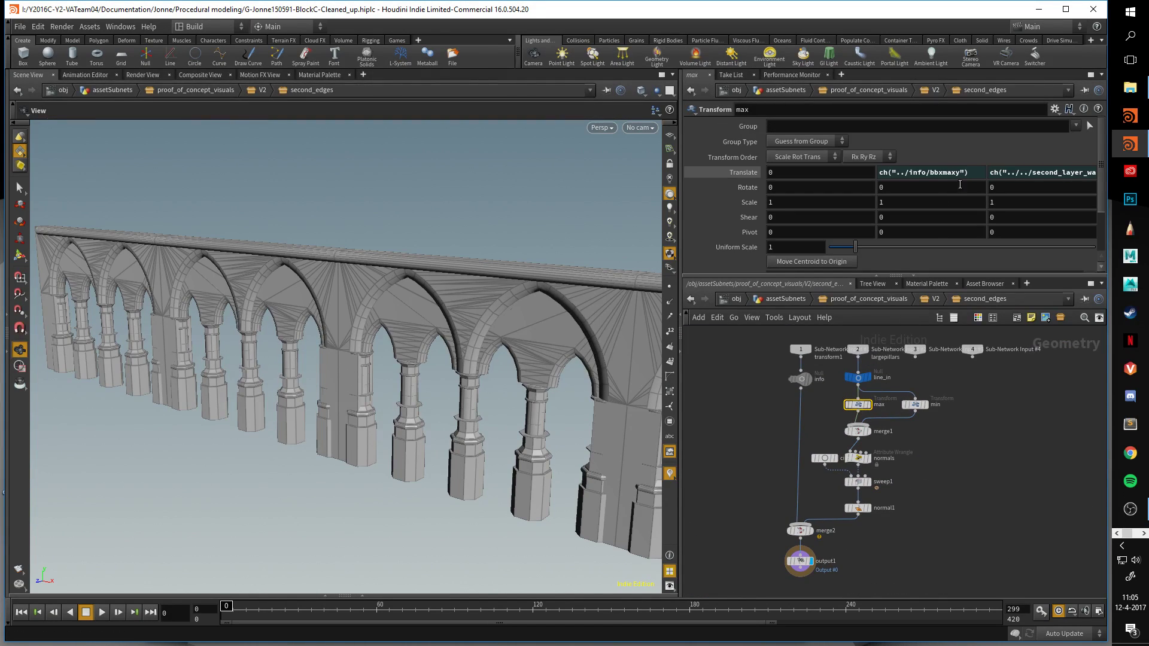
left_click(912, 174)
left_click(1004, 511)
Return to V2, display and frame ceiling_arches, and examine the vault ribs and surfaces from several angles.
left_click(936, 298)
middle_click_drag(1025, 505, 938, 449)
left_click(921, 455)
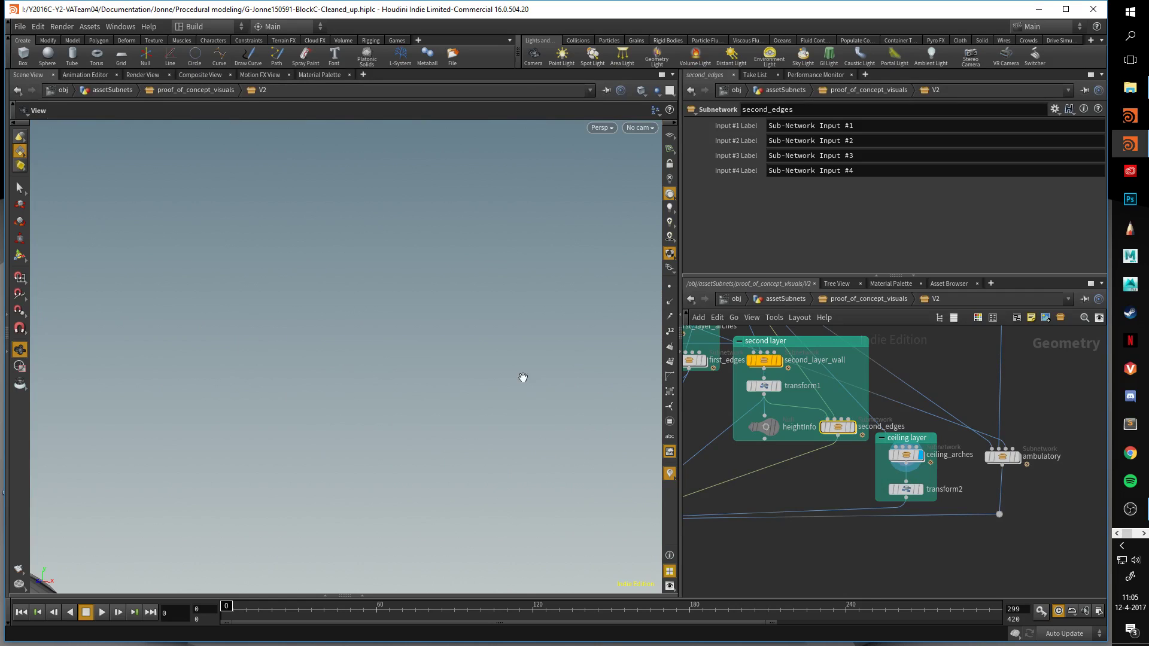
key("f")
left_click_drag(333, 438, 348, 324)
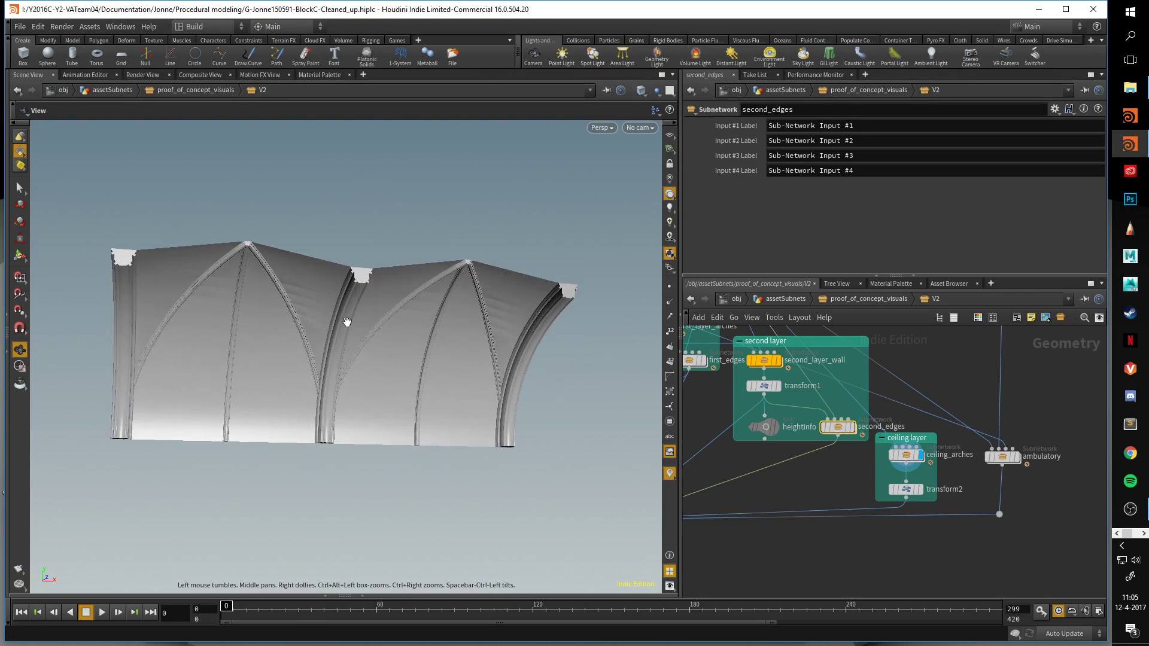
scroll(347, 324, "up", 5)
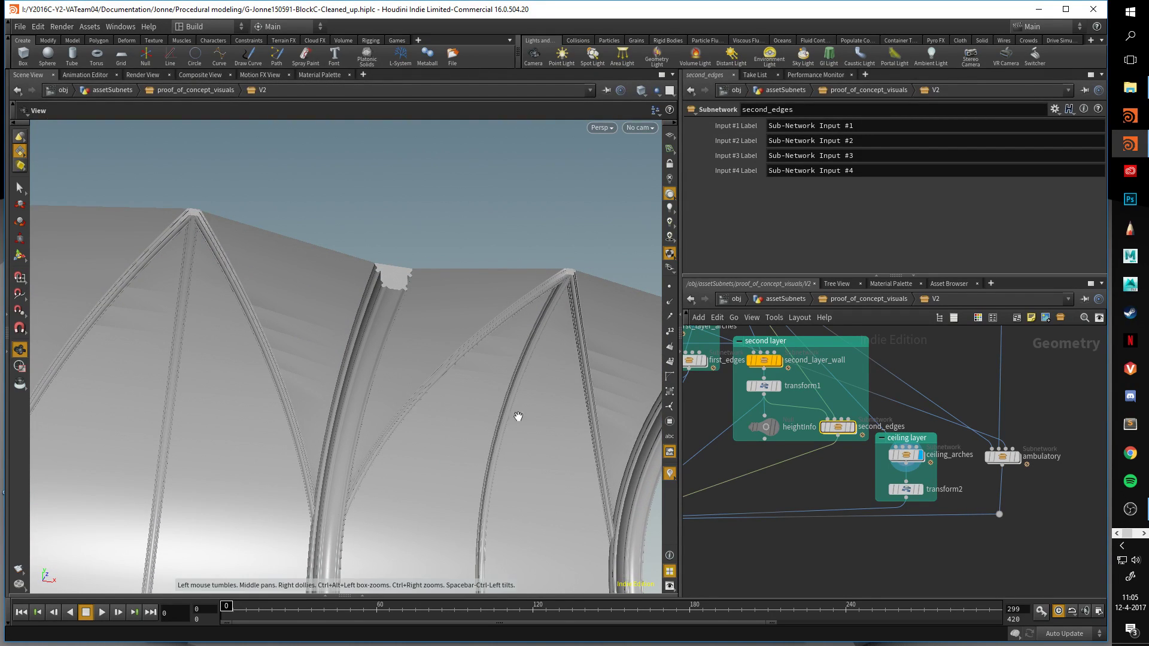
scroll(418, 418, "down", 5)
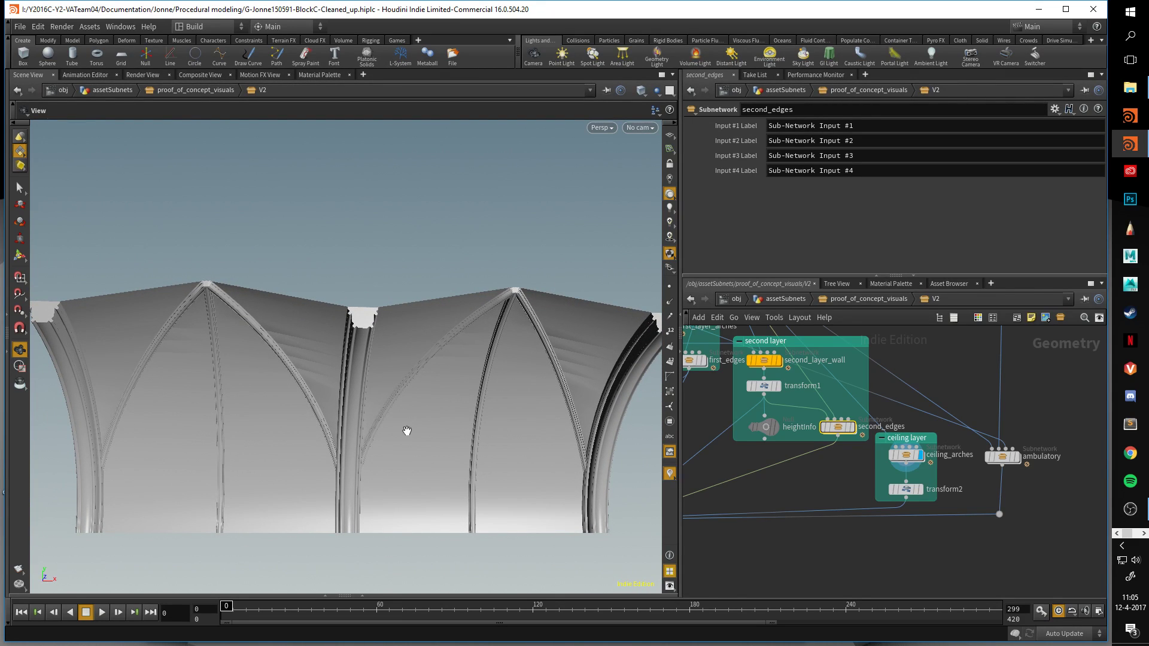
left_click_drag(252, 336, 301, 307)
scroll(331, 320, "up", 3)
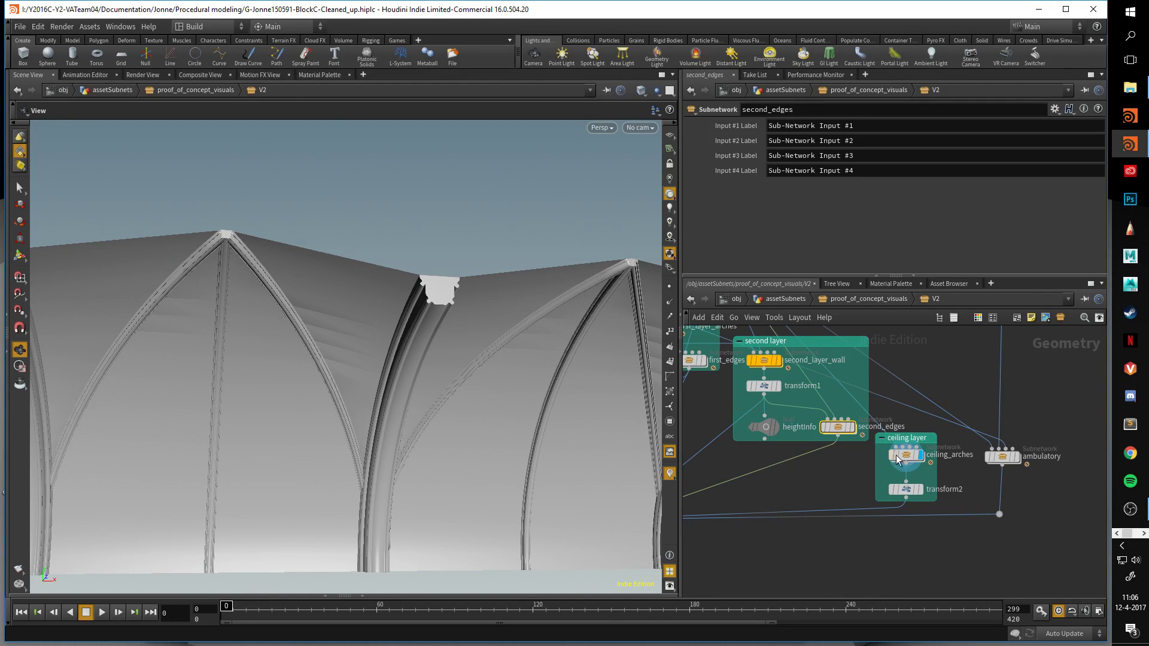
Open ceiling_arches, find the cross arches block, and display its end node.
double_click(893, 458)
scroll(922, 530, "up", 2)
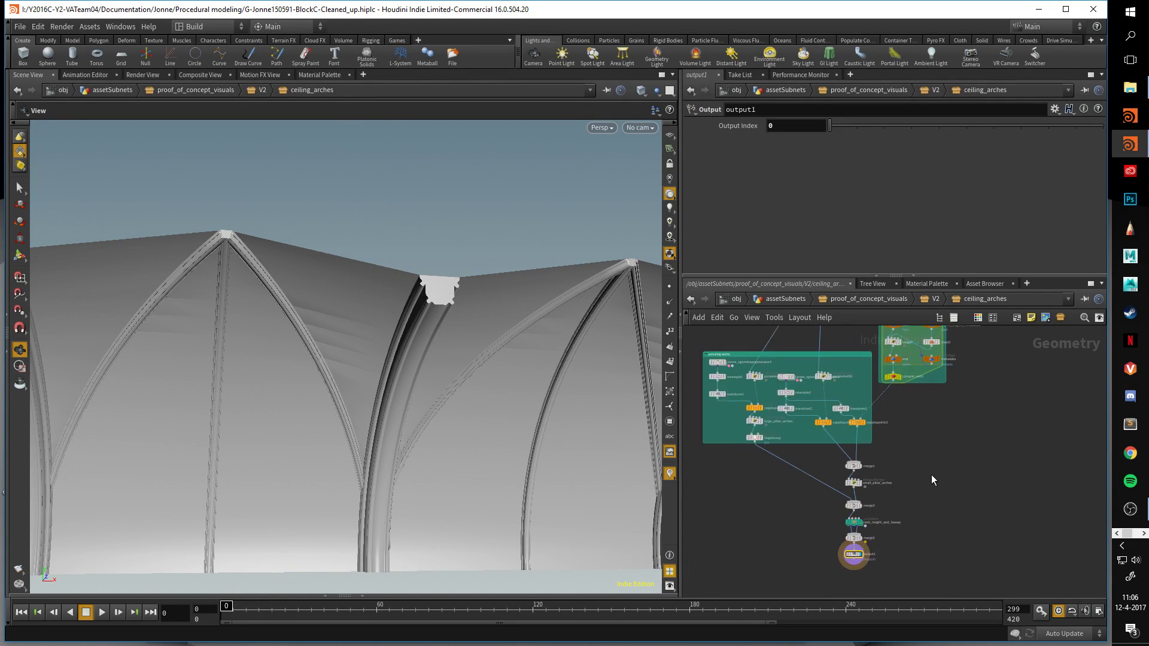
scroll(916, 487, "up", 3)
scroll(880, 503, "down", 5)
scroll(895, 492, "up", 1)
middle_click_drag(984, 366, 975, 423)
scroll(990, 421, "up", 3)
middle_click_drag(930, 470, 991, 422)
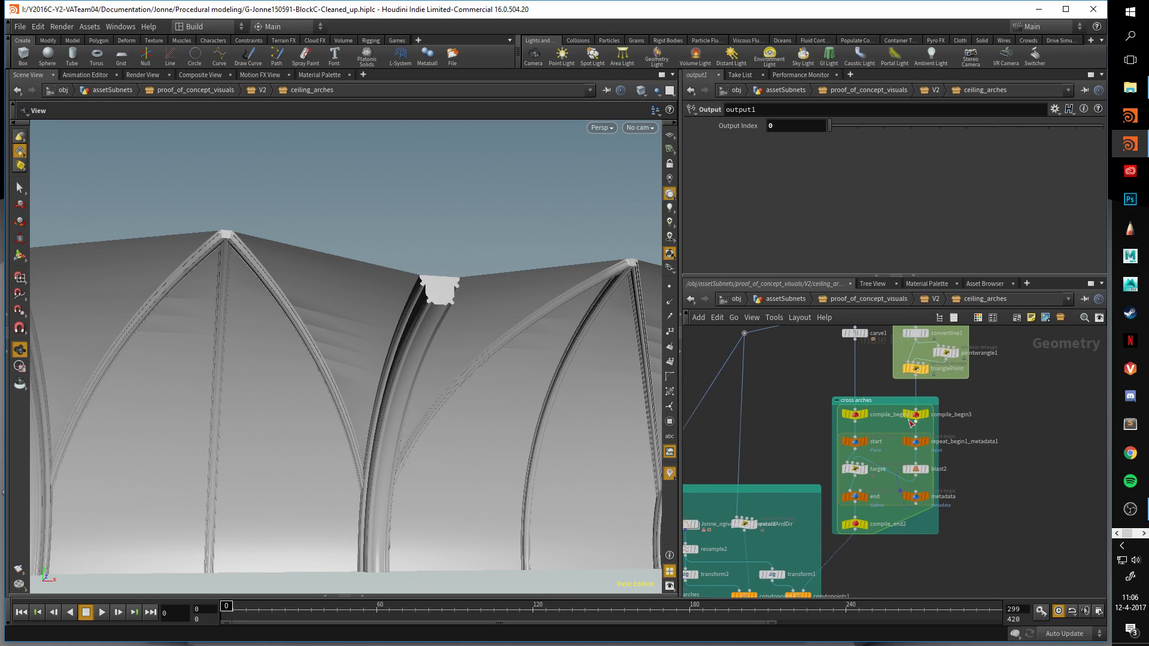
left_click(862, 496)
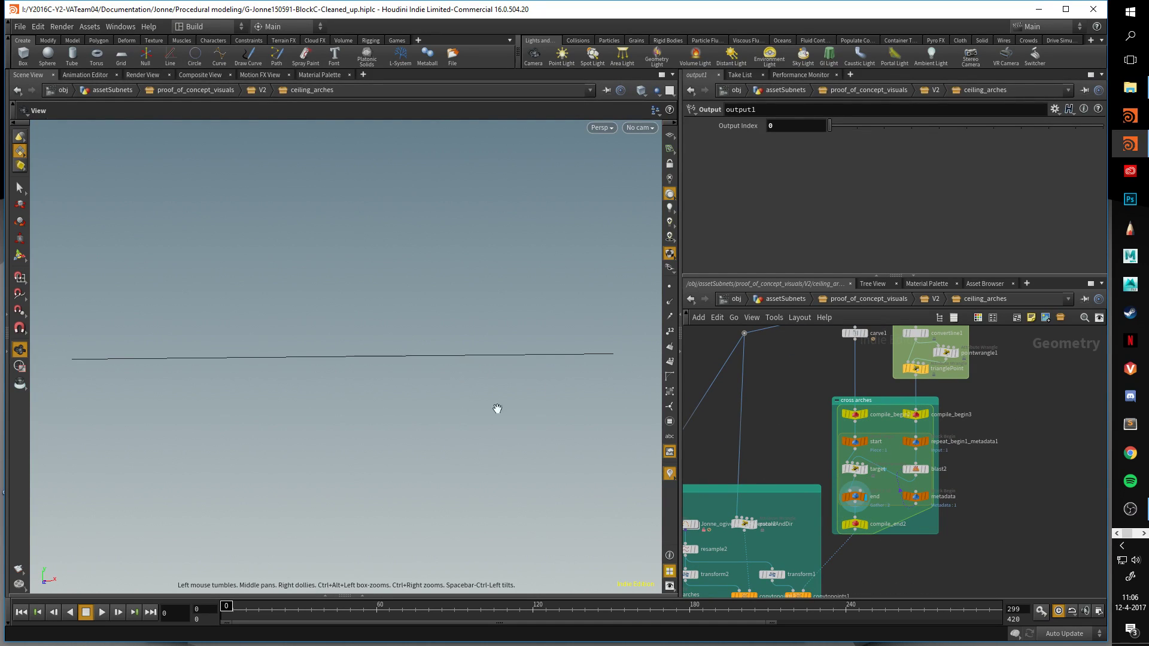
Display the target wrangle with point markers and review its VEX code, comparing against the framed compile_end2 output.
left_click(867, 469)
key("f")
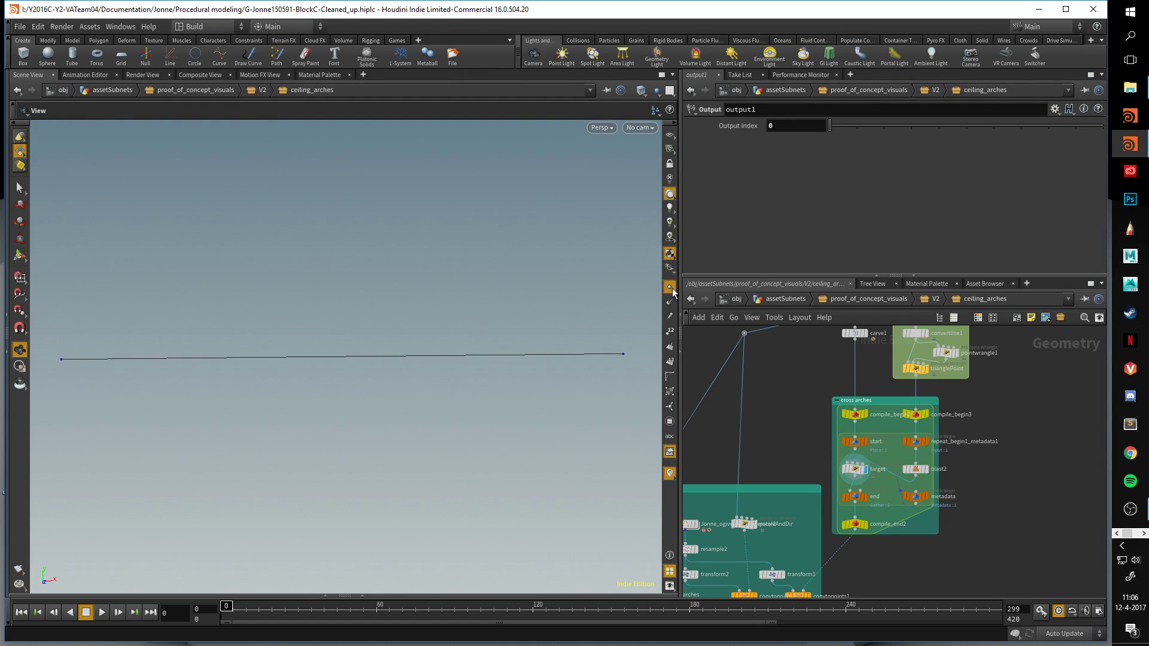
left_click(855, 469)
scroll(354, 331, "down", 3)
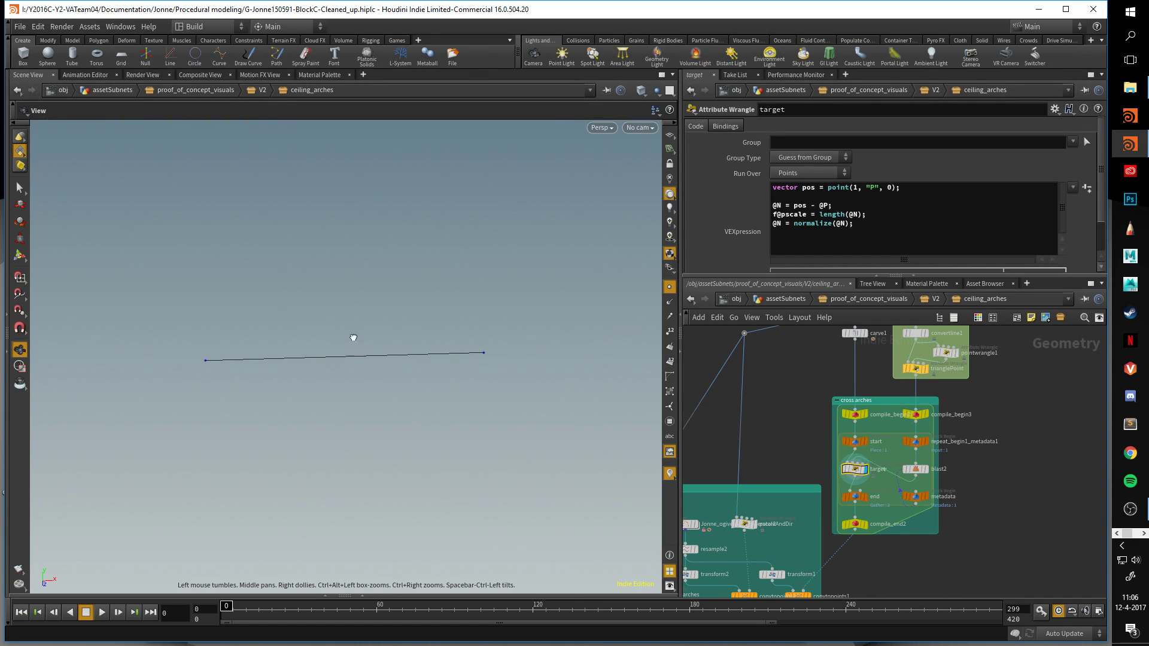
left_click(867, 528)
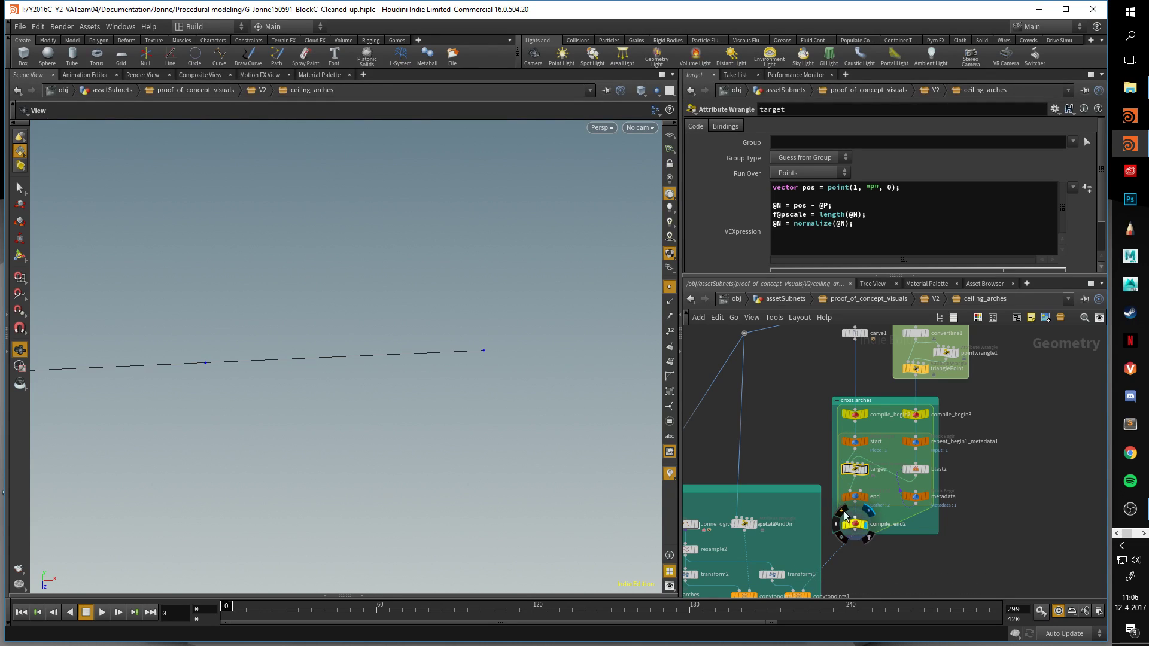
key("f")
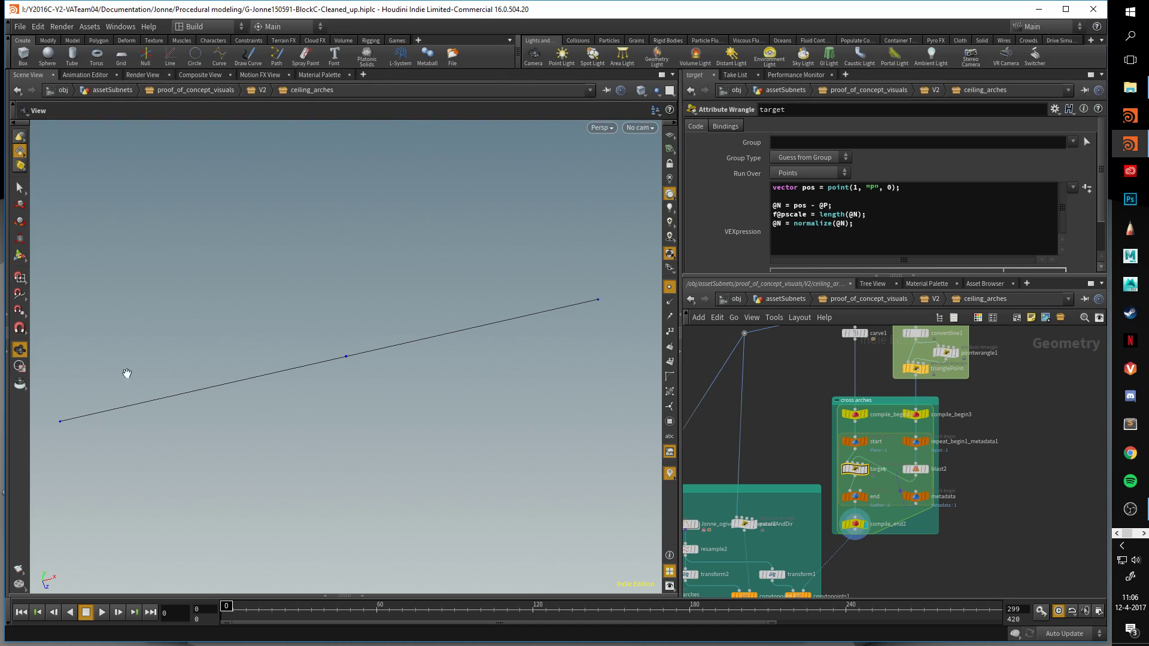
Display and frame merge3 to examine the combined large and small arch curves.
middle_click_drag(931, 544, 993, 498)
middle_click_drag(926, 561, 969, 466)
middle_click_drag(904, 597, 899, 537)
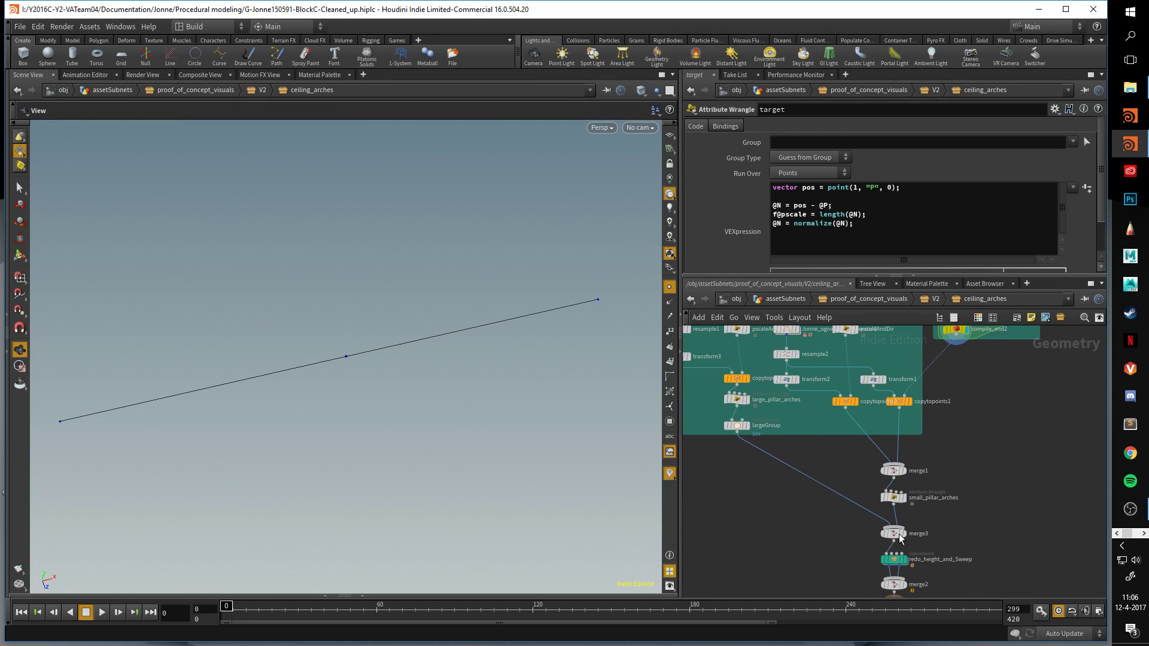
left_click(903, 535)
key("space+f")
left_click_drag(484, 370, 463, 298)
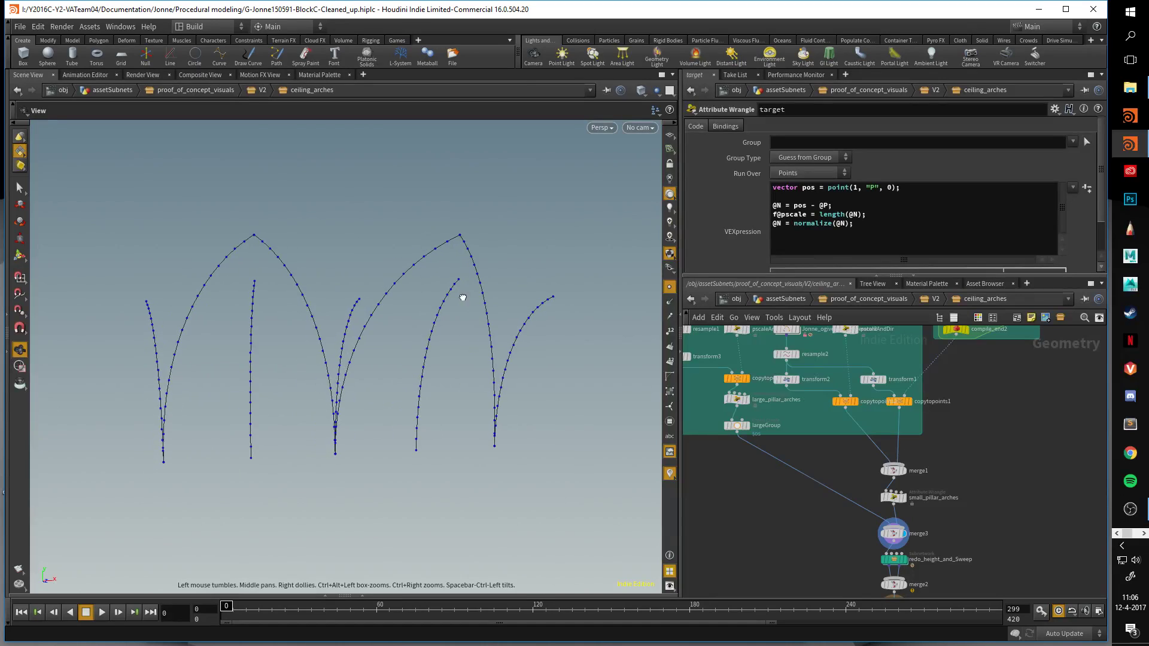
Select and display redo_height_and_Sweep to view the swept ceiling ribs.
middle_click_drag(1013, 564, 1003, 492)
scroll(958, 493, "up", 3)
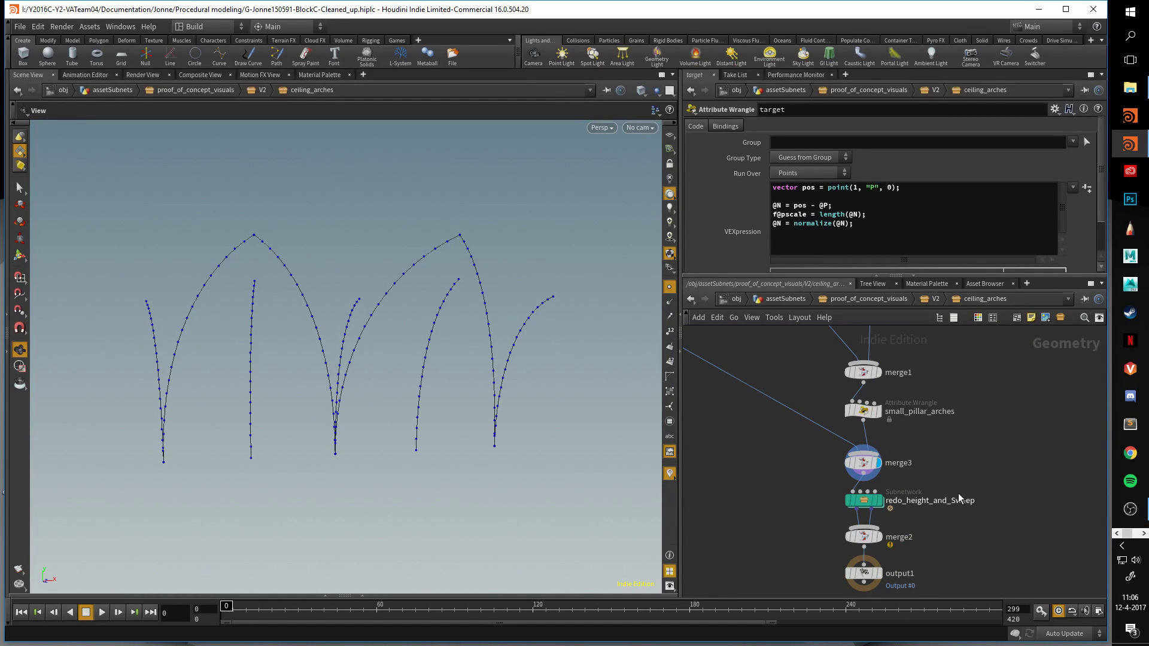
left_click(883, 508)
left_click(861, 502)
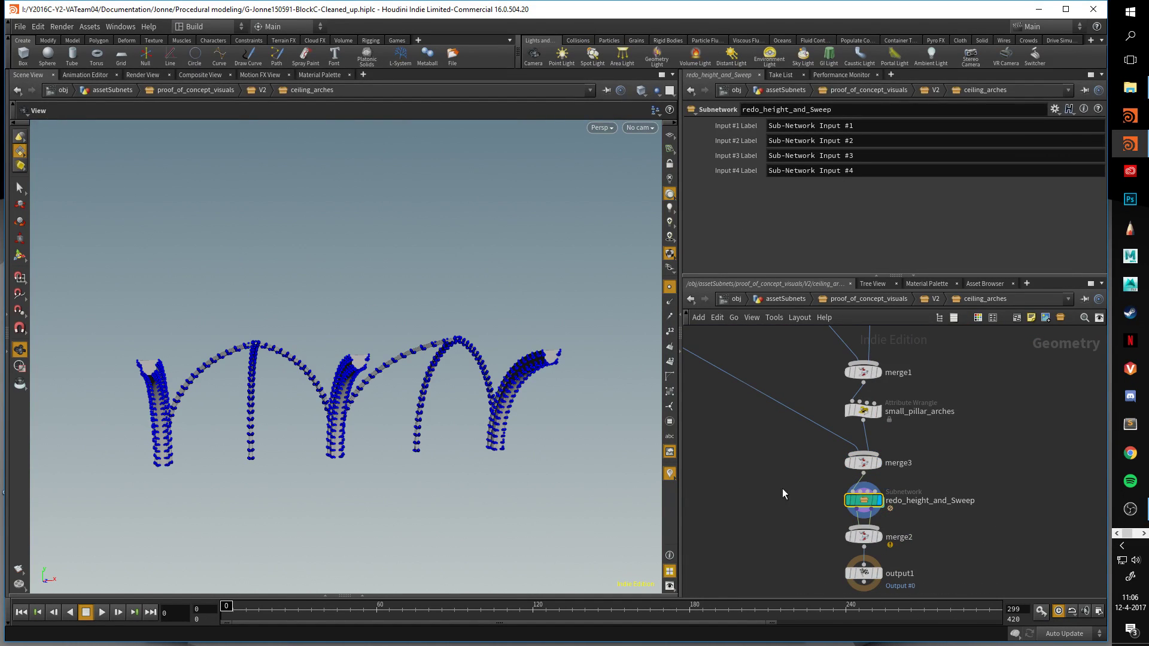
left_click_drag(655, 383, 638, 361)
Open redo_height_and_Sweep, select and display redoHeight, and view its arch curves from the side.
double_click(865, 503)
scroll(915, 404, "up", 3)
left_click(835, 402)
left_click_drag(609, 348, 313, 343)
middle_click_drag(873, 449, 870, 411)
left_click(831, 409)
left_click(822, 412)
left_click_drag(431, 339, 671, 358)
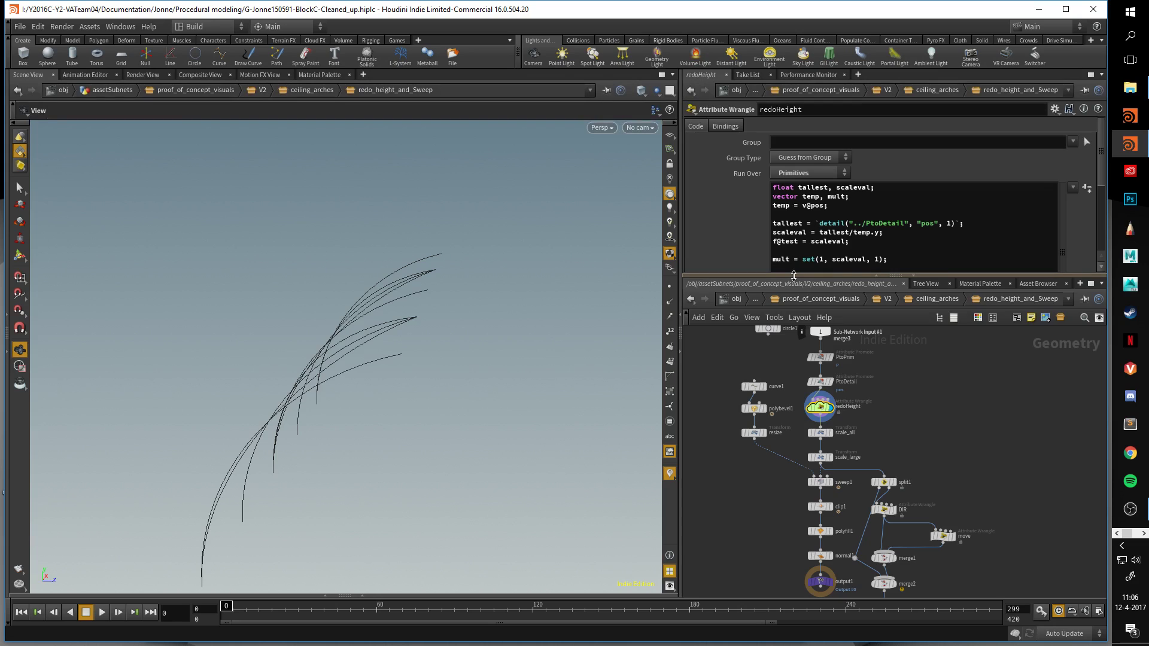
Enlarge the parameter pane to read redoHeight's VEX code, and compare its curves with PtoDetail's.
left_click_drag(794, 276, 794, 362)
left_click_drag(531, 358, 526, 338)
left_click_drag(390, 370, 454, 260)
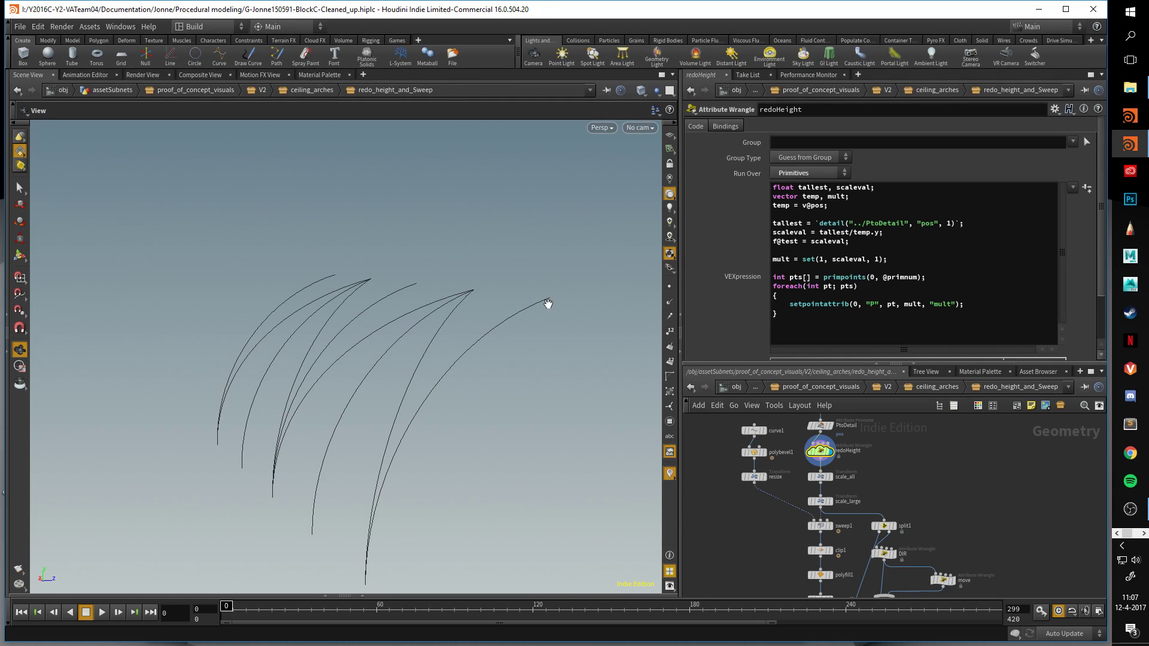
left_click(831, 426)
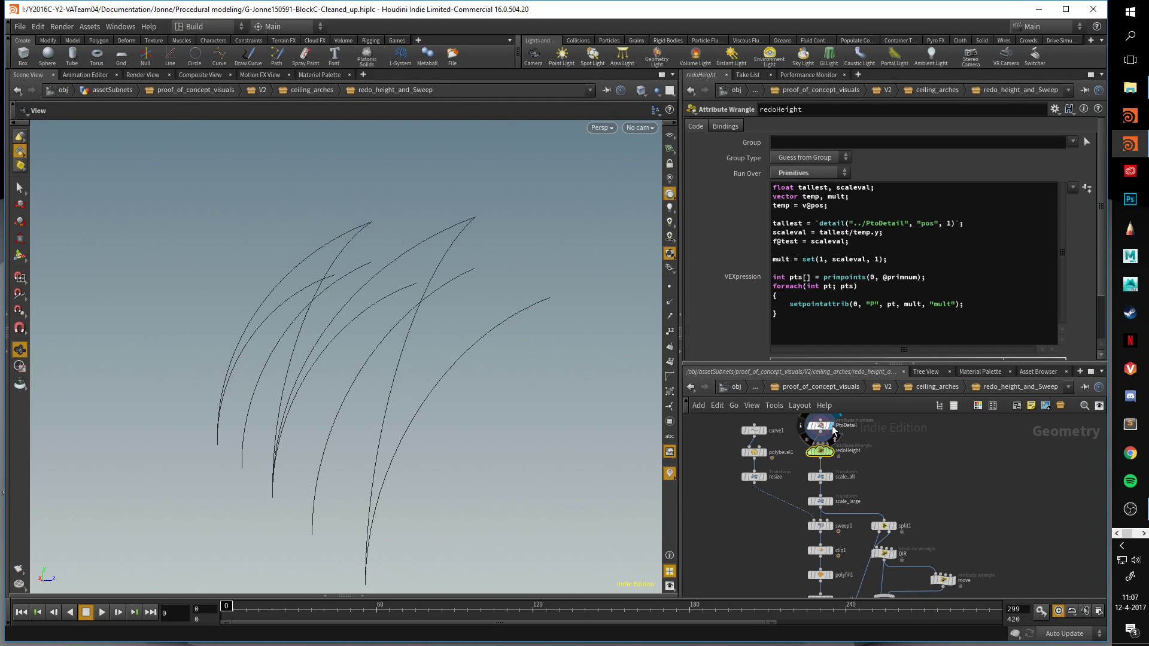
middle_click_drag(894, 468, 894, 447)
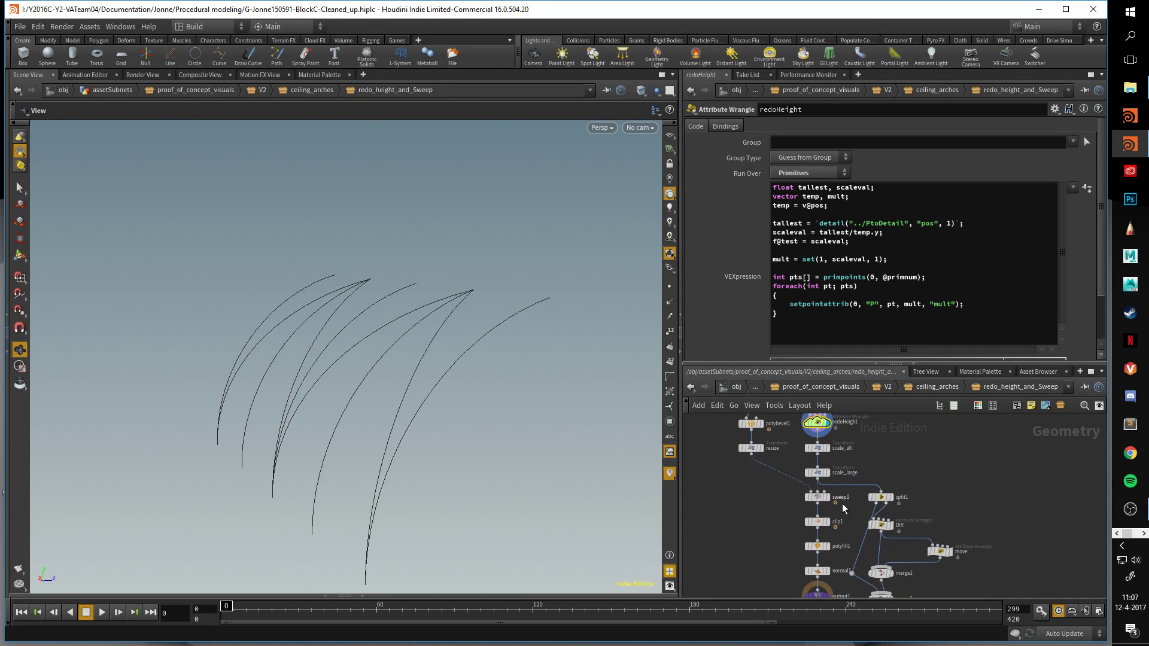
Display sweep1 and the normal node below polyfill1 to compare the raw and finished ribs.
left_click(828, 500)
left_click_drag(529, 402, 316, 387)
left_click(827, 571)
mouse_move(478, 381)
left_mouse_down()
mouse_move(433, 378)
mouse_move(515, 413)
mouse_move(328, 339)
left_mouse_up()
Compare sweep1, clip1, polyfill1 and the normal node to examine how the rib ends are clipped and capped.
left_click(828, 522)
left_click(828, 499)
left_click_drag(496, 389, 446, 346)
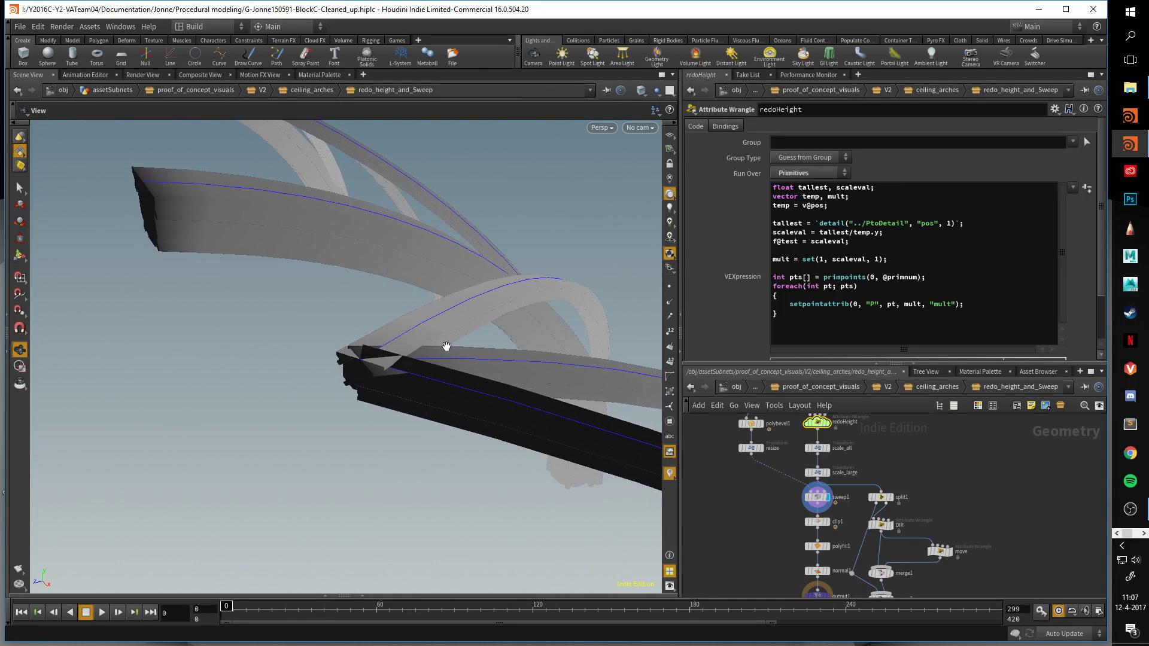
left_click(830, 528)
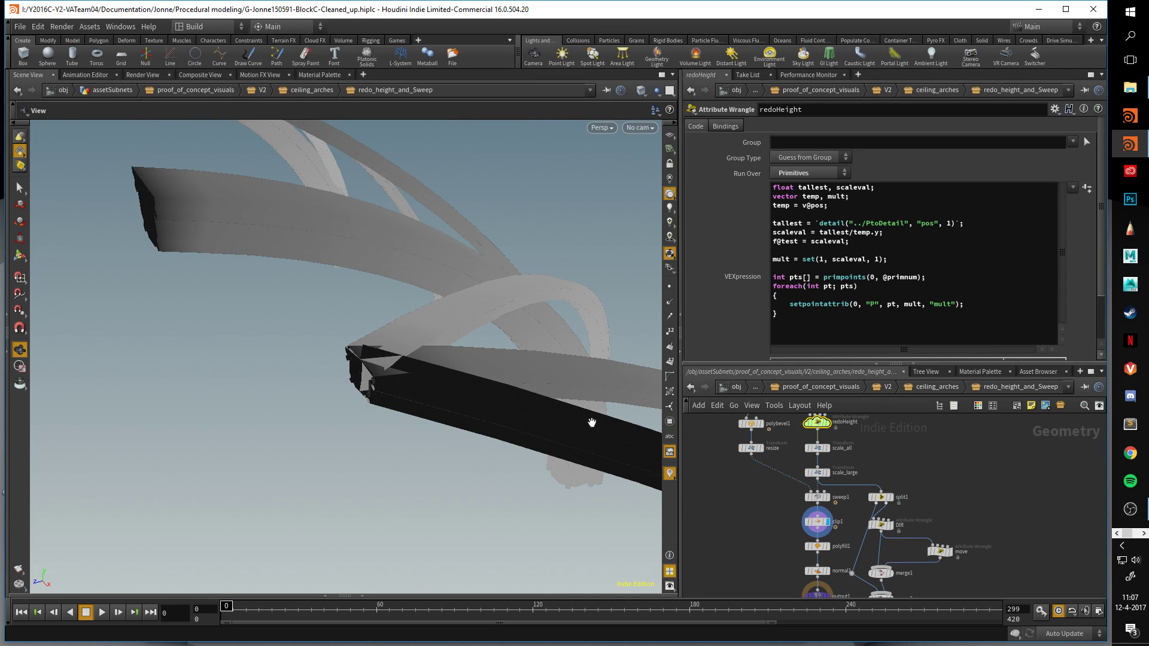
left_click(827, 547)
left_click_drag(419, 383, 335, 312)
middle_click_drag(774, 544, 769, 471)
left_click(823, 499)
left_click_drag(479, 353, 500, 304)
Shrink the parameter pane for more network space, and select and display split1 to view the small arch curves.
middle_click_drag(969, 451, 911, 440)
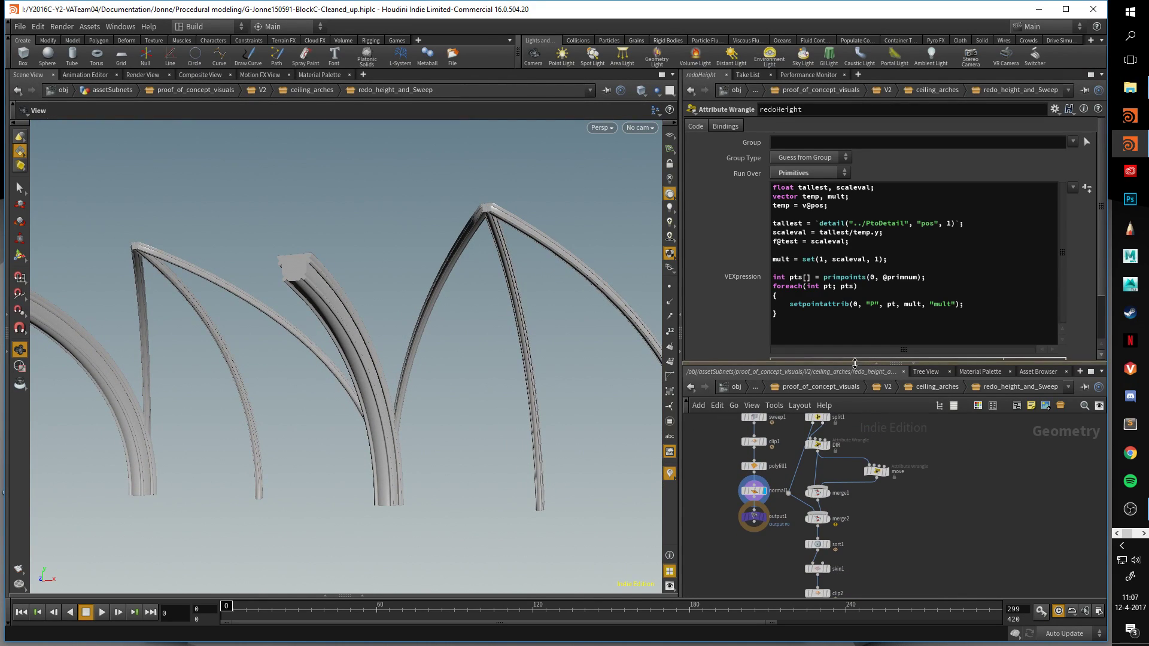
left_click_drag(855, 364, 856, 265)
middle_click_drag(868, 386, 934, 450)
scroll(903, 359, "up", 2)
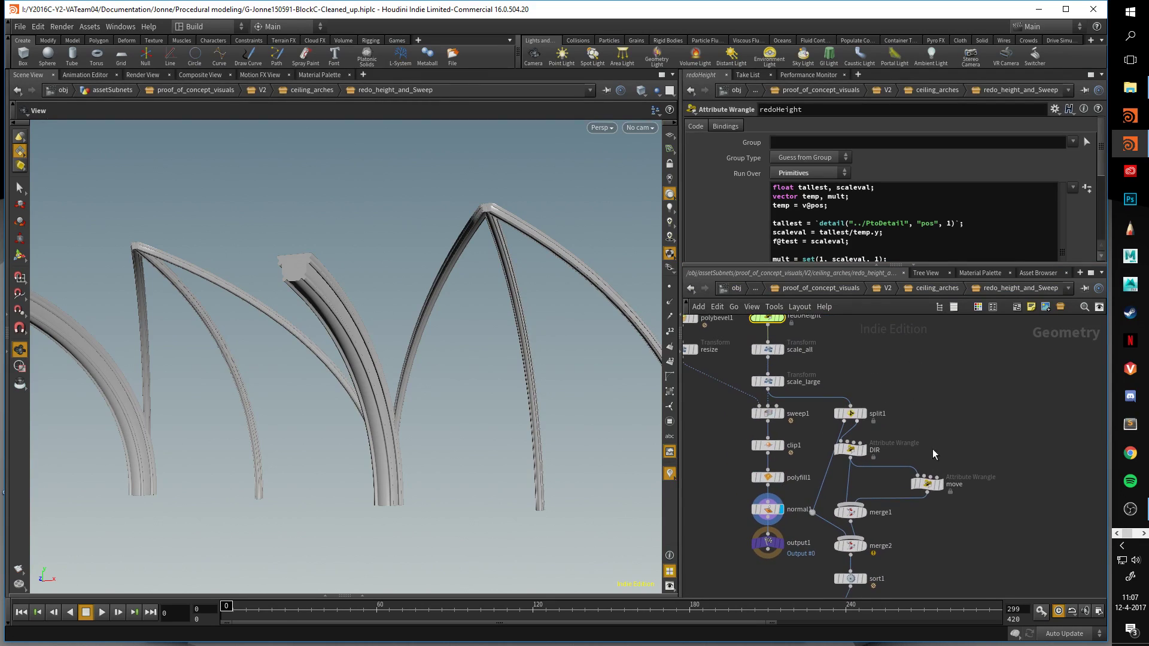
left_click(862, 413)
left_click(850, 413)
scroll(470, 302, "down", 2)
left_click_drag(460, 313, 501, 339)
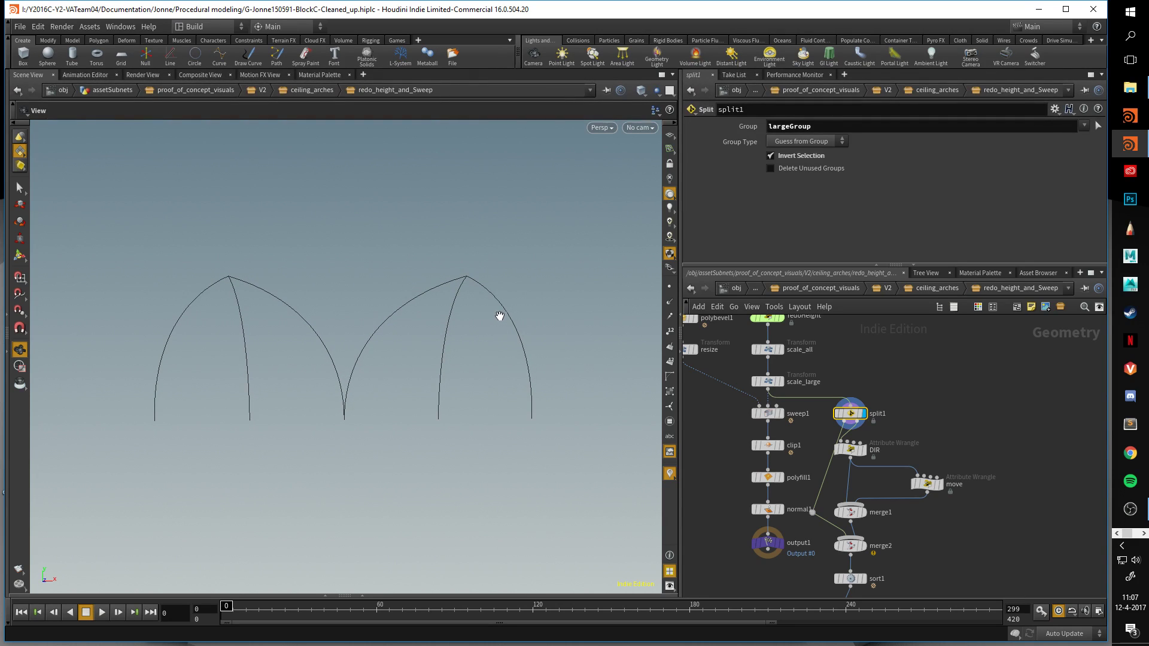
Look inside split1 at its blast nodes and outputs, and return to view its curves at an angle.
double_click(852, 415)
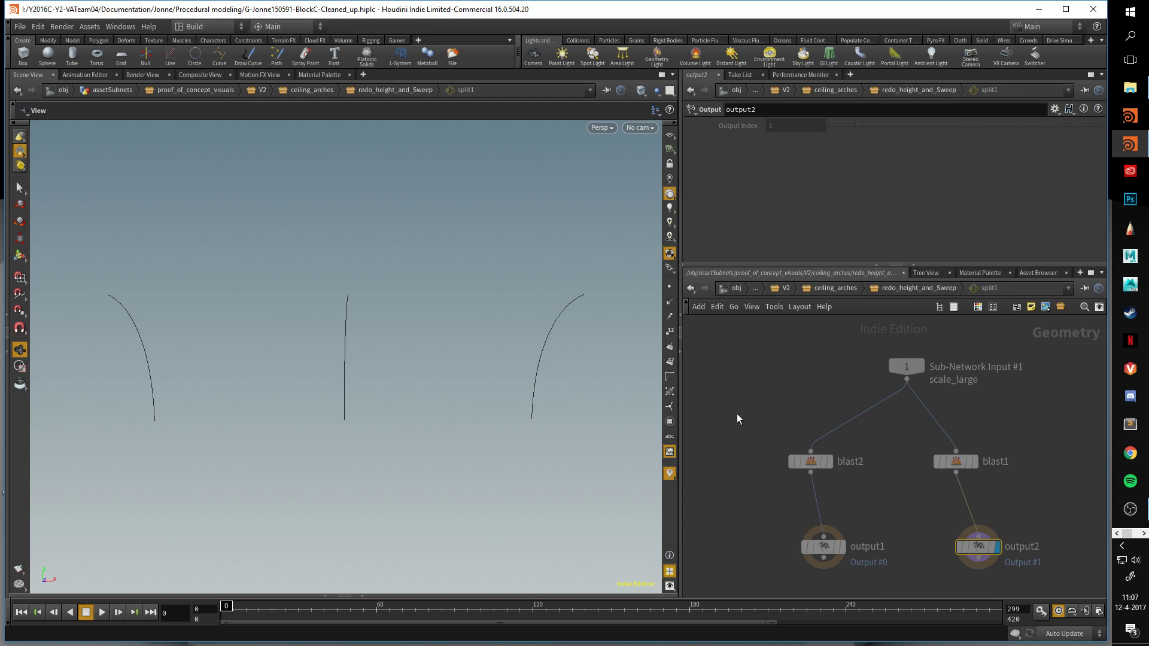
left_click_drag(983, 472, 983, 470)
left_click(938, 289)
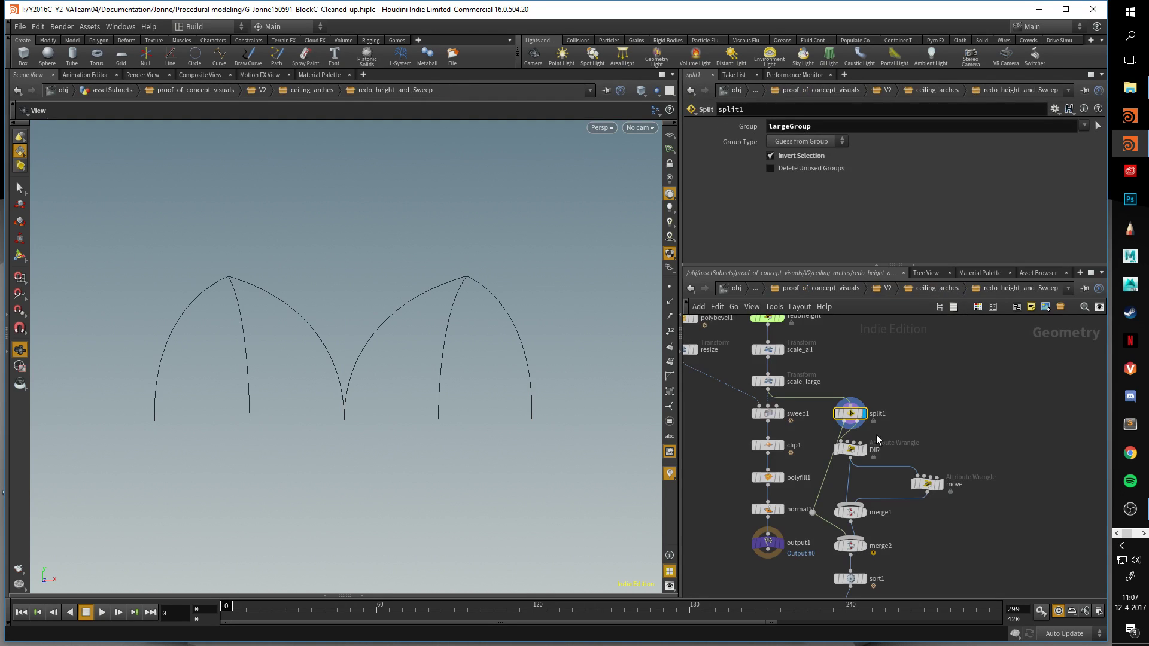
left_click_drag(406, 342, 461, 359)
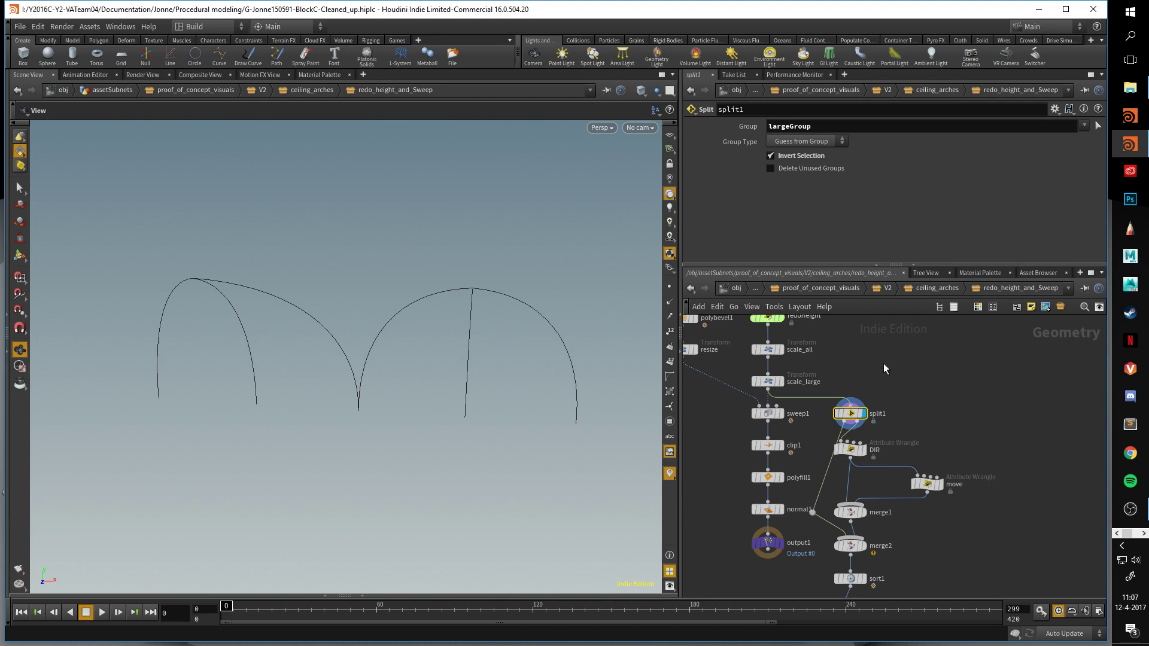
left_click_drag(377, 329, 345, 333)
Alternate the display between DIR and split1, comparing the large arch curves with the small ones, and show point normals on DIR.
left_click(863, 449)
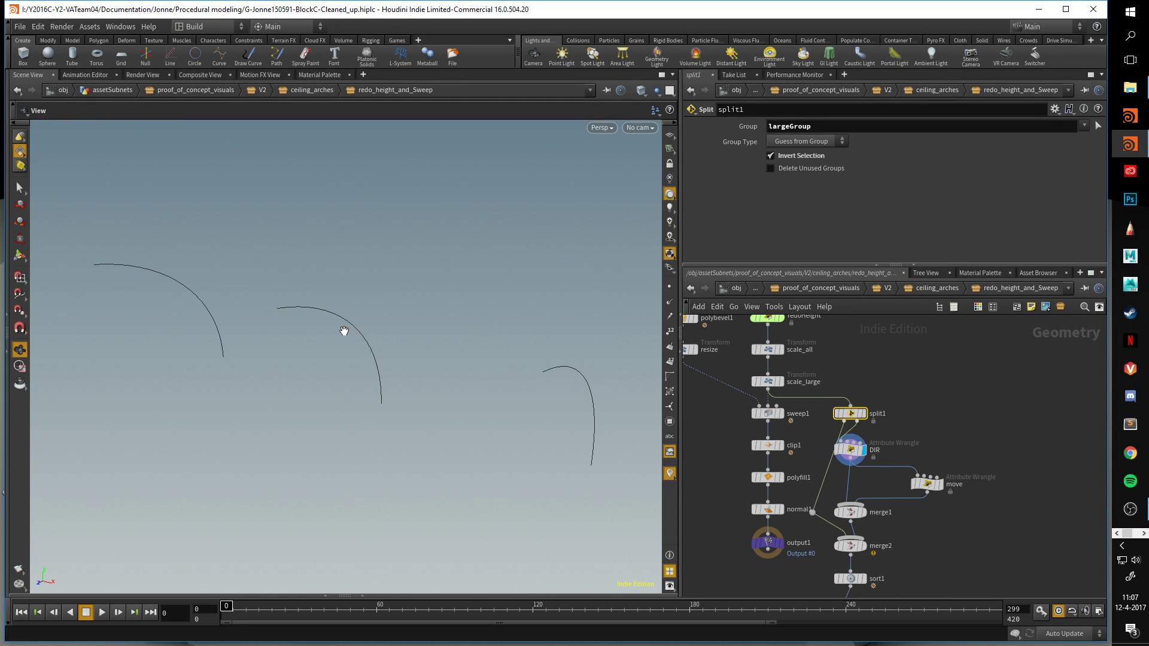
left_click_drag(316, 323, 311, 393)
left_click(864, 414)
left_click_drag(419, 326, 221, 257)
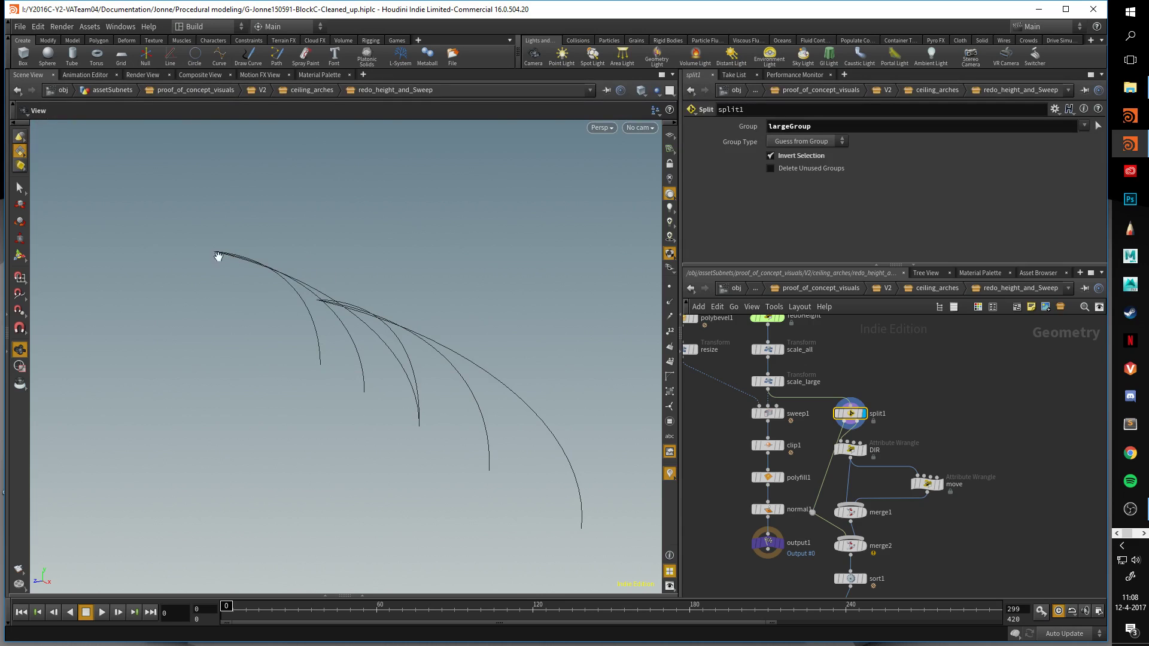
left_click(863, 450)
left_click_drag(334, 303, 403, 312)
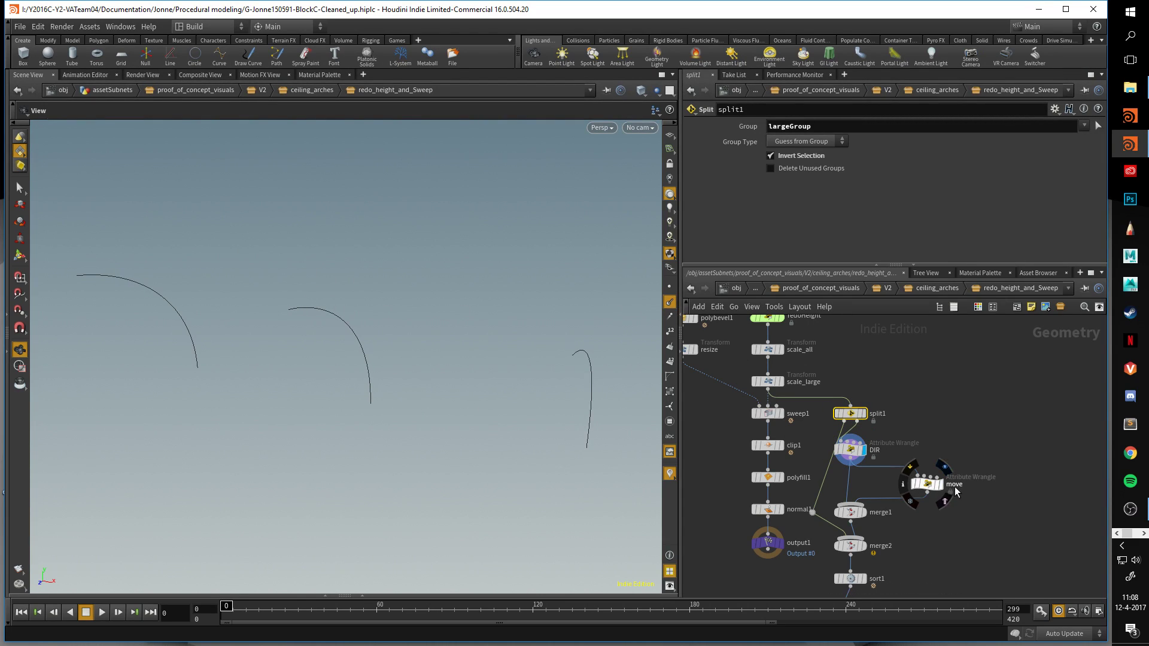
Enable the up vec and direction vec scene visualizers and examine the vectors along DIR's large arch curves.
left_click(942, 486)
left_click(864, 450)
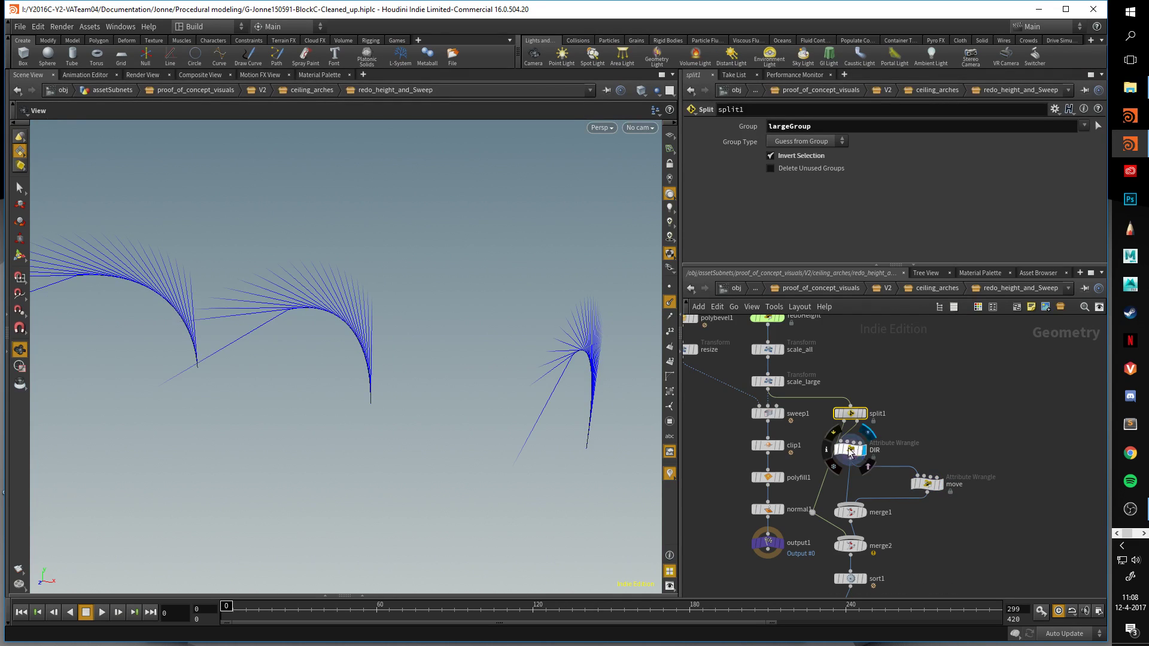
key("d")
left_click(921, 355)
left_click_drag(574, 311, 490, 374)
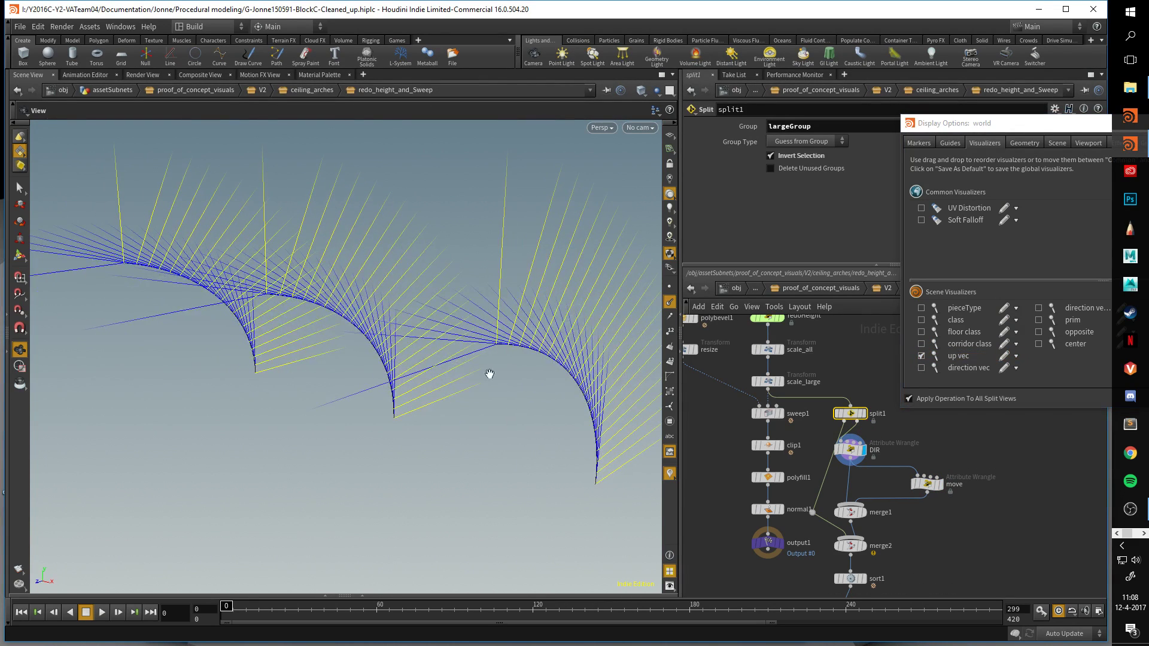
left_click(921, 367)
left_click_drag(456, 290, 593, 287)
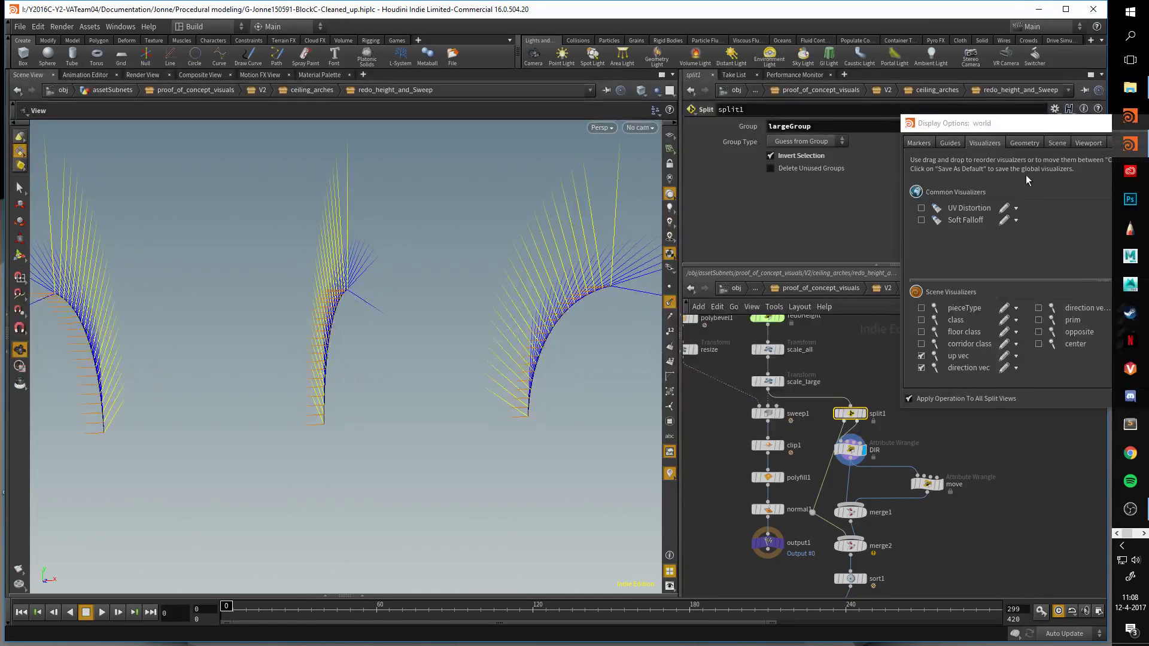
left_click_drag(1042, 128, 991, 145)
left_click(1045, 139)
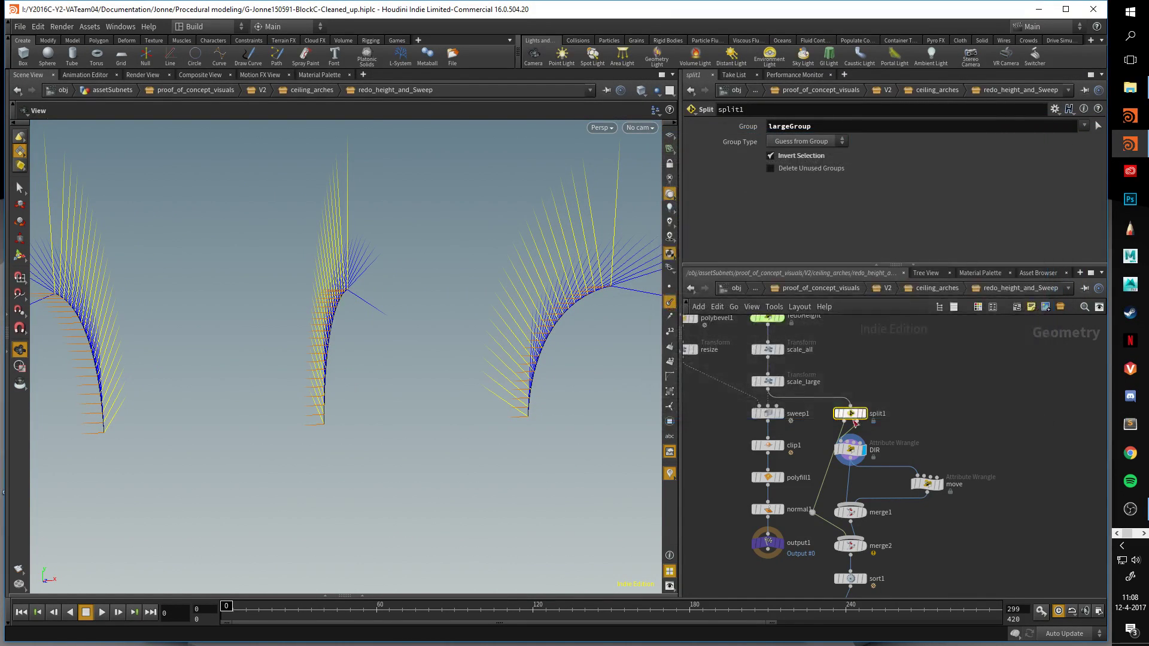
Look inside DIR, read its VEX code, and compare the displayed curves of move, split1 and DIR.
double_click(852, 449)
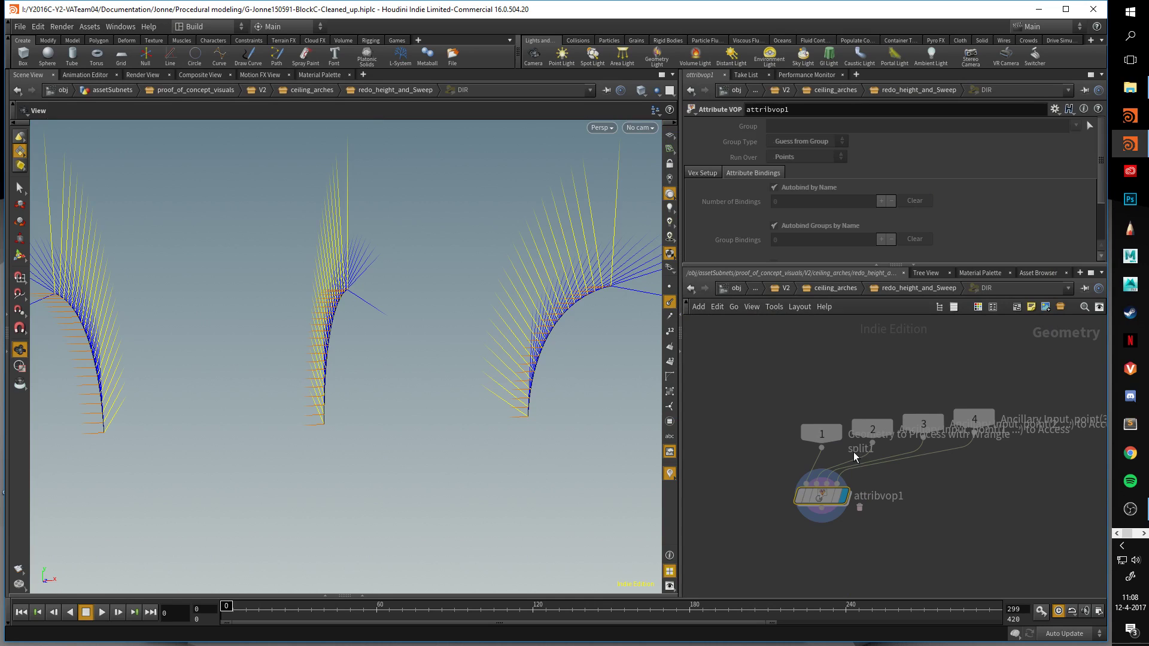
left_click(907, 289)
mouse_move(829, 259)
left_mouse_down()
mouse_move(881, 259)
mouse_move(829, 260)
left_mouse_up()
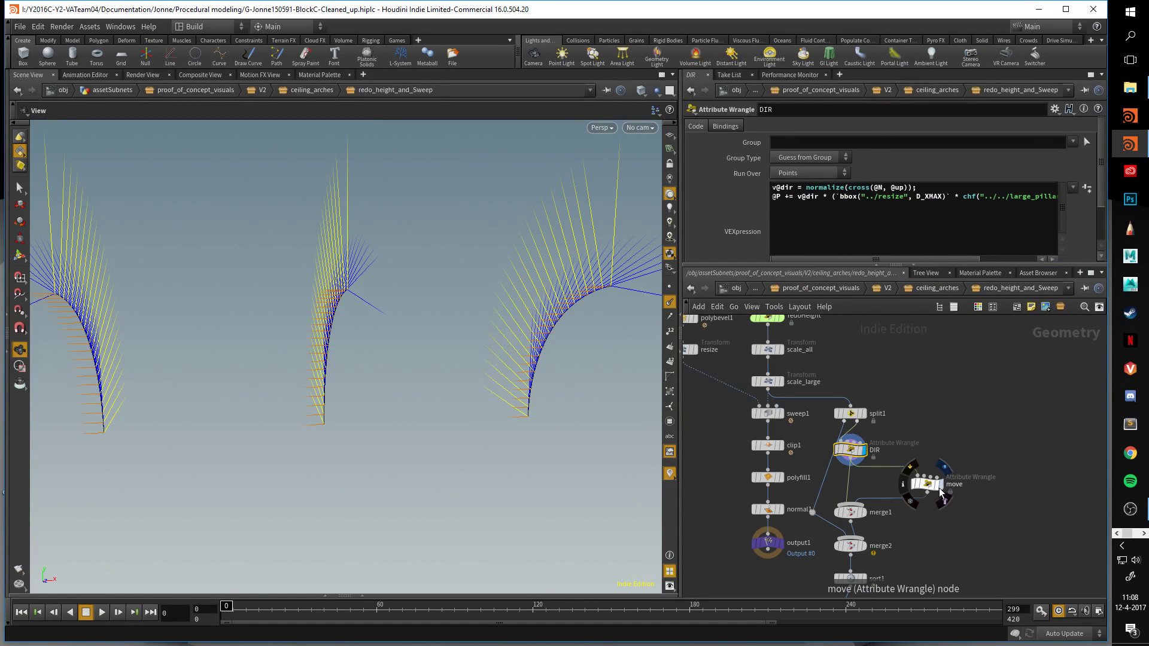
left_click(939, 488)
left_click(862, 413)
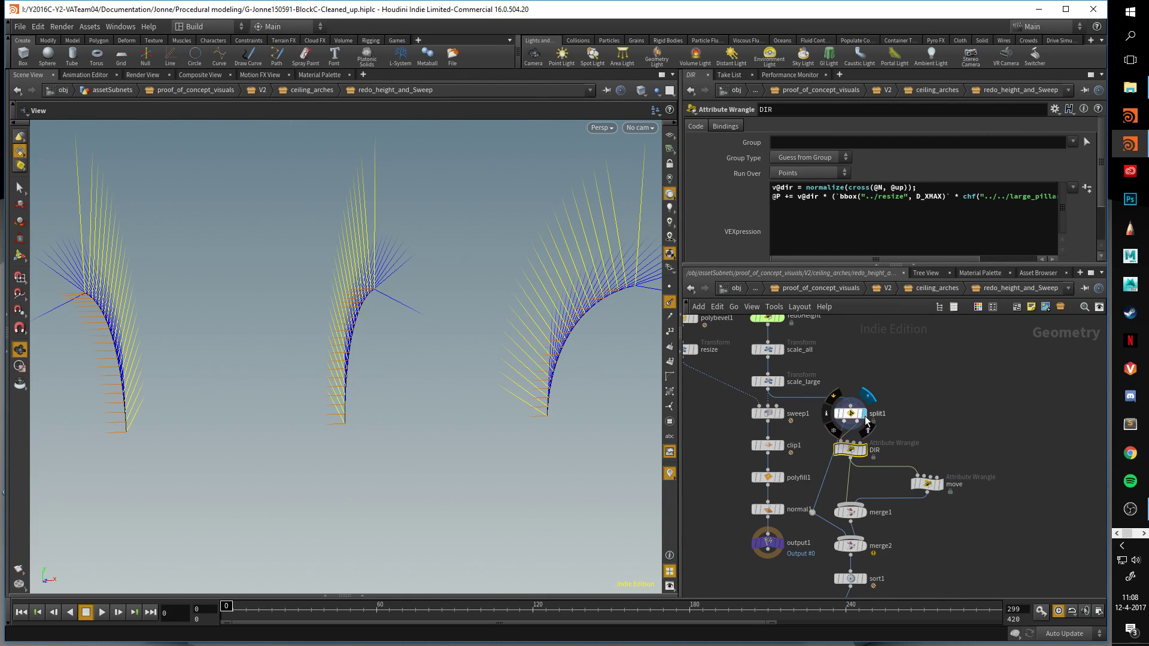
left_click(870, 451)
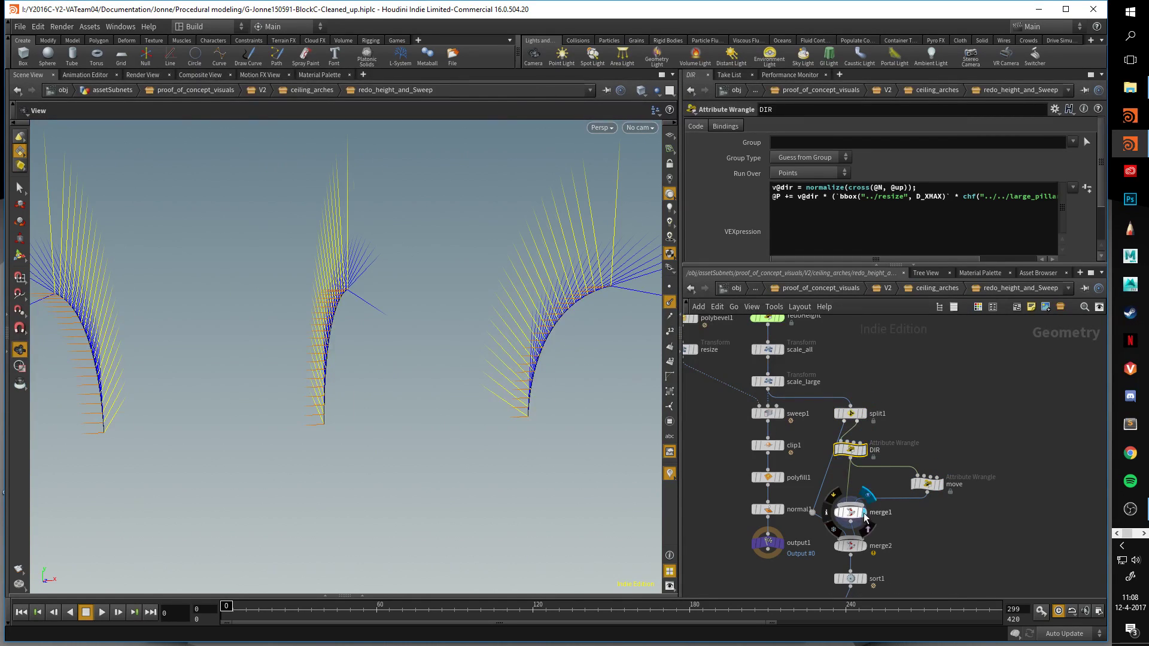
Display merge1, hide the point normals, and display the vault surface at output2.
left_click(864, 513)
left_click(671, 305)
left_click_drag(524, 327, 470, 297)
middle_click_drag(917, 589, 937, 437)
left_click(883, 555)
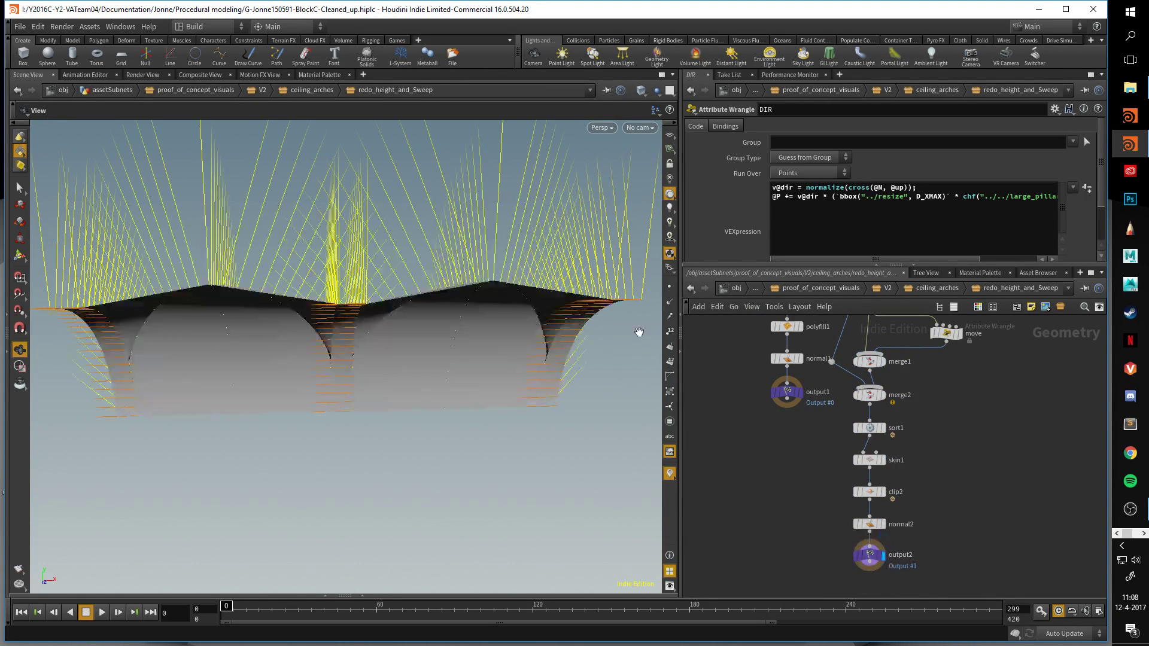
Turn off the up vec and direction vec scene visualizers.
key("d")
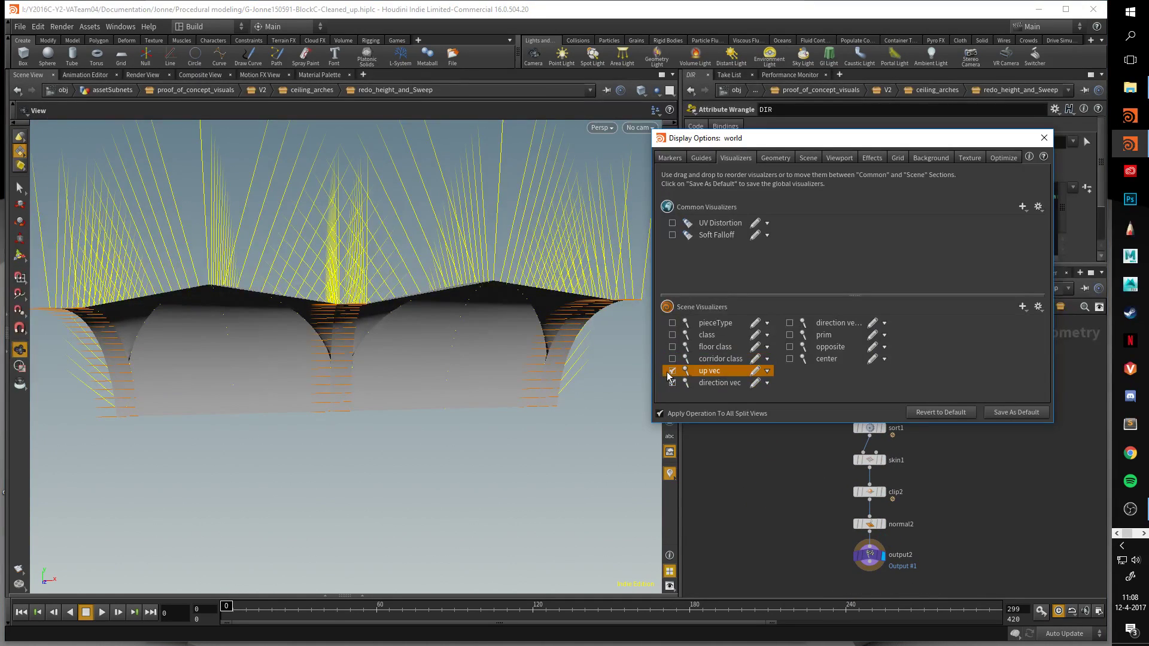
left_click(672, 371)
left_click(672, 383)
left_click(1047, 141)
Show the wireframe over the shaded surface and inspect the polygon layout of the vault from several angles.
left_click_drag(424, 235, 324, 275)
scroll(325, 237, "up", 5)
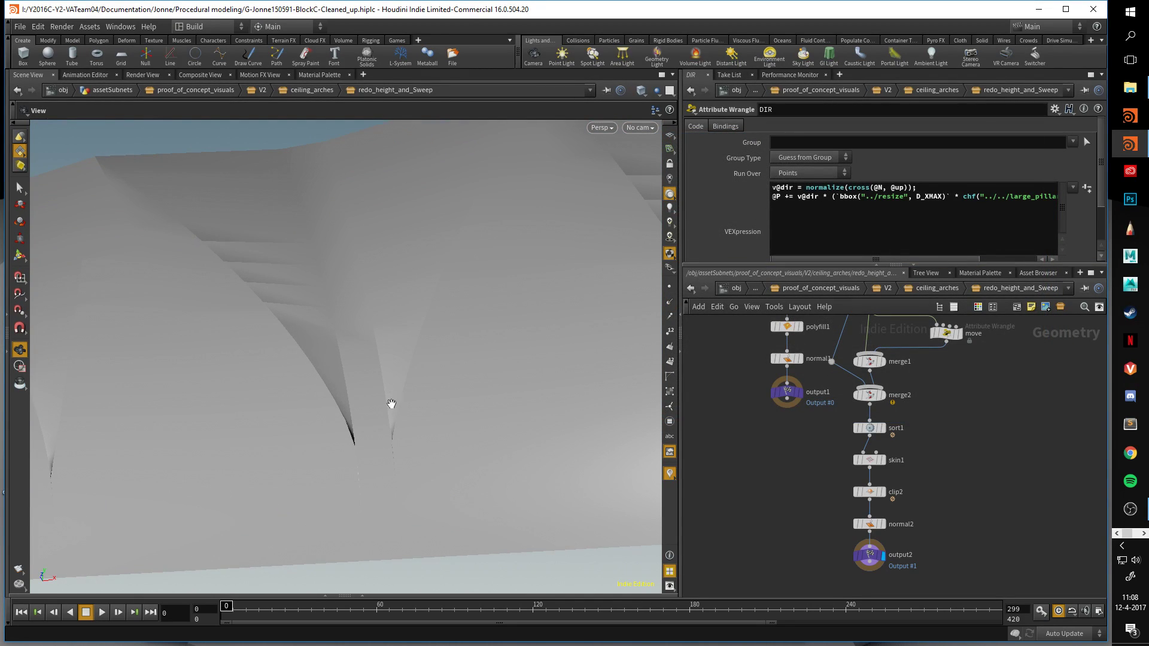
left_click(639, 94)
left_click(681, 178)
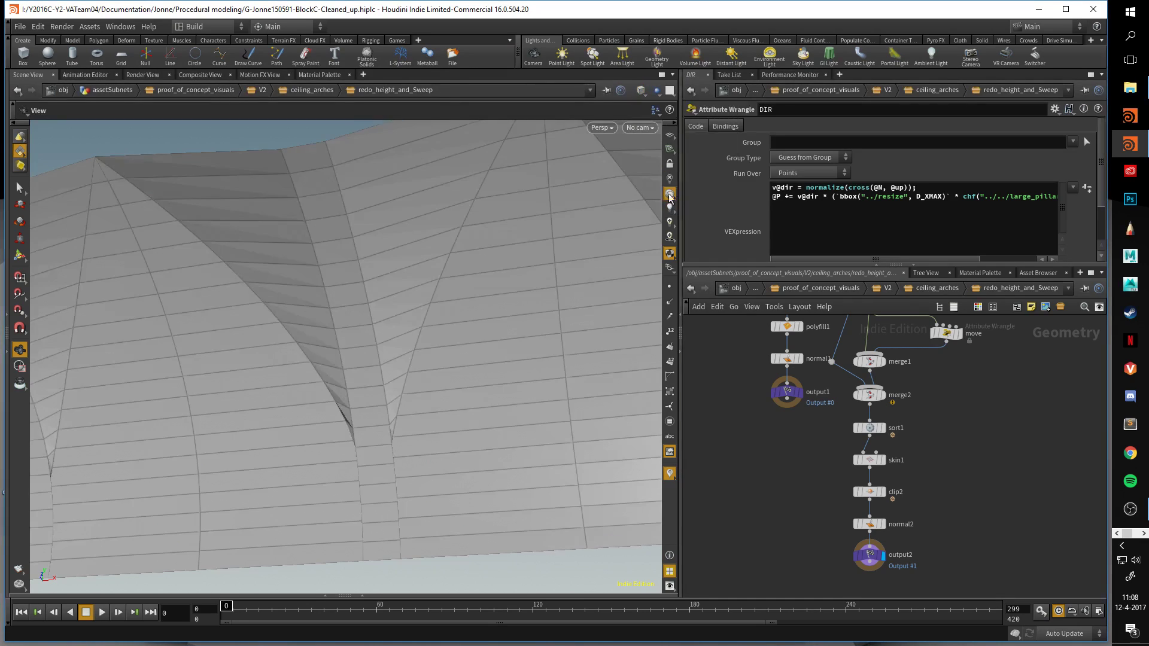
scroll(412, 259, "down", 5)
left_click_drag(411, 259, 349, 250)
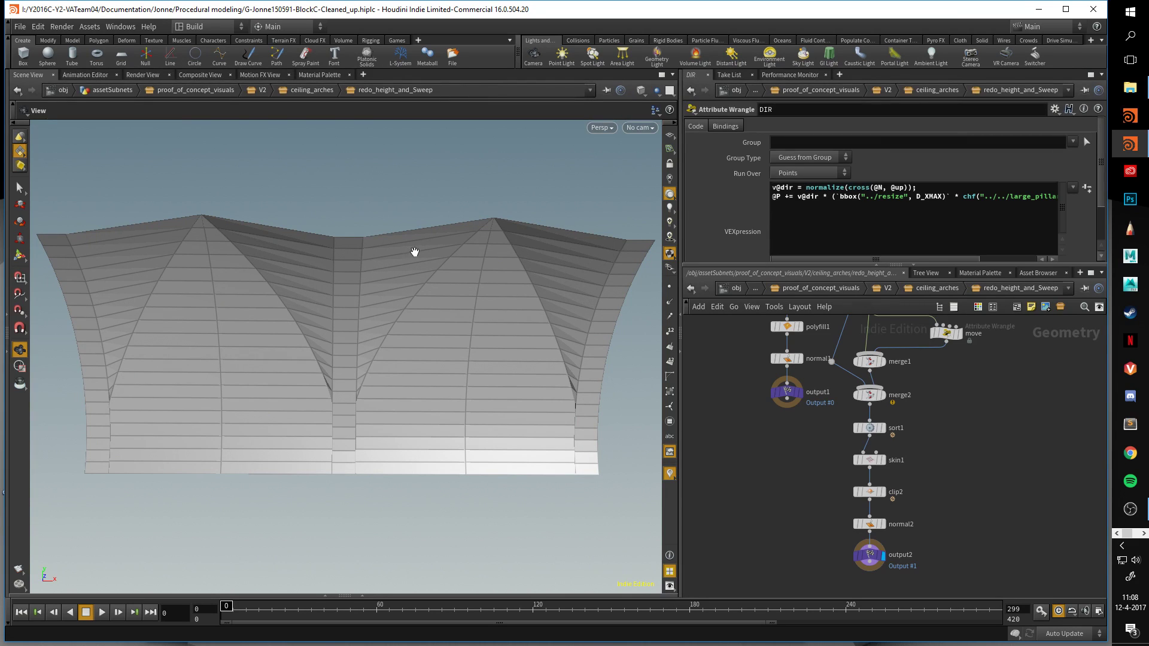
mouse_move(395, 268)
left_mouse_down()
mouse_move(395, 303)
mouse_move(403, 273)
left_mouse_up()
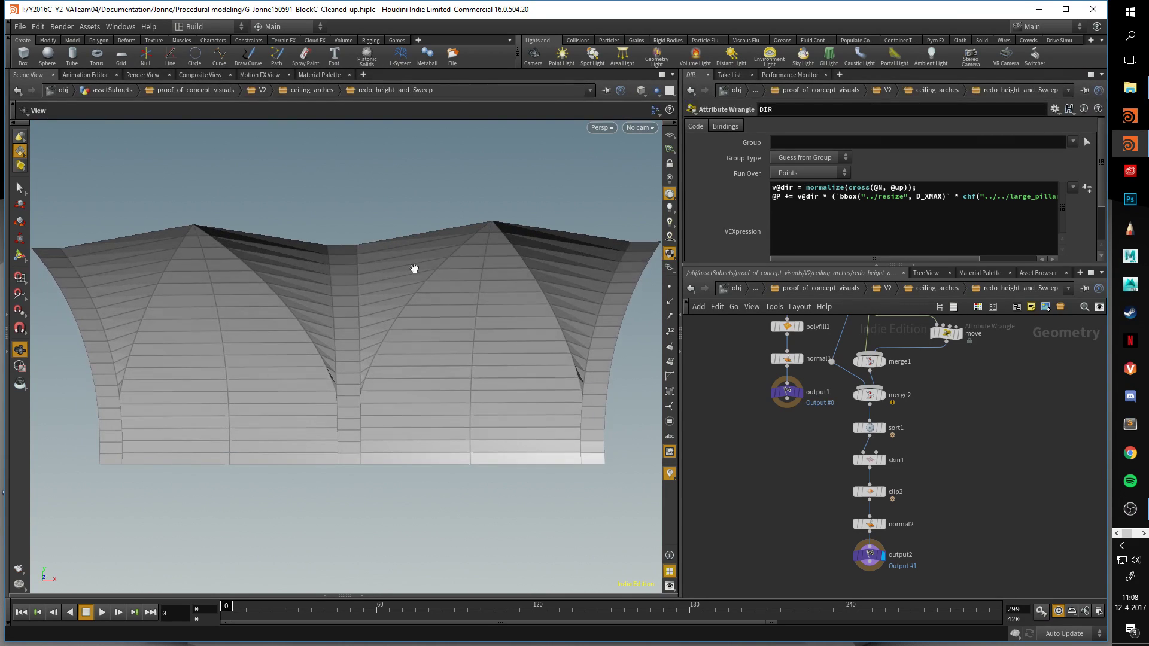
left_click_drag(390, 381, 346, 252)
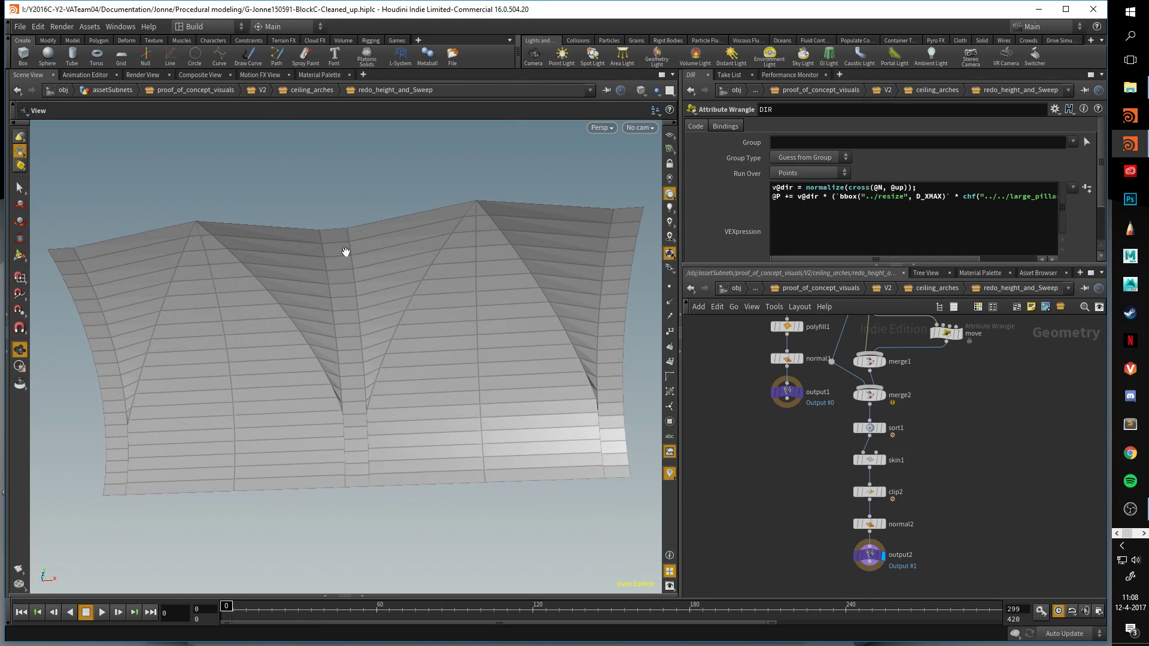
Display merge1, merge2 and skin1 in turn to examine how the combined curves are skinned into the vault surface.
middle_click_drag(926, 418, 906, 475)
left_click(863, 418)
left_click_drag(502, 402, 355, 337)
left_click(866, 453)
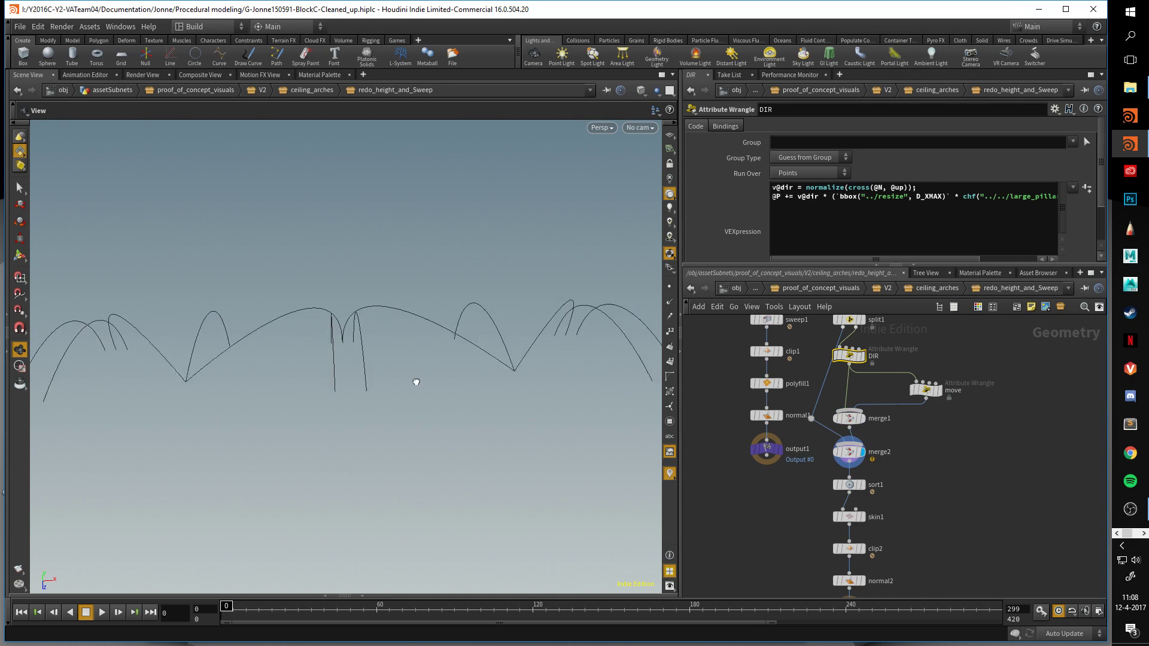
left_click(864, 518)
left_click_drag(491, 323, 343, 322)
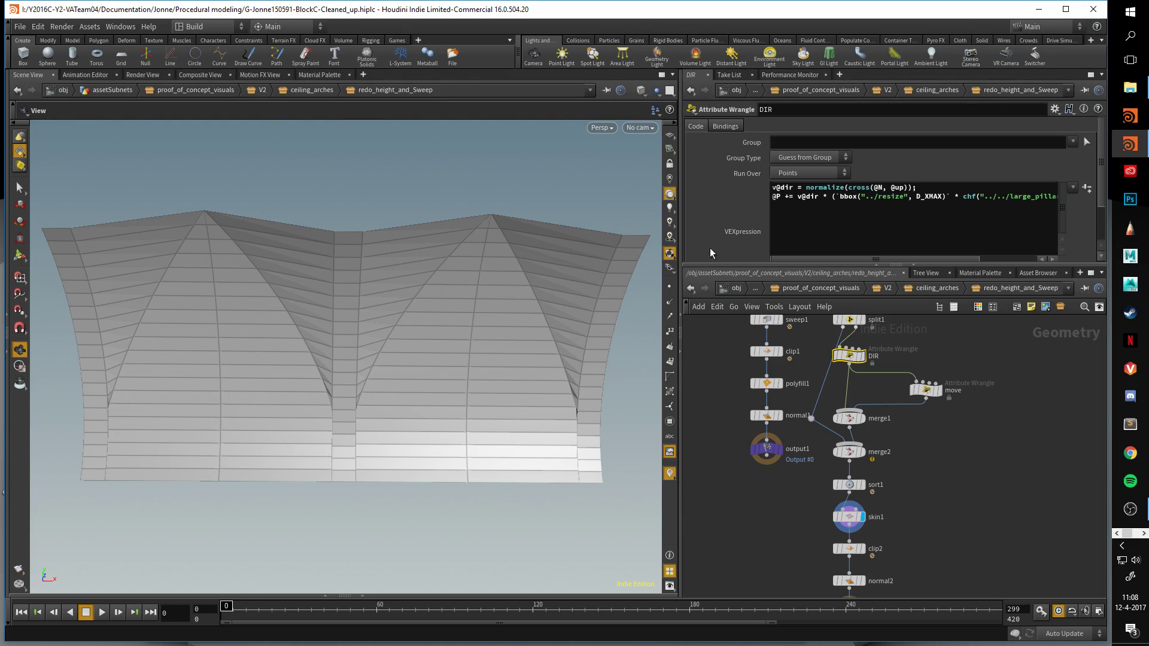
Display and select clip2 to examine its clip plane settings and the trimmed edge of the vault.
middle_click_drag(975, 526, 971, 403)
mouse_move(862, 426)
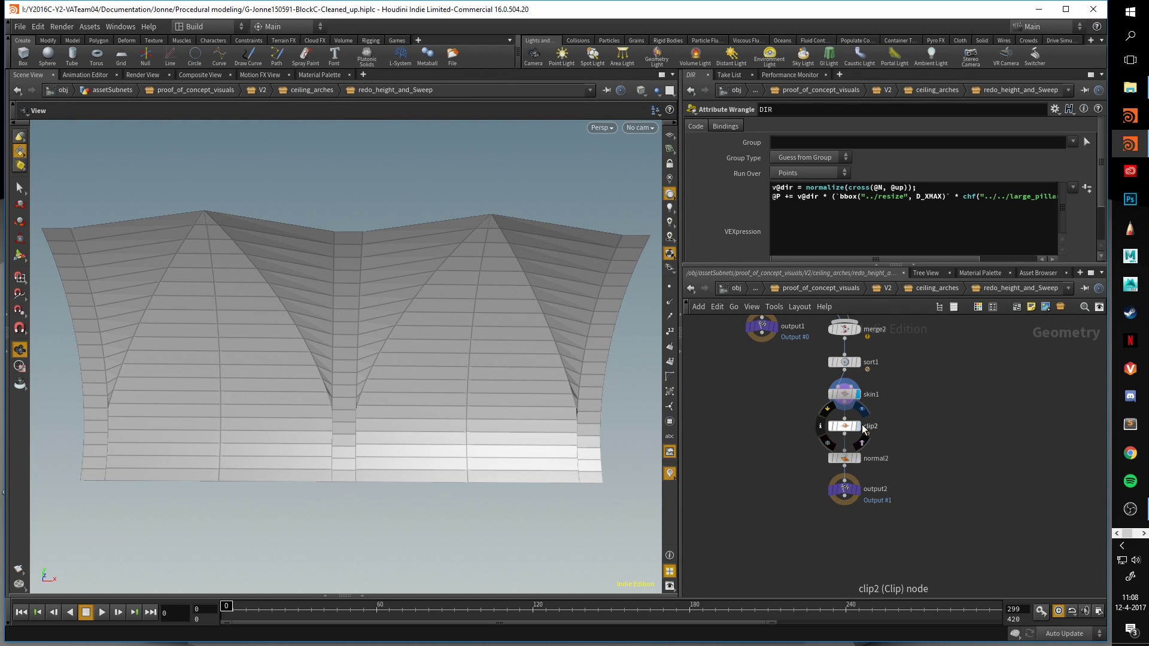
left_click_drag(521, 436, 360, 447)
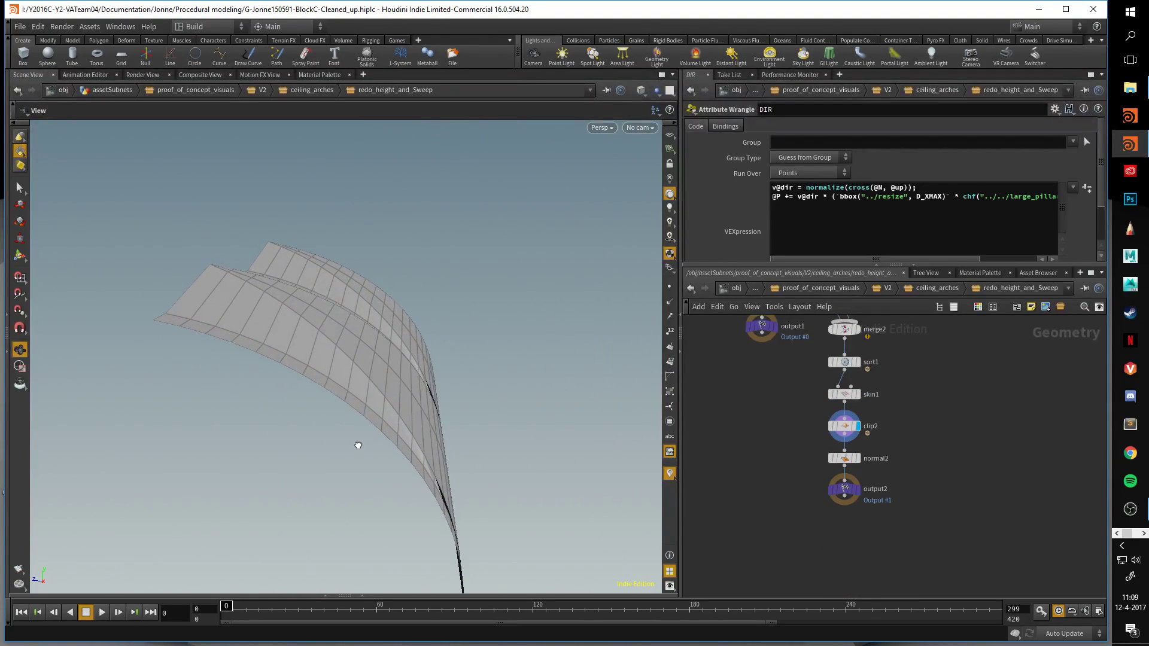
left_click(850, 428)
left_click_drag(341, 374, 847, 477)
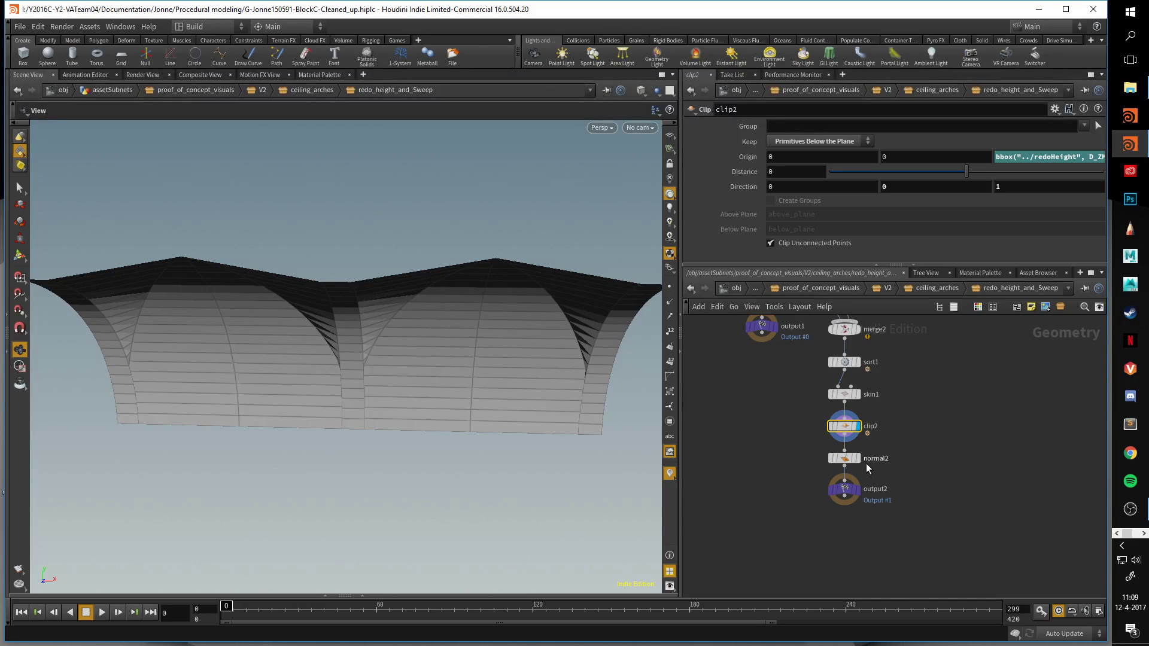
Display normal2, hide the wireframe overlay, and view clip2 again to compare the shading.
left_click(857, 458)
left_click(642, 92)
left_click(668, 204)
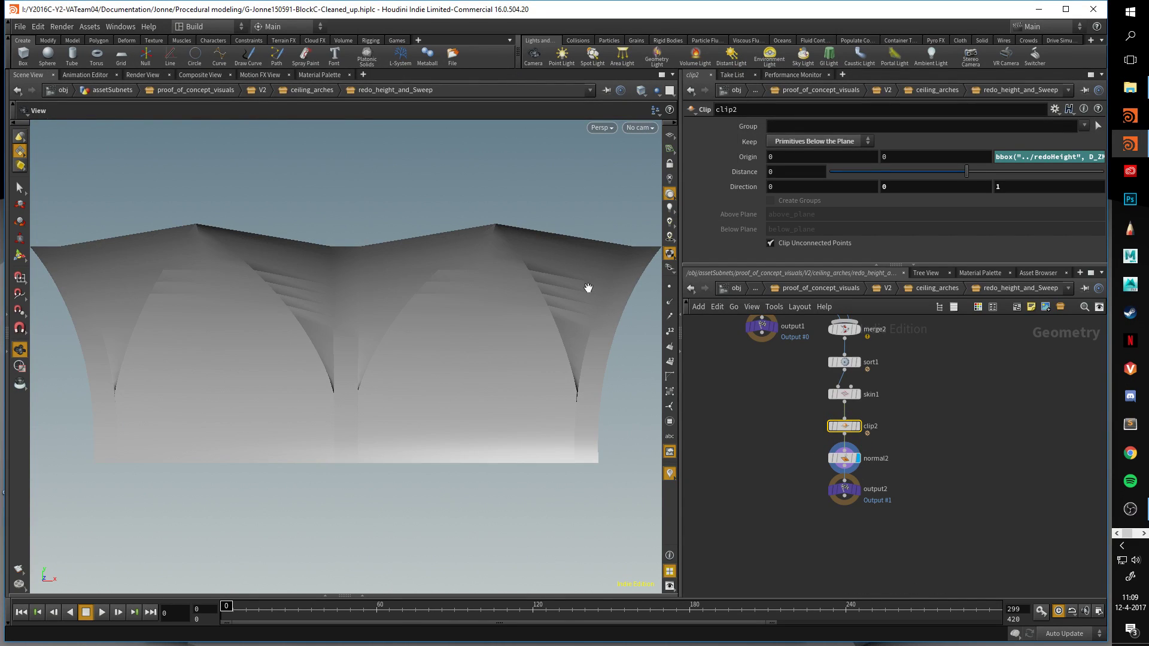
left_click(857, 427)
left_click_drag(621, 379, 716, 264)
Set the cusp angle of normal2 to 10.1 to sharpen the vault's creases.
left_click(857, 459)
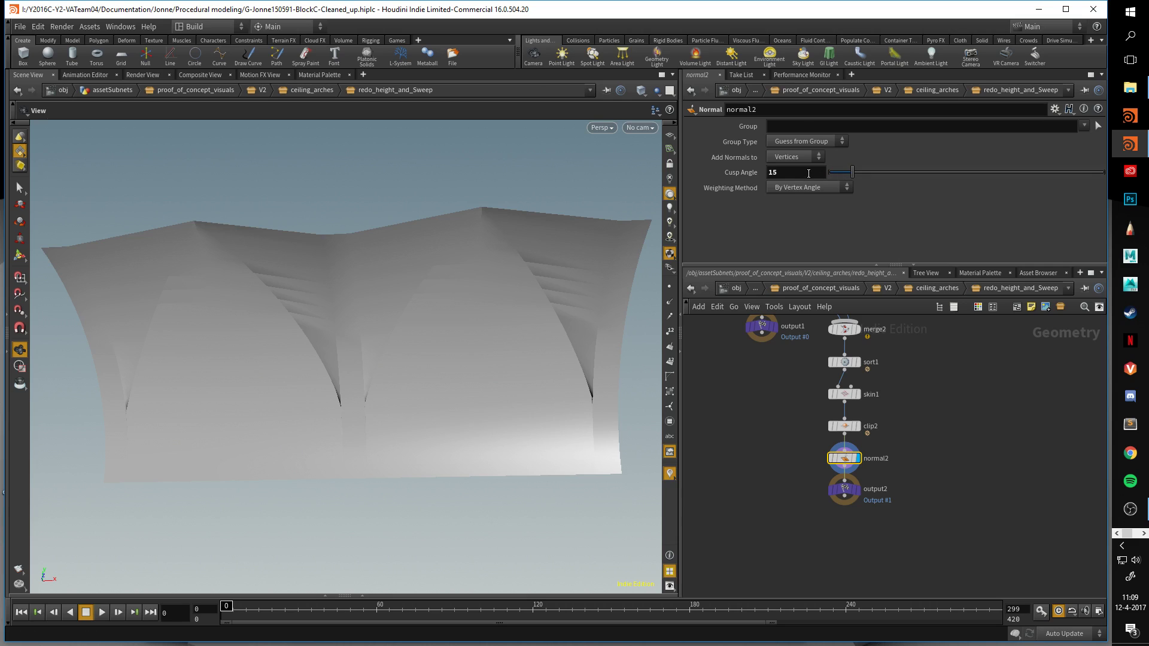
middle_click_drag(809, 173, 786, 172)
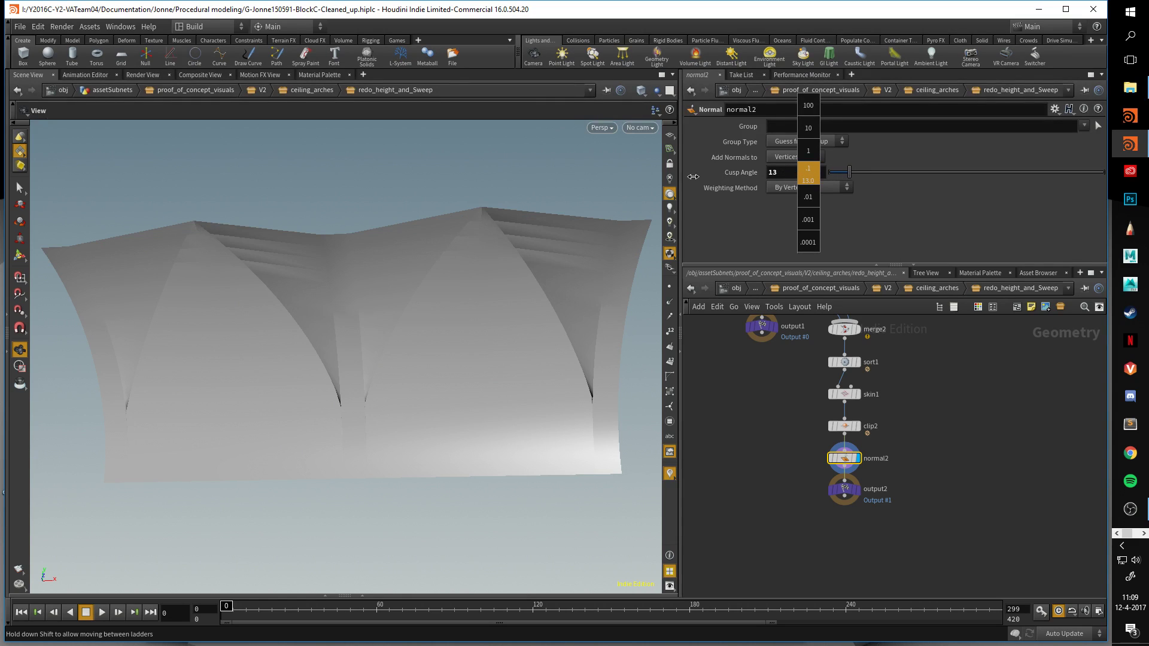
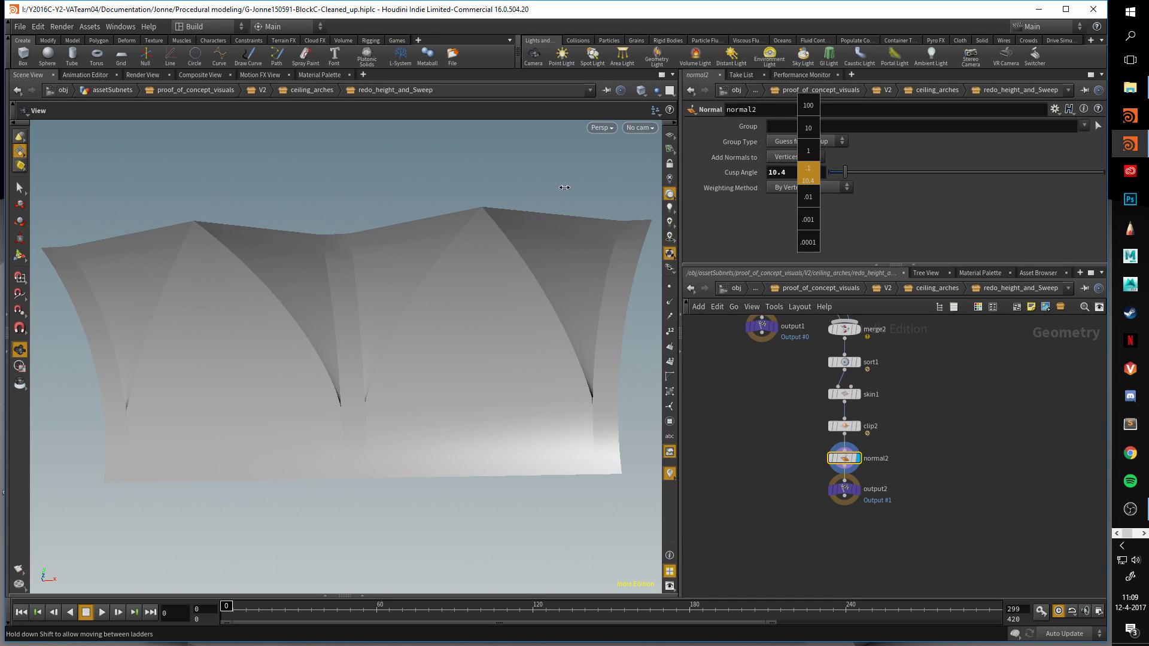
middle_click_drag(547, 192, 547, 192)
left_click_drag(548, 192, 486, 355)
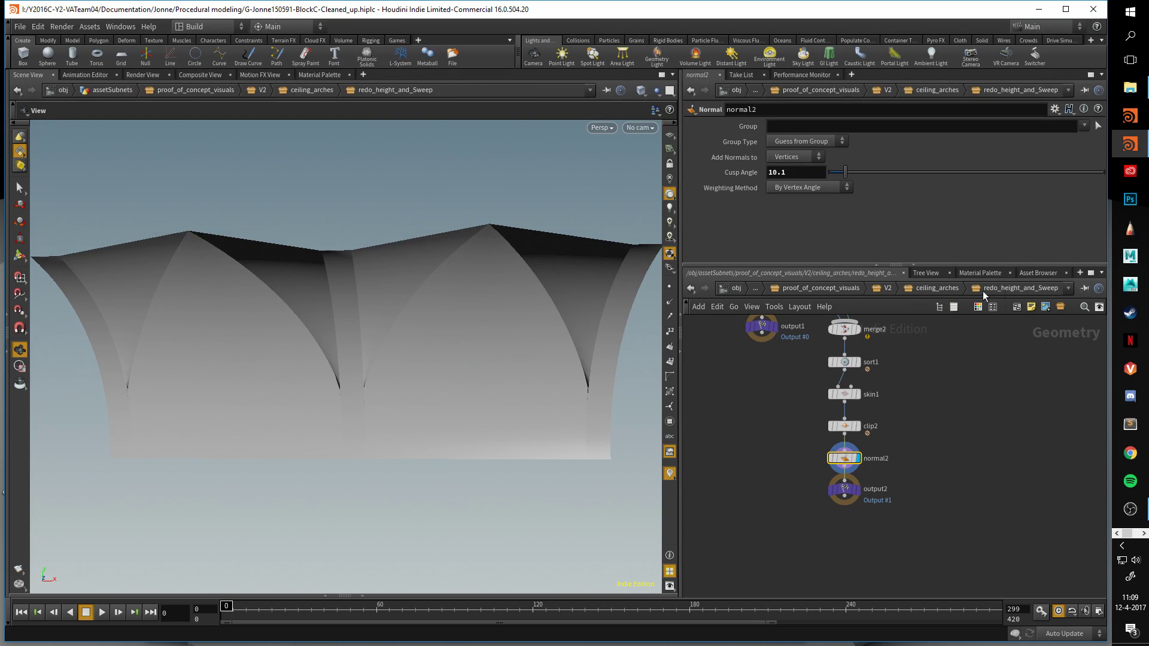
Return to ceiling_arches and display output1 to view the ribs and vault surface together.
left_click(939, 290)
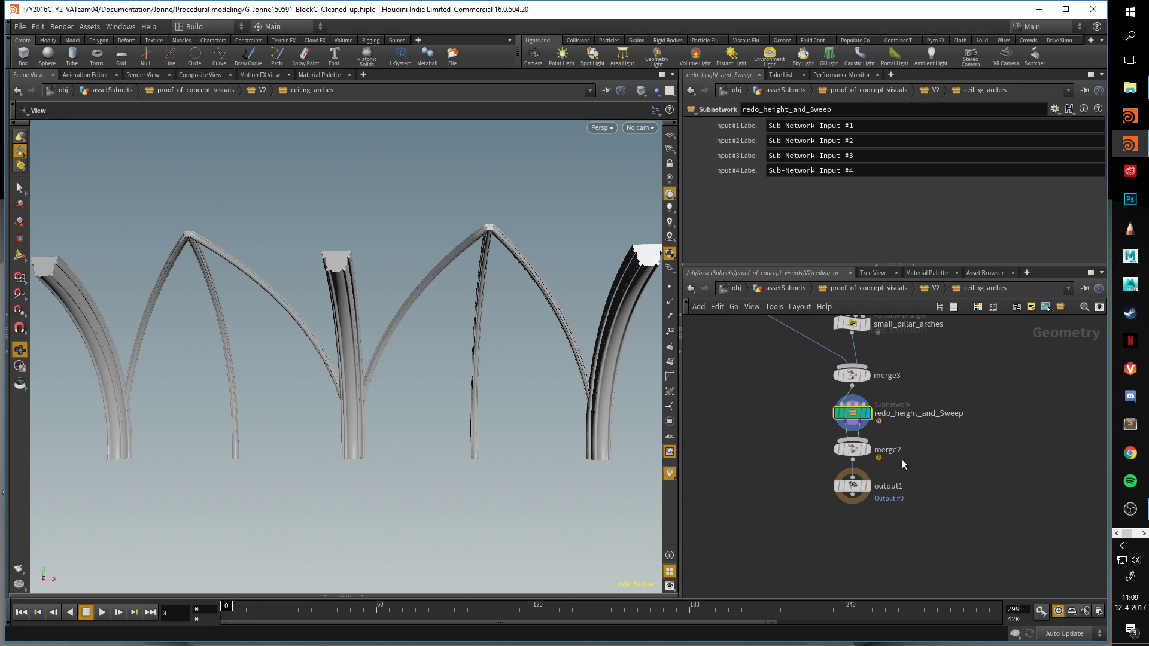
left_click(868, 490)
left_click_drag(623, 389, 739, 344)
Go back up to the V2 network and display the ambulatory subnetwork.
left_click(935, 288)
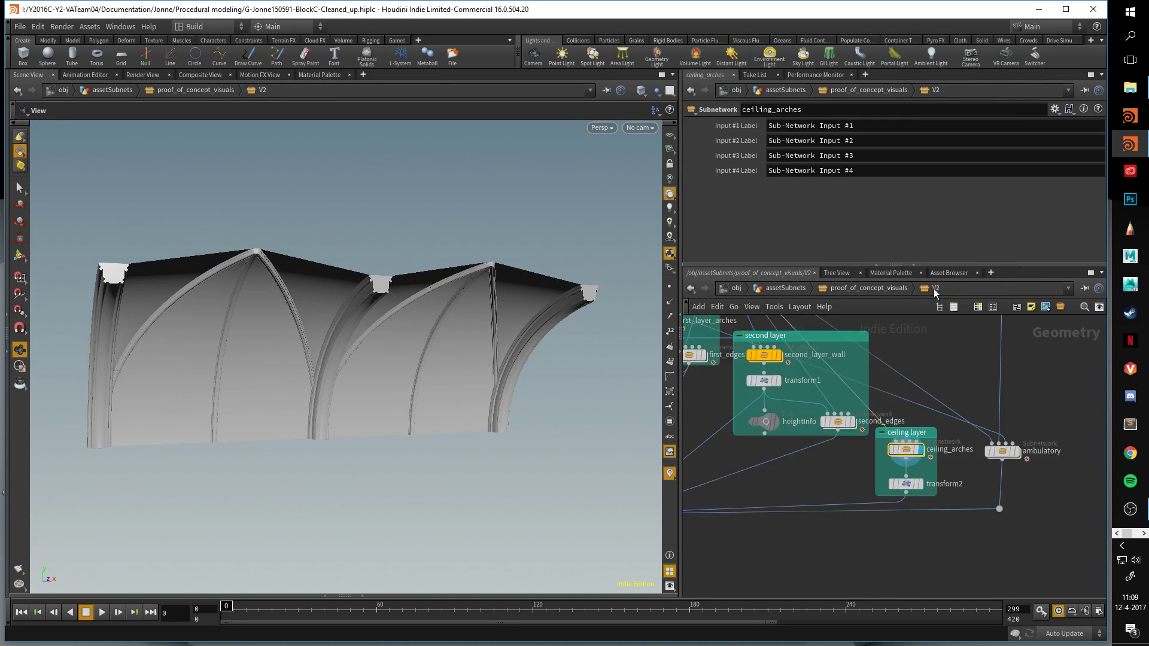
left_click(1021, 456)
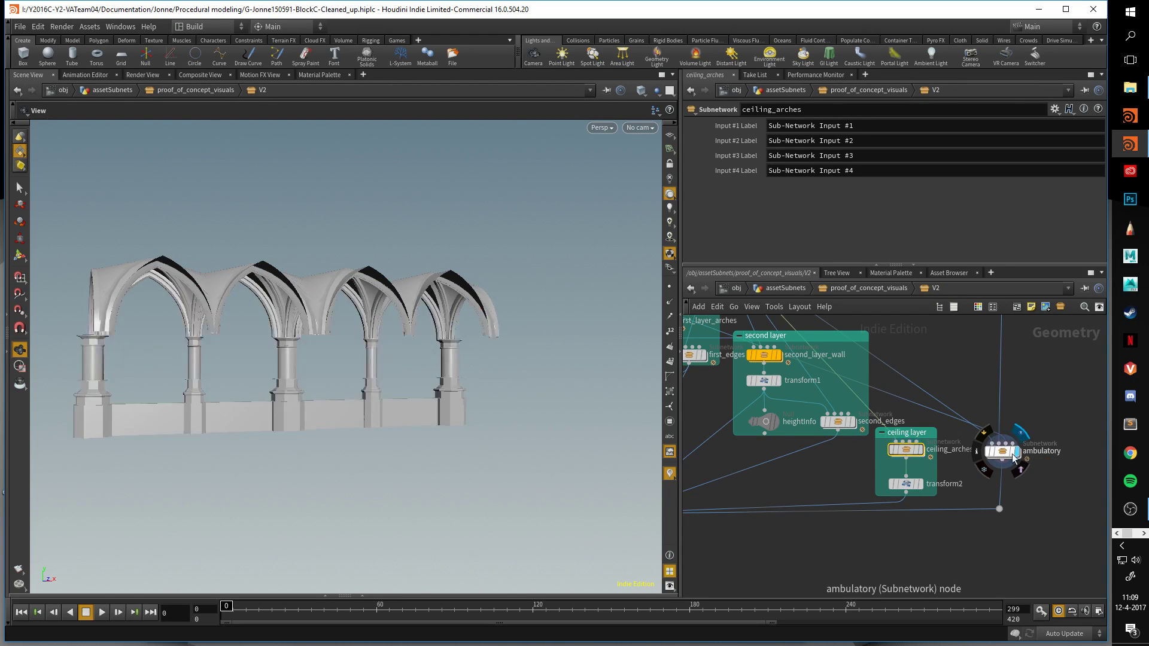
left_click_drag(481, 377, 502, 364)
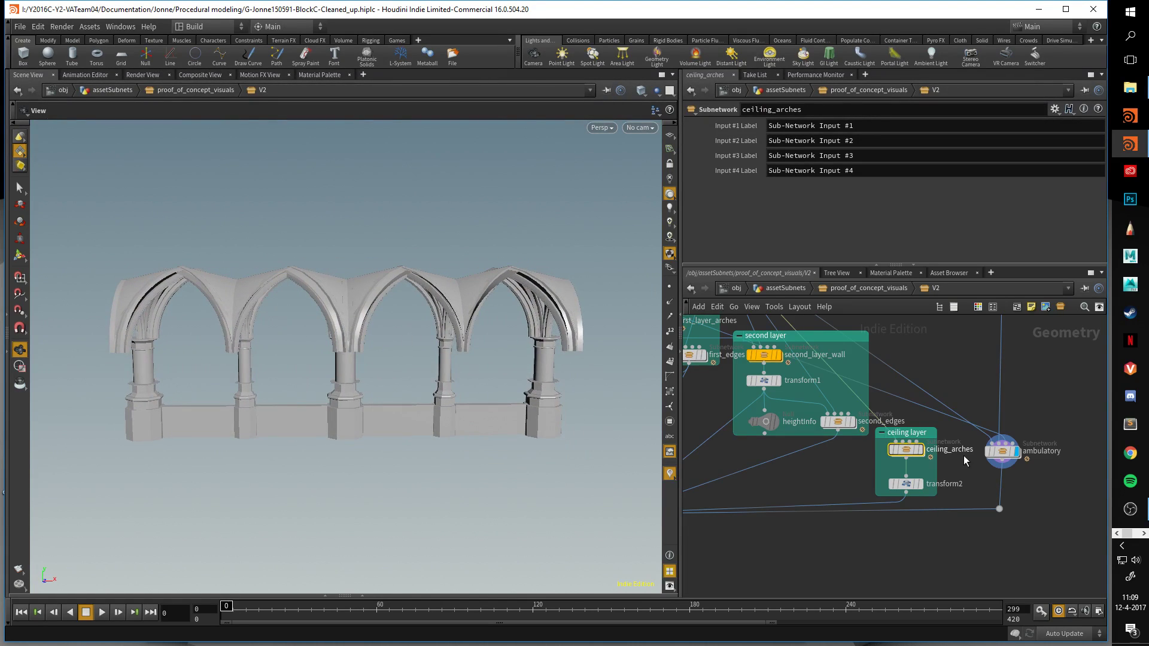
Enter the ambulatory network and examine its layout from the arch groups down through sweep arches, the merges and the output.
double_click(1003, 455)
scroll(847, 468, "up", 3)
scroll(886, 441, "down", 3)
middle_click_drag(848, 468, 932, 499)
scroll(832, 446, "up", 3)
middle_click_drag(851, 499, 809, 378)
scroll(811, 494, "up", 2)
middle_click_drag(811, 423, 872, 525)
left_click_drag(712, 364, 1097, 487)
left_click(951, 505)
middle_click_drag(950, 505, 911, 377)
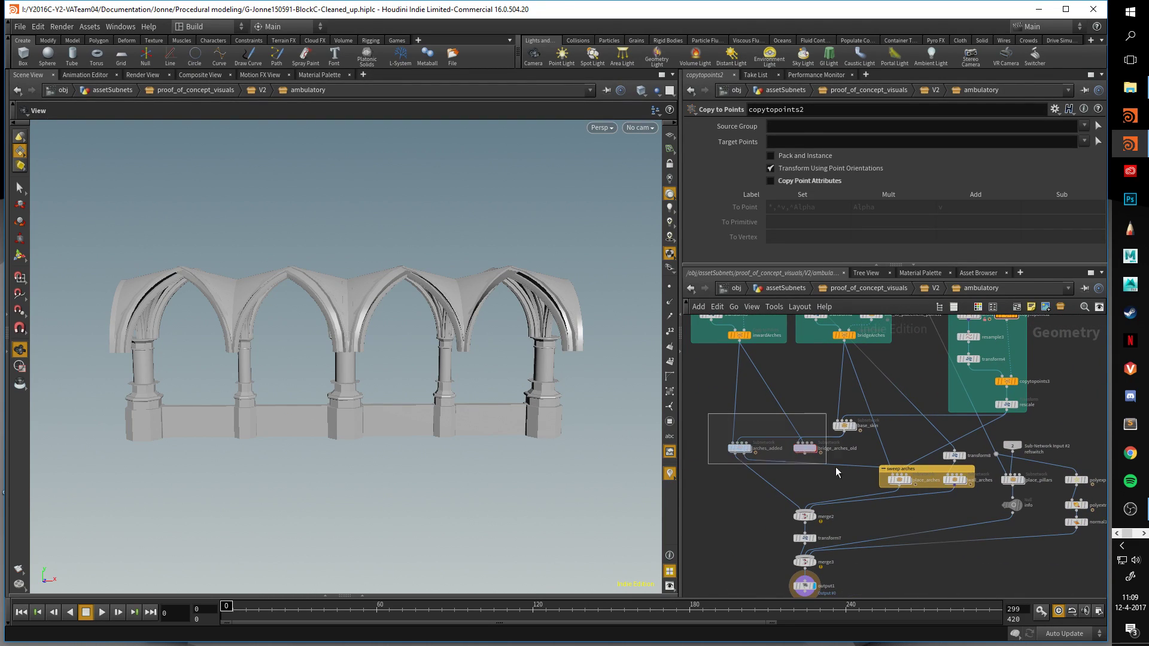
left_click_drag(864, 468, 866, 466)
left_click(860, 448)
middle_click_drag(916, 439, 815, 406)
left_click_drag(1031, 465, 775, 421)
left_click(806, 465)
middle_click_drag(824, 493, 855, 503)
Display inwardArches in the inward arches group and frame its curves in the viewport.
left_click(786, 465)
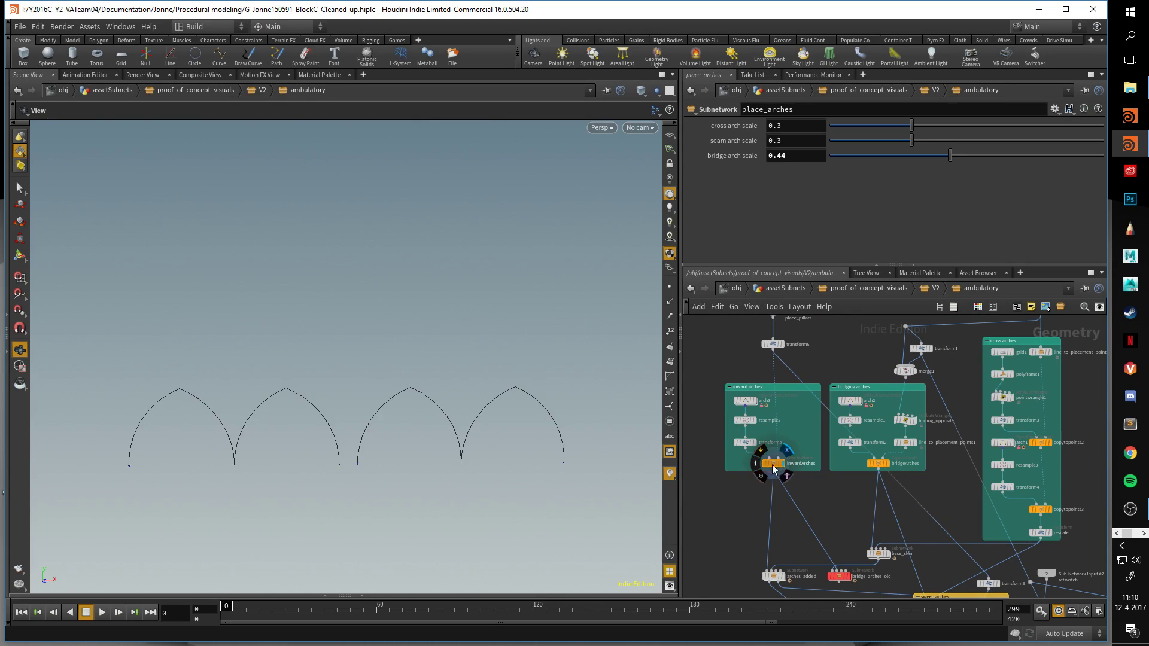
key("f")
left_click_drag(521, 396, 484, 405)
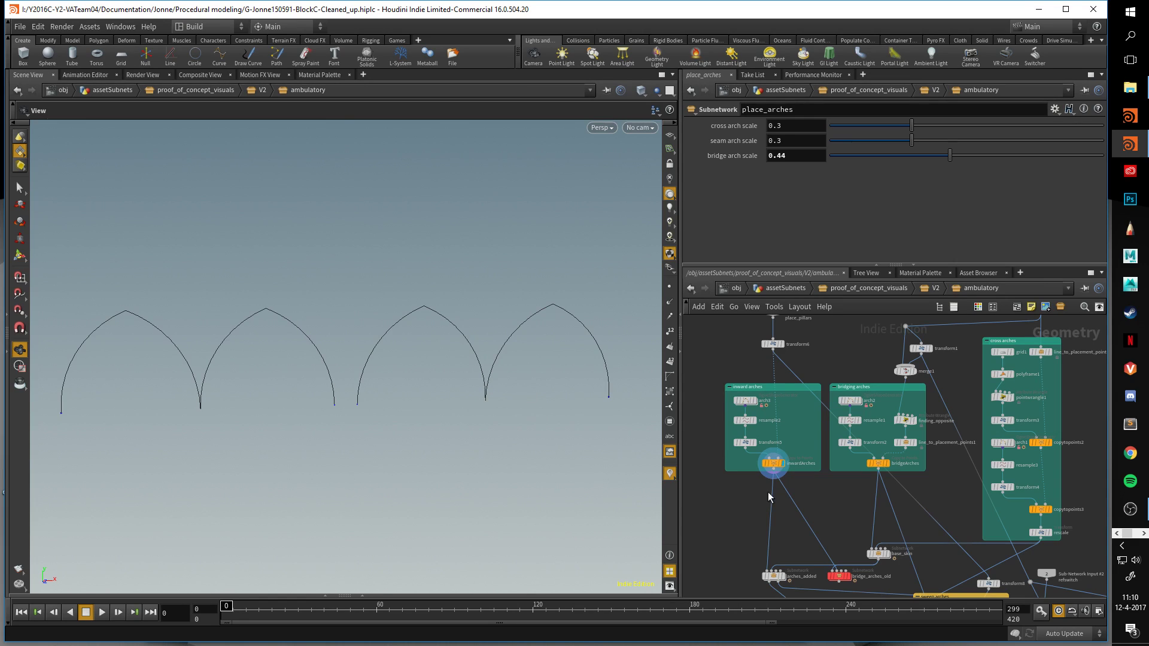
middle_click_drag(786, 540, 771, 530)
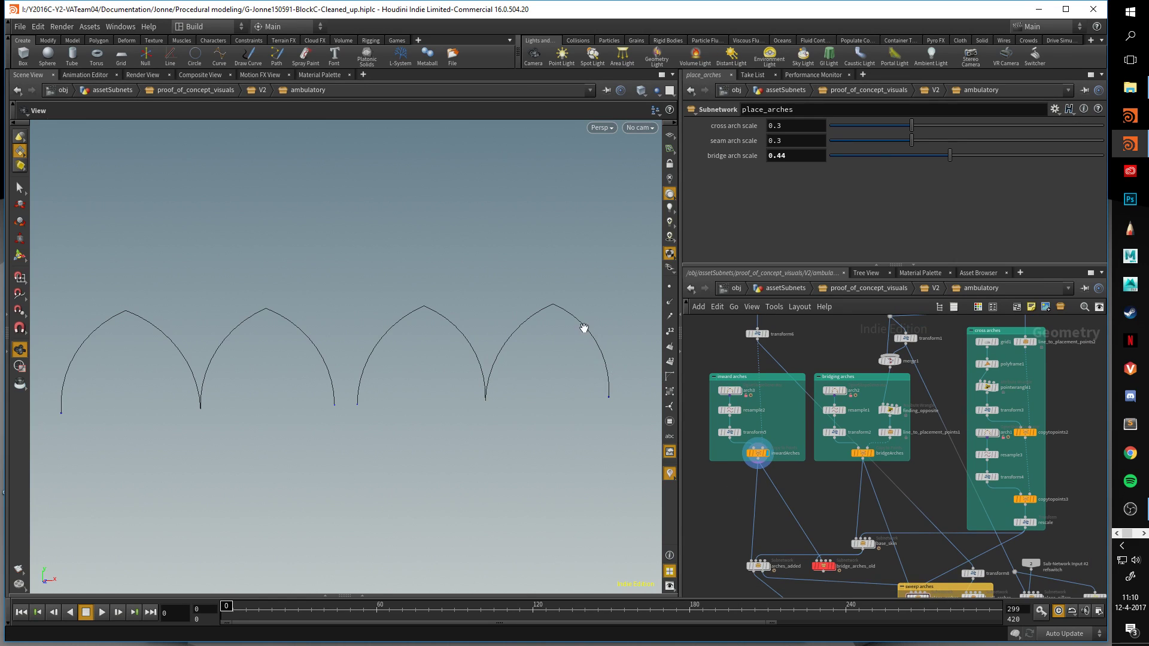
Display bridgeArches with inwardArches templated to view both sets of arch curves together at an angle.
left_click(872, 453)
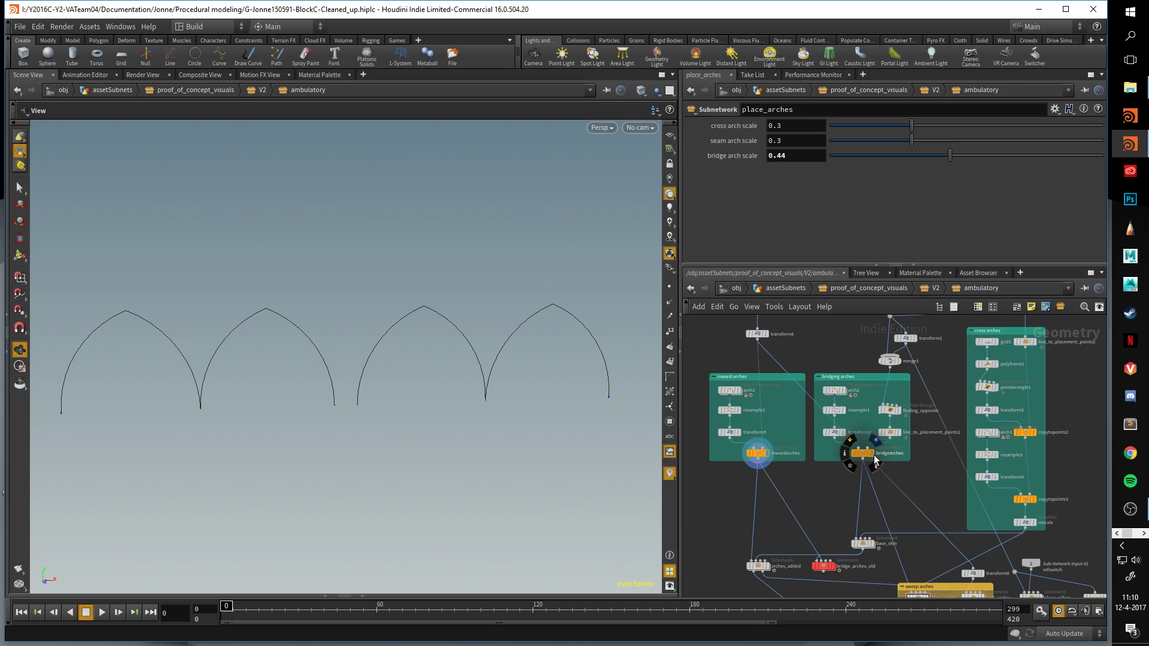
middle_click_drag(832, 522, 842, 418)
scroll(842, 417, "up", 1)
middle_click_drag(785, 373, 768, 488)
left_click(743, 453)
left_click_drag(443, 378, 515, 410)
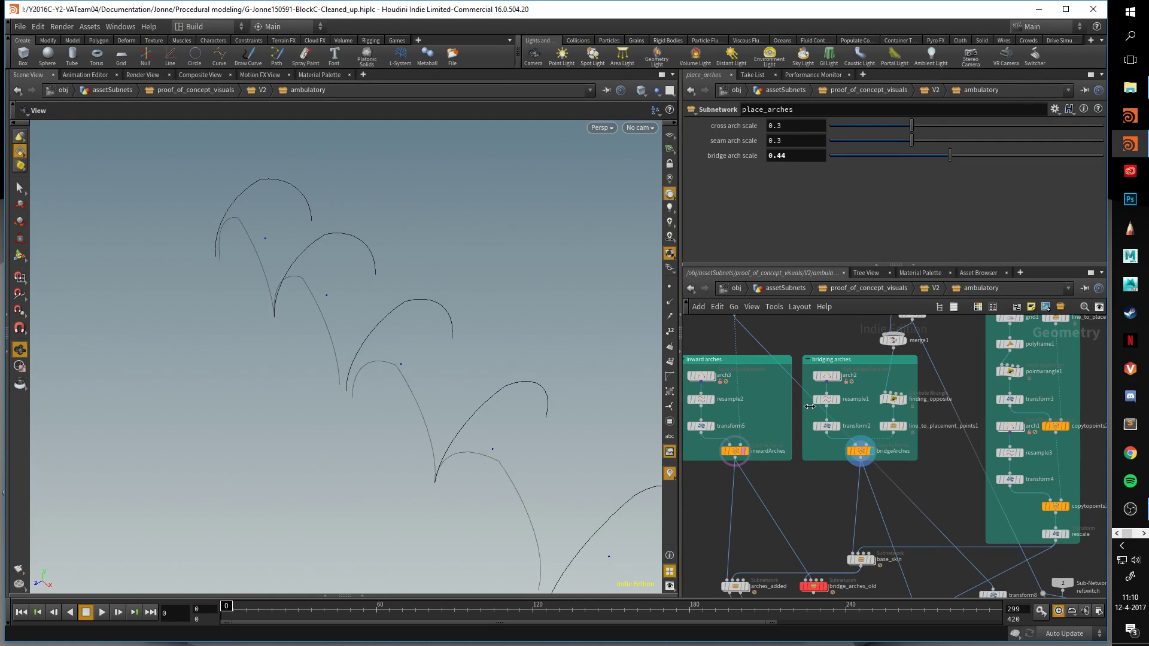
Display copytopoints3 and its rescale node with bridgeArches templated, viewing the two sets of arch curves together from the side.
middle_click_drag(929, 493, 901, 450)
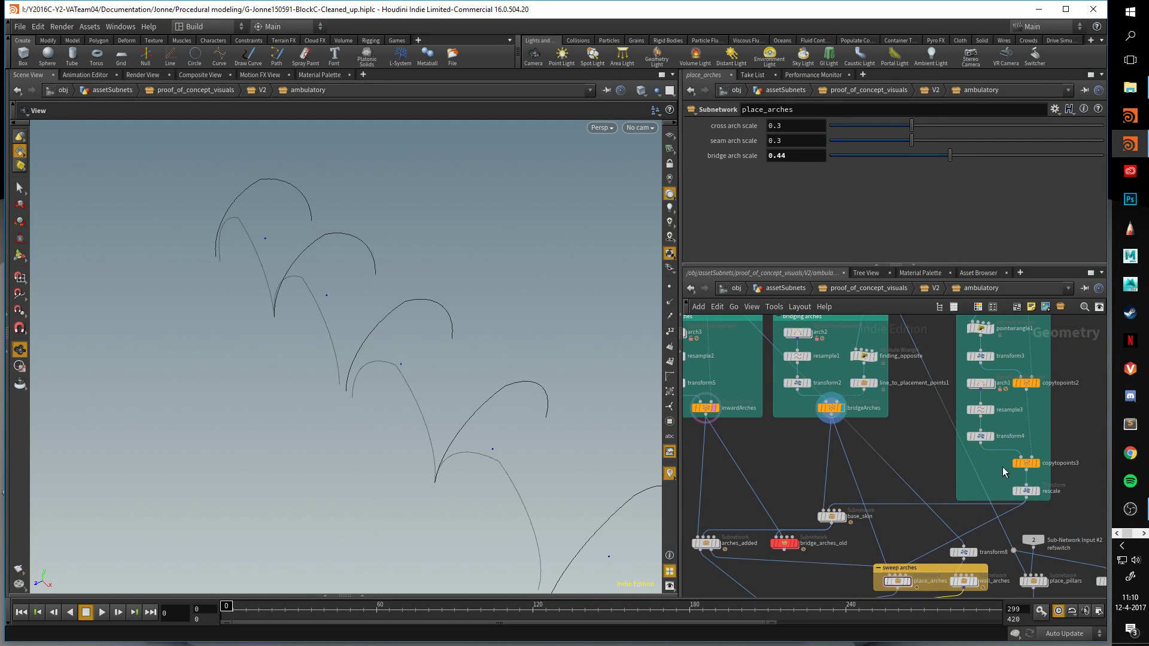
left_click(1038, 464)
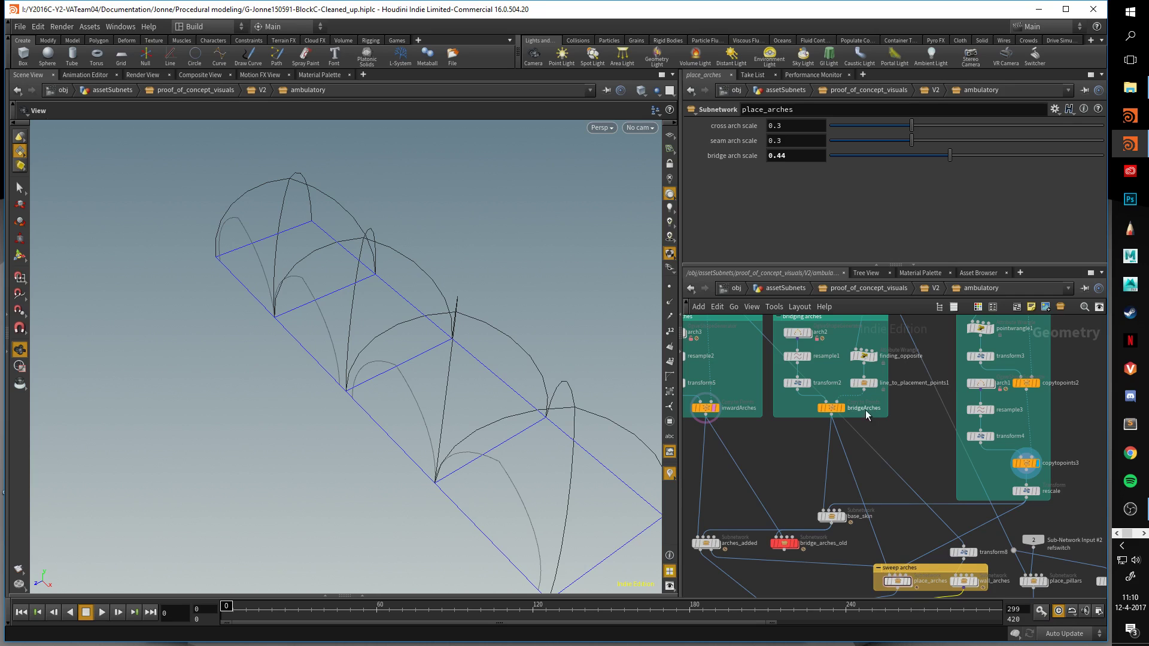
left_click(840, 410)
left_click(1039, 493)
left_click_drag(504, 381, 352, 359)
left_click_drag(658, 389, 628, 409)
left_click_drag(338, 283, 403, 346)
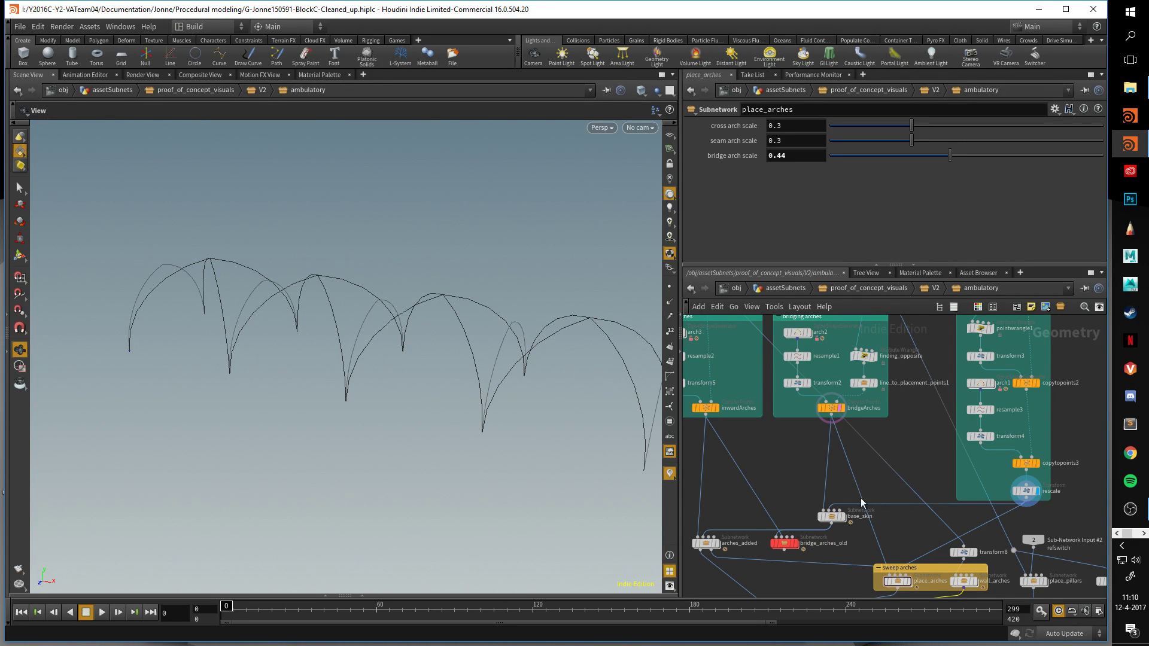
Display base_skin without the bridgeArches template and view the skinned ambulatory surface from several angles.
scroll(841, 491, "up", 2)
middle_click_drag(844, 494, 897, 404)
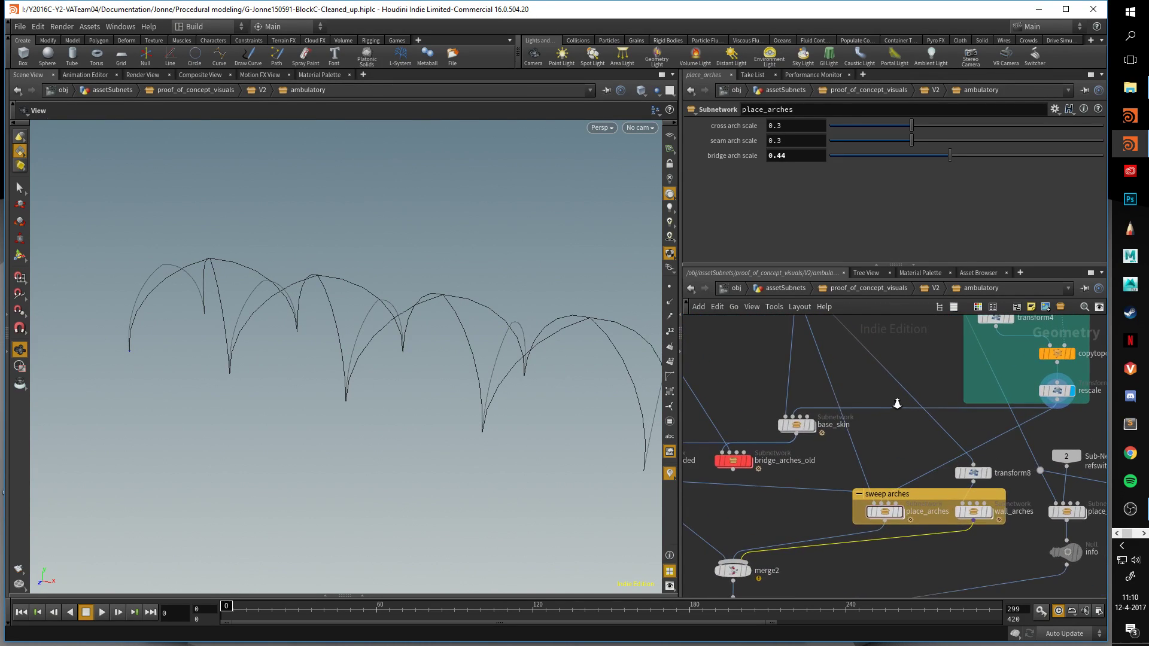
left_click(813, 428)
left_click_drag(631, 400, 394, 359)
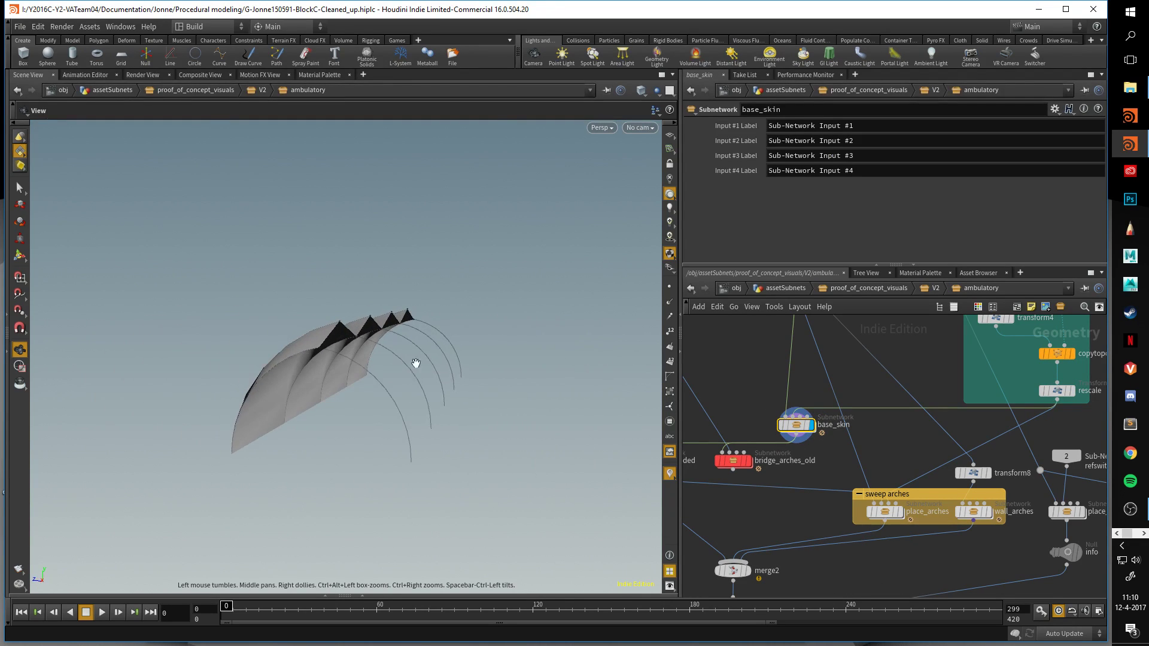
middle_click_drag(867, 374, 899, 471)
left_click(841, 381)
left_click_drag(575, 375, 379, 341)
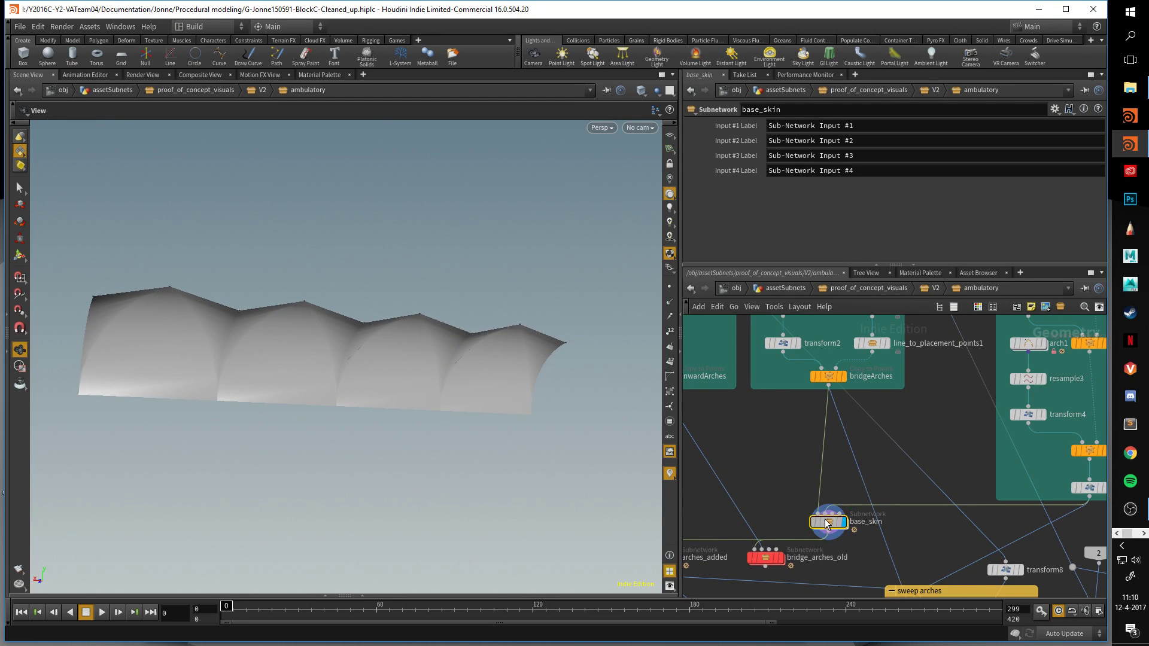
Enter base_skin and display merge2 followed by delete1 to compare the curves before and after deletion.
double_click(826, 523)
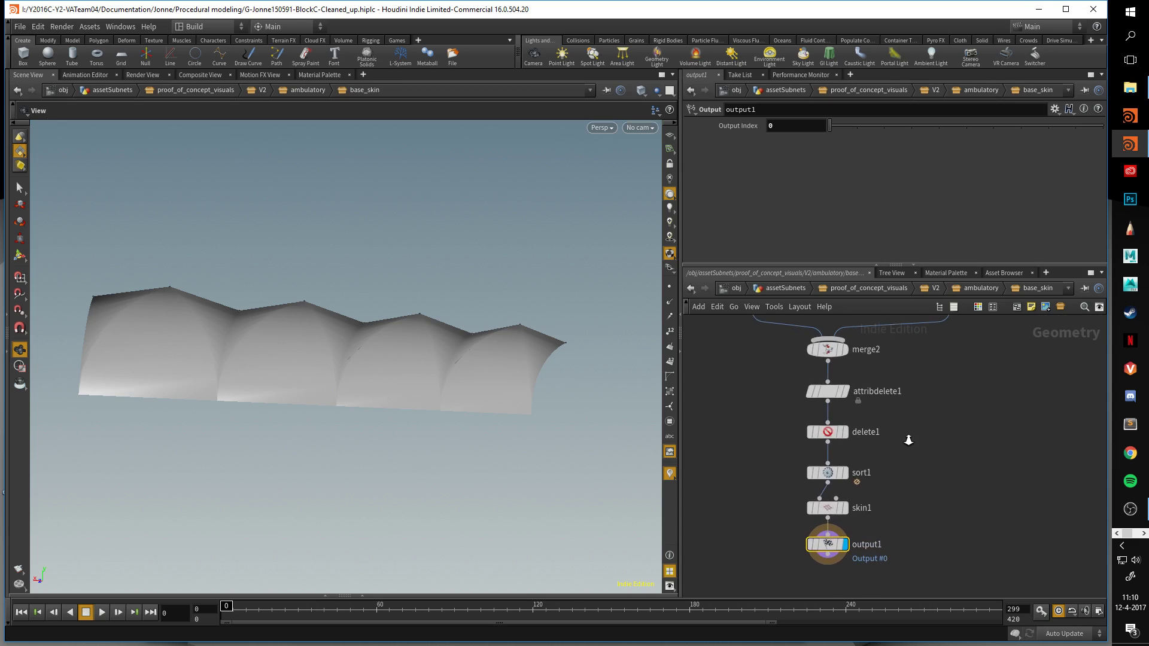
left_click(844, 350)
left_click_drag(526, 341, 532, 434)
left_click(844, 432)
left_click_drag(467, 377, 486, 350)
Display sort1 with its parameters open and primitive numbers shown, framing the sorted arch curves.
left_click(844, 474)
left_click(826, 474)
left_click(669, 364)
left_click_drag(539, 344, 462, 343)
left_click_drag(361, 337, 451, 359)
key("f")
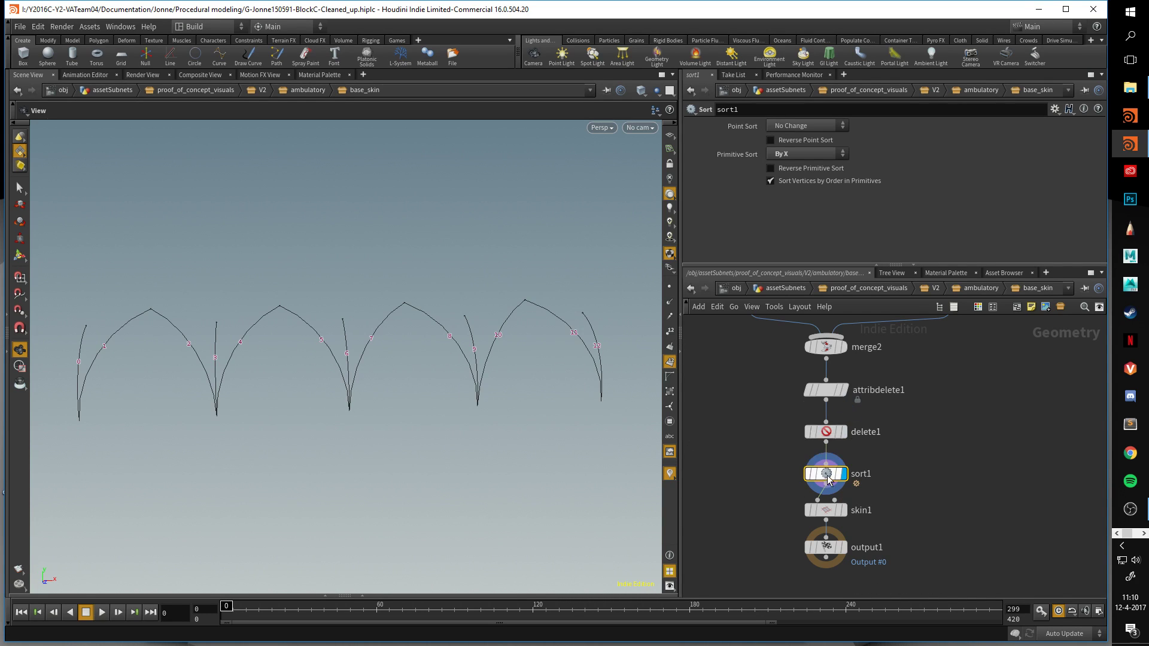
Display skin1, add a Normal node fed by skin1's output and display the new node.
left_click(843, 510)
left_click_drag(608, 431, 753, 527)
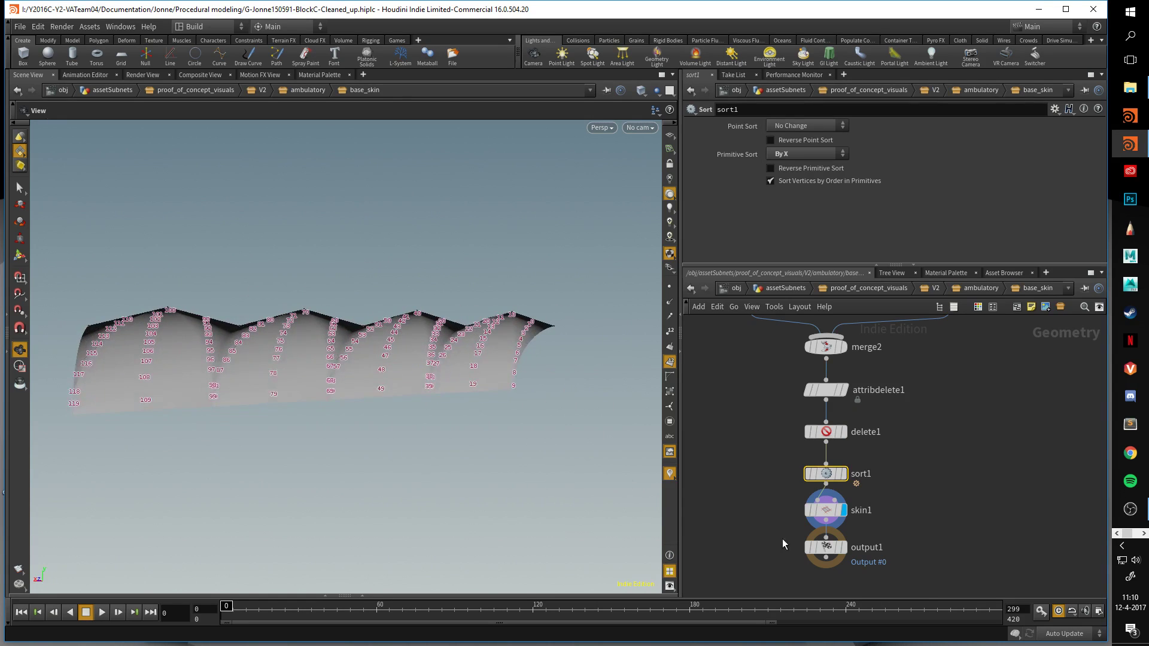
key("Tab")
type("norm")
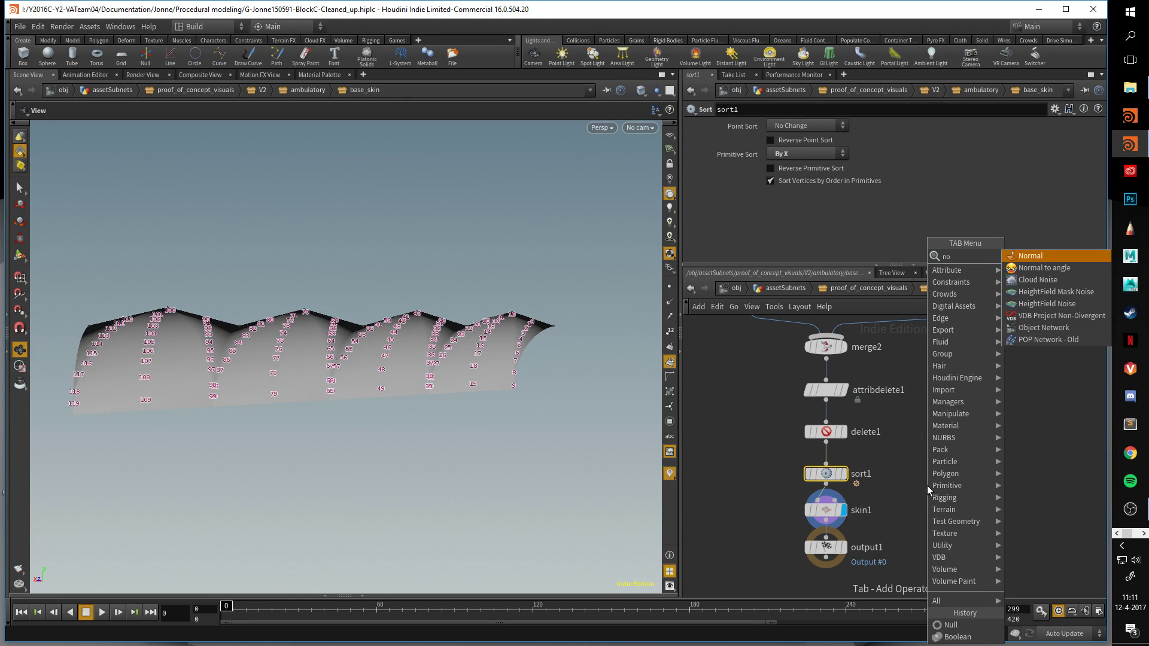
key("Return")
left_click(918, 552)
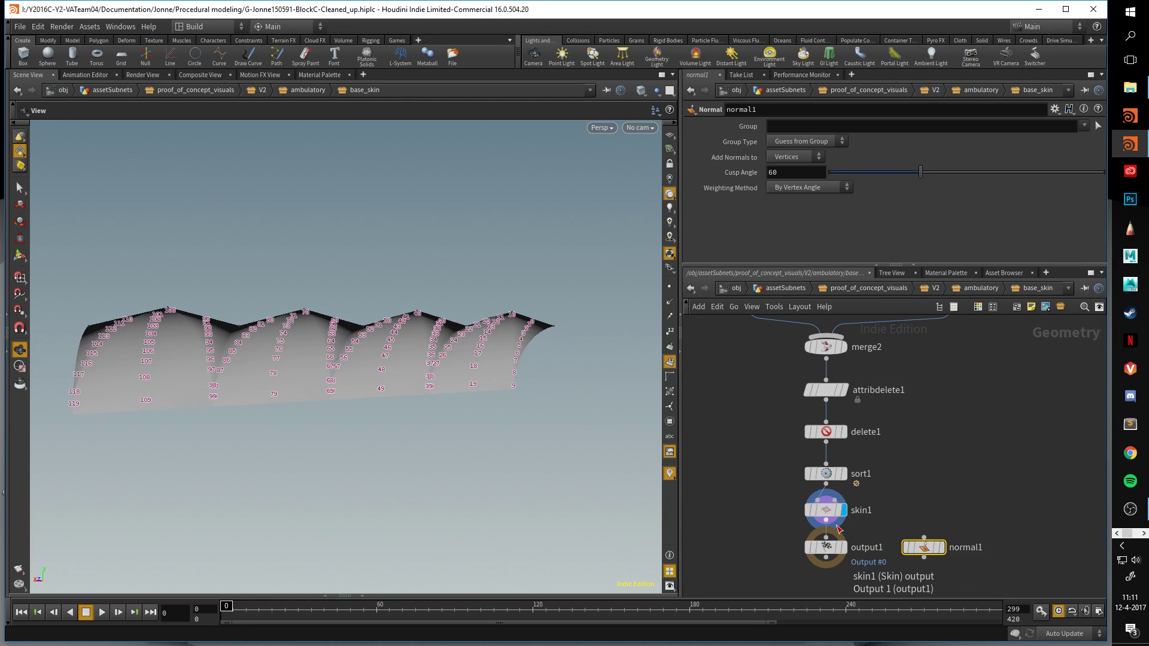
left_click(942, 548)
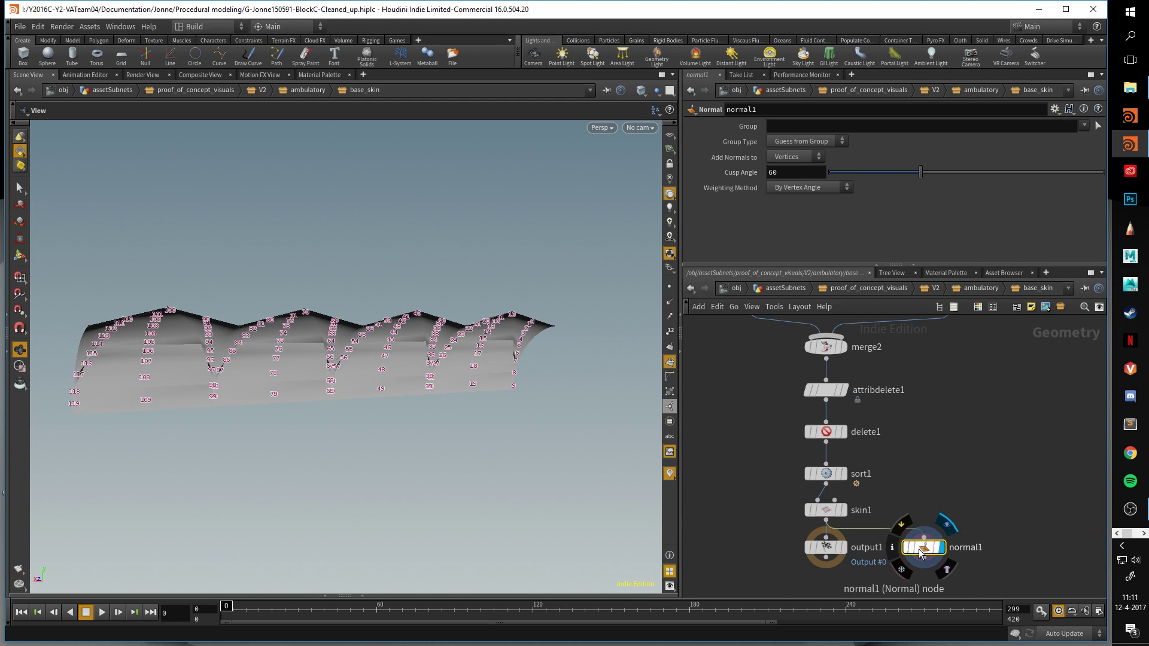
Set the Normal node's cusp angle to 15, hide the primitive numbers and view the shaded skin.
left_click(853, 172)
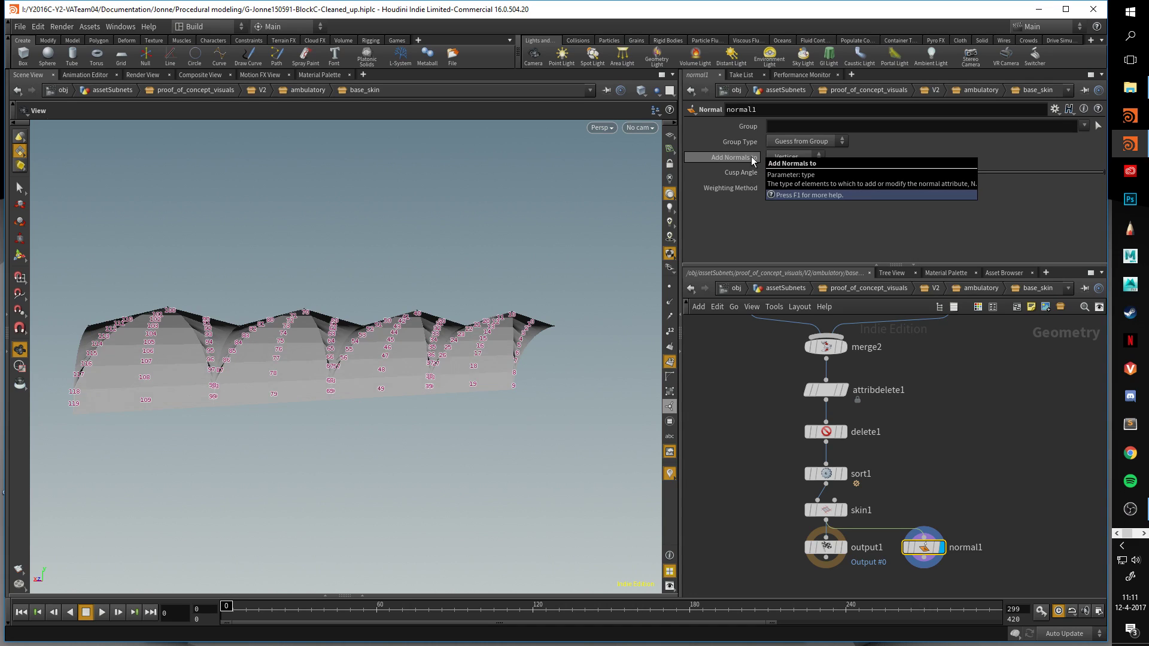
left_click(820, 171)
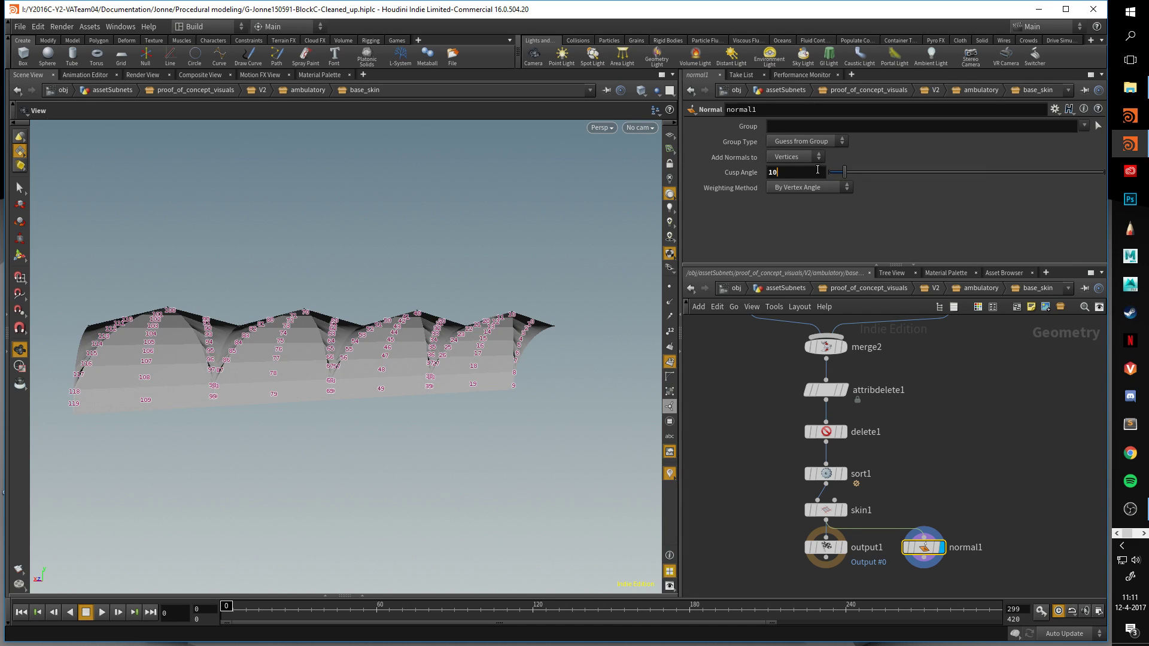
left_click(670, 362)
left_click_drag(540, 358, 472, 365)
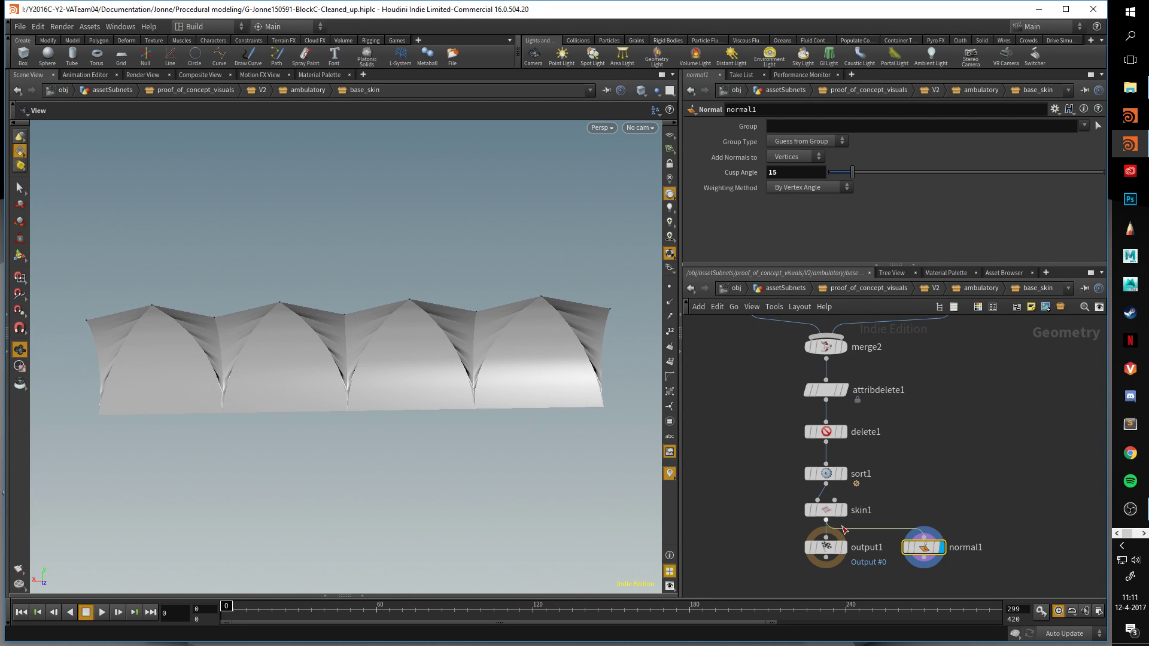
left_click_drag(521, 398, 507, 393)
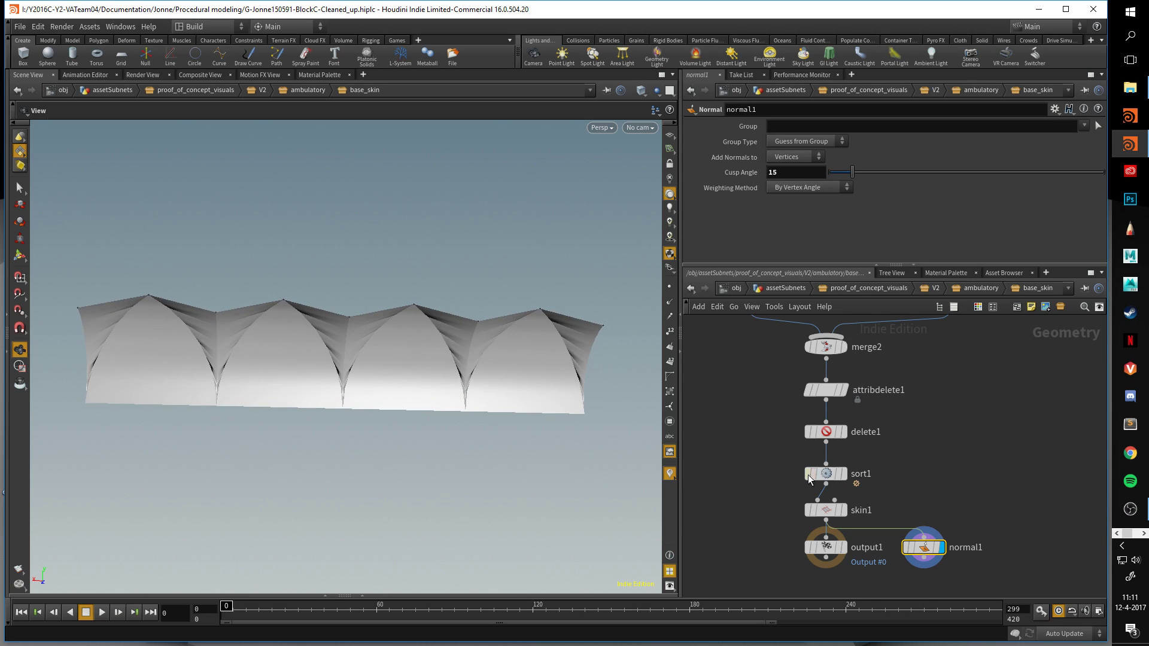
Bypass sort1 to view the skin built from unsorted curves, re-enable it and reopen its parameters.
left_click(809, 473)
left_click_drag(433, 361, 484, 405)
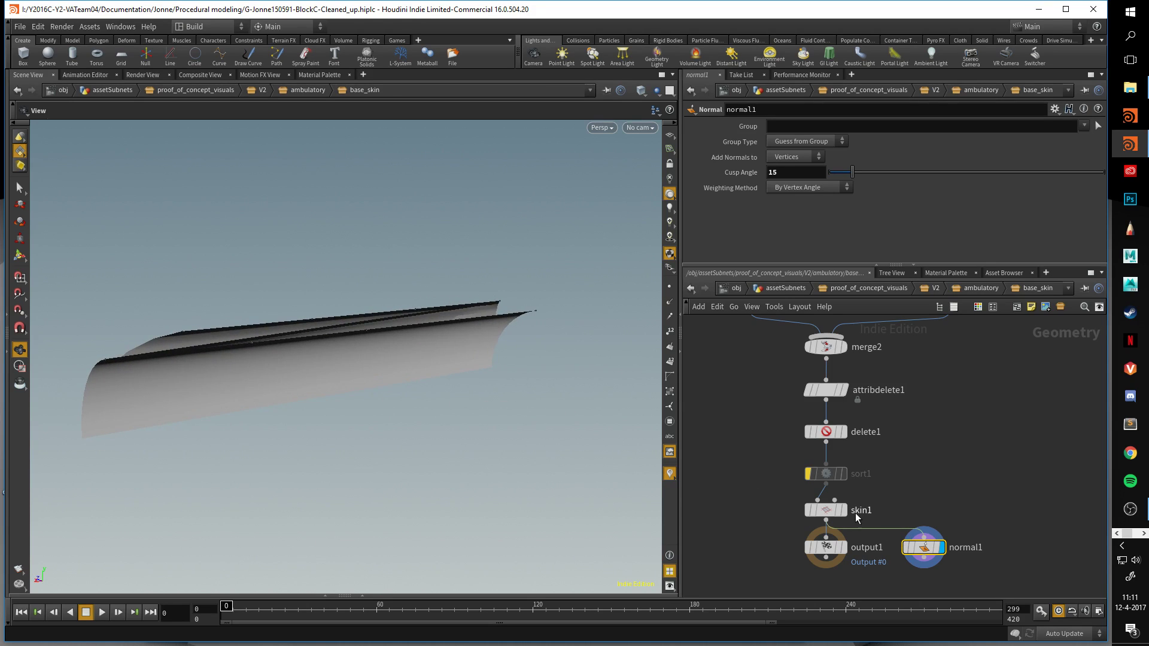
left_click(815, 475)
left_click(817, 474)
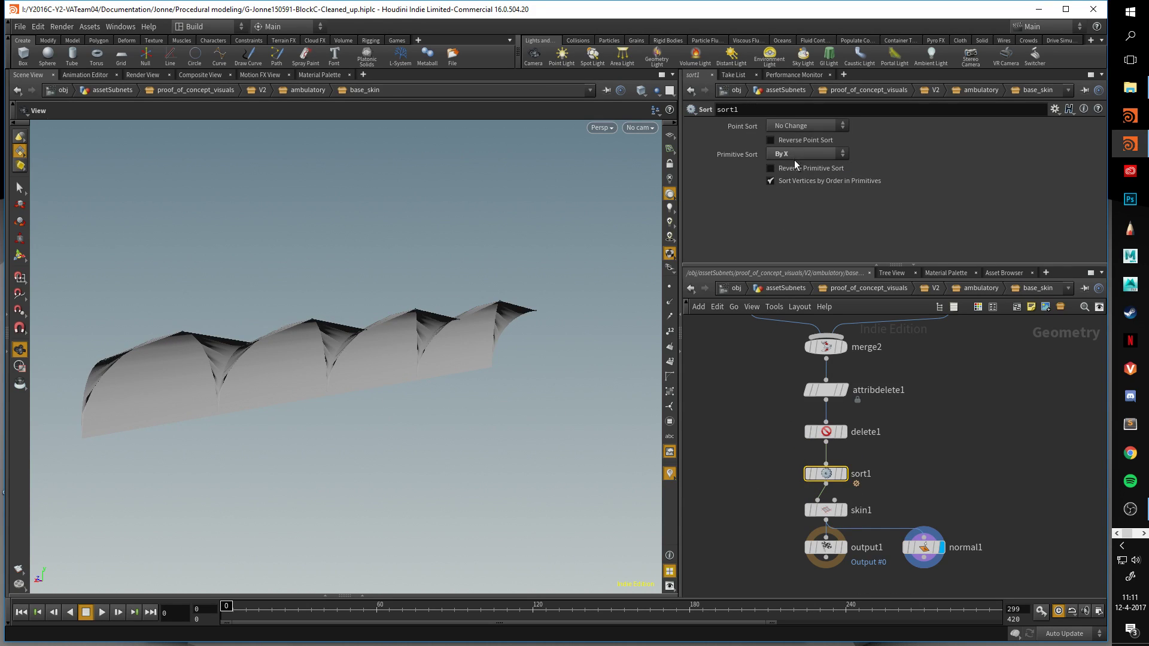
Compare the primitive numbering of the arch curves at delete1 and at sort1.
left_click(844, 432)
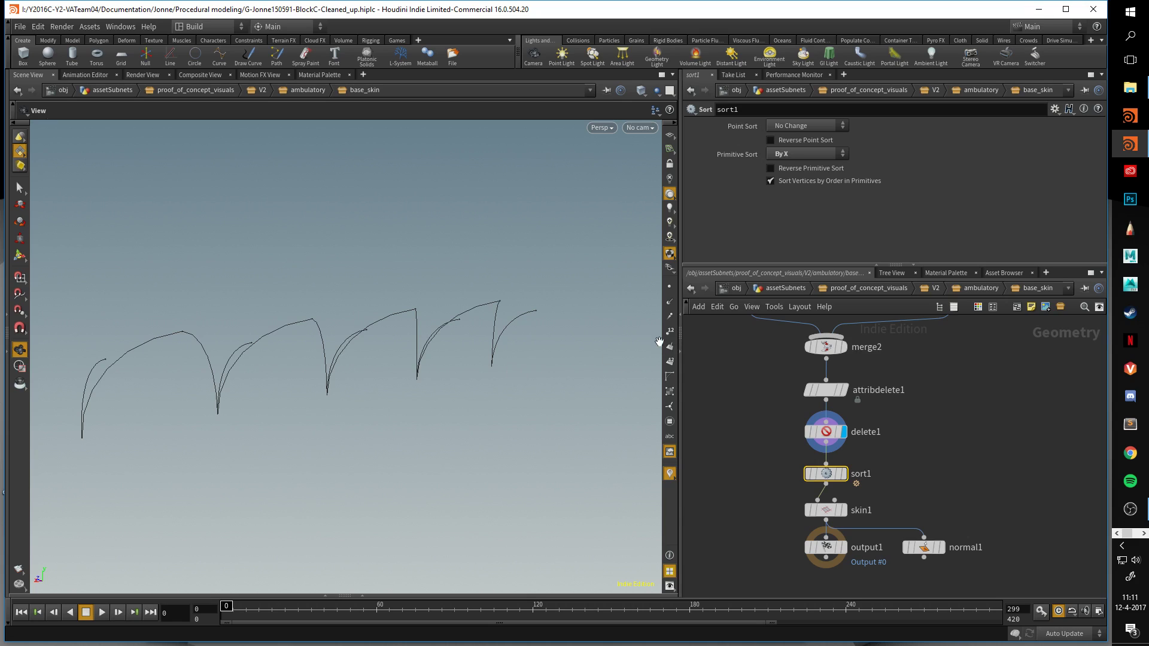
left_click_drag(598, 376, 479, 379)
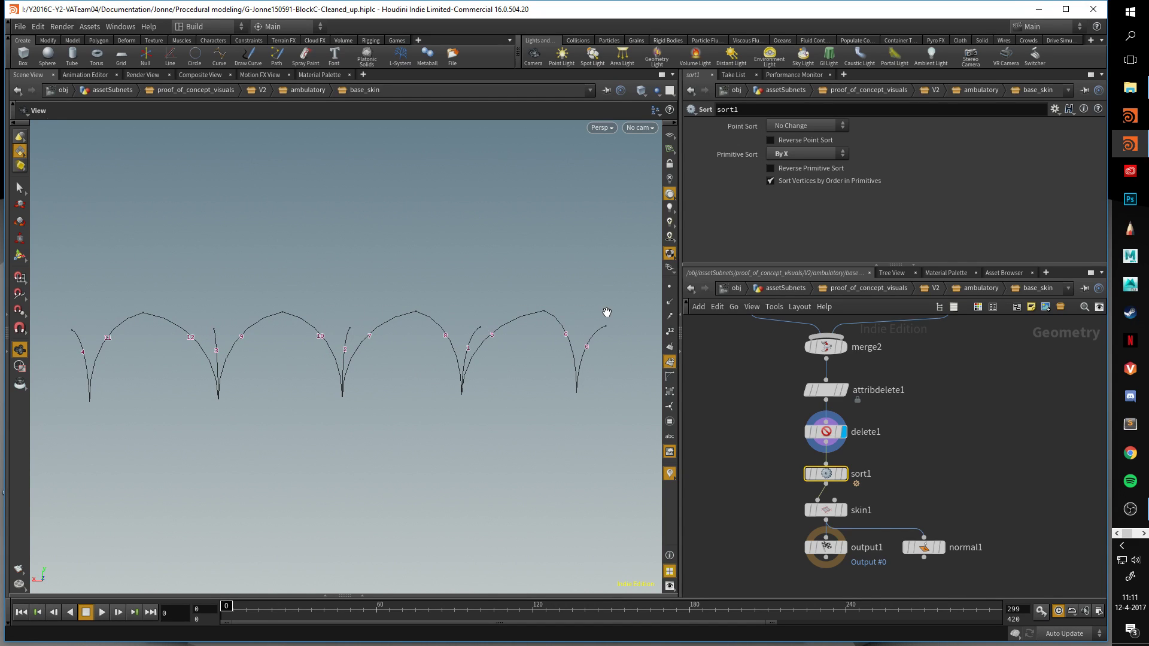
left_click(844, 474)
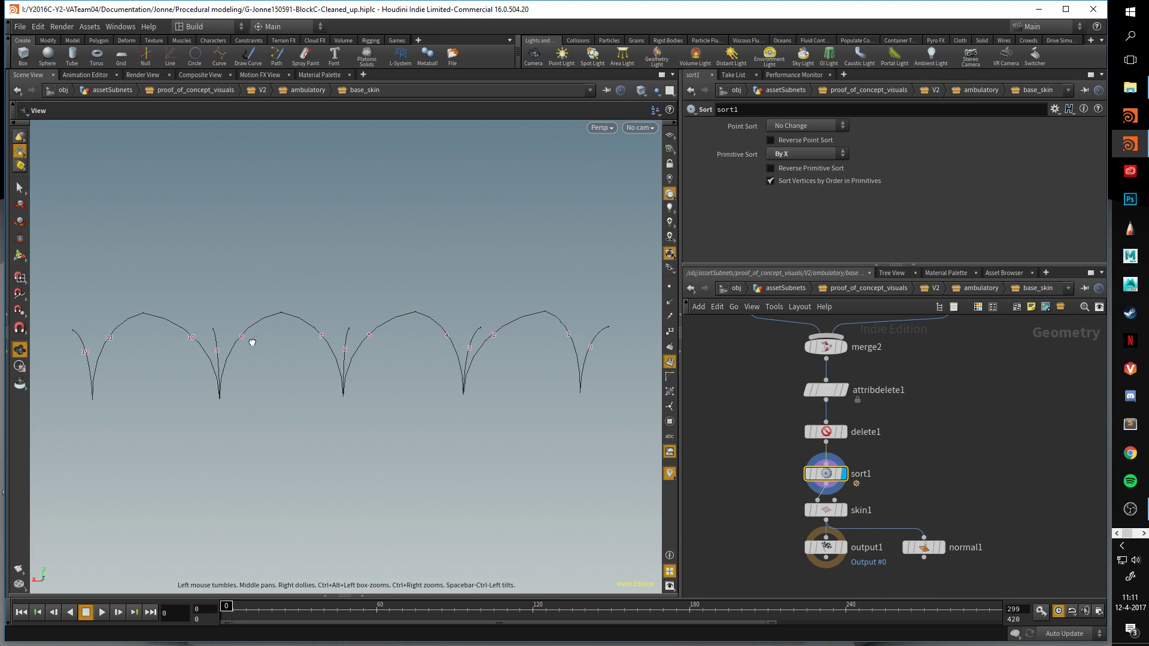
left_click_drag(251, 339, 228, 353)
Display base_skin's output1 node and turn off the primitive numbers.
left_click(843, 548)
left_click_drag(471, 345, 517, 366)
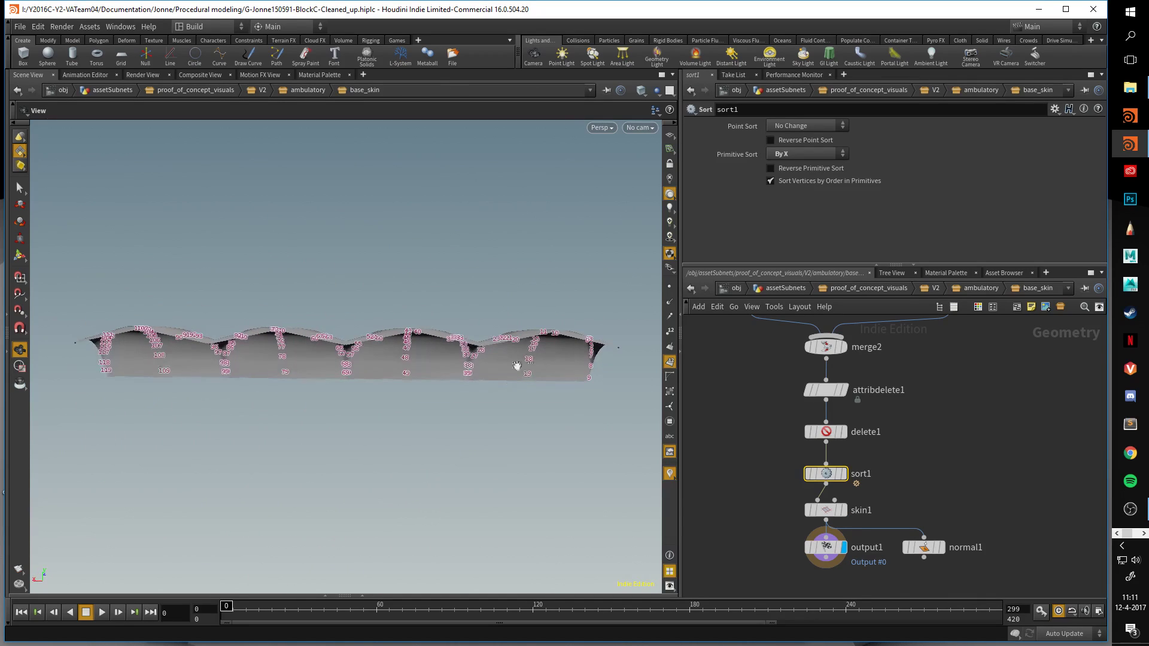
left_click(670, 361)
Return to the ambulatory network and display arches_added to view the skin with its arches.
left_click(982, 288)
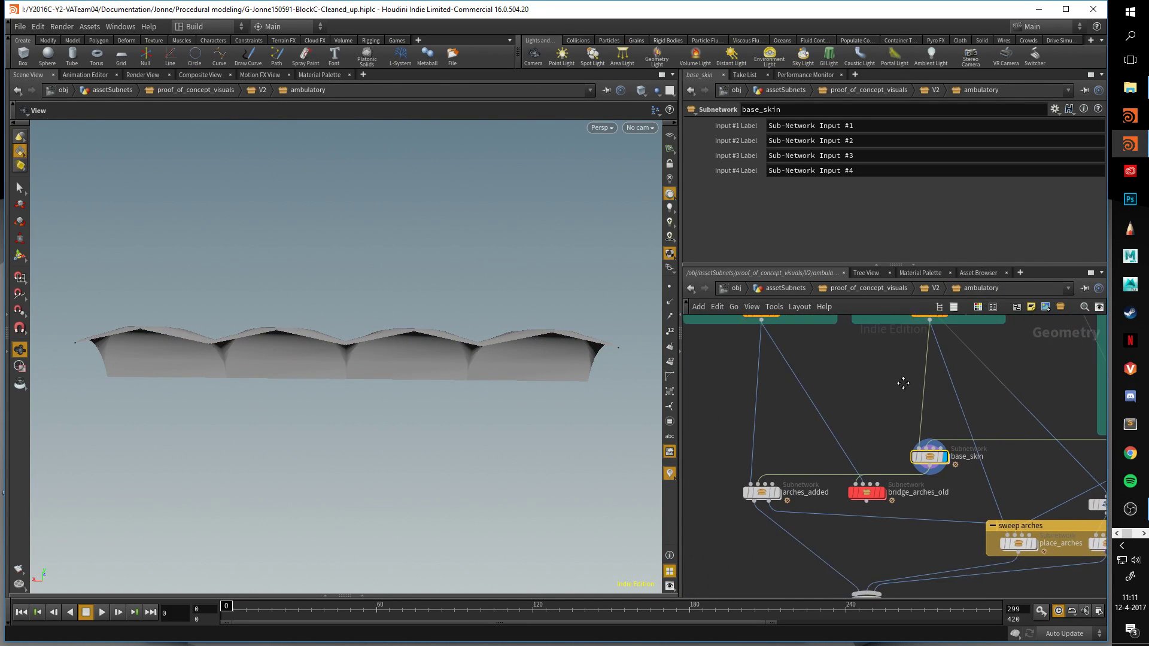
left_click(847, 456)
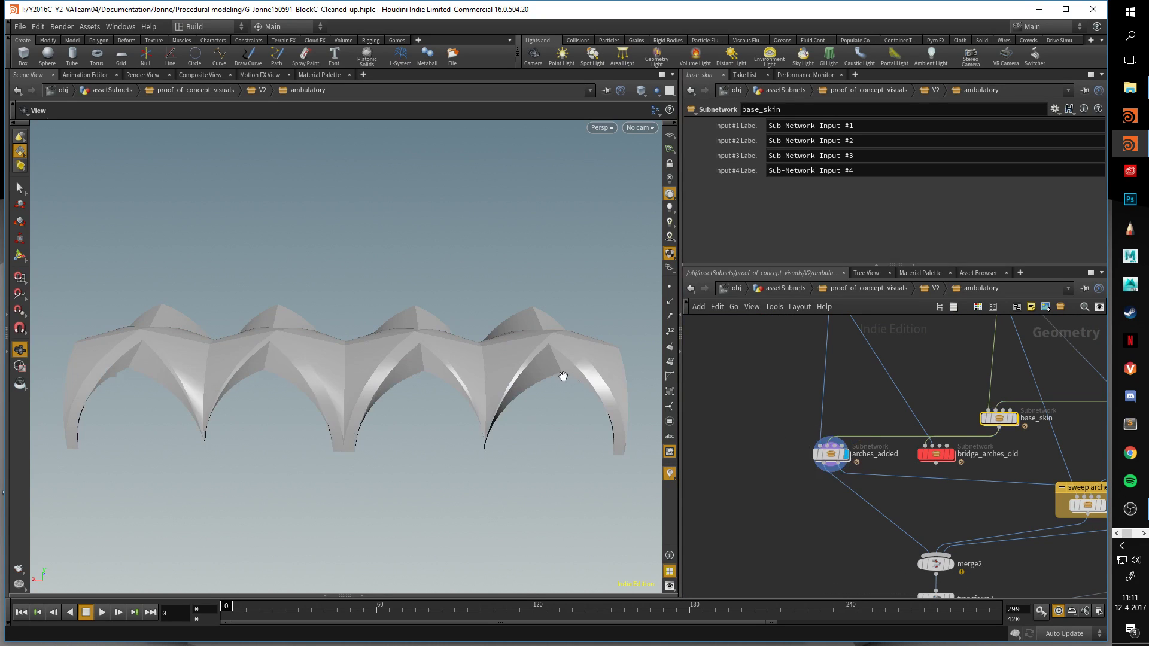
left_click_drag(505, 380, 605, 379)
Enter arches_added, bring its upper nodes into view and display cutoutArches.
double_click(826, 456)
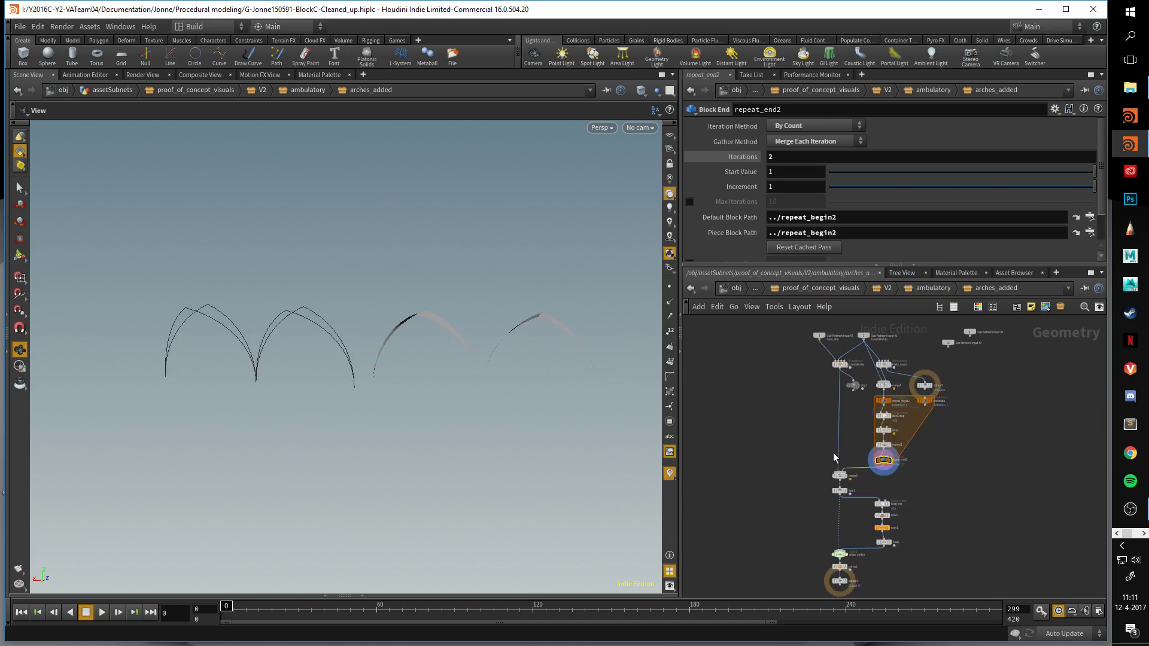
scroll(822, 391, "up", 5)
middle_click_drag(822, 386, 736, 462)
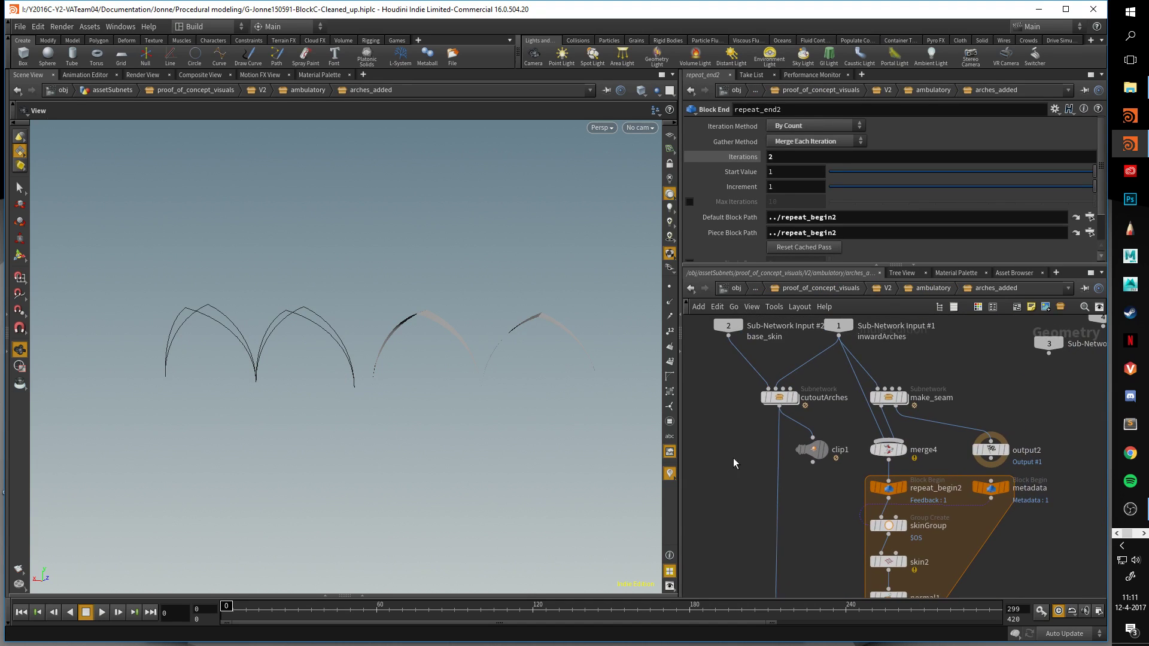
left_click_drag(786, 382, 757, 400)
left_click_drag(595, 394, 228, 332)
left_click(795, 398)
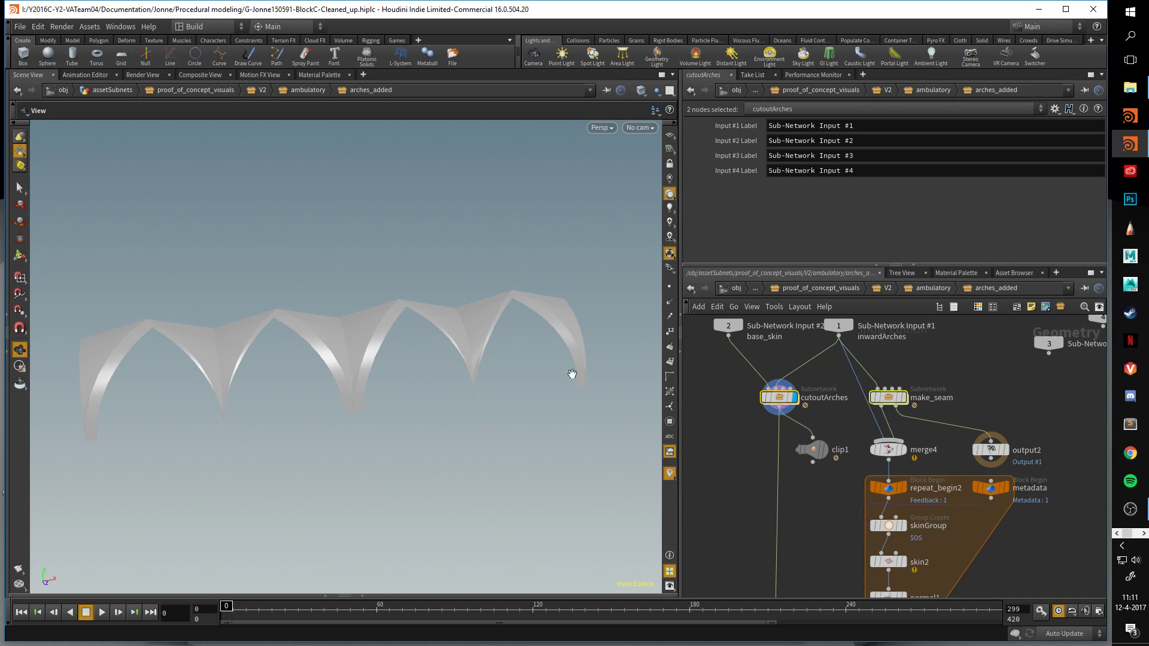
Display make_seam with cutoutArches templated, and check the skinned seam at repeat_end2 from the side.
left_click(903, 399)
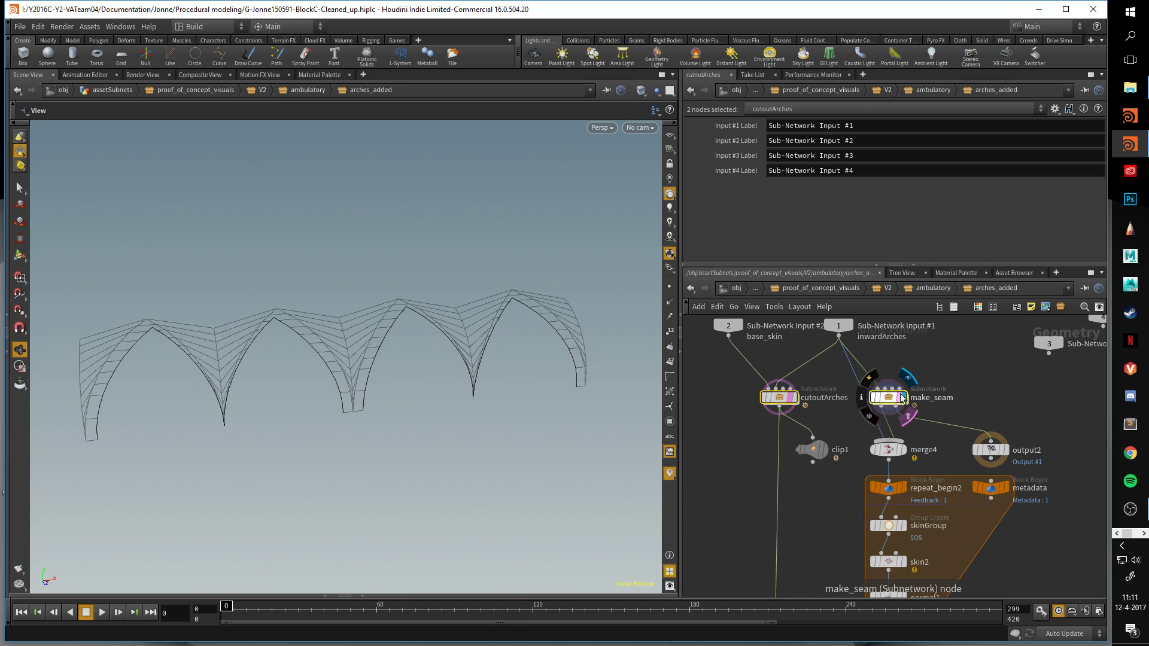
middle_click_drag(996, 416, 1012, 235)
left_click(922, 456)
left_click_drag(383, 377, 626, 376)
Display cutoutArches, enter it and view the result of For_Boolean1 from the front.
middle_click_drag(795, 348, 787, 548)
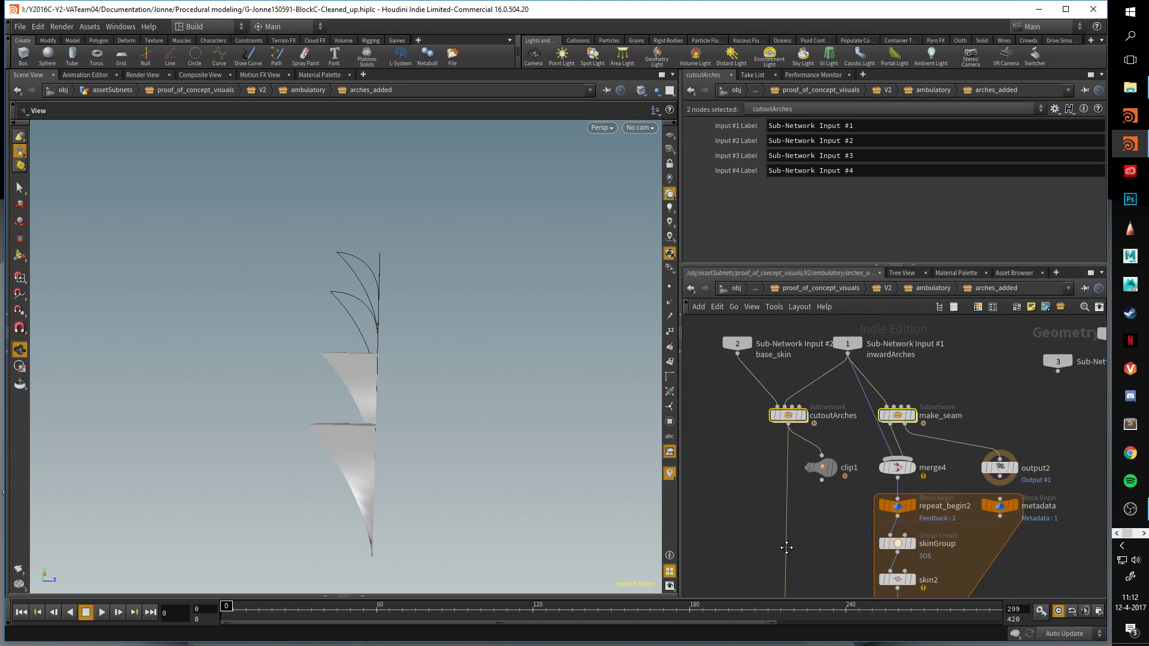
left_click(802, 415)
double_click(789, 415)
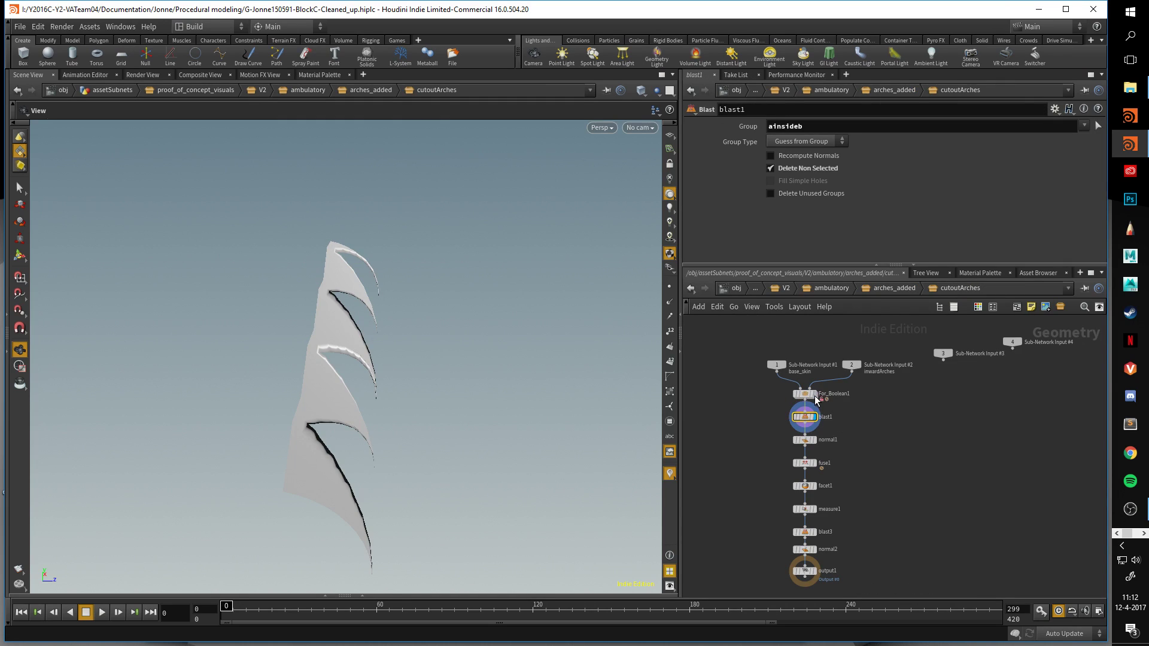
left_click(814, 394)
left_click_drag(542, 367, 390, 354)
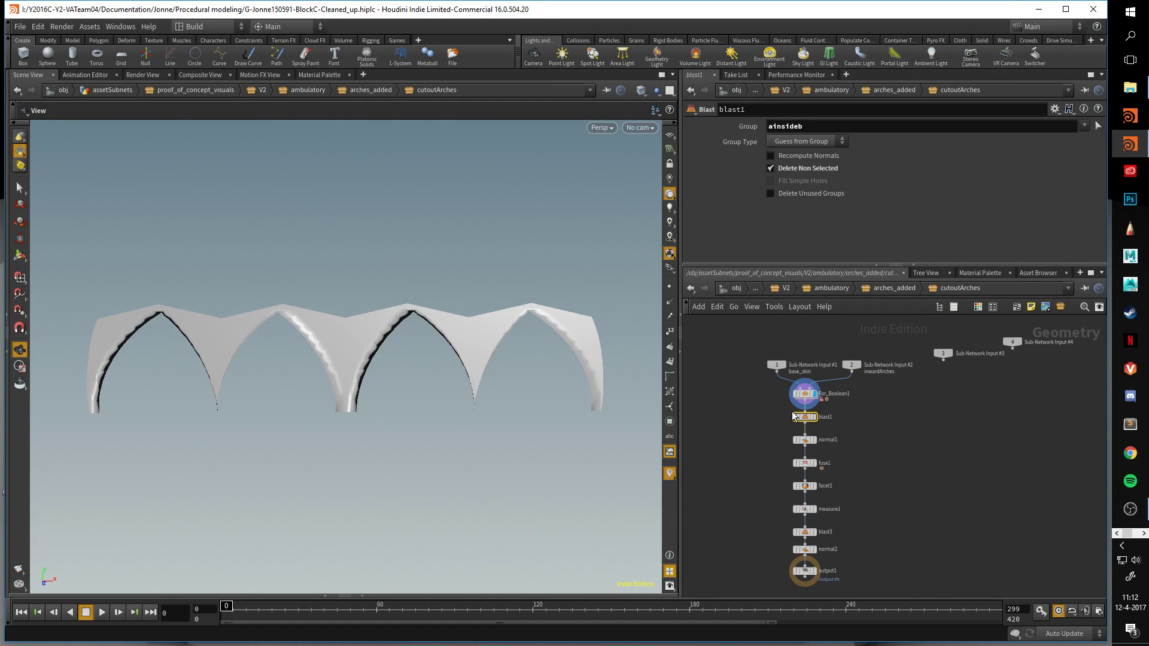
Enter For_Boolean1 and display merge1's combined skin and arches, followed by the cutting_group curves.
double_click(805, 393)
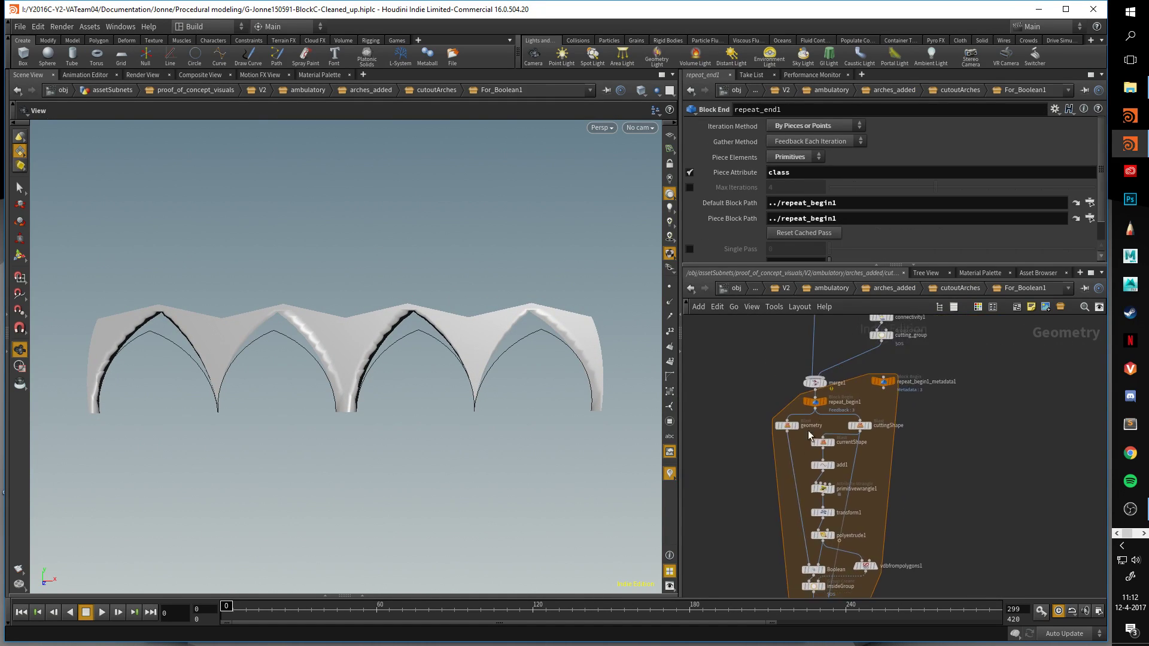
left_click(828, 389)
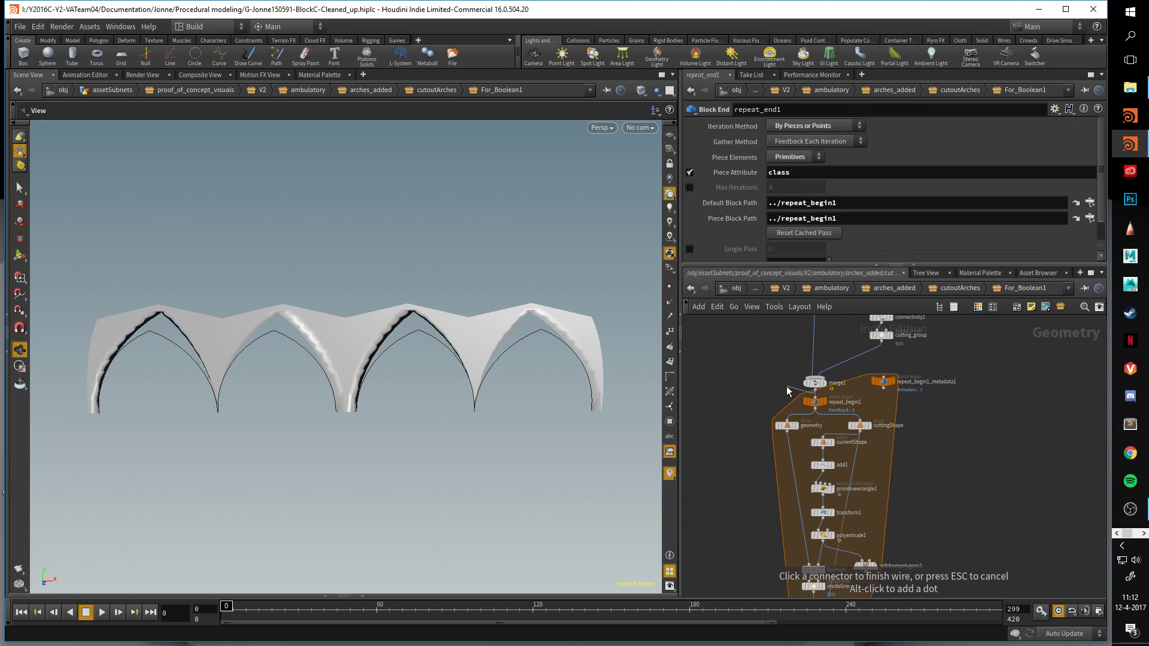
key("Escape")
left_click(824, 388)
left_click_drag(603, 410, 371, 352, "alt")
middle_click_drag(935, 381, 926, 446)
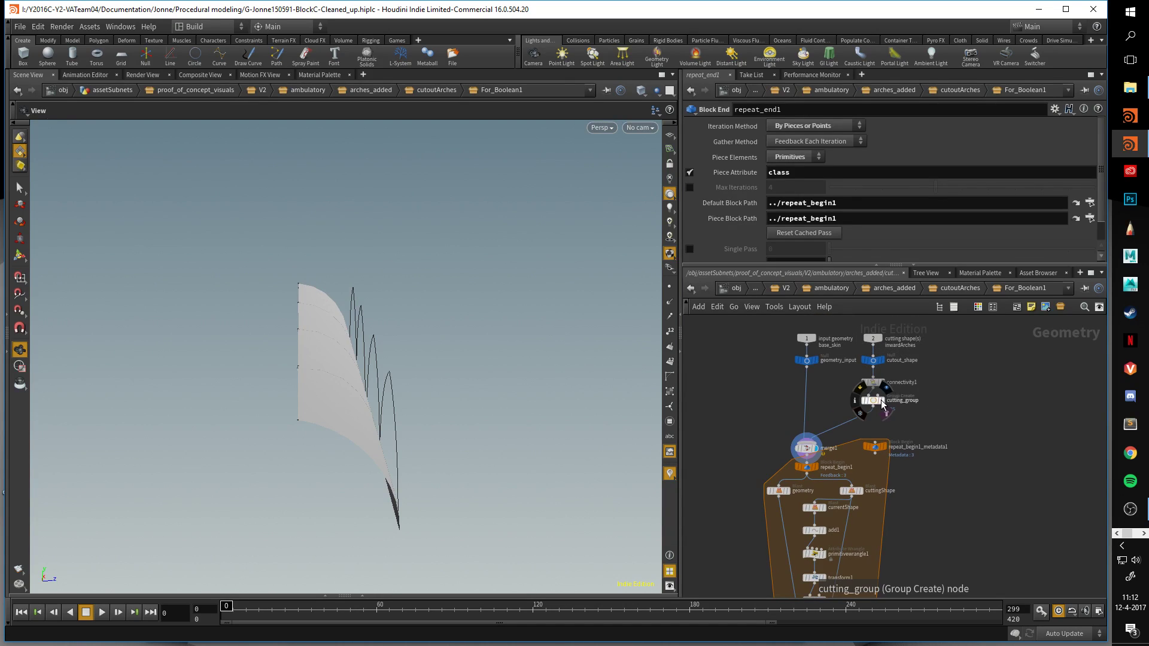
left_click(881, 400)
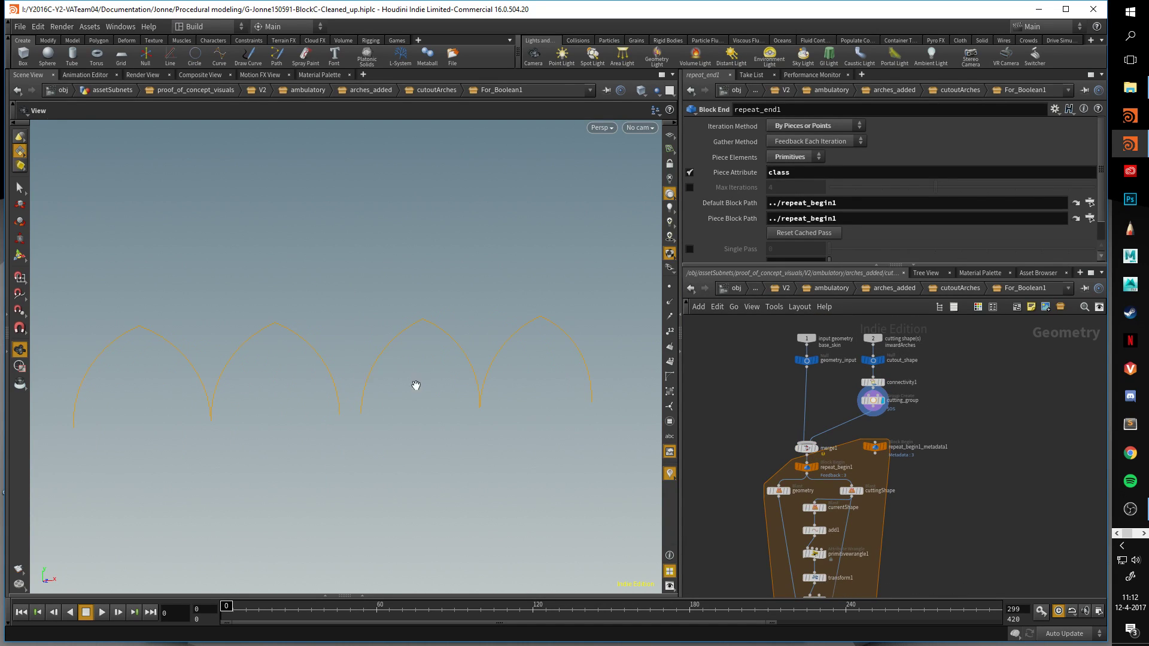
Display merge1's skin with the arches, followed by primitivewrangle1 inside the repeat block, framing its shape in the view.
left_click(816, 451)
middle_click_drag(905, 468, 911, 370)
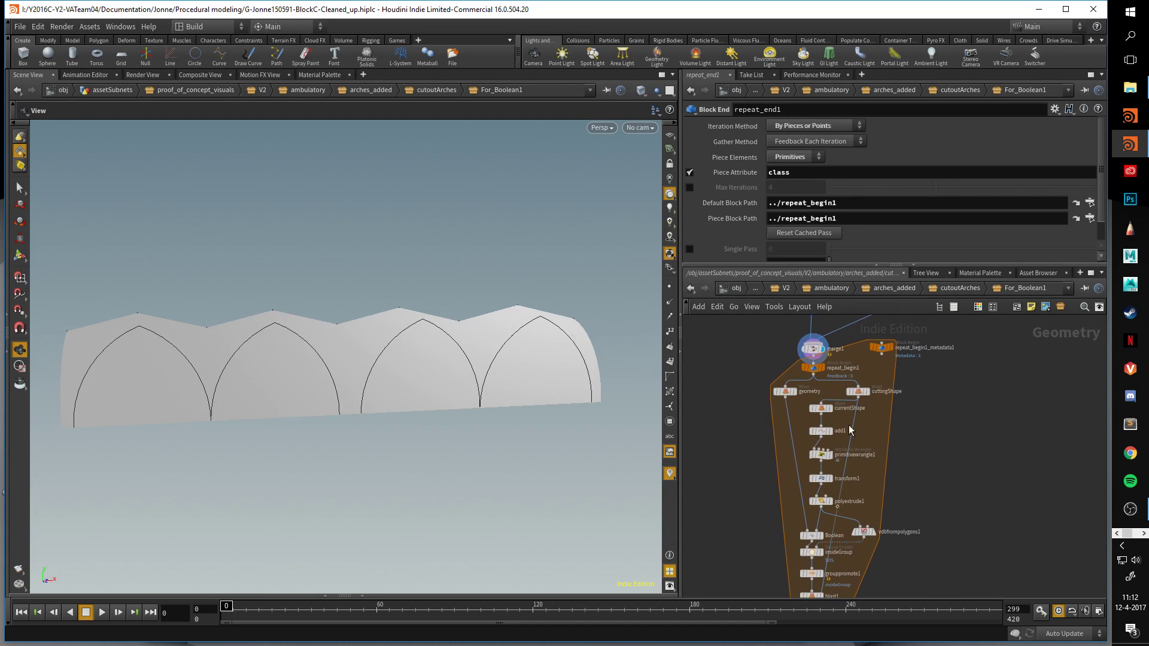
scroll(860, 453, "up", 2)
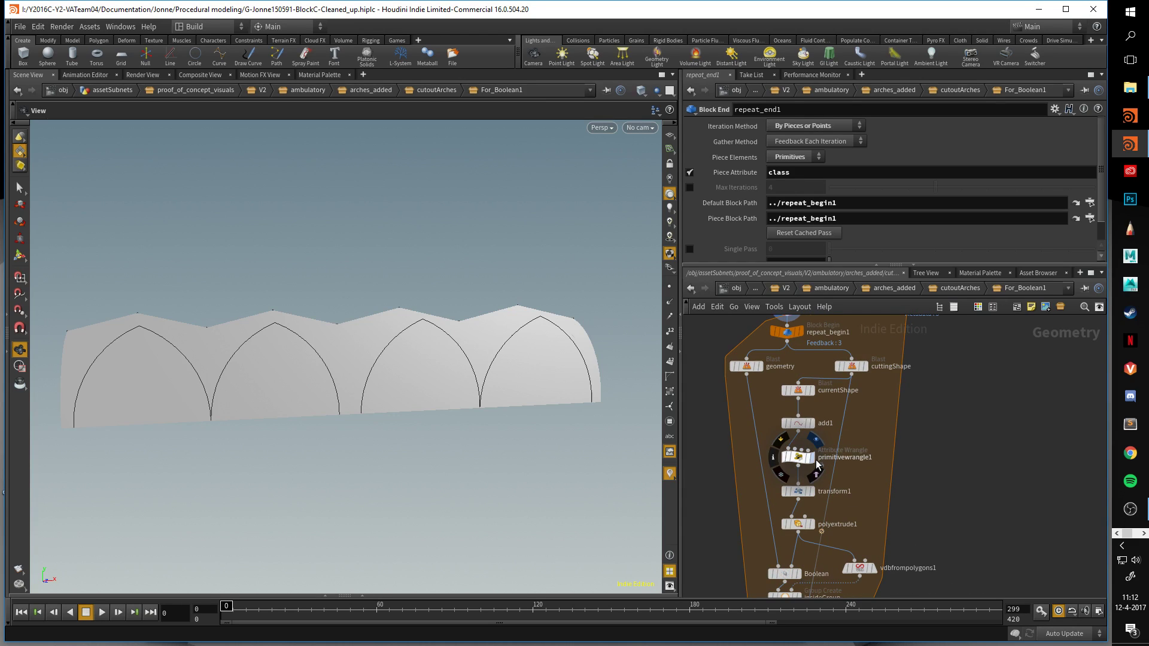
left_click(812, 458)
key("space+g")
left_click_drag(521, 411, 688, 419)
Display transform1 and polyextrude1, and examine the extruded arch cutter from an angle.
left_click(812, 493)
left_click(812, 524)
right_click_drag(323, 383, 39, 365)
left_click_drag(39, 366, 347, 433)
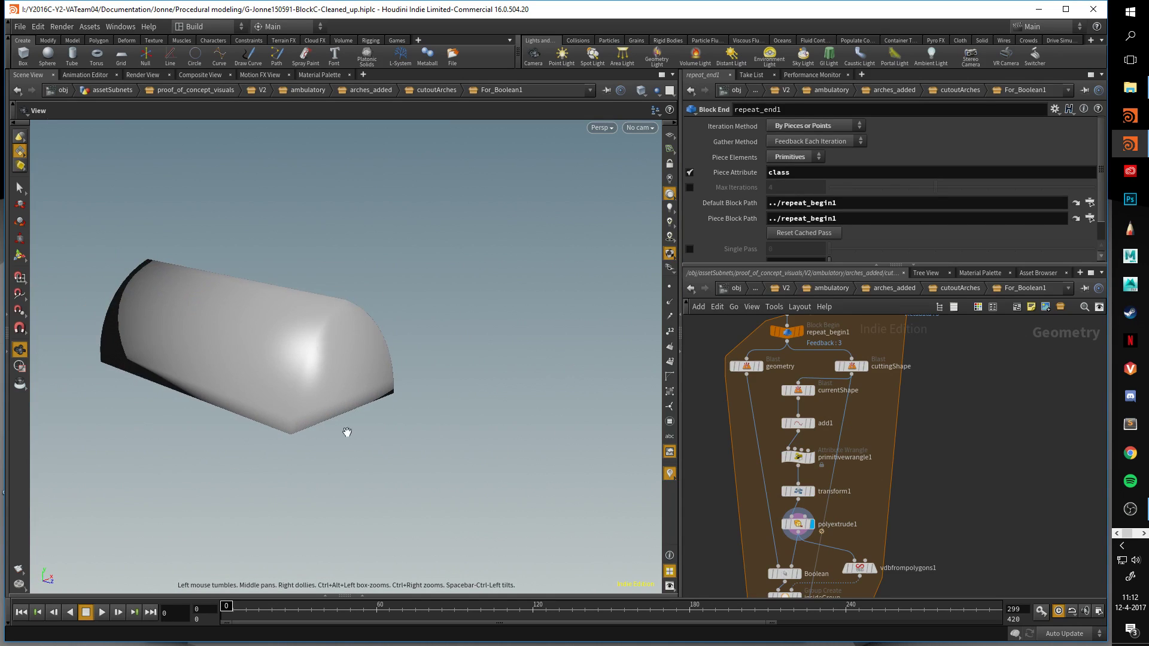
Display the Boolean node inside the repeat block and view its result on the skin.
left_click(799, 575)
left_click_drag(542, 431, 413, 362)
right_click_drag(413, 362, 351, 339)
middle_click_drag(433, 359, 519, 334)
Step through the nodes after the Boolean, showing blast1's settings and displaying the cut skin at walls1.
middle_click_drag(933, 520, 965, 389)
middle_click_drag(908, 513, 934, 448)
left_click(856, 436)
left_click(851, 469)
middle_click_drag(928, 521, 936, 381)
left_click(865, 328)
middle_click_drag(942, 449, 943, 437)
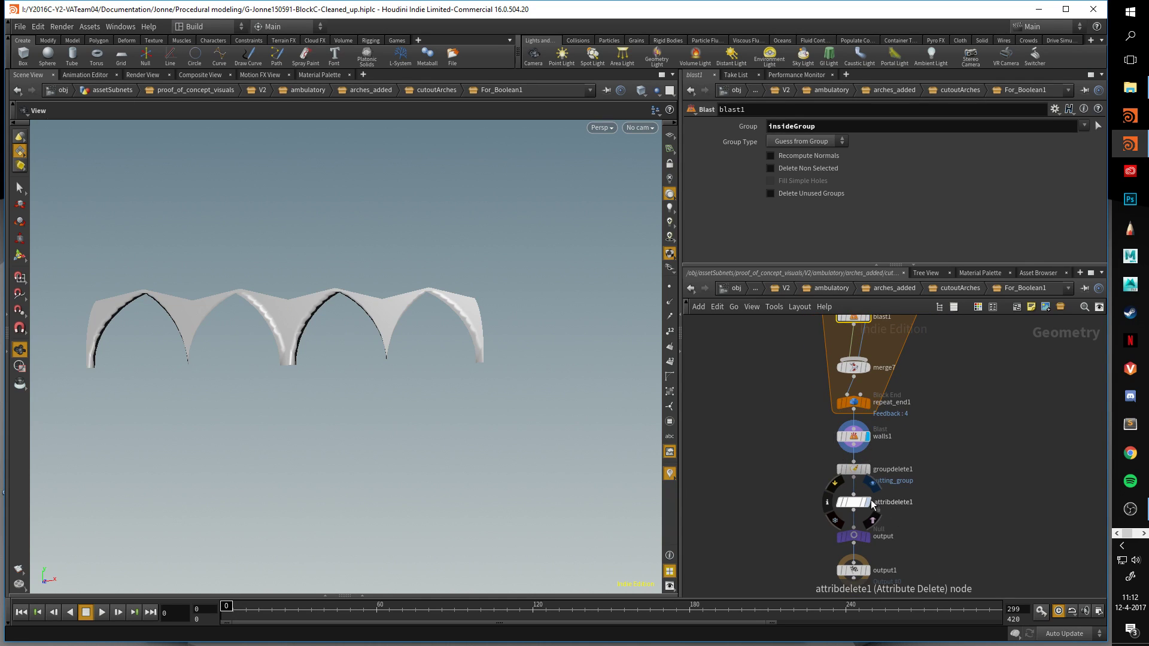
Display attribdelete1 and output1 to check the final result of For_Boolean1.
mouse_move(395, 359)
left_mouse_down()
mouse_move(464, 359)
mouse_move(390, 360)
mouse_move(413, 359)
left_mouse_up()
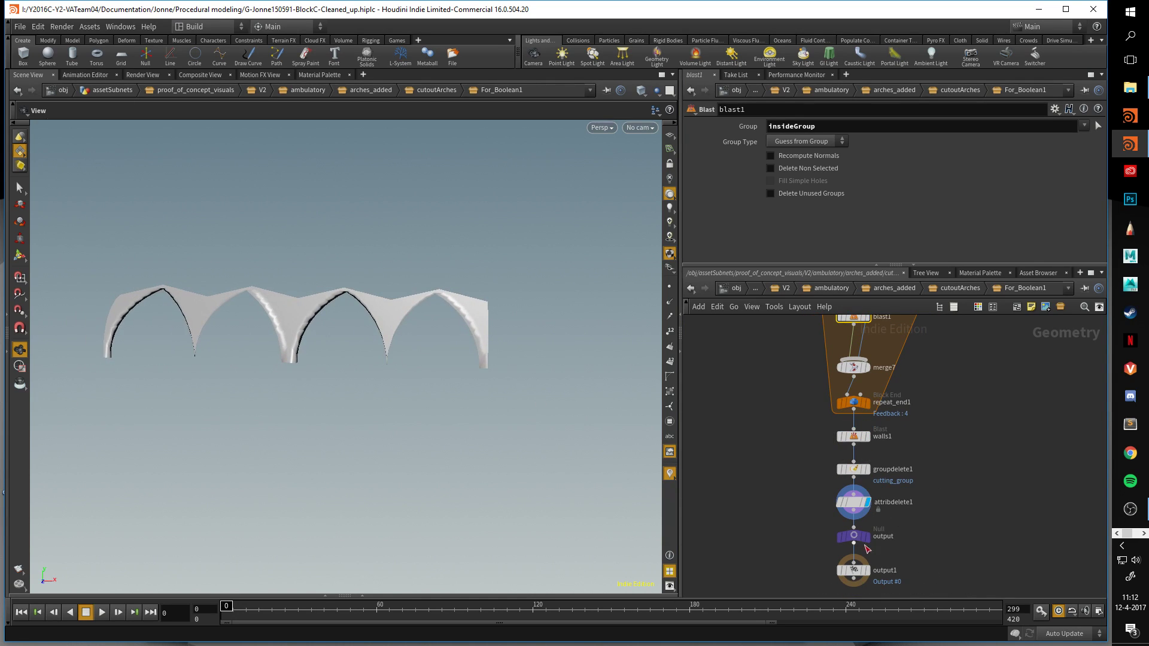
middle_click_drag(922, 575, 925, 498)
left_click(872, 497)
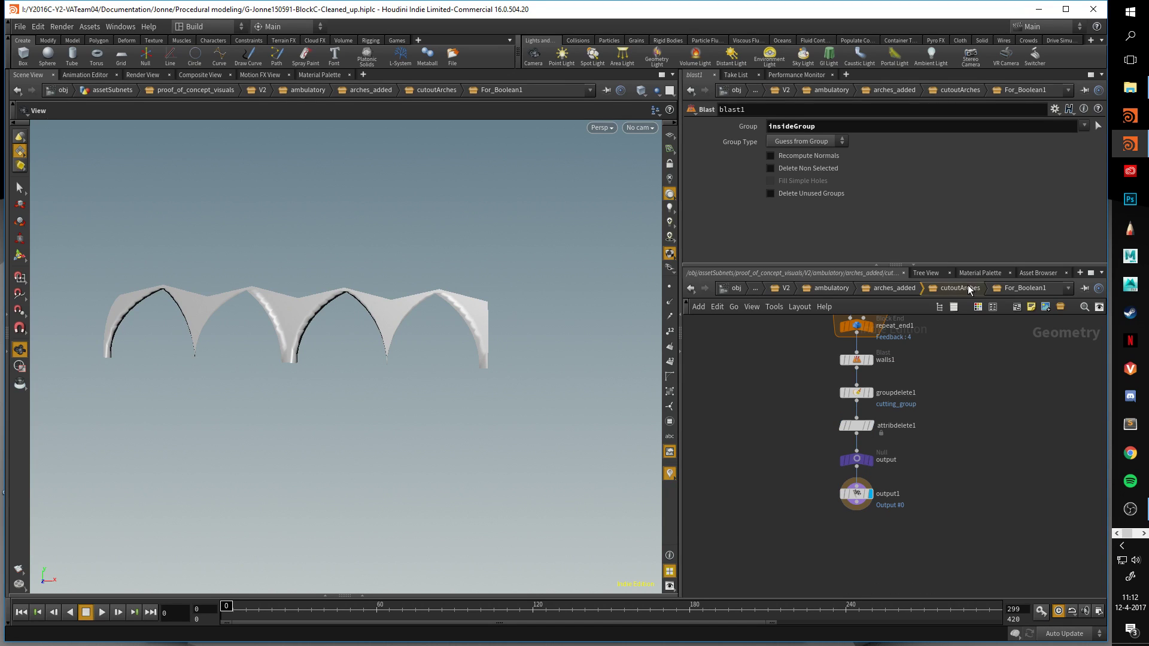
Return to cutoutArches, display blast1 and output1, and examine the cut arches close up from the other side.
left_click(969, 287)
middle_click_drag(903, 443, 920, 417)
left_click(832, 392)
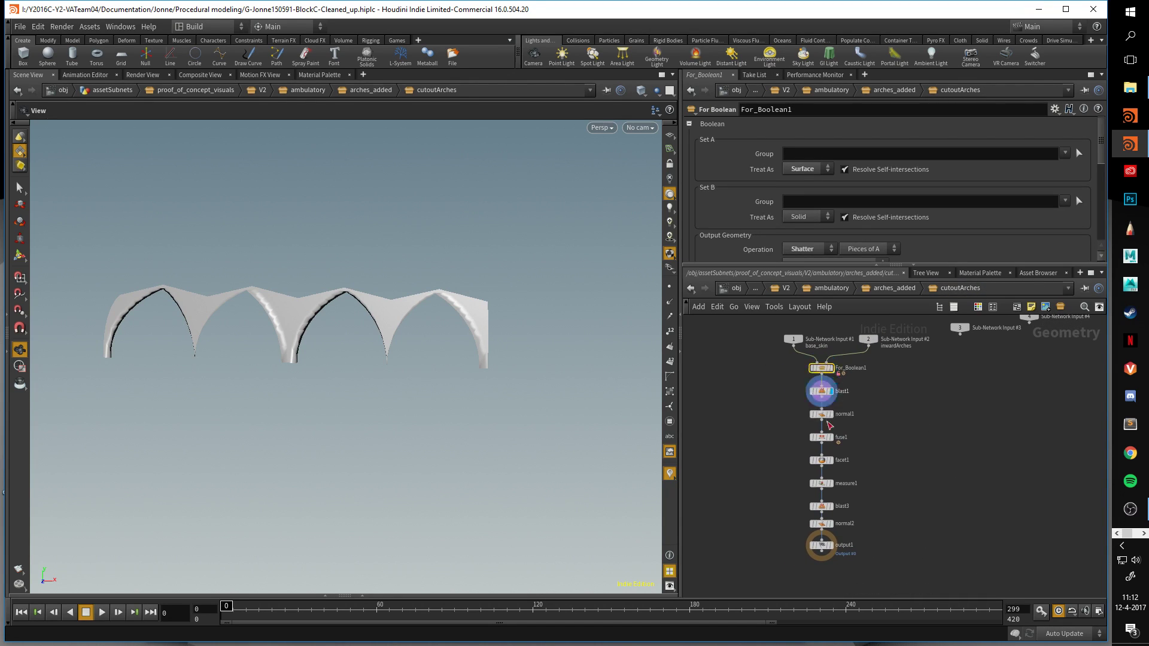
left_click(832, 546)
left_click_drag(523, 390, 480, 349)
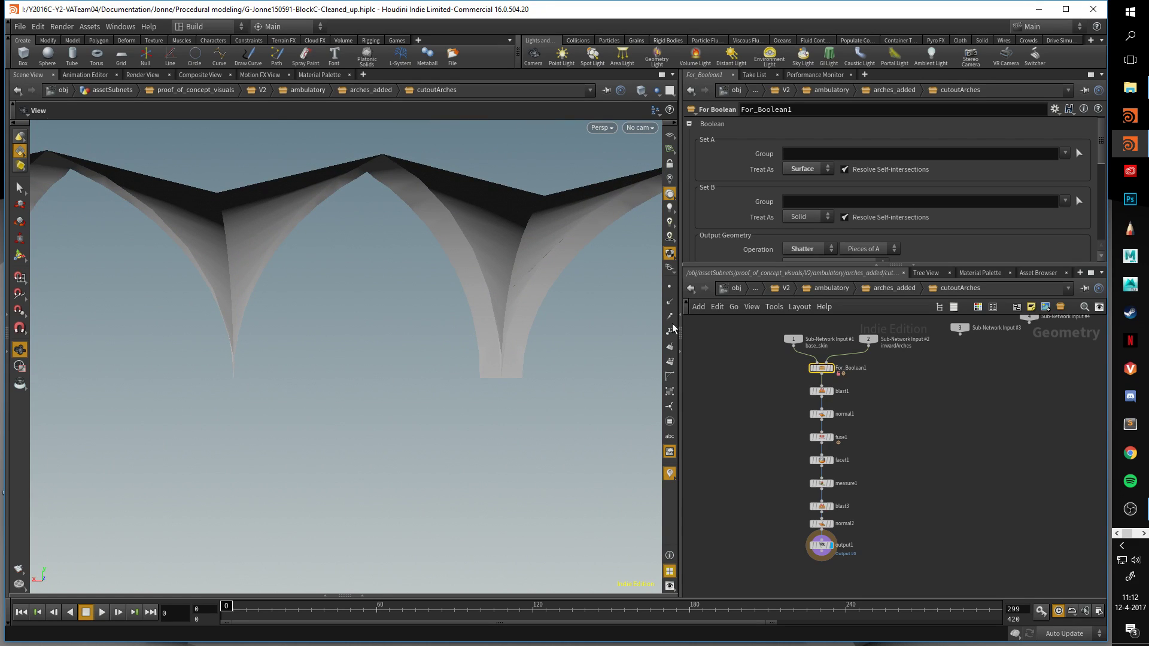
Go up to arches_added, enter make_seam and display blast2's base lines.
left_click(892, 290)
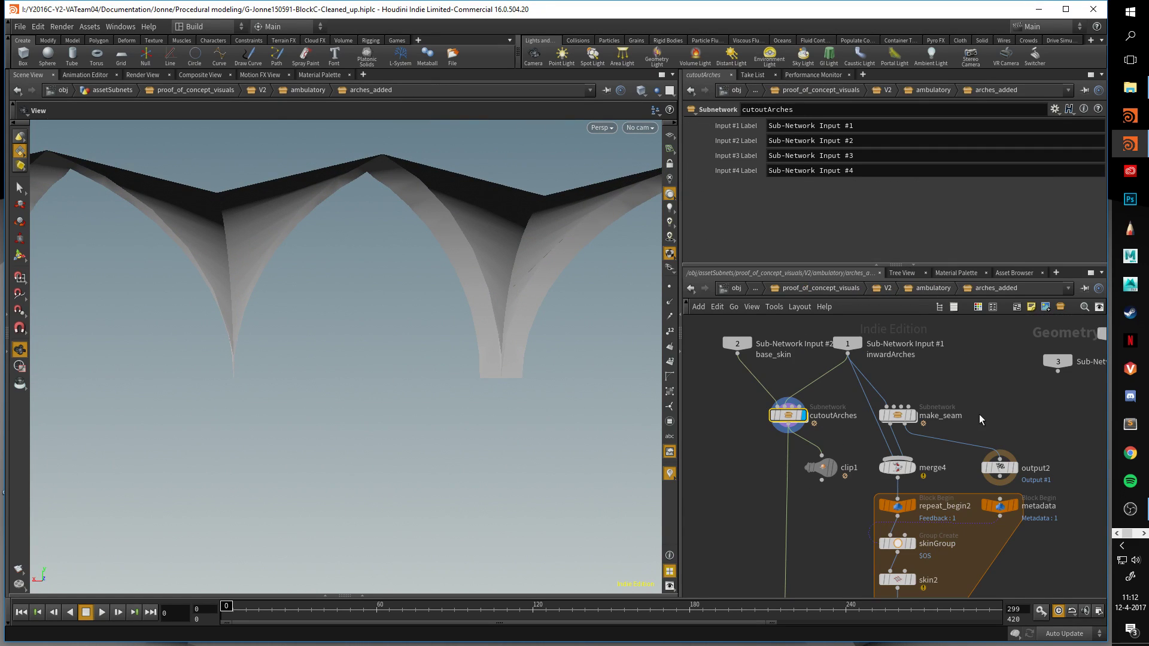
double_click(903, 418)
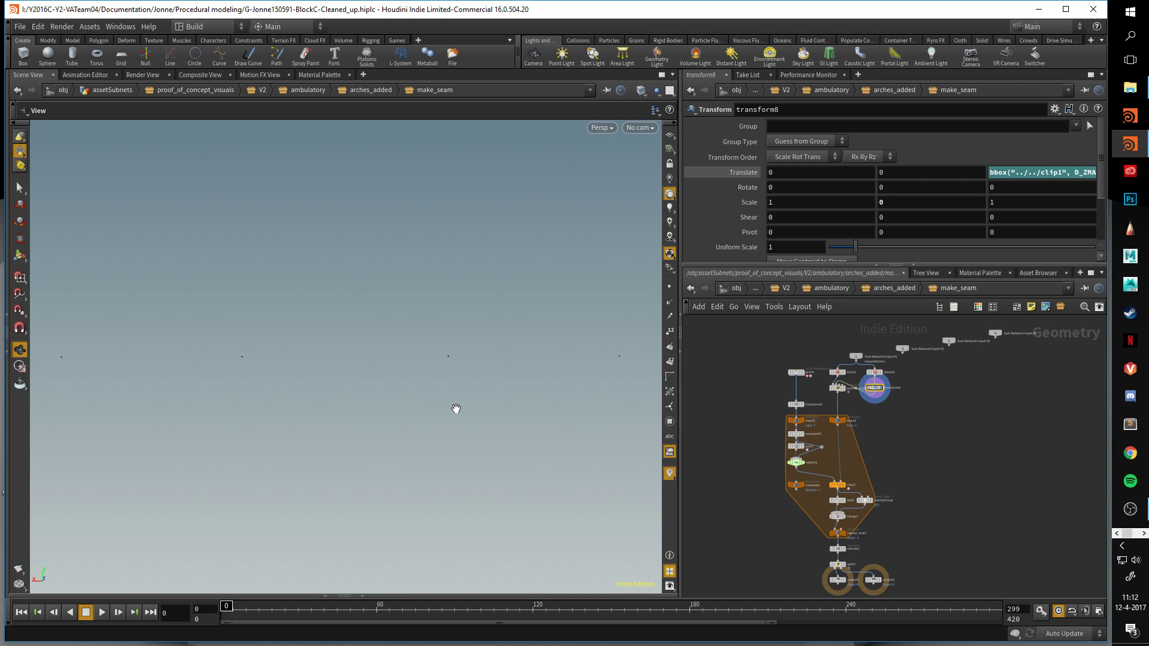
scroll(868, 420, "up", 5)
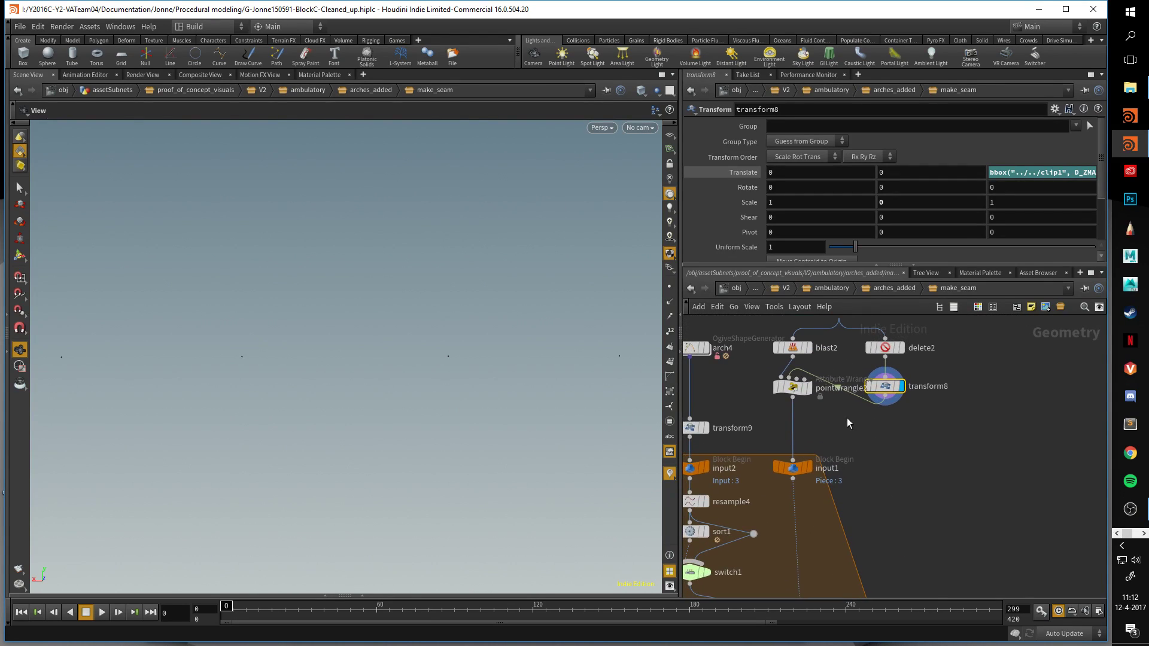
left_click(815, 352)
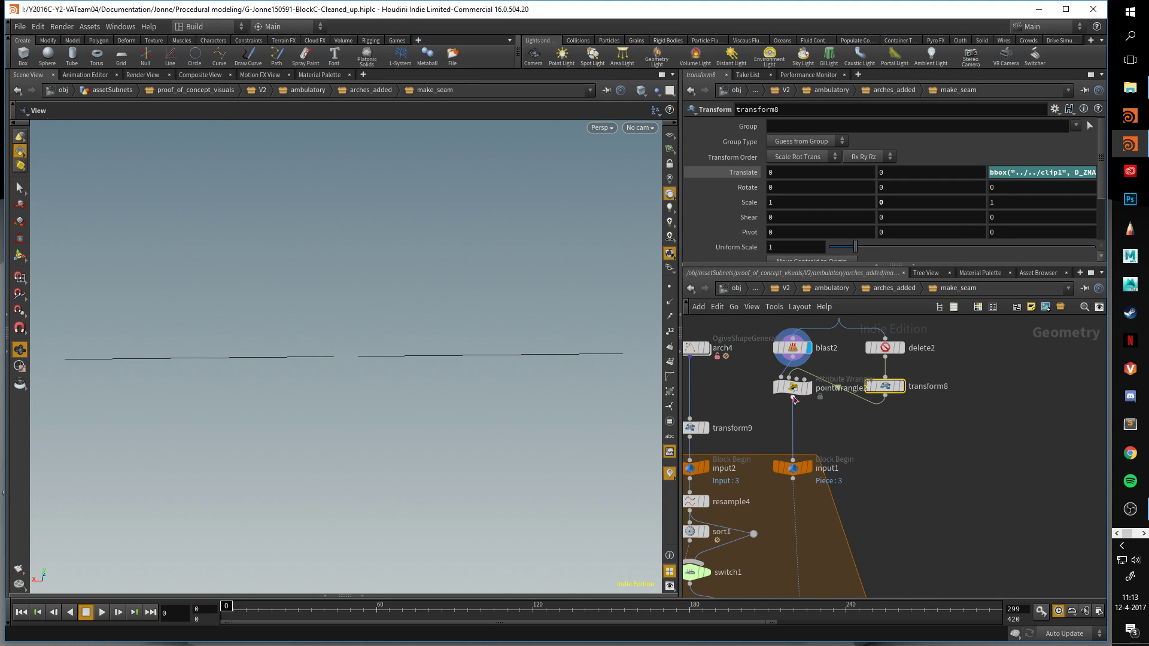
Turn on point markers and point normals, and compare blast2 with the point wrangle below it from several angles.
left_click(671, 287)
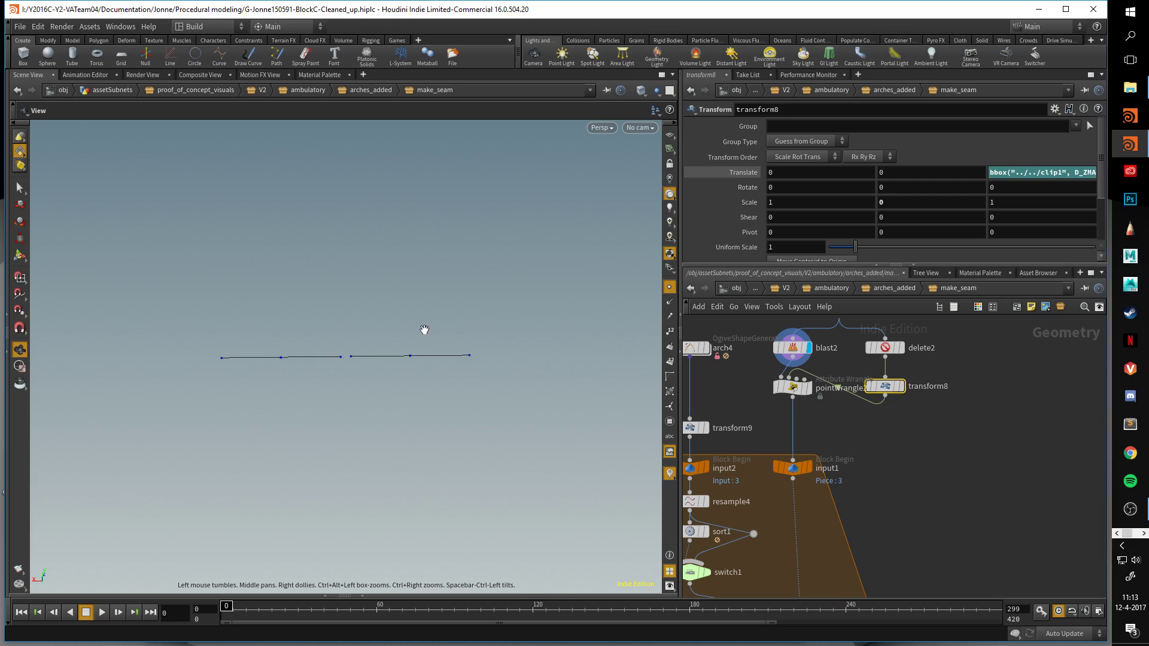
left_click_drag(420, 327, 439, 327)
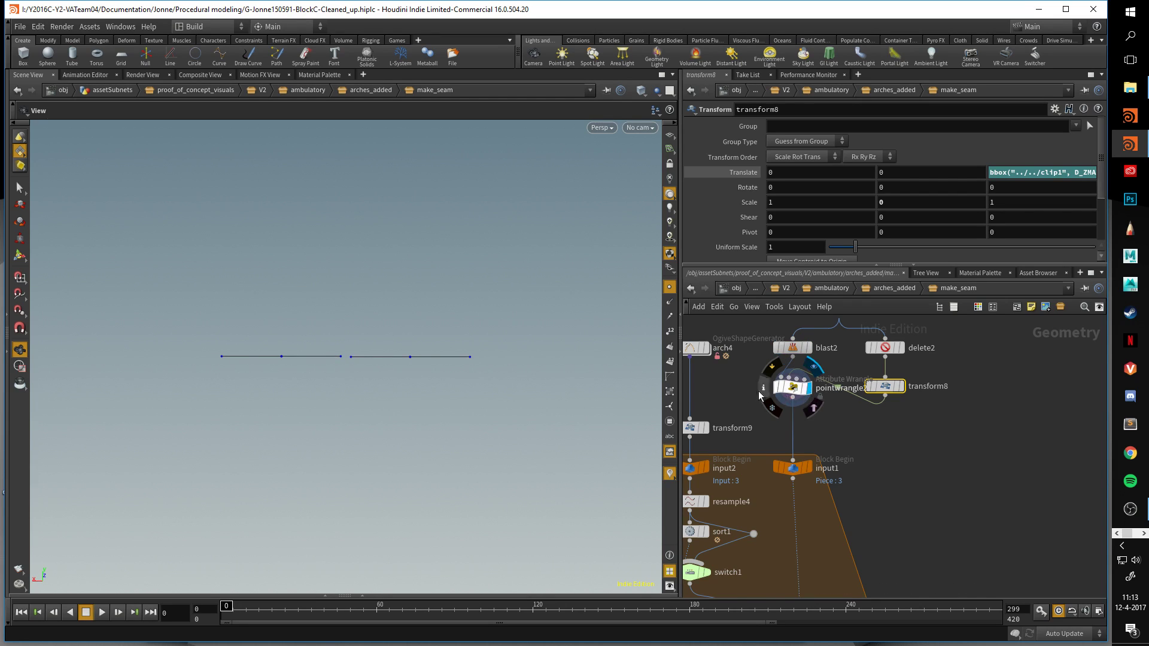
left_click(810, 349)
left_click(810, 389)
left_click_drag(376, 352, 446, 408)
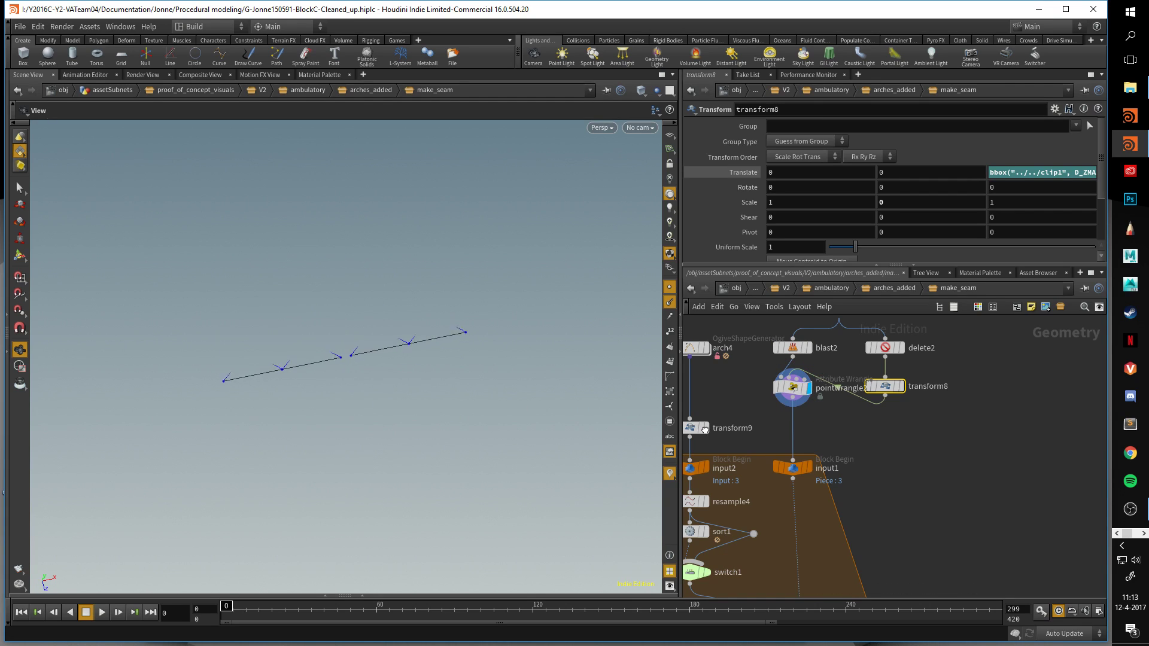
left_click_drag(479, 360, 427, 355)
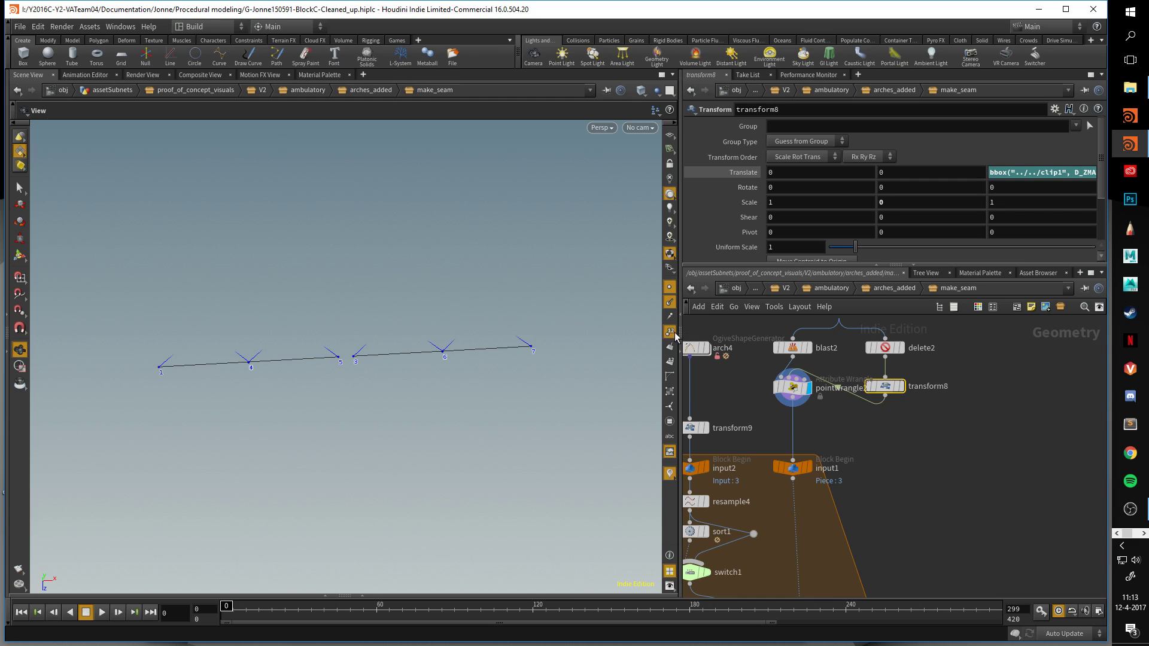
Display repeat_end1 in make_seam and view the copied arches from the side.
middle_click_drag(891, 486, 917, 375)
middle_click_drag(886, 480, 910, 434)
middle_click_drag(910, 571, 915, 489)
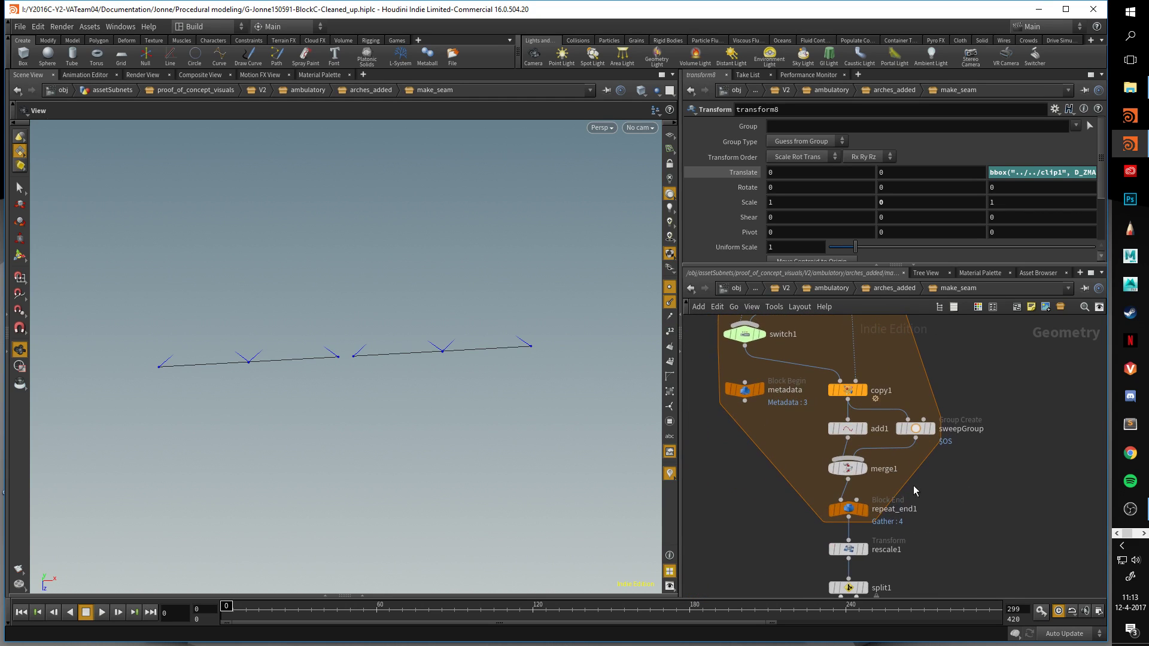
left_click(865, 510)
left_click_drag(497, 352, 365, 362)
Show sort1's settings in the repeat block and view the arches from the front.
middle_click_drag(774, 420, 819, 564)
left_click(789, 438)
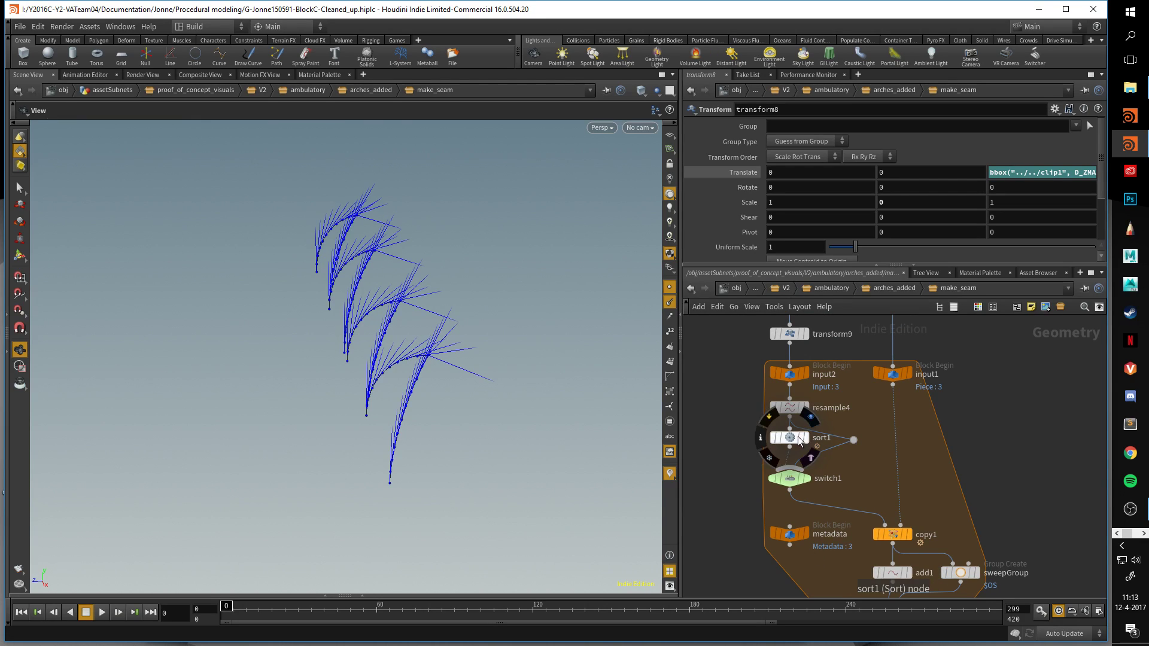
left_click_drag(413, 372, 572, 368)
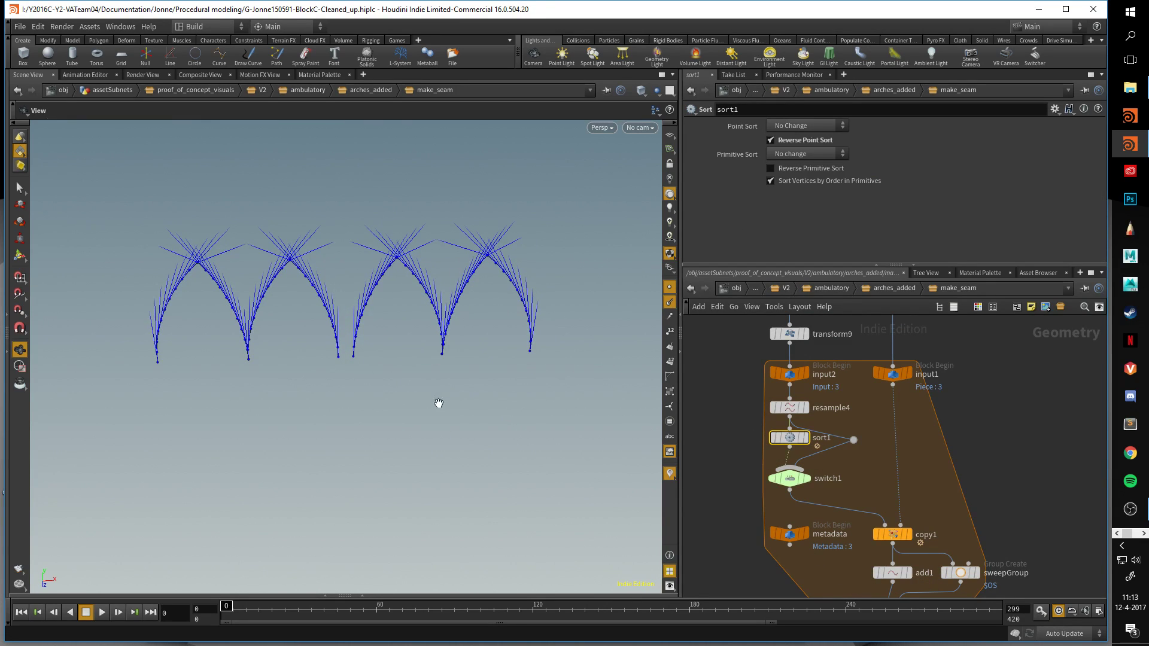
Display add1's single arch, followed by the full arch row at rescale1 and output1.
middle_click_drag(961, 509, 949, 477)
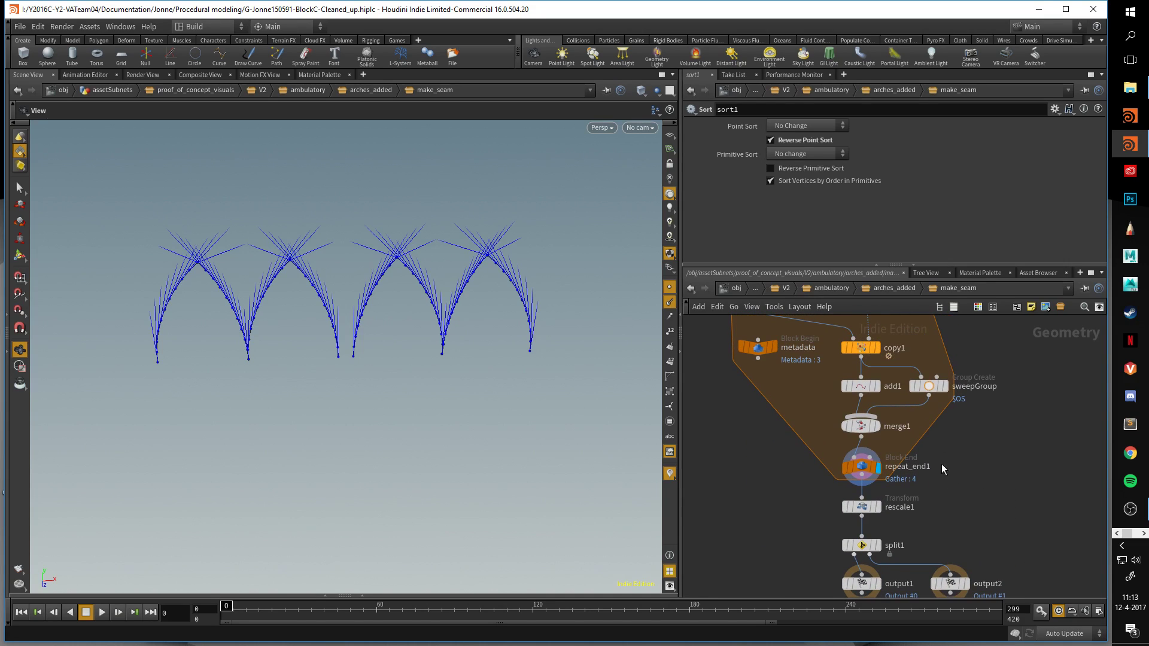
left_click(878, 387)
middle_click_drag(988, 533, 973, 473)
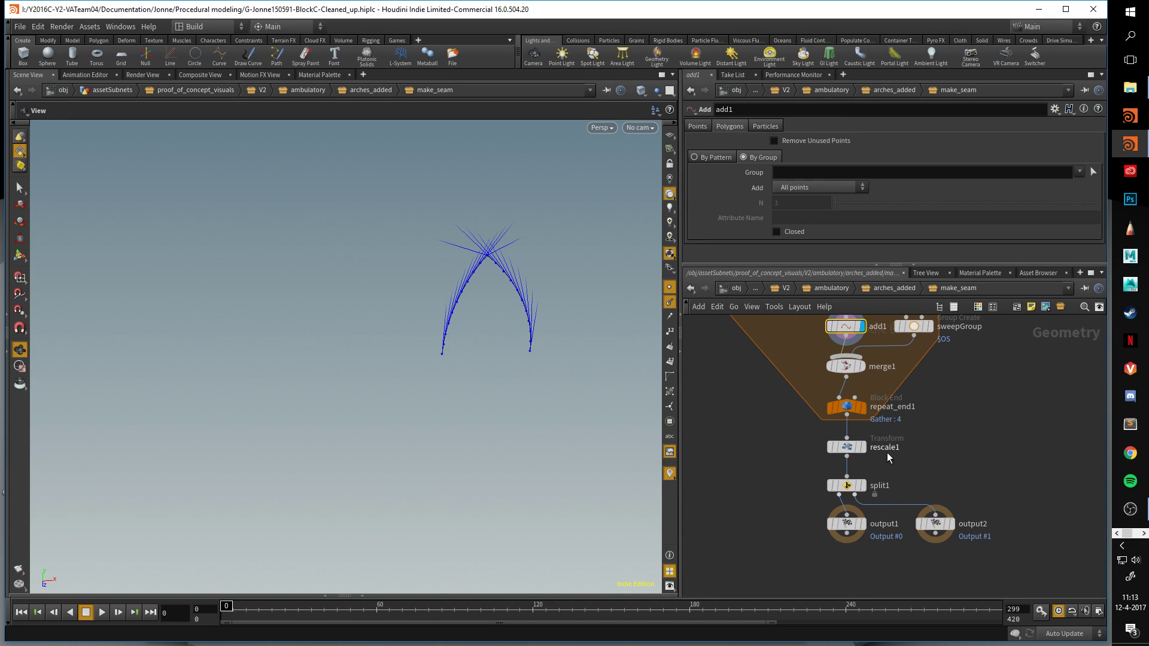
left_click(863, 447)
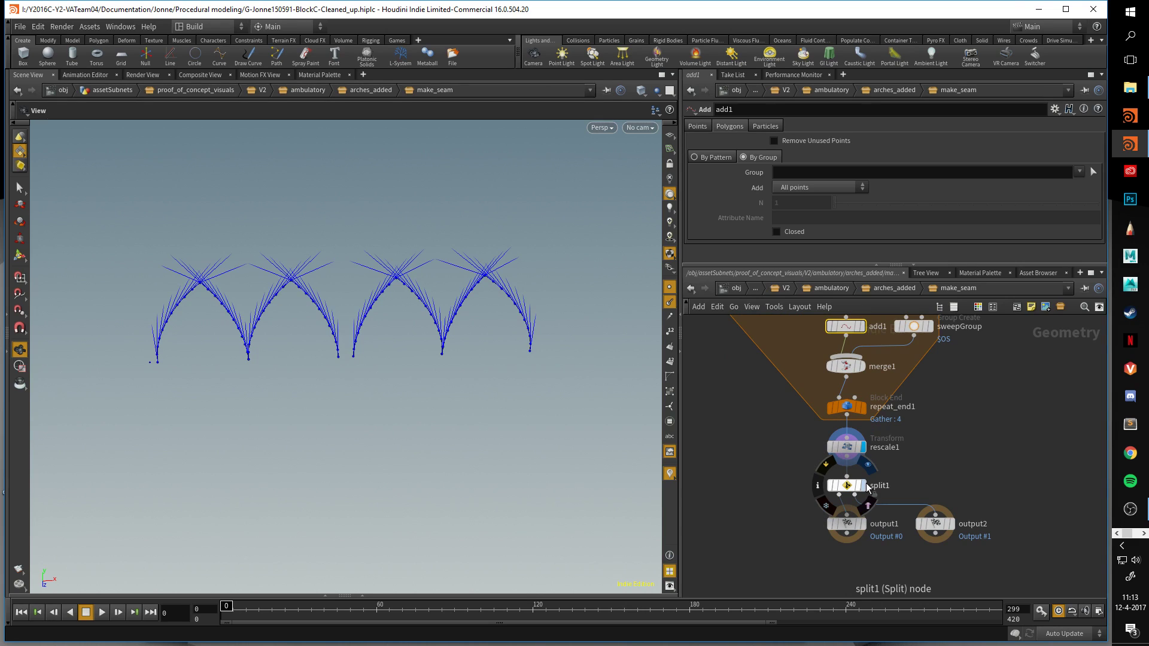
left_click(863, 524)
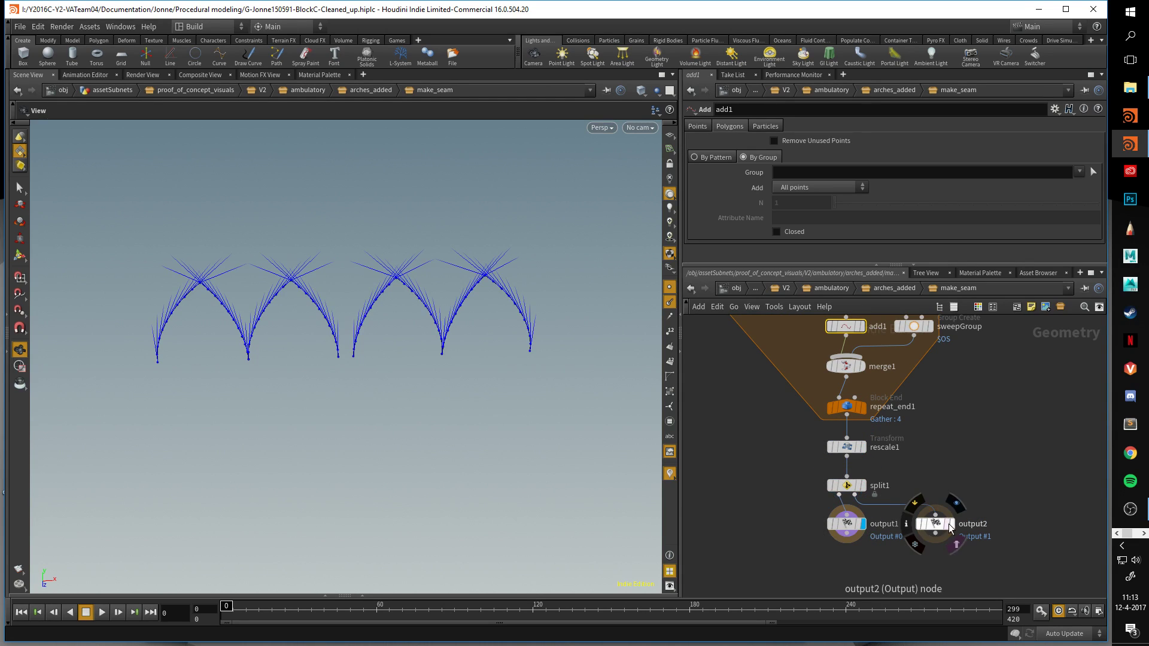
Display sweepGroup in the repeat block and turn off the point normals.
middle_click_drag(945, 471, 988, 610)
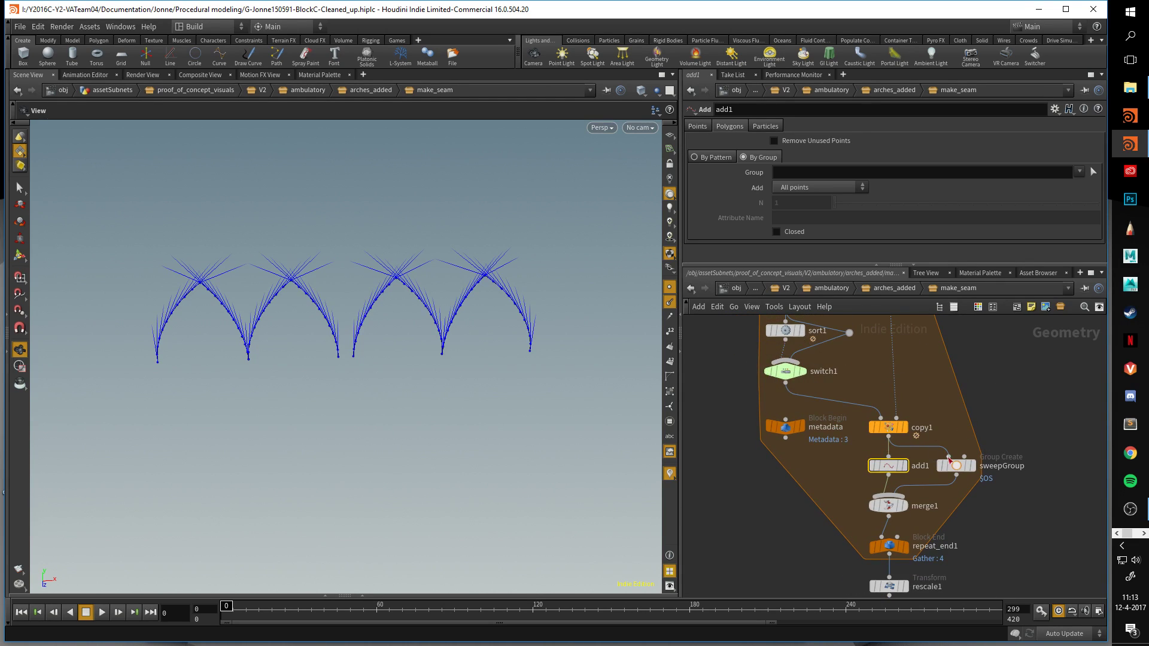
left_click(978, 472)
key("d")
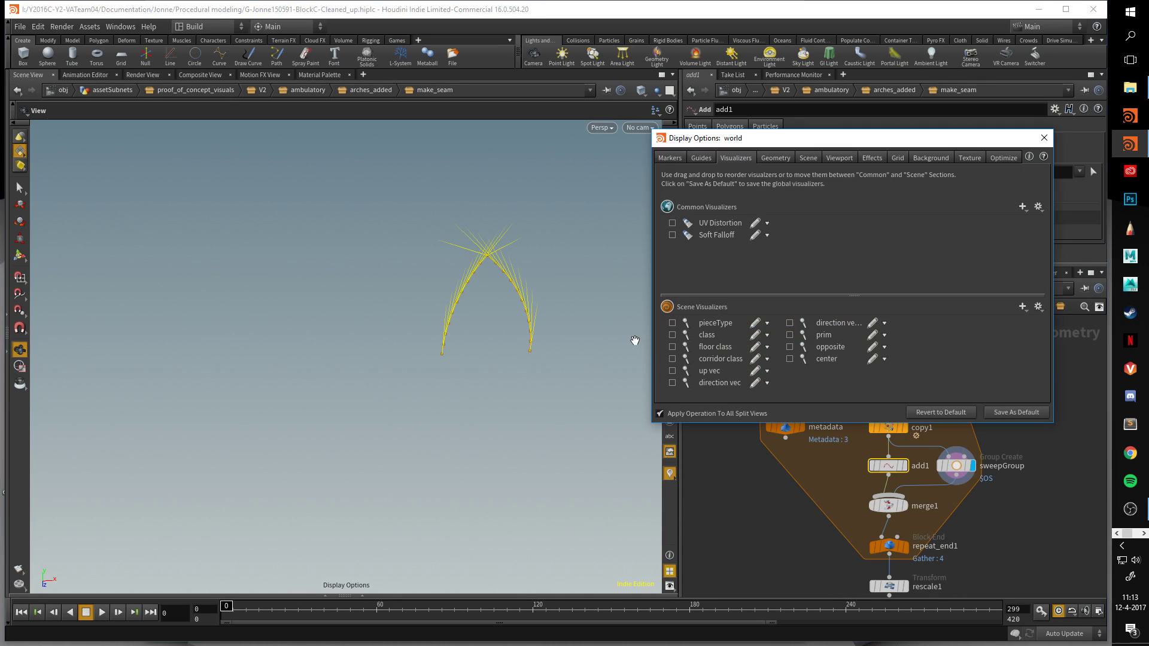
left_click(1045, 138)
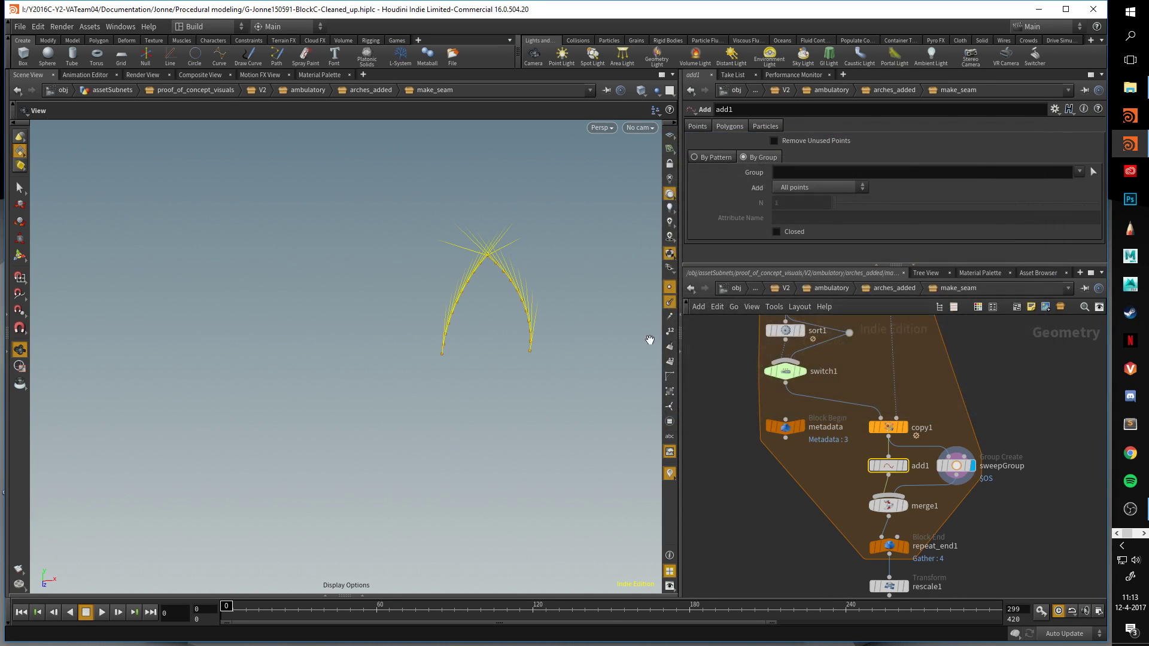
left_click(670, 309)
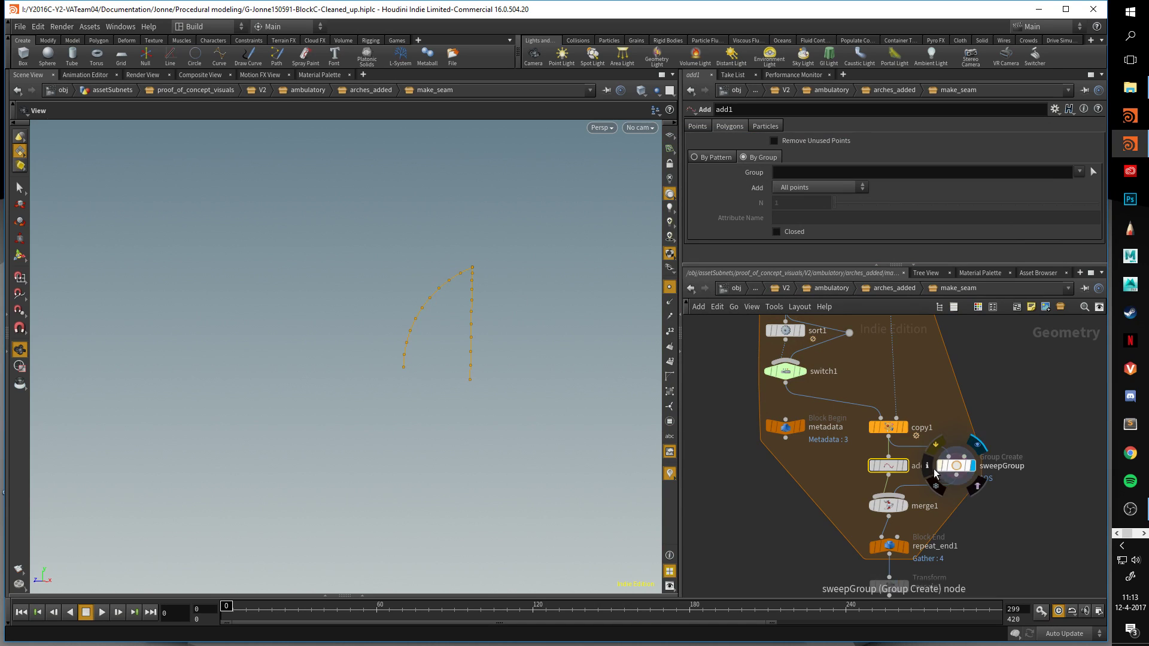
Display add1 with primitive numbers turned on and view its arch curve from the front.
left_click(905, 466)
left_click(672, 363)
left_click_drag(503, 354, 581, 355)
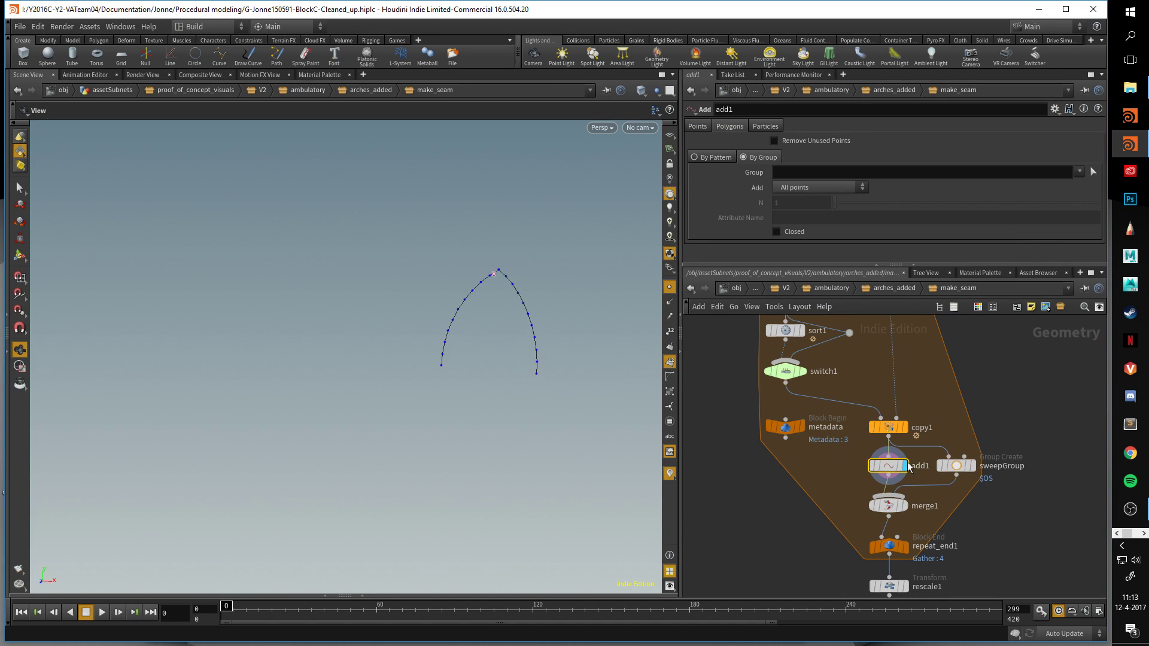
Display sweepGroup, followed by the joined arch curves at make_seam's output1.
left_click(975, 466)
middle_click_drag(794, 521, 800, 376)
left_click(920, 525)
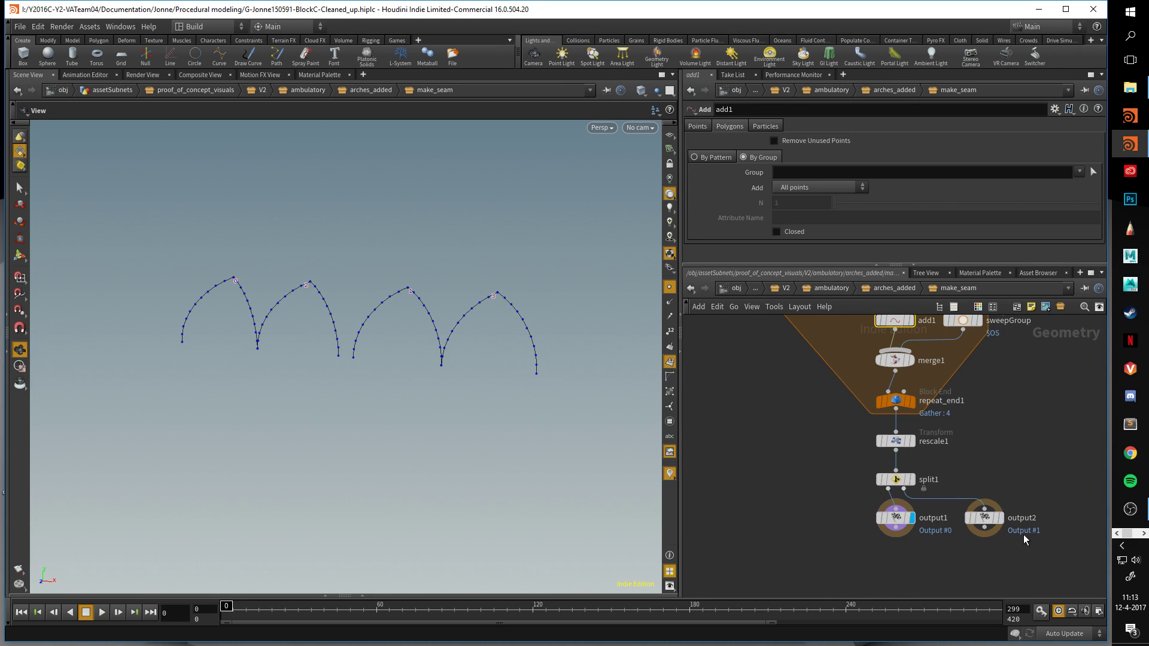
mouse_move(1005, 525)
Return to arches_added and display output2's arch curves from the front.
key("u")
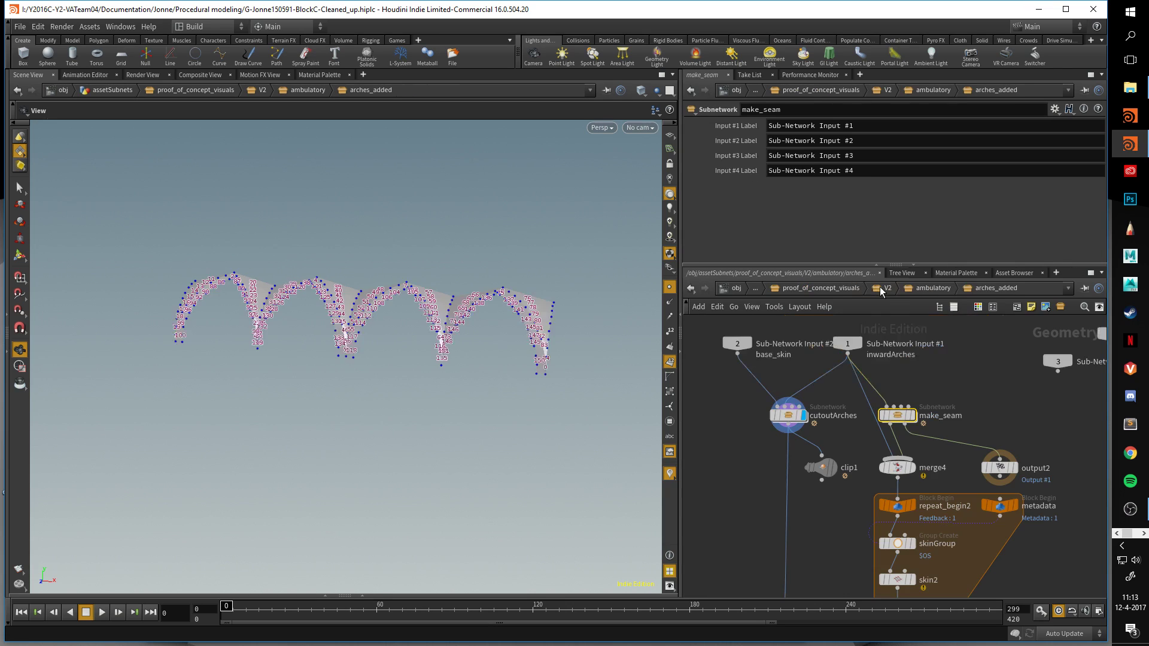
middle_click_drag(964, 476, 912, 413)
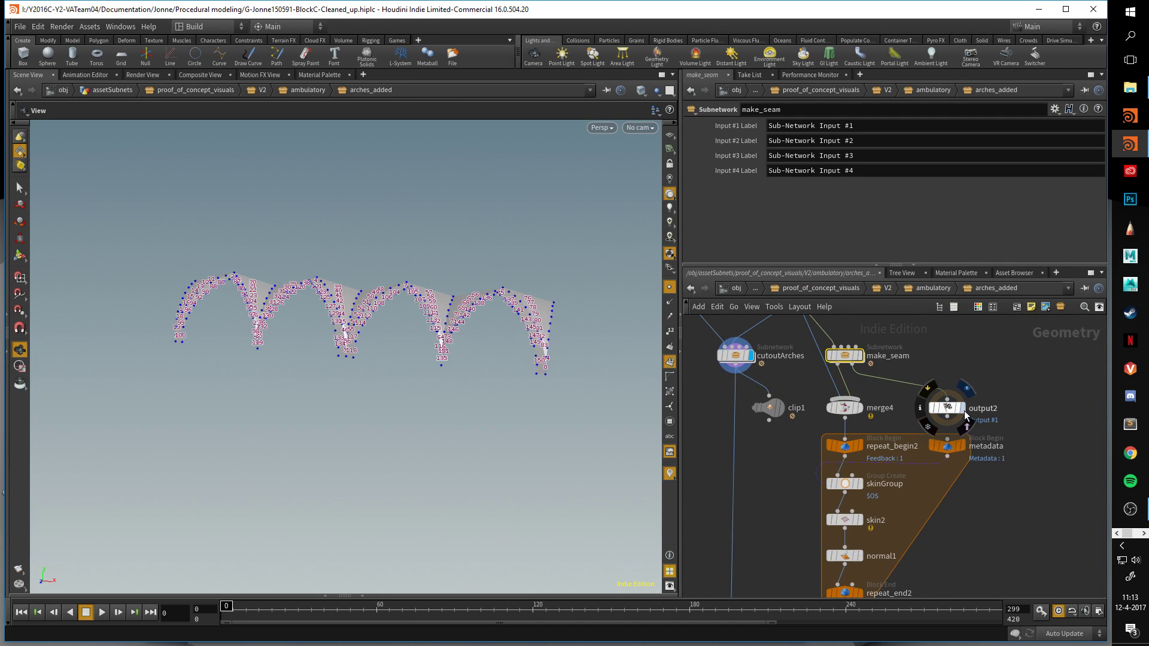
left_click(963, 410)
left_click_drag(420, 331, 551, 332)
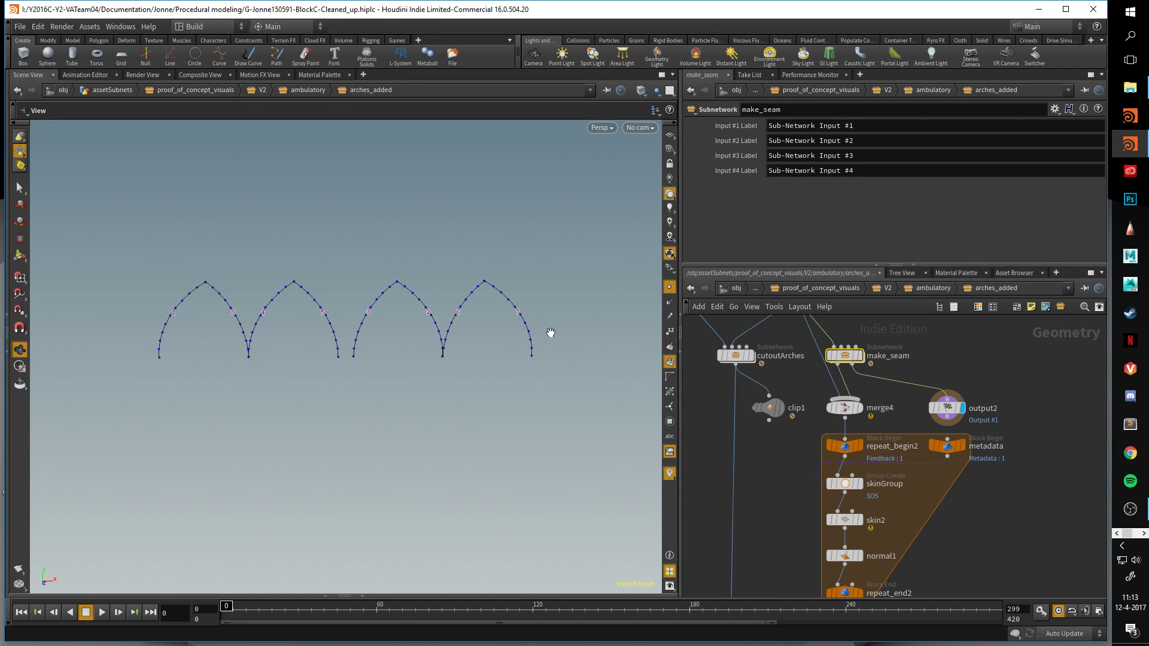
Display merge4's combined arch curves, view them from the side and bring the skinning block into view.
left_click(860, 408)
left_click_drag(403, 319, 425, 351)
middle_click_drag(914, 514, 917, 442)
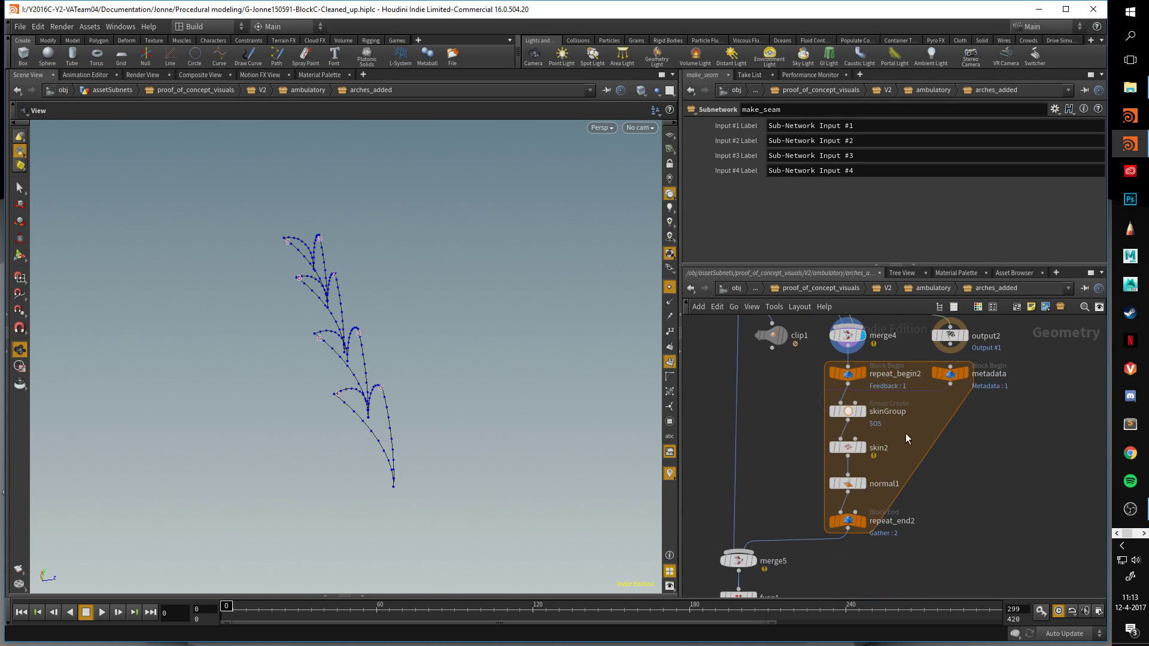
Display skinGroup and examine the grouped curves and skinned surfaces close up.
left_click(863, 412)
left_click_drag(464, 386, 309, 331)
left_click_drag(599, 347, 428, 334)
scroll(428, 333, "up", 5)
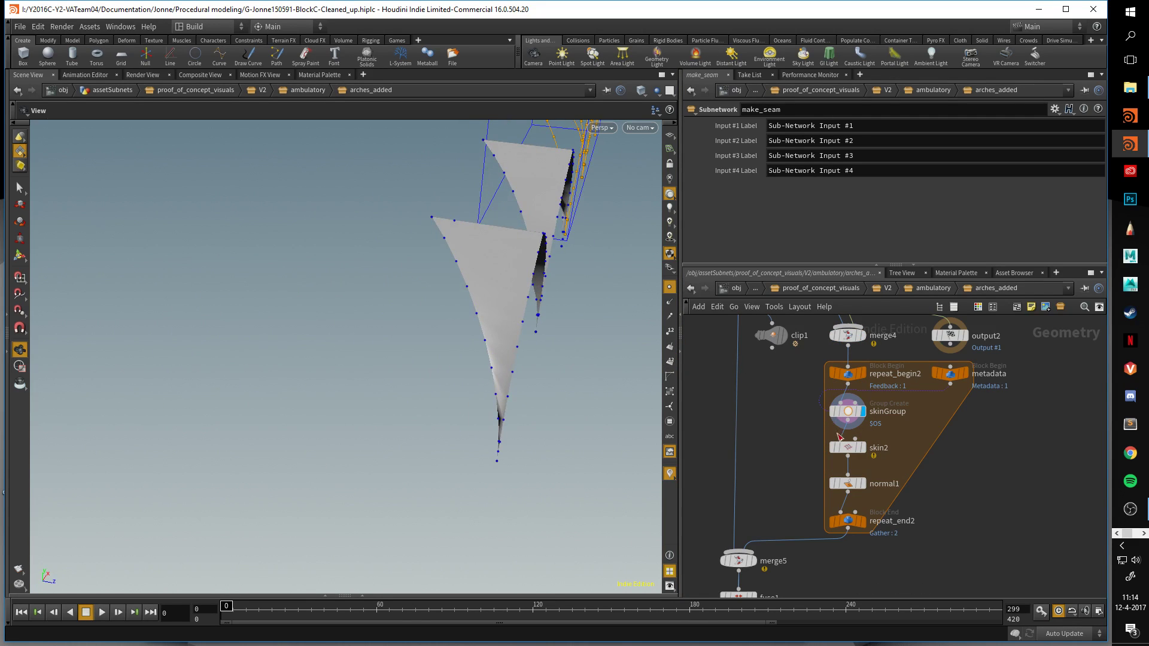
Display skin2 and view the skinned seam surfaces across the whole row of arches.
left_click(863, 448)
left_click_drag(527, 322, 441, 330)
middle_click_drag(510, 307, 406, 311)
scroll(405, 310, "down", 8)
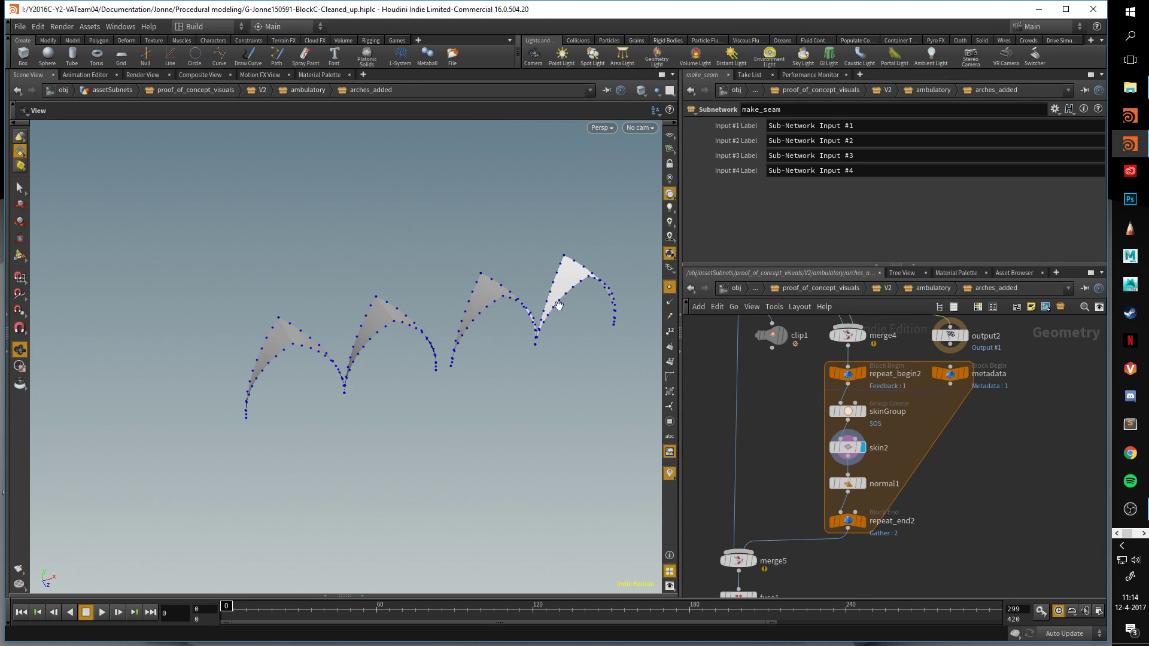
Display repeat_end2 and view its gathered seam surfaces from both sides of the arch row.
left_click_drag(653, 335, 239, 241)
left_click_drag(153, 236, 599, 409)
left_click(863, 522)
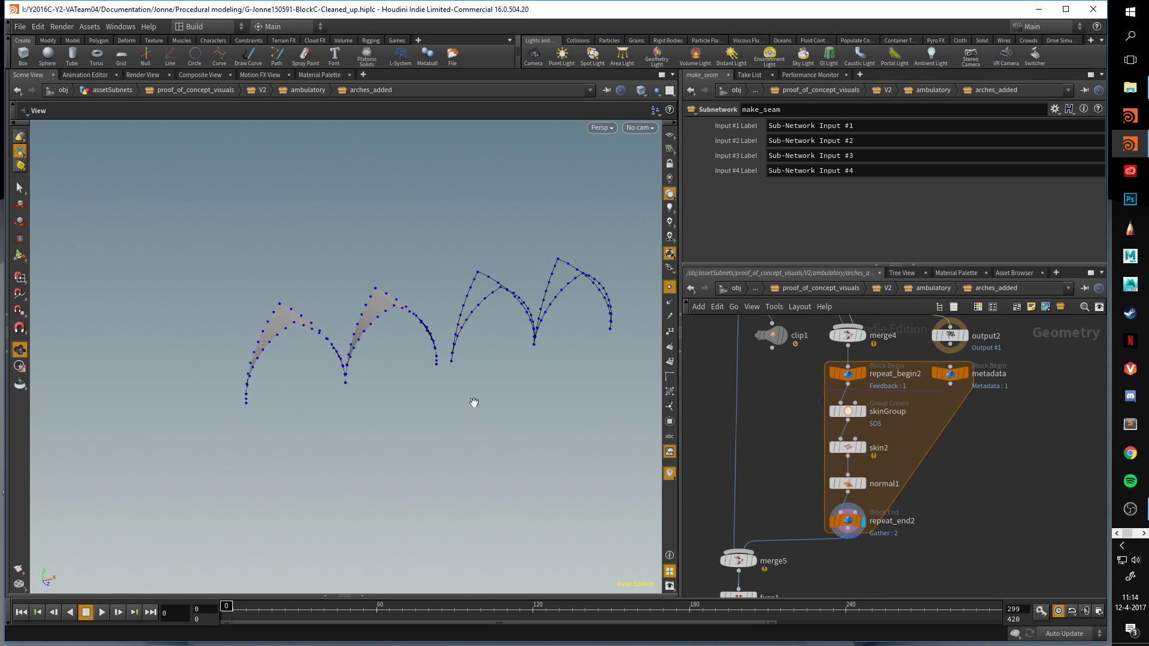
left_click_drag(475, 403, 363, 379)
middle_click_drag(846, 533, 895, 450)
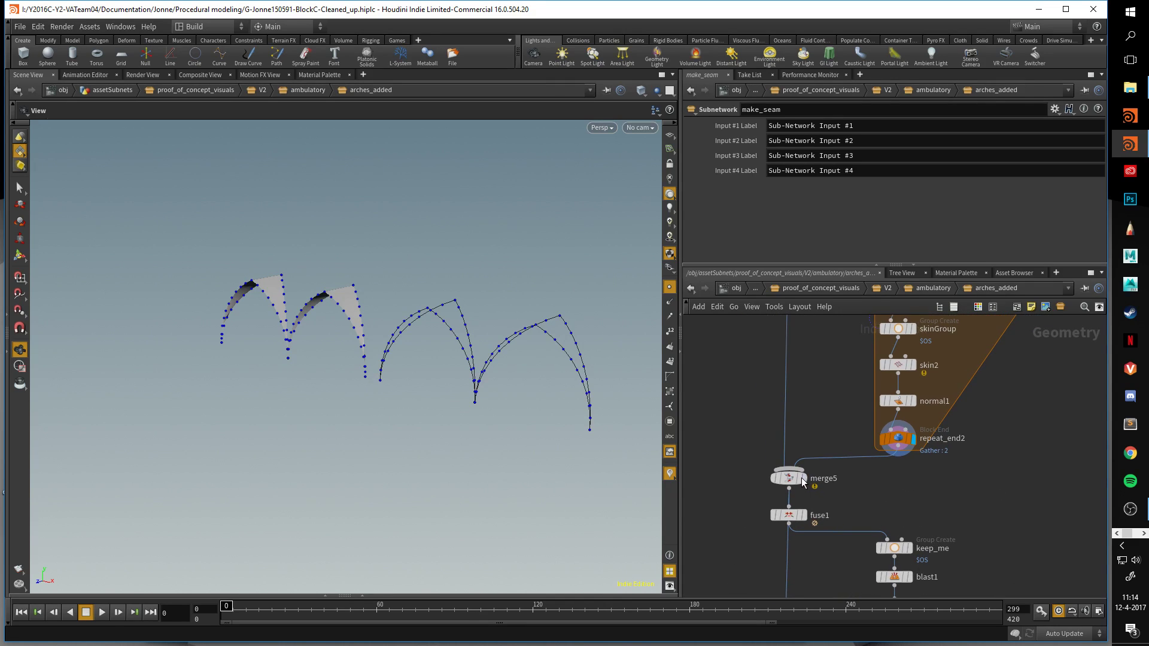
Display merge5 and fuse1 in turn to show the seams joined with the arches.
left_click(804, 478)
left_click(803, 516)
scroll(874, 470, "down", 3)
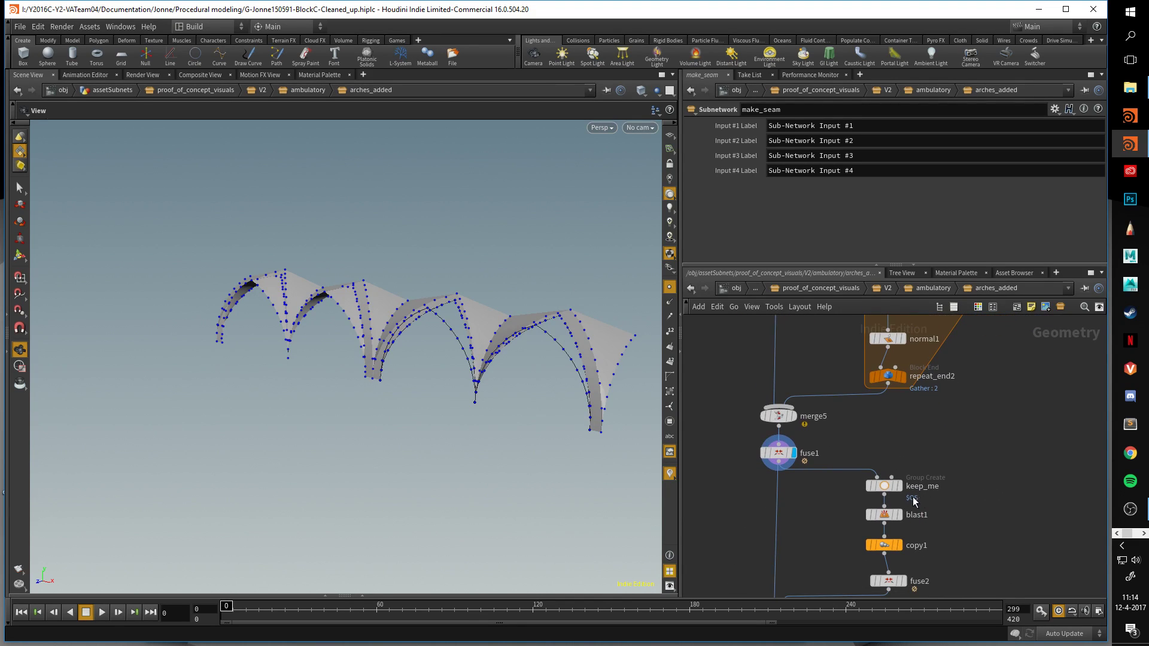
Display the keep_me group, followed by blast1's isolated pair of arches.
left_click(903, 488)
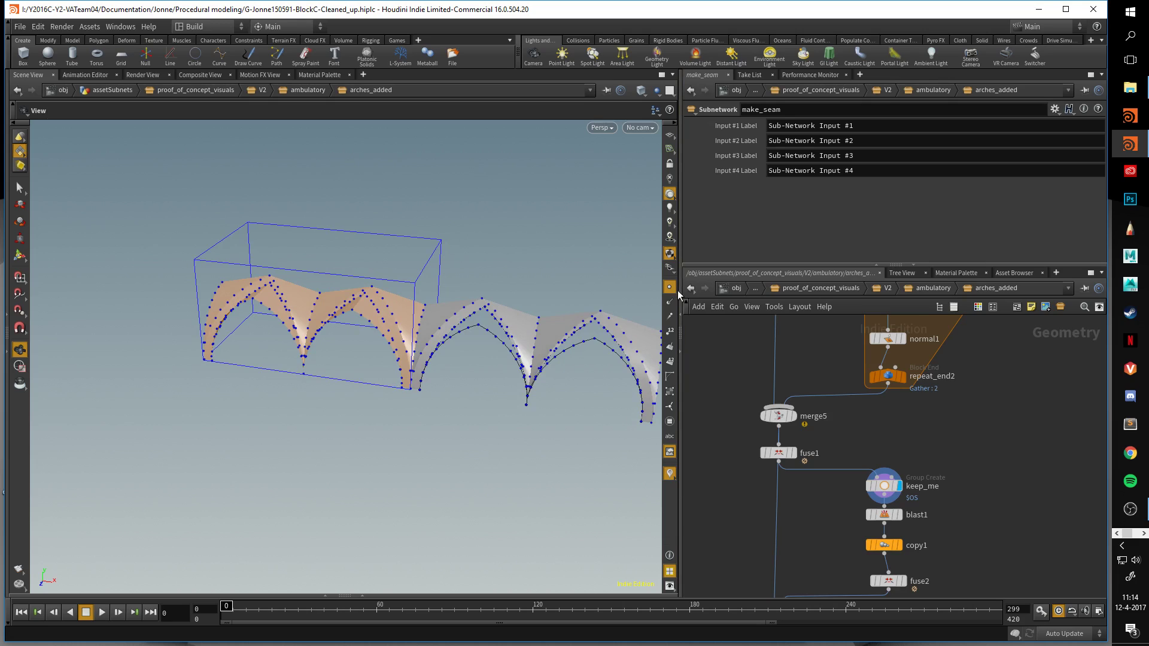
left_click(900, 515)
scroll(901, 509, "down", 2)
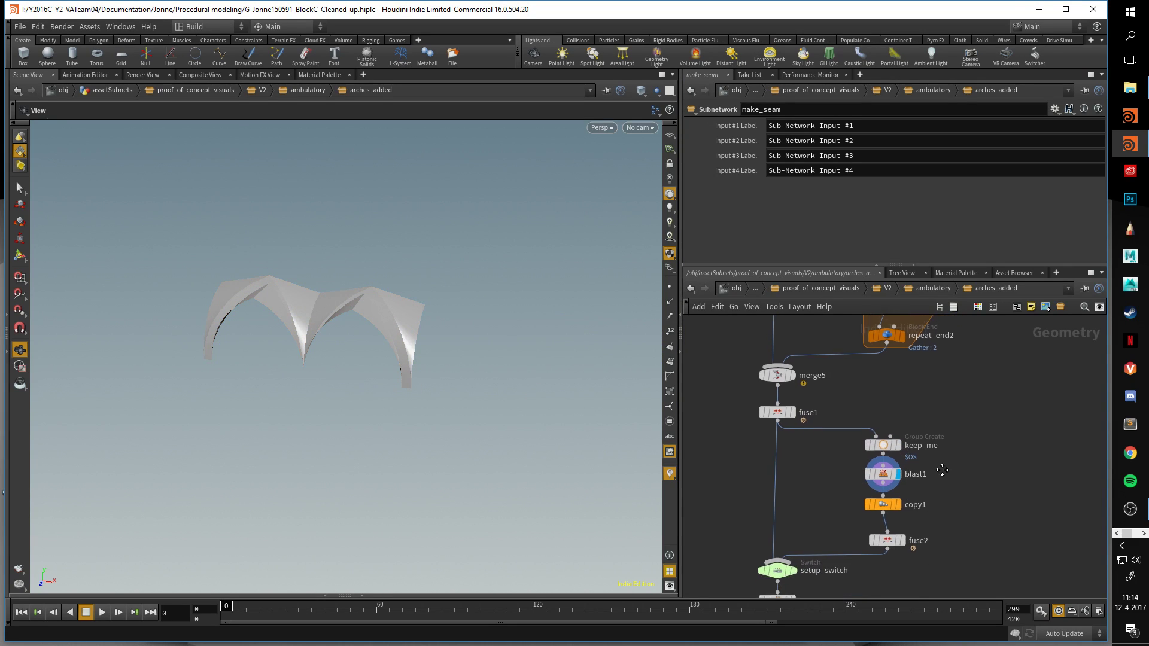
Display copy1's duplicated arches, view them at an angle, and display fuse2's output.
left_click(896, 498)
left_click_drag(470, 378, 399, 347)
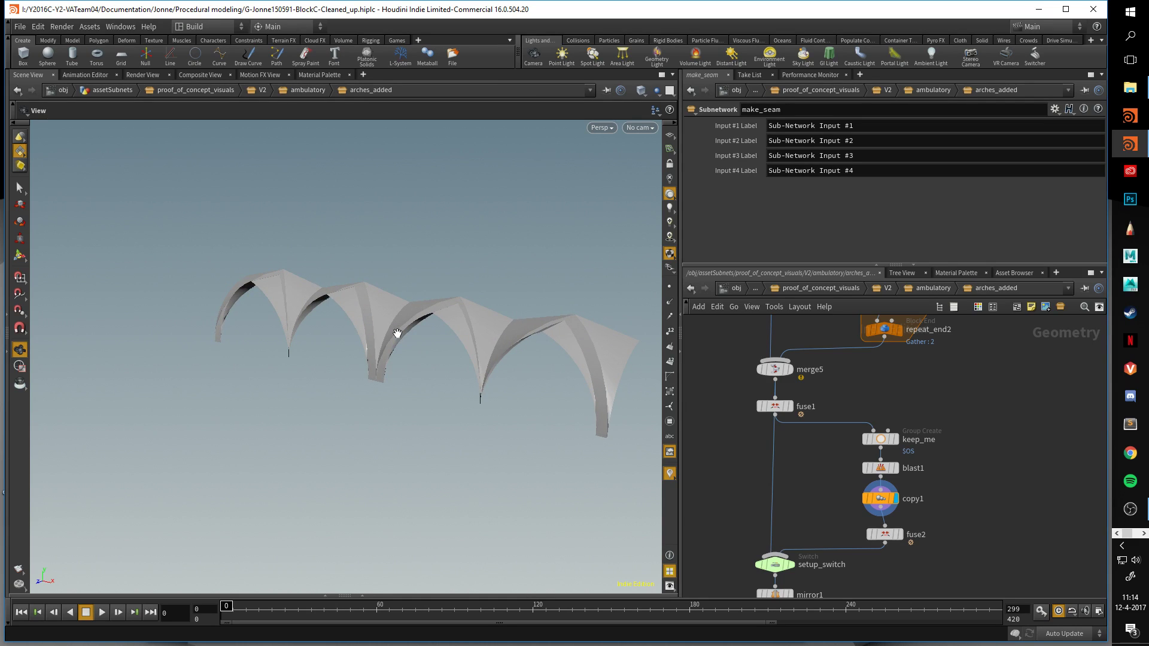
left_click(900, 535)
scroll(862, 527, "down", 2)
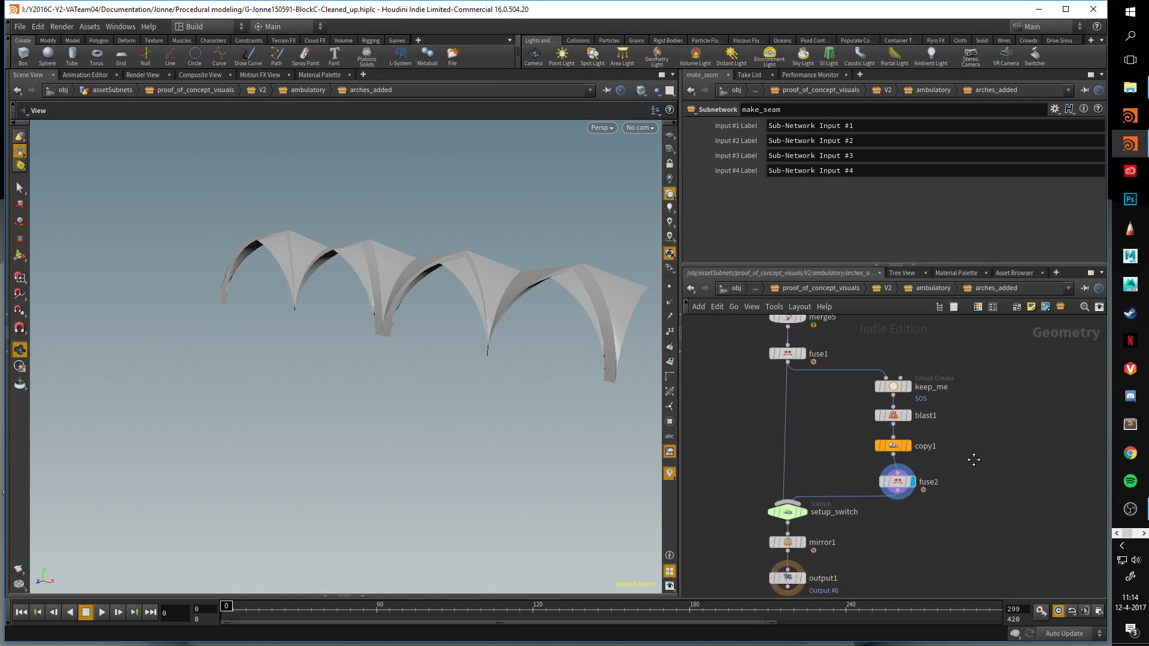
Display the mirrored arches, return to the ambulatory network and bring the sweep arches block into view.
left_click(810, 476)
left_click_drag(518, 383, 495, 312)
left_click(927, 290)
middle_click_drag(946, 505, 680, 469)
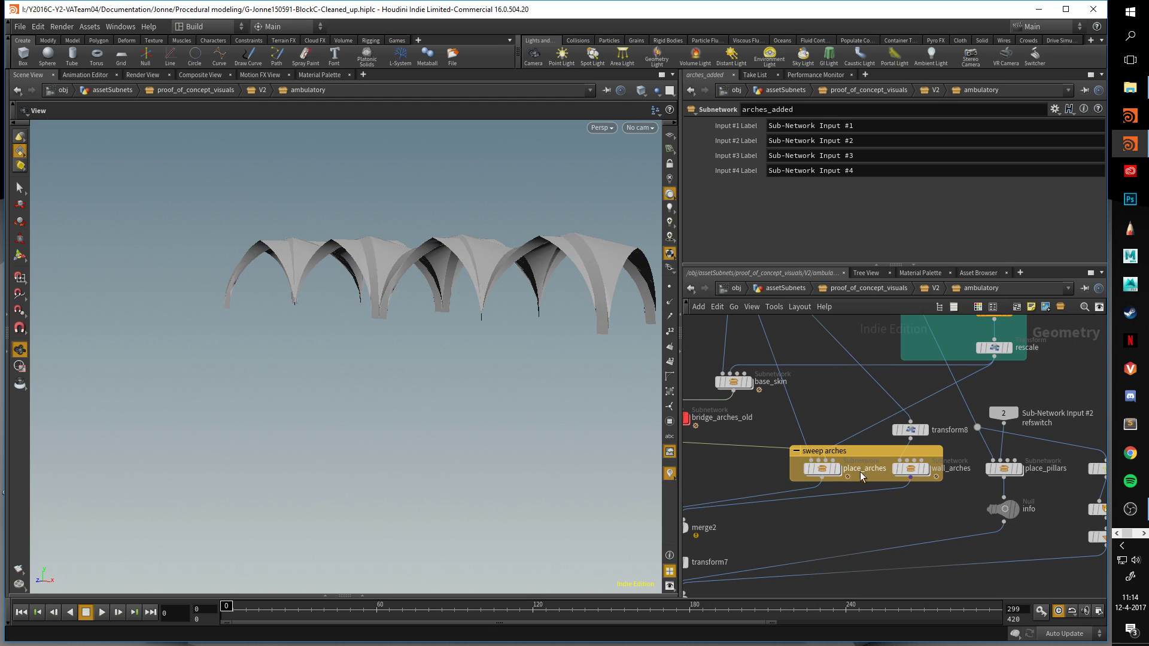
Display wall_arches with arches_added temporarily overlaid as a wireframe template and view the row from its end.
left_click(925, 471)
middle_click_drag(787, 417, 974, 441)
left_click(760, 443)
left_click_drag(467, 311, 389, 343)
middle_click_drag(390, 343, 524, 336)
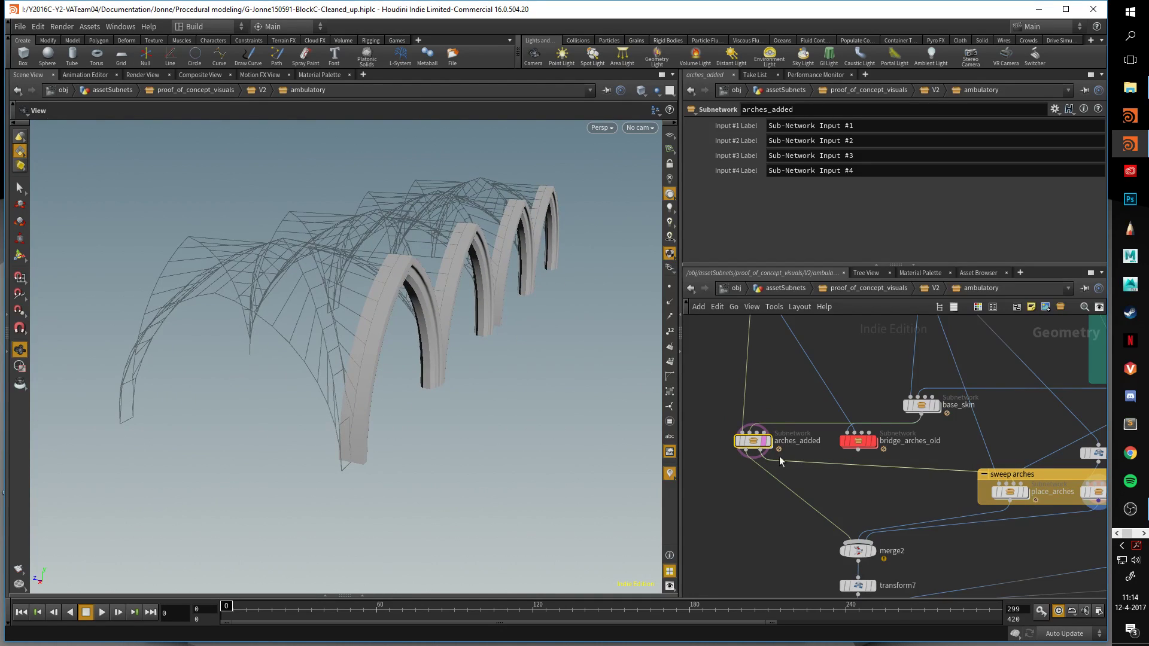
left_click(768, 441)
Compare place_arches' swept ribs with wall_arches by displaying each from the front.
middle_click_drag(932, 473, 786, 458)
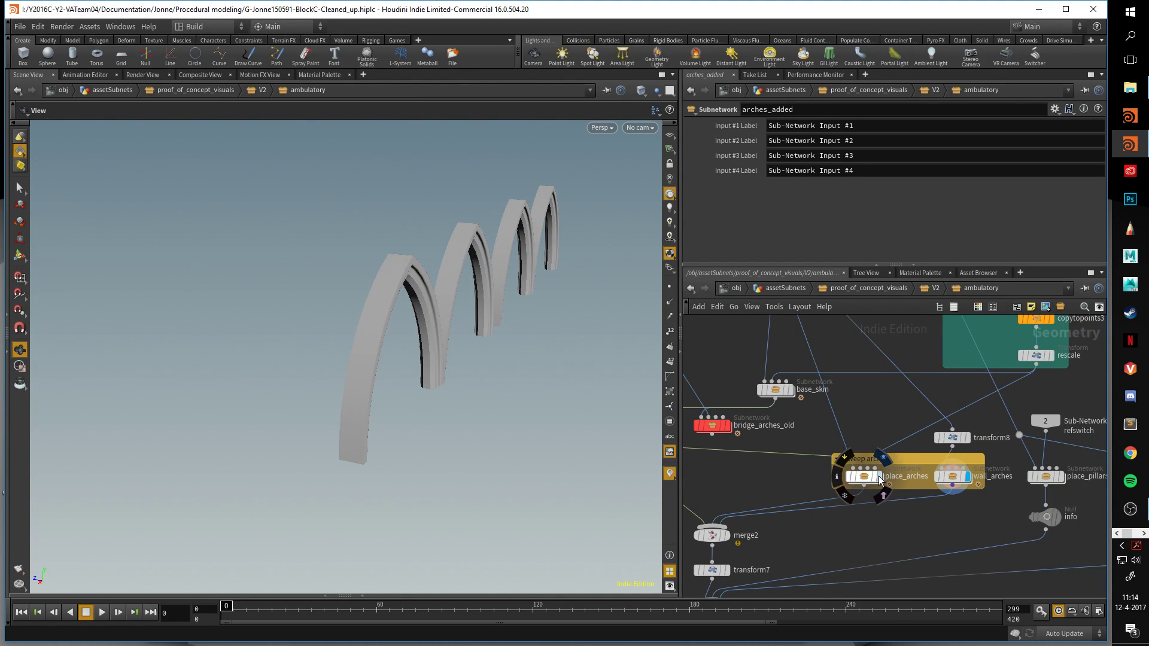
left_click(880, 477)
left_click_drag(462, 359, 653, 367)
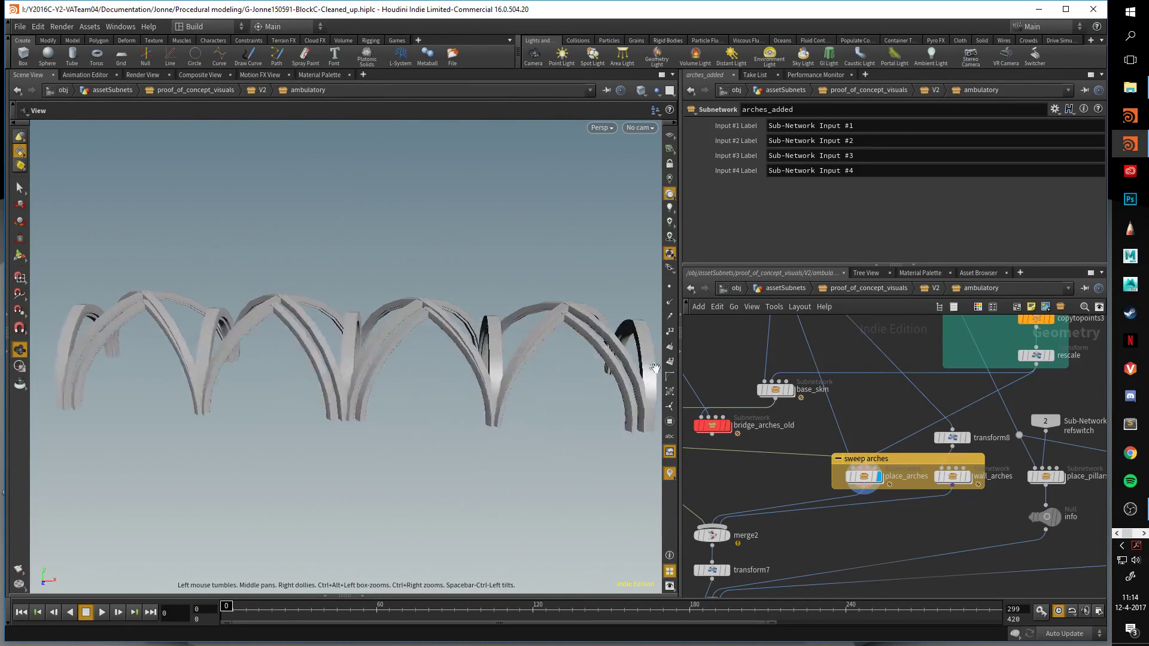
left_click(968, 477)
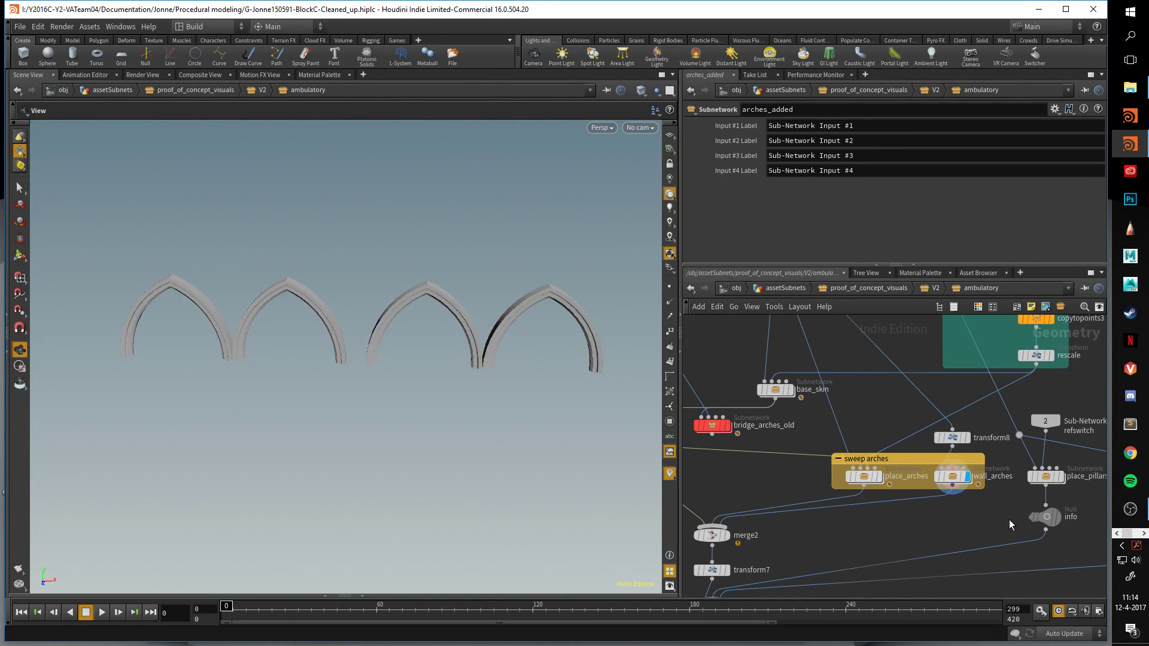
Display place_pillars' columns, followed by the extruded base wall from normal1.
middle_click_drag(987, 516, 868, 508)
left_click(940, 473)
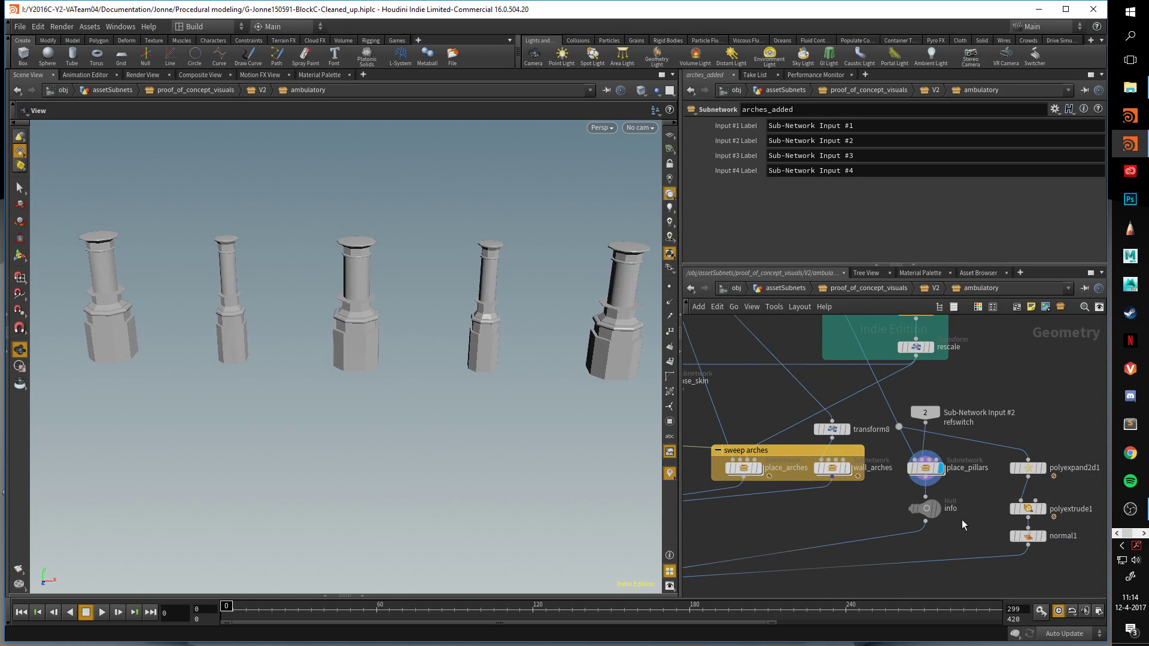
middle_click_drag(962, 520, 859, 465)
left_click(939, 480)
Display the ambulatory's combined result, frame the whole model and view it at an angle.
middle_click_drag(841, 521, 1012, 482)
middle_click_drag(799, 506, 878, 489)
middle_click_drag(759, 494, 837, 480)
left_click(829, 480)
key("space+g")
left_click_drag(500, 396, 435, 363)
Return to the V2 network and display merge1's combined cathedral section.
left_click(933, 289)
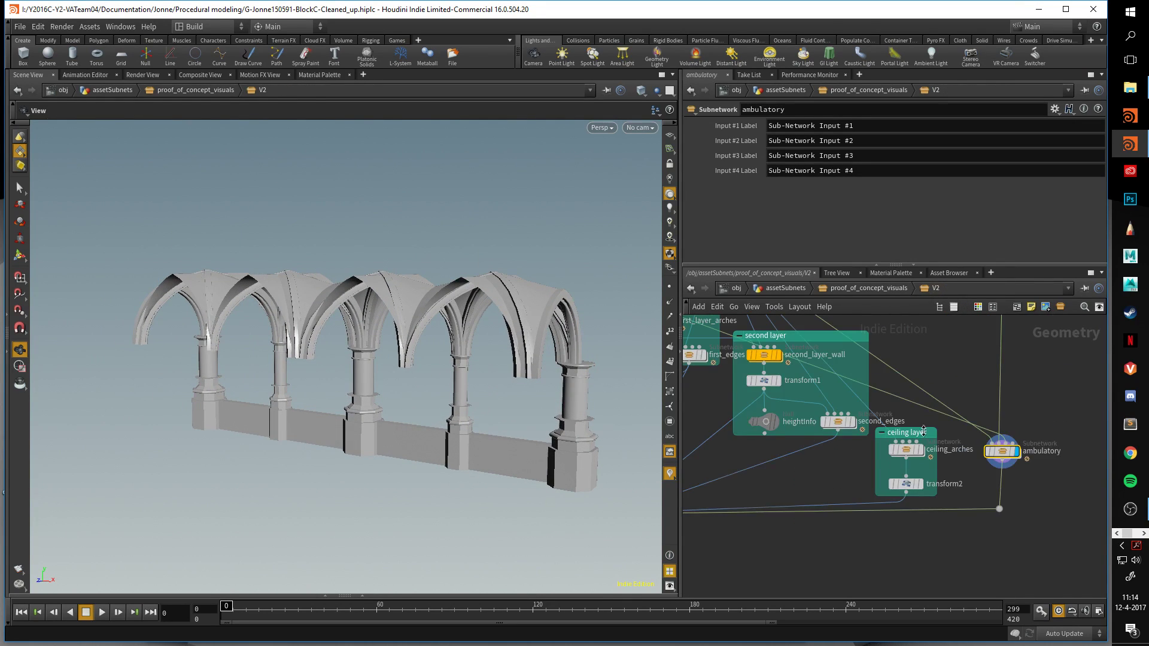
left_click(837, 427)
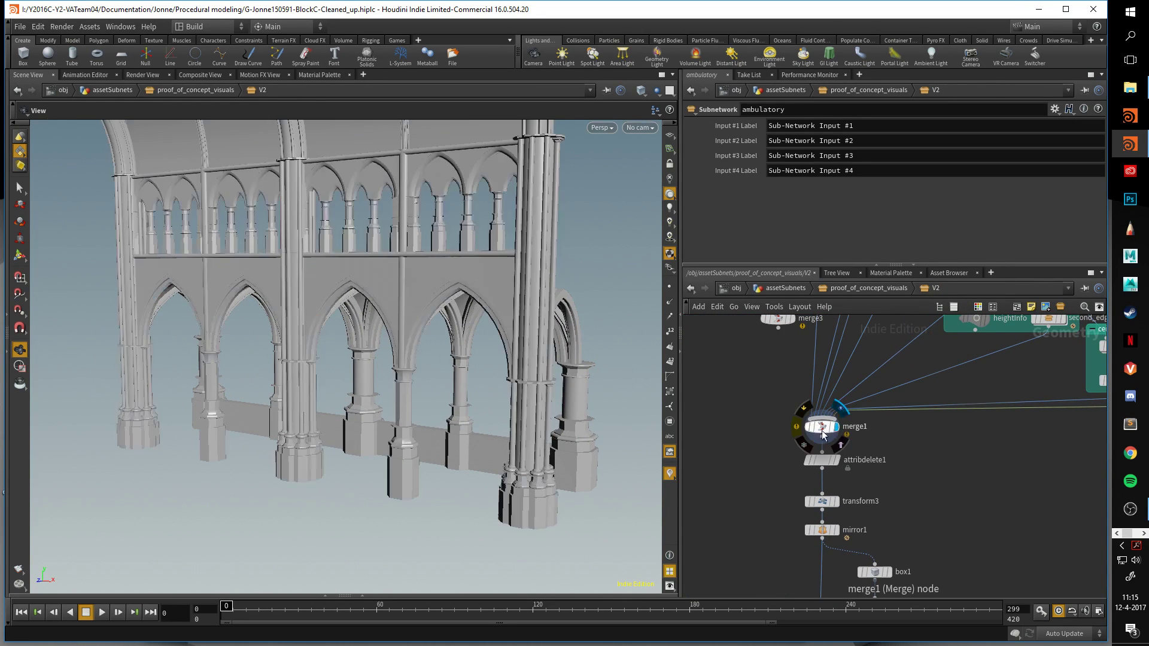
middle_click_drag(901, 480, 889, 401)
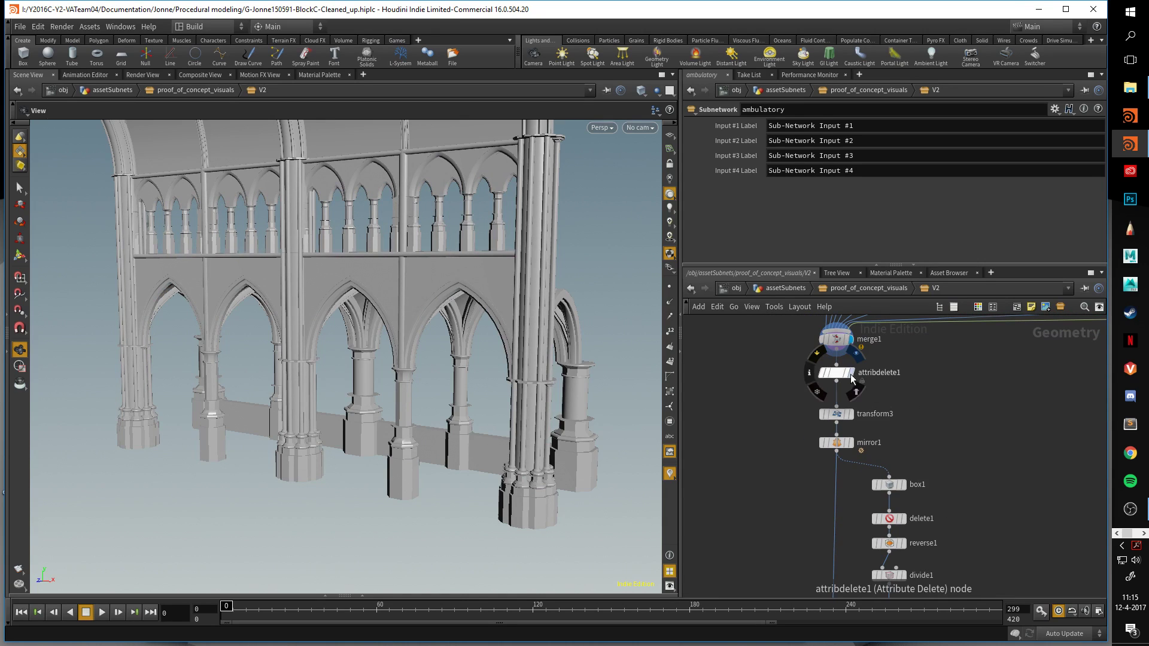
Display transform3, frame the cathedral section and turn on the reference grid.
left_click(851, 416)
key("space+g")
left_click_drag(552, 394, 494, 386)
left_click(670, 140)
left_click_drag(521, 336, 284, 321)
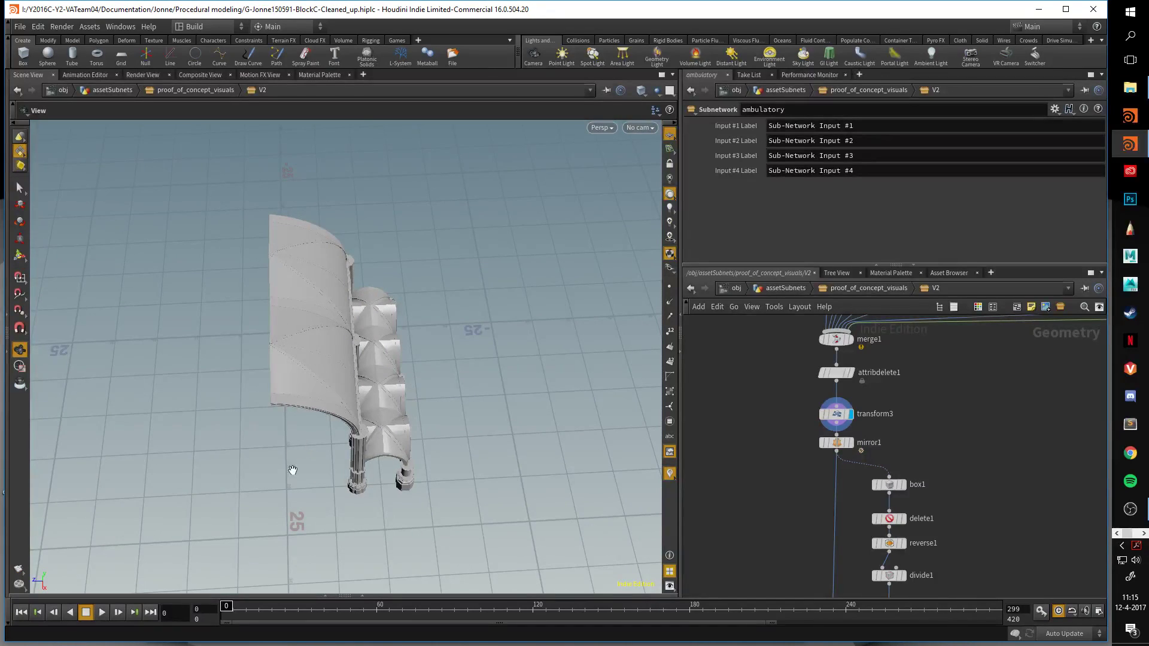
Check transform3's placement on the grid in the top view, then return to the perspective view.
left_click_drag(291, 482, 295, 419)
key("space+2")
right_click_drag(365, 355, 328, 435)
middle_click_drag(217, 492, 241, 346)
key("space+1")
left_click_drag(552, 489, 567, 334)
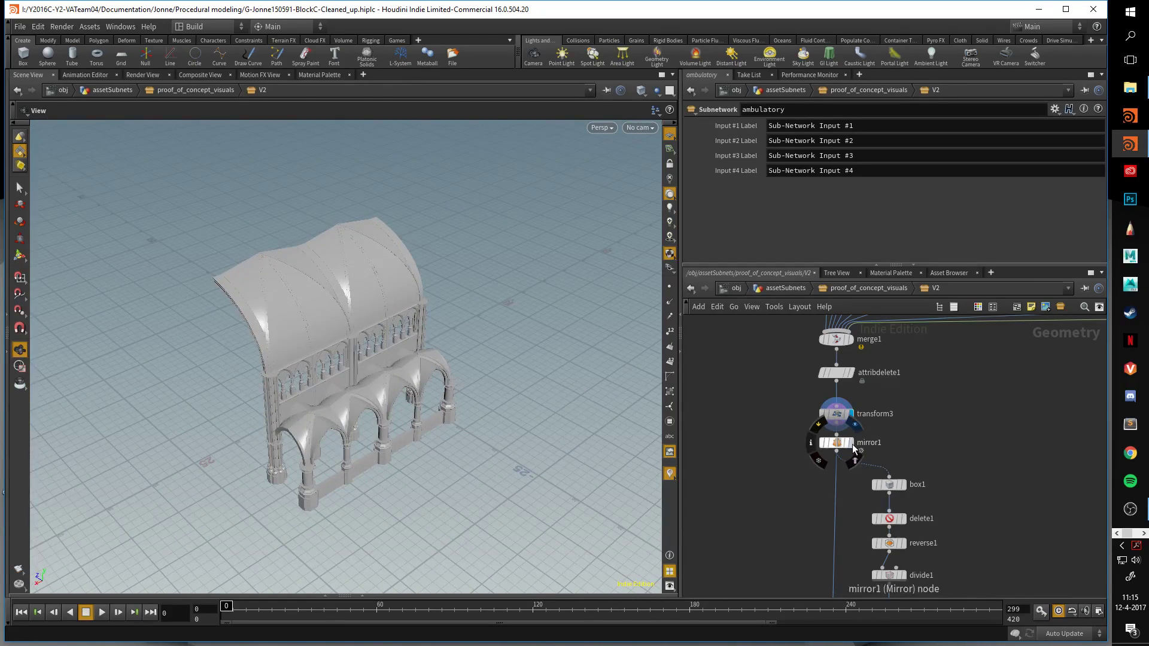
Display mirror1's mirrored cathedral section from the front and bring the floor nodes into view.
left_click(852, 445)
left_click_drag(351, 379, 759, 334)
middle_click_drag(833, 492, 826, 432)
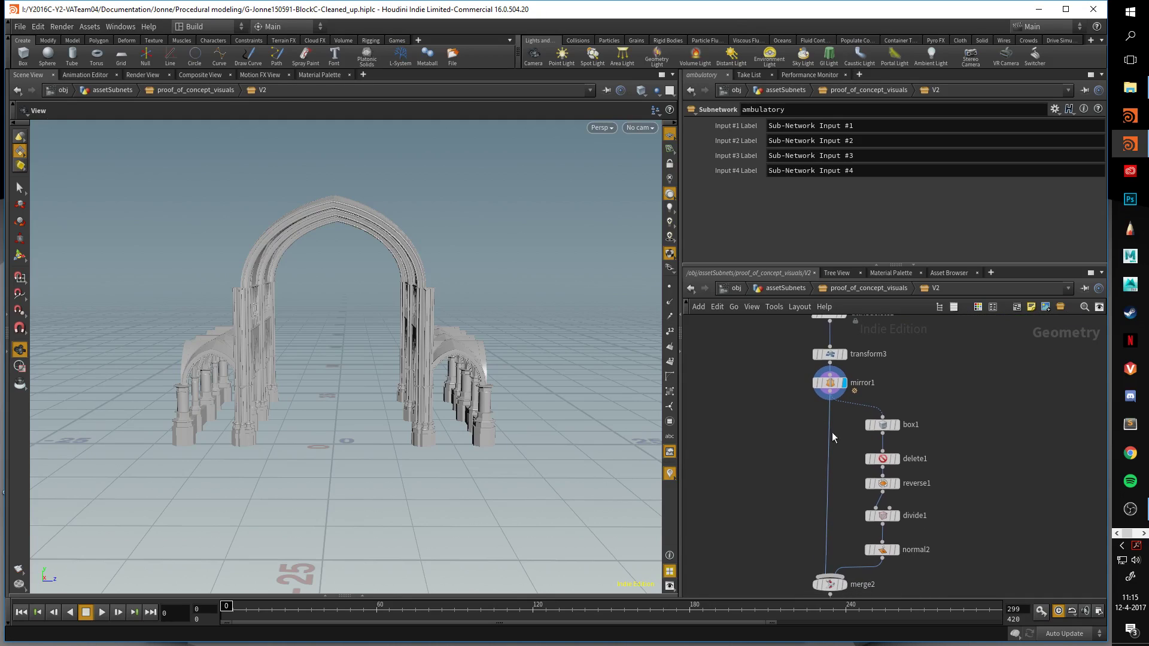
Display normal2's floor plane, then display box1 and show its parameters.
left_click(896, 549)
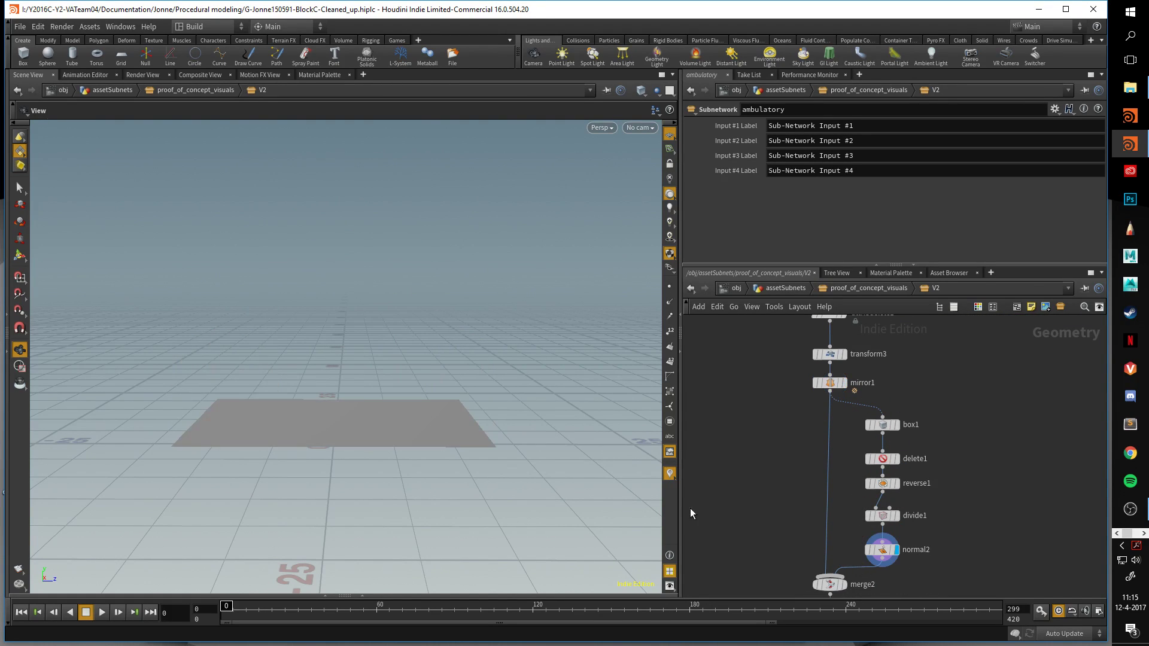
left_click_drag(401, 383, 412, 444)
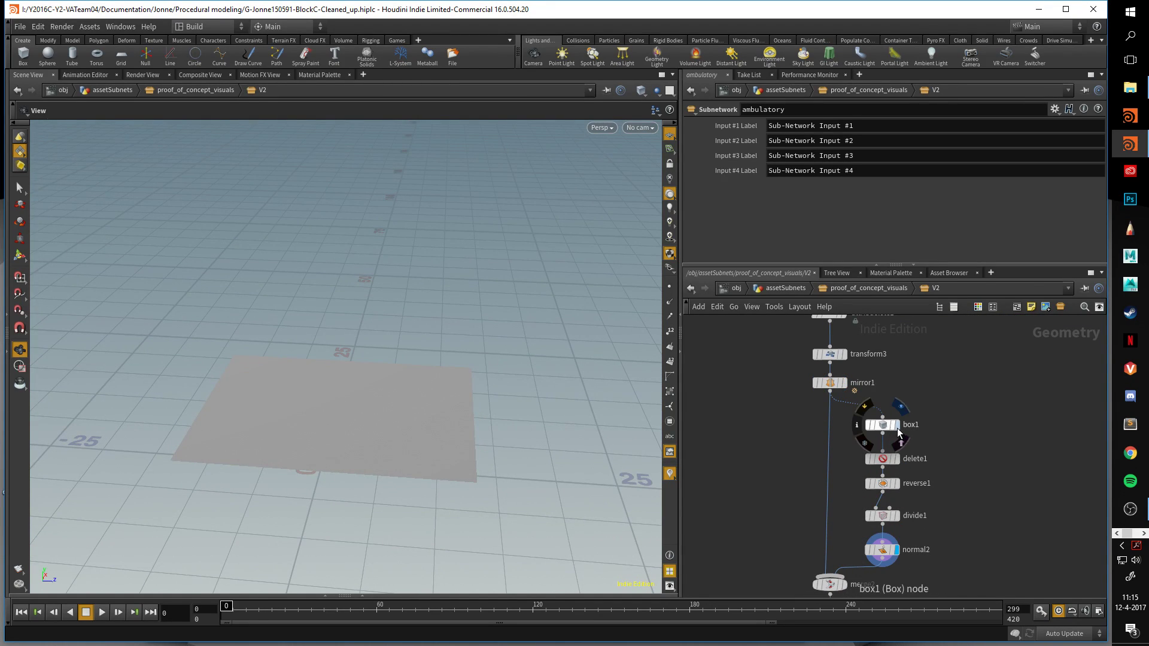
left_click(898, 425)
left_click(883, 425)
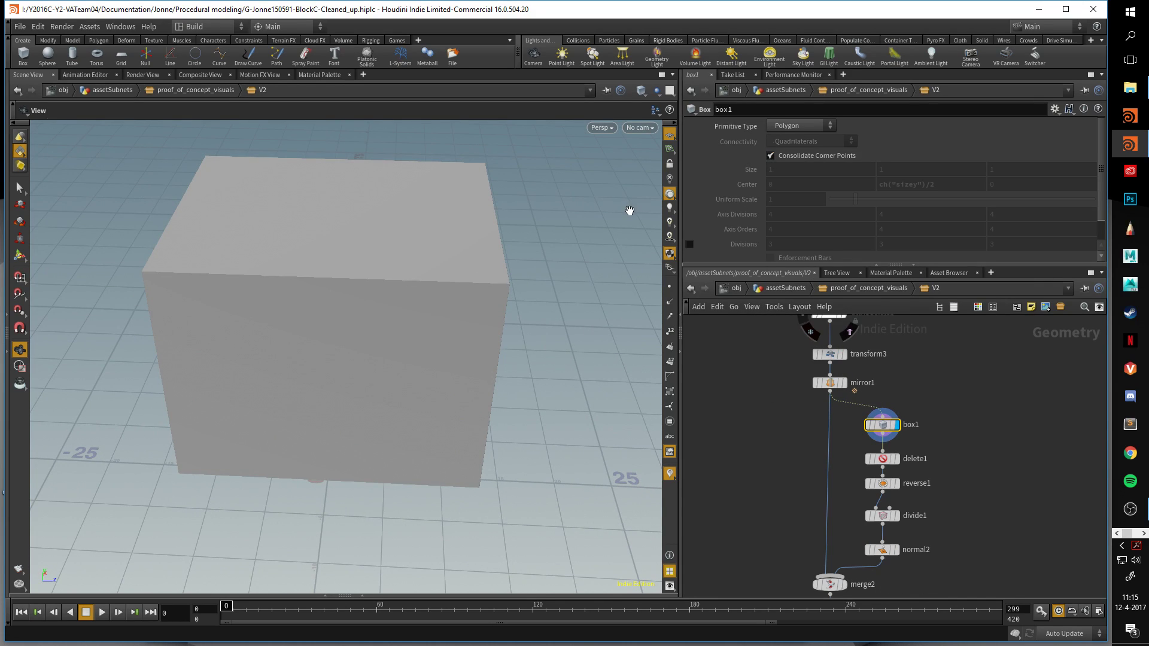
left_click_drag(539, 256, 443, 347)
Display normal2 again and view the floor plane from above.
middle_click_drag(796, 470, 781, 386)
left_click(878, 489)
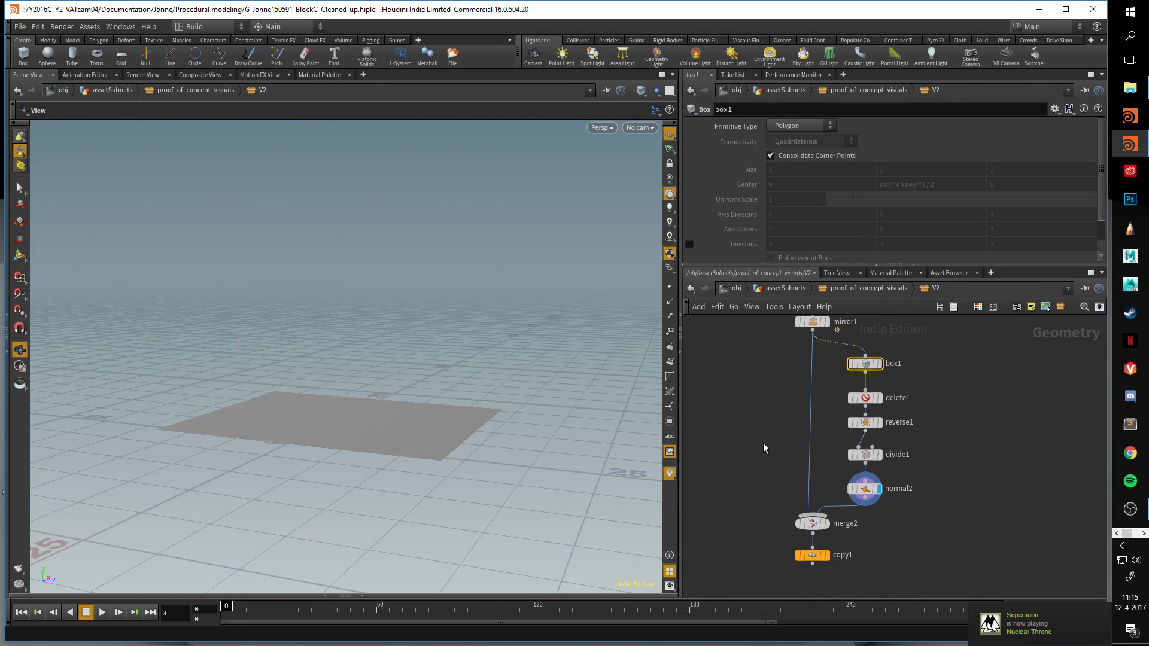
left_click_drag(449, 344, 461, 382)
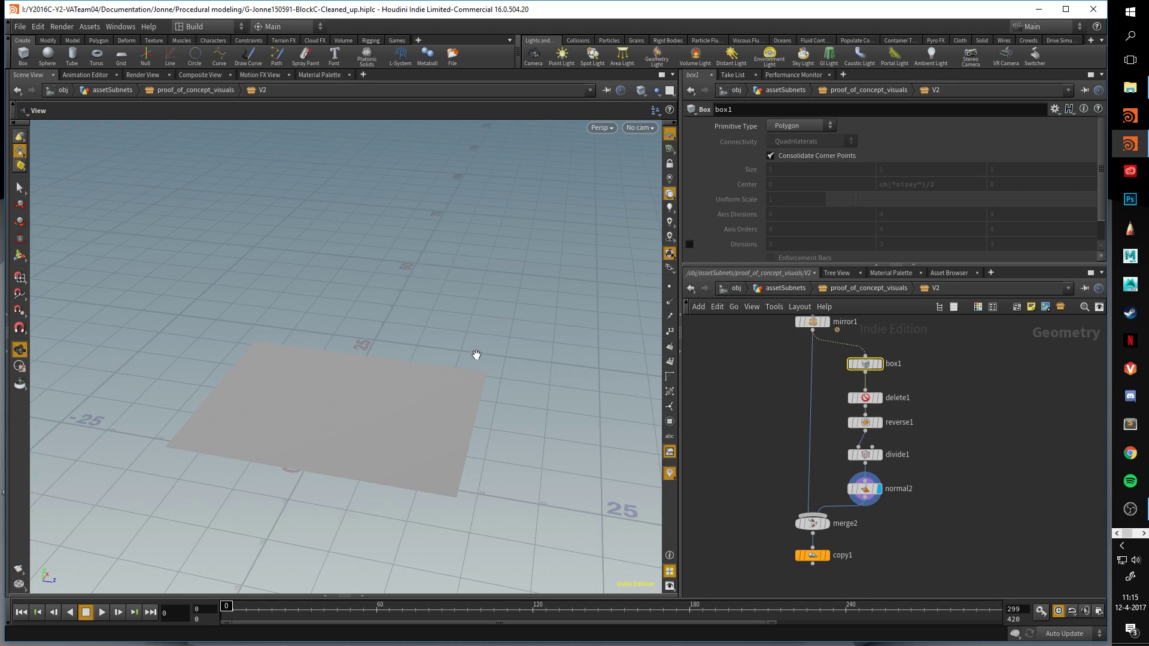
Close the current scene view pane and open a new Scene View in its place.
key("ctrl+w")
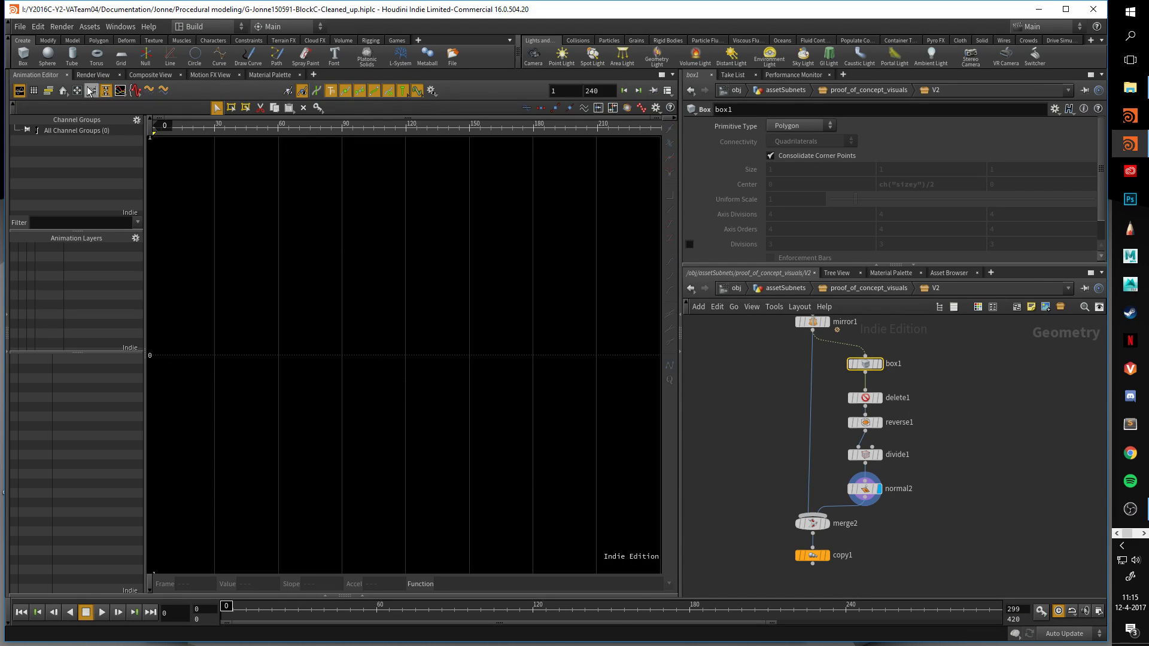
left_click(313, 74)
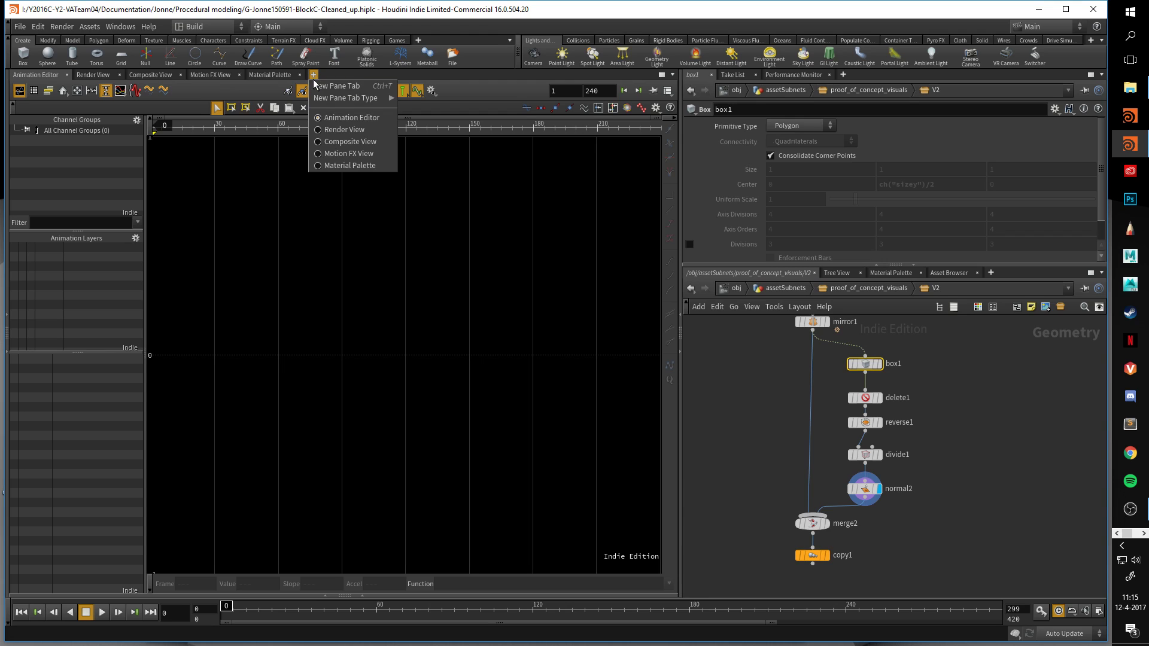
mouse_move(340, 105)
left_click(428, 98)
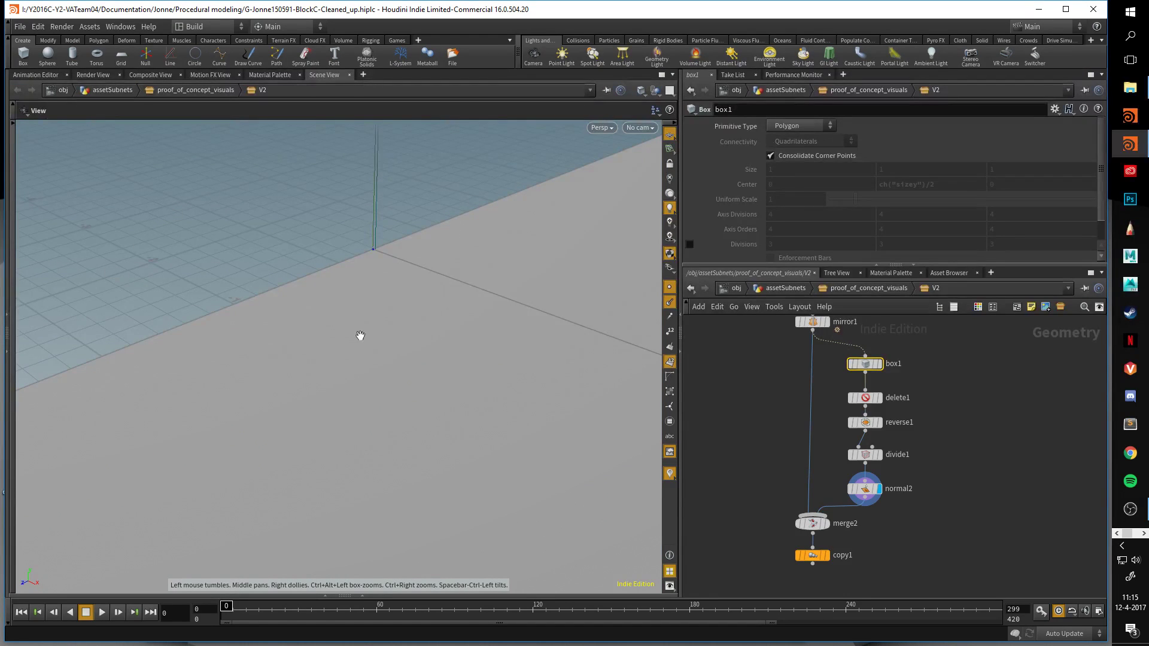
Examine the divided floor polygons in the new scene view, dismissing the Adobe Acrobat DC Updater window.
scroll(336, 331, "down", 6)
left_click_drag(387, 326, 417, 377)
scroll(431, 379, "down", 4)
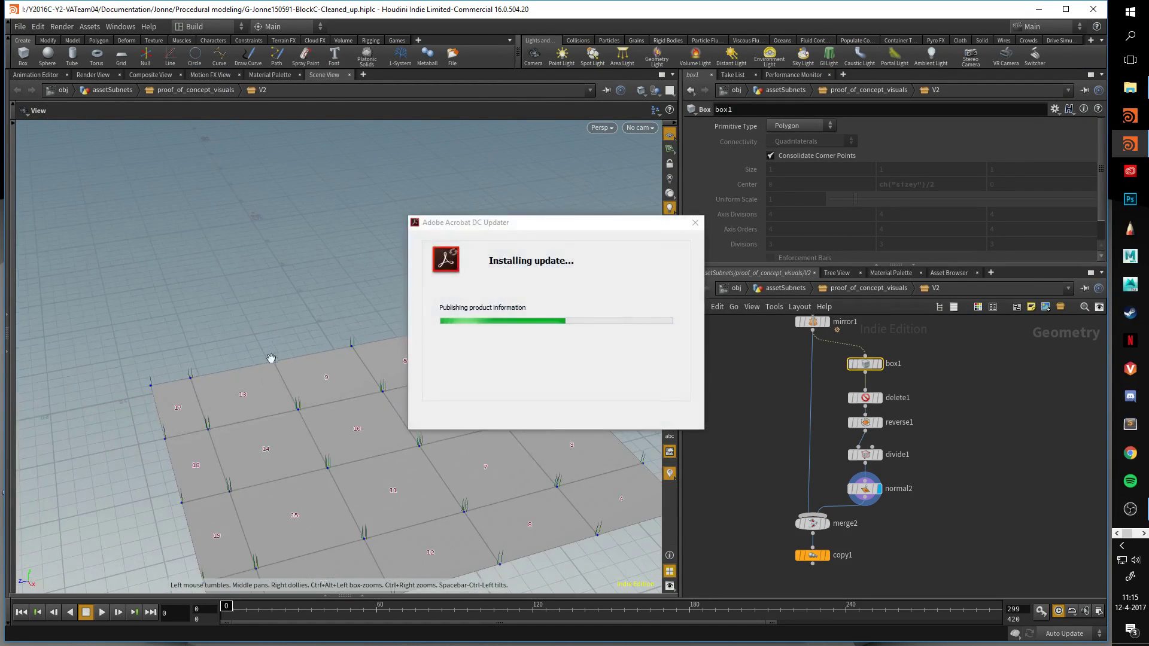
left_click_drag(266, 358, 344, 359)
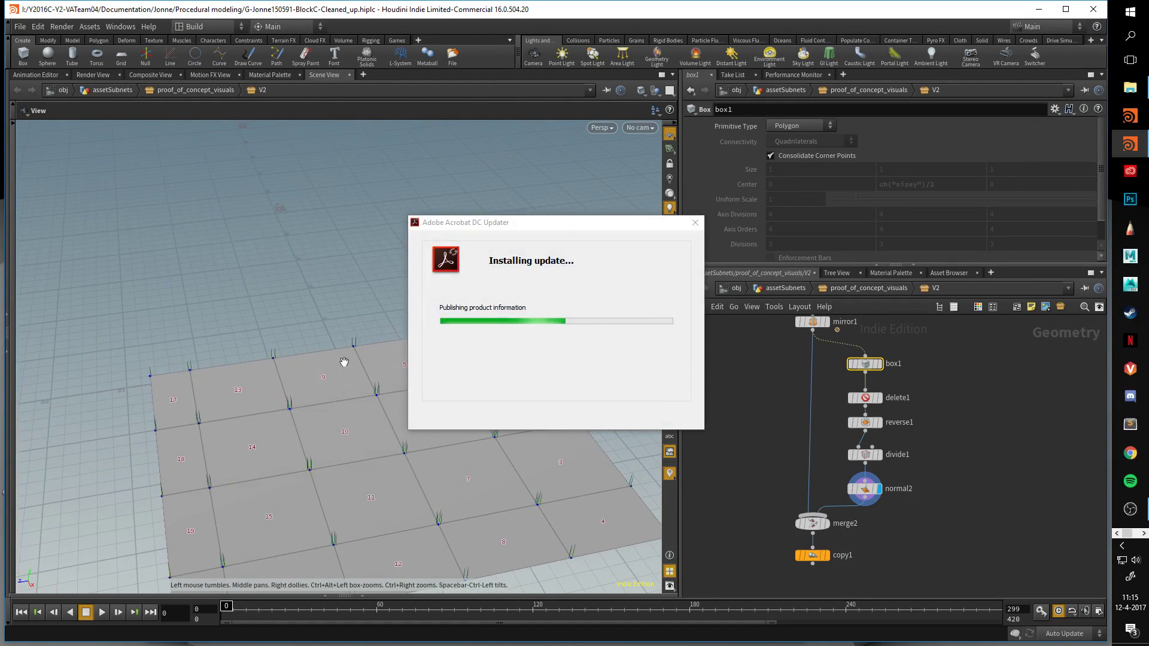
left_click(695, 223)
left_click_drag(519, 334, 451, 364)
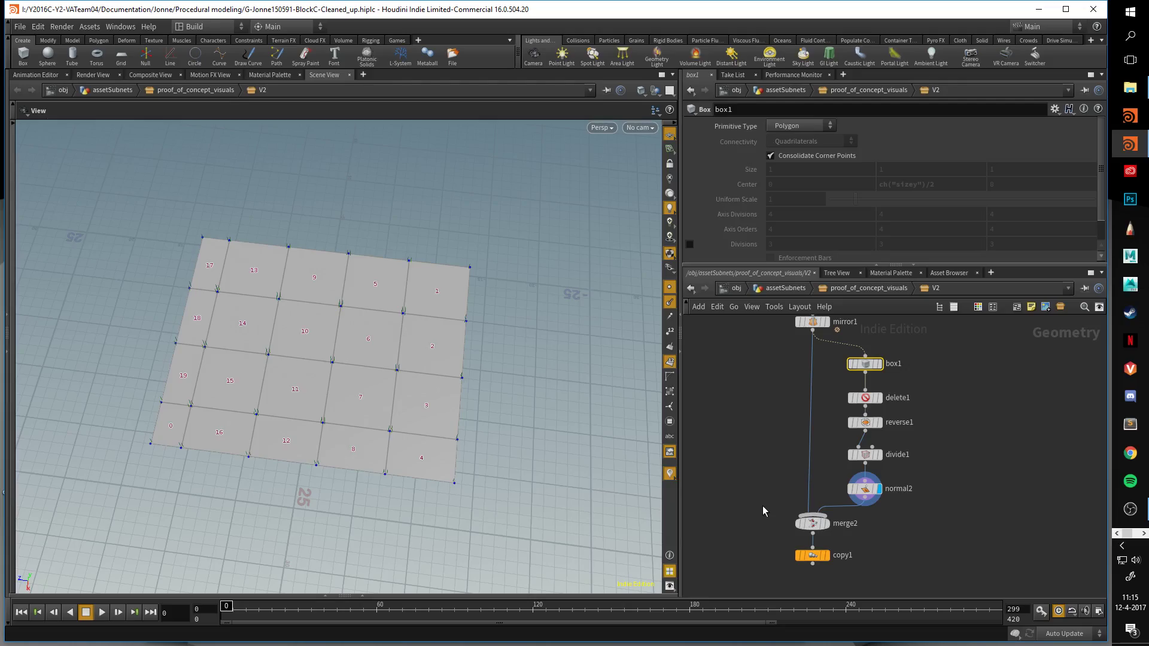
Display merge2, frame it, and turn off the primitive numbers, point normals and point markers.
left_click(827, 524)
key("f")
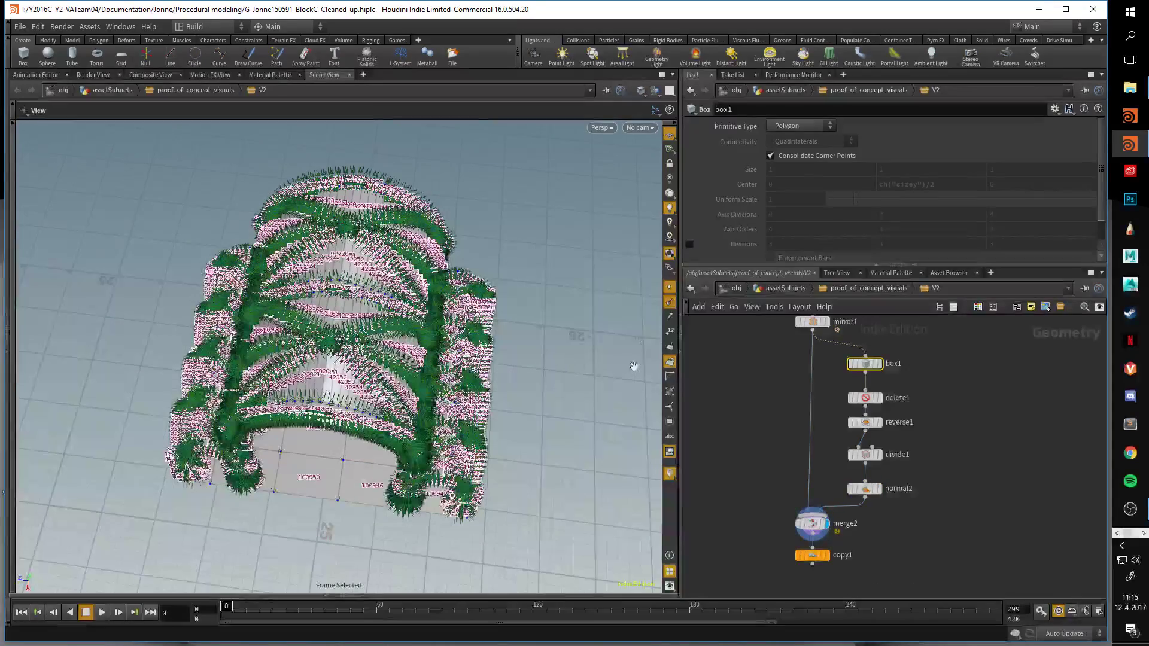
left_click(672, 365)
left_click(670, 303)
left_click(670, 288)
Examine the merged cathedral section with its floor from above, the front and close up at an angle.
left_click_drag(572, 331, 246, 413)
middle_click_drag(771, 530, 750, 479)
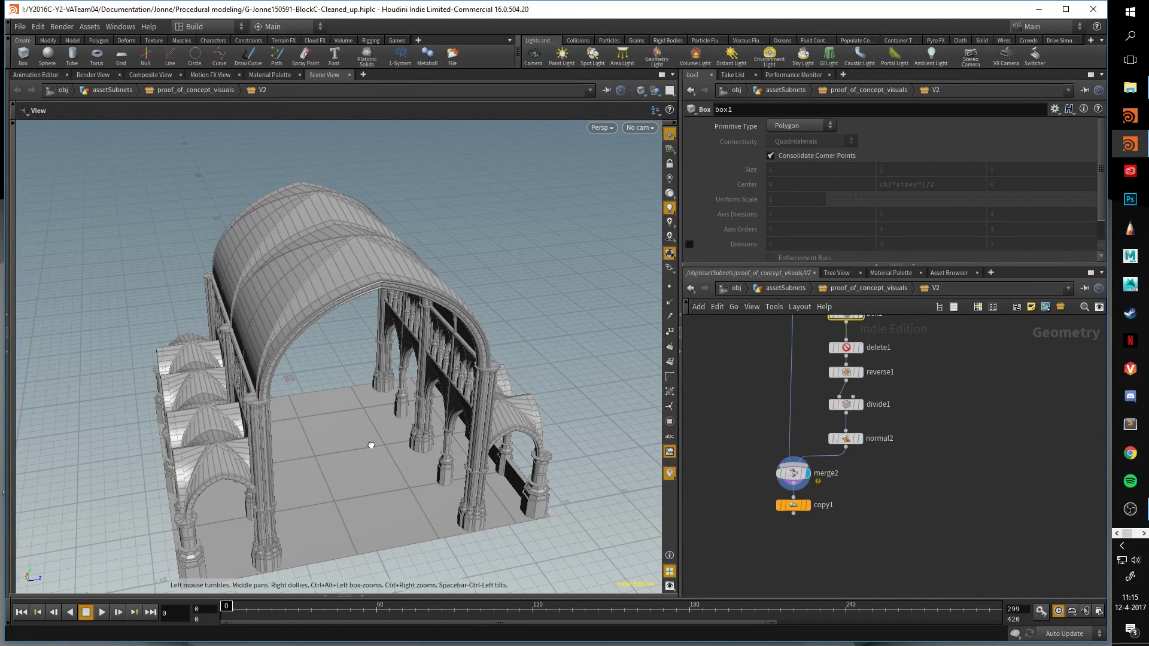
left_click_drag(371, 445, 341, 419)
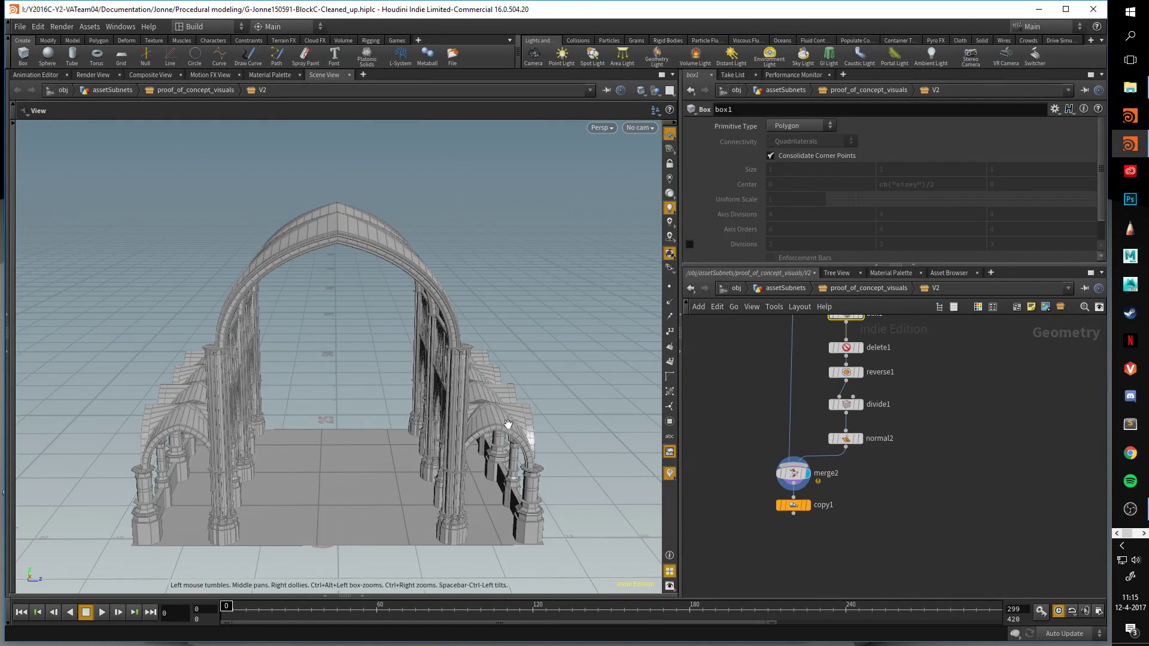
left_click_drag(517, 422, 502, 440)
left_click_drag(345, 429, 317, 426)
right_click_drag(317, 426, 427, 374)
mouse_move(427, 364)
left_mouse_down()
mouse_move(429, 293)
mouse_move(441, 393)
mouse_move(429, 367)
mouse_move(439, 373)
left_mouse_up()
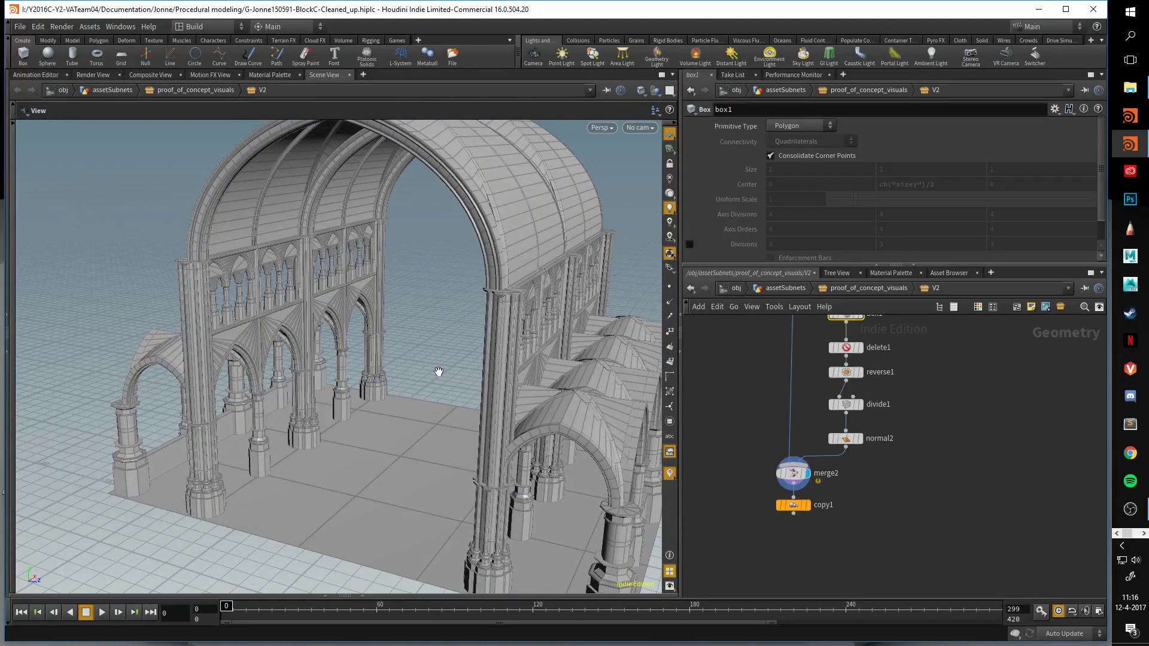